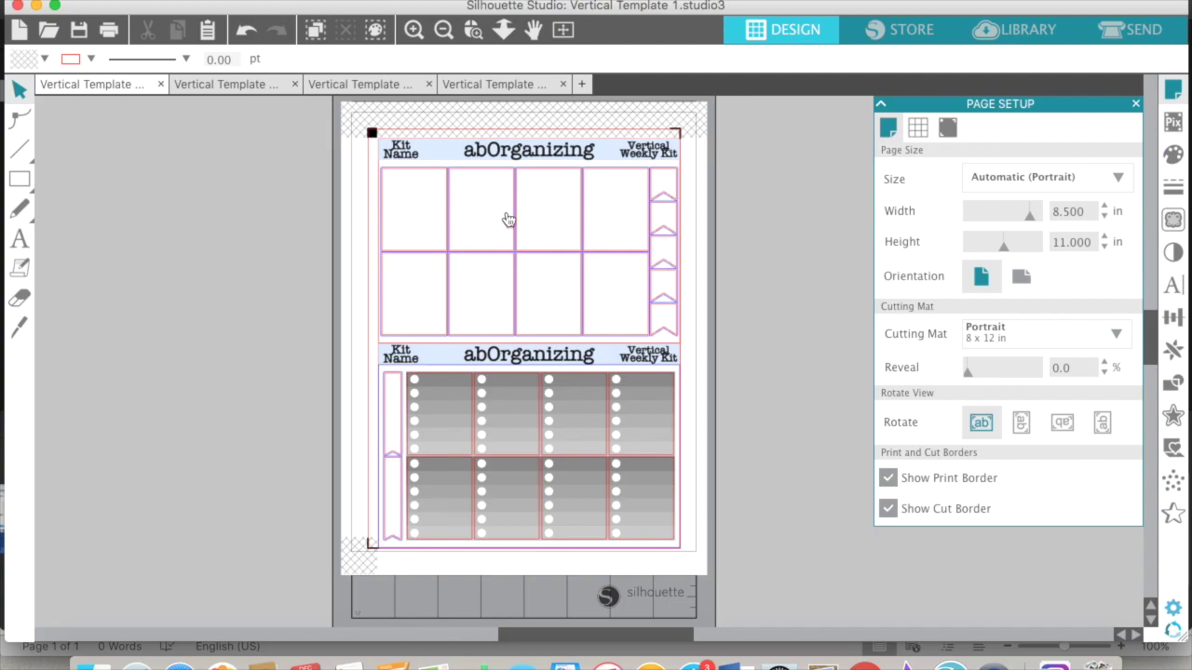
- Examine the sticker layouts on the second, third and fourth vertical kit templates
{"action": "left_click", "coordinate": [231, 86]}
{"action": "scroll", "coordinate": [296, 306], "scroll_direction": "up", "scroll_amount": 3}
{"action": "scroll", "coordinate": [296, 305], "scroll_direction": "up", "scroll_amount": 1}
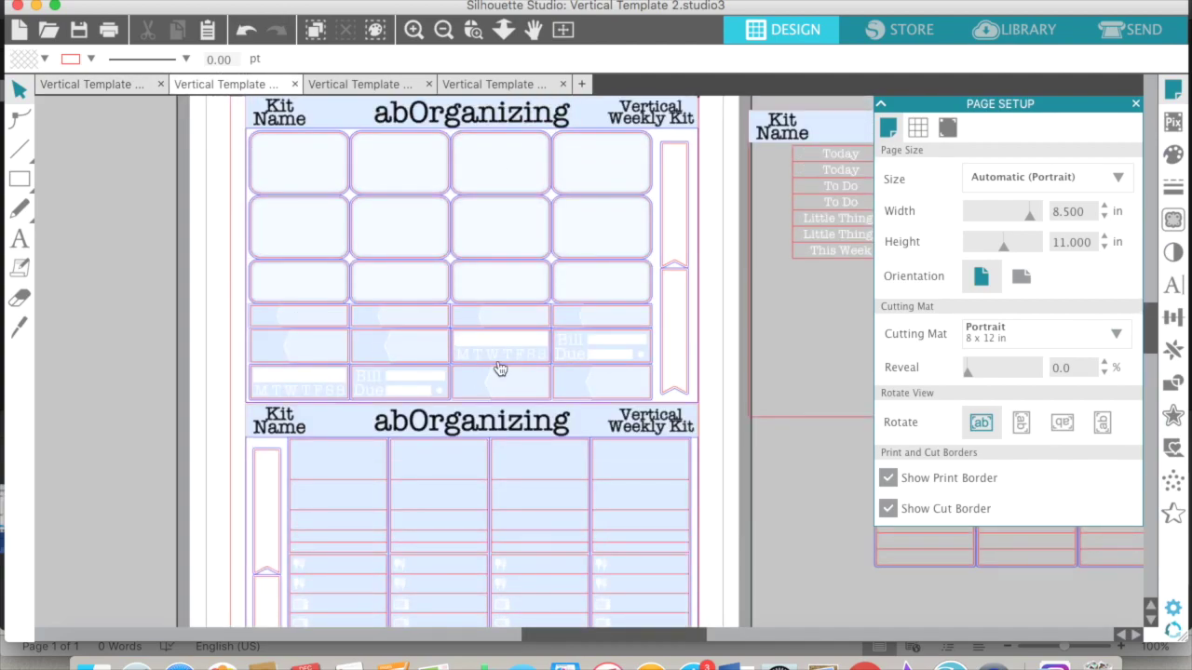
{"action": "scroll", "coordinate": [500, 370], "scroll_direction": "down", "scroll_amount": 3}
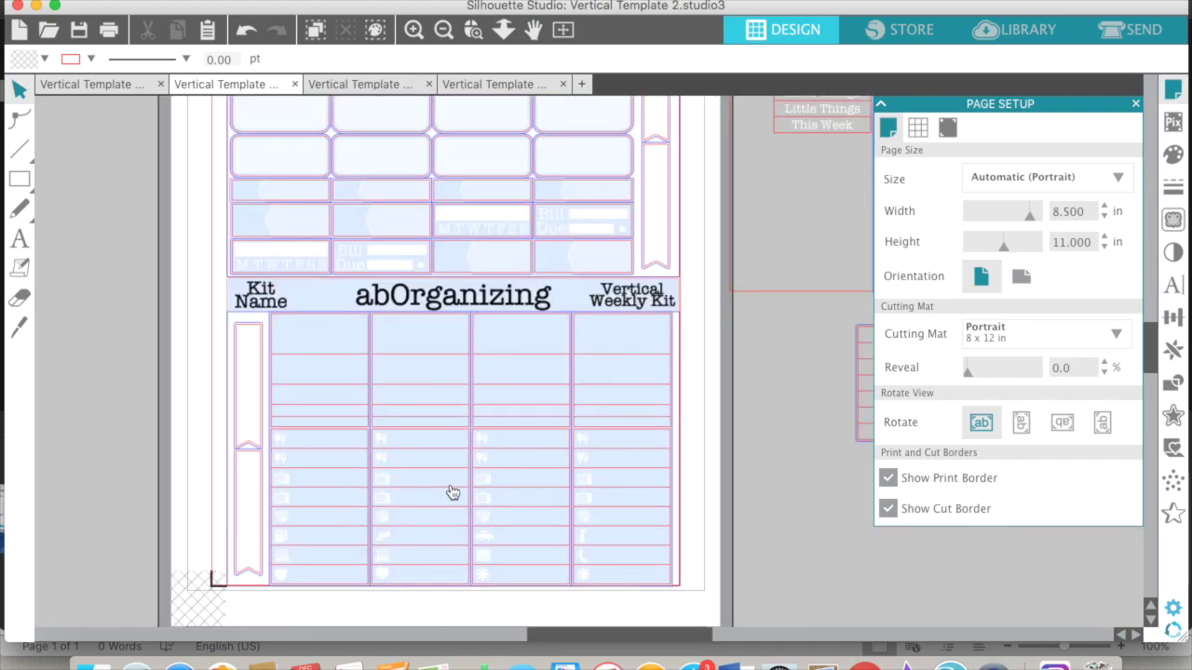
{"action": "left_click", "coordinate": [346, 85]}
{"action": "scroll", "coordinate": [465, 270], "scroll_direction": "up", "scroll_amount": 2}
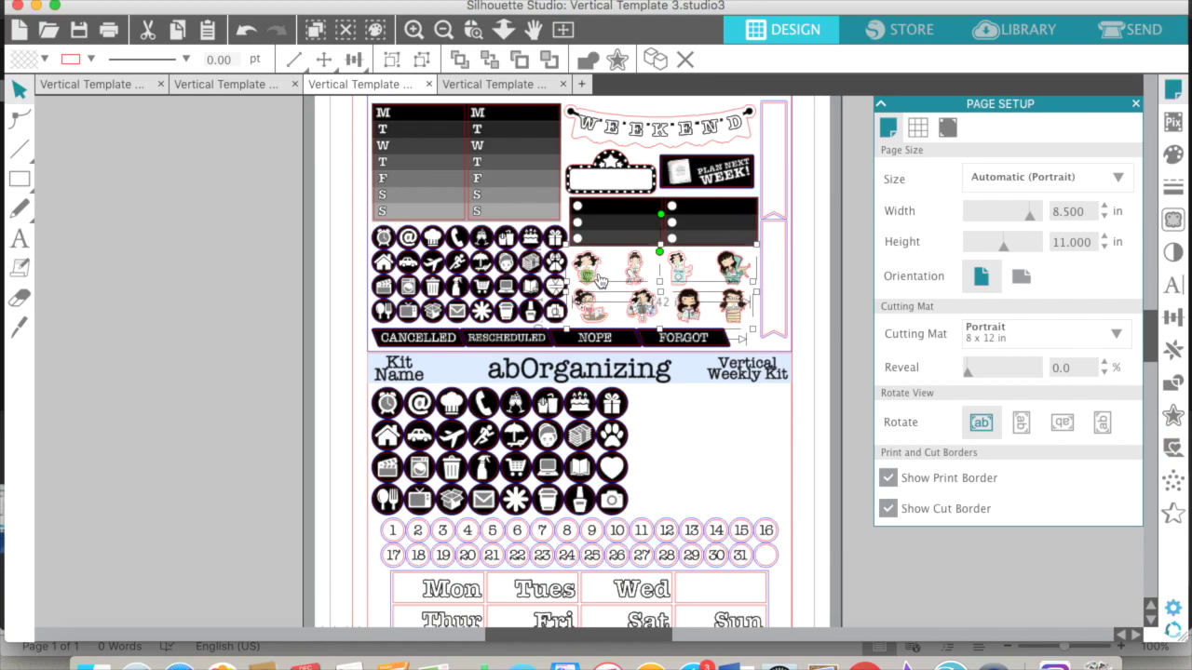
{"action": "scroll", "coordinate": [614, 428], "scroll_direction": "down", "scroll_amount": 1}
{"action": "scroll", "coordinate": [619, 428], "scroll_direction": "down", "scroll_amount": 3}
{"action": "scroll", "coordinate": [540, 484], "scroll_direction": "up", "scroll_amount": 4}
{"action": "scroll", "coordinate": [456, 559], "scroll_direction": "down", "scroll_amount": 4}
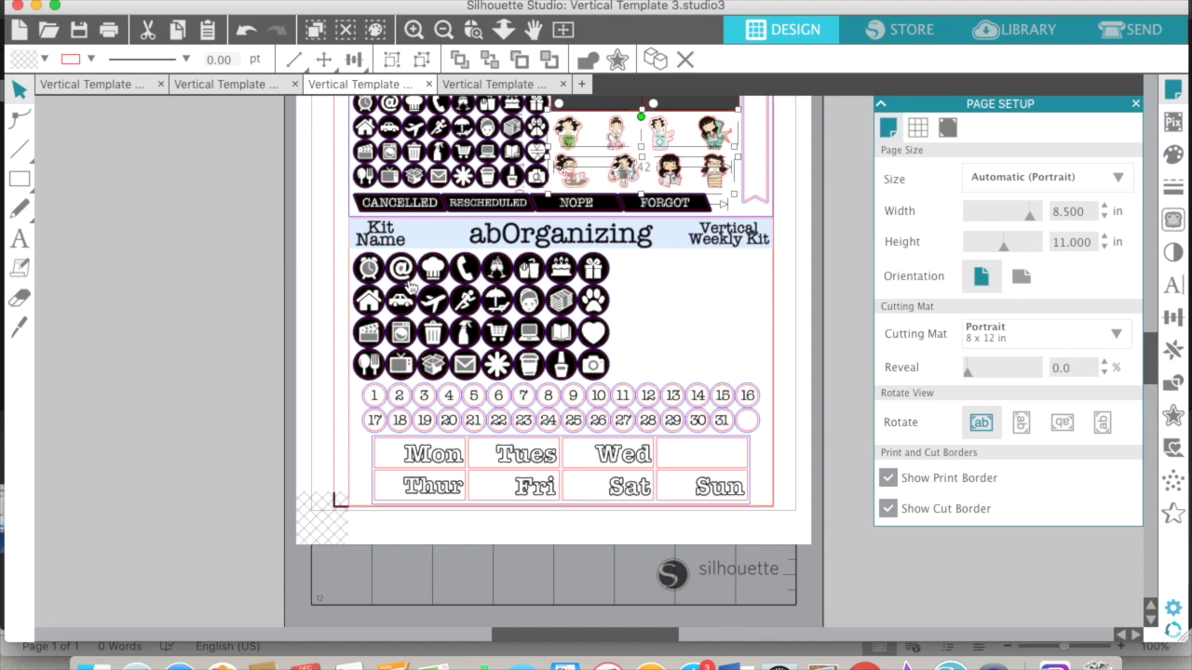
{"action": "left_click", "coordinate": [492, 86]}
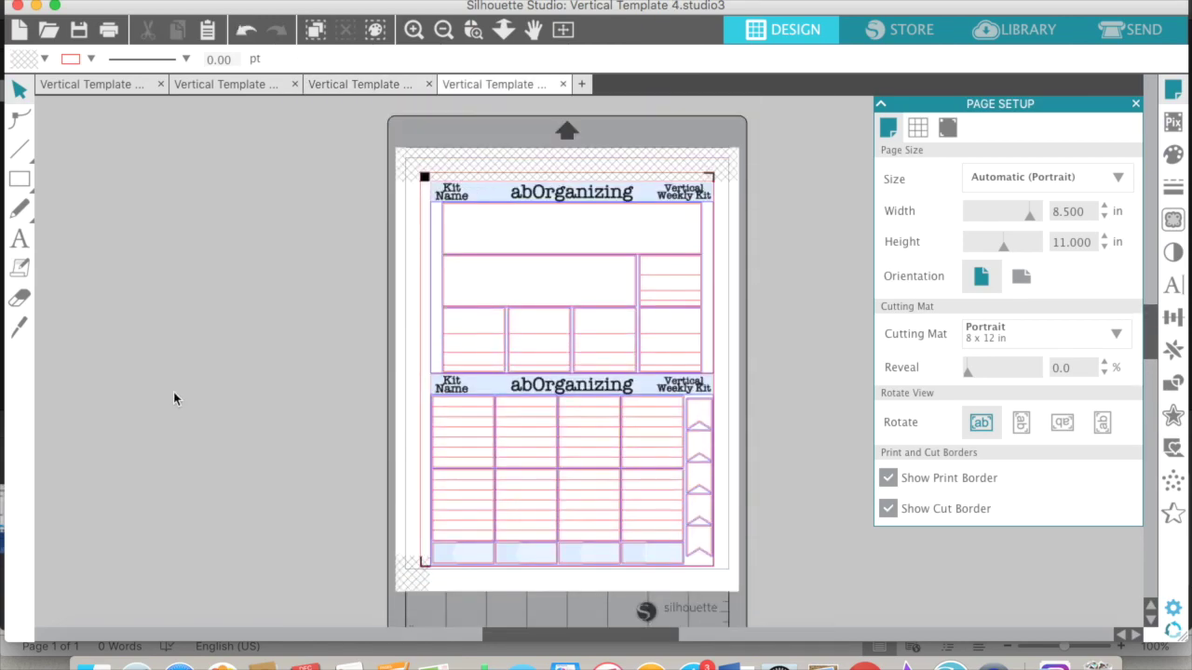
{"action": "scroll", "coordinate": [610, 377], "scroll_direction": "down", "scroll_amount": 2}
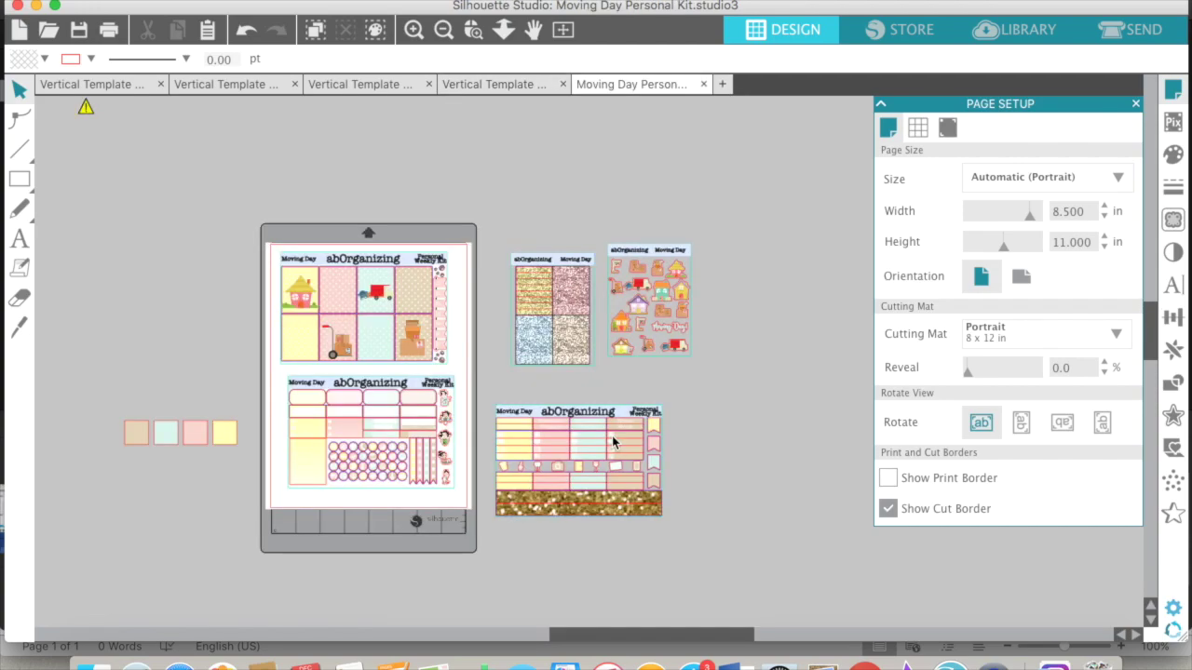
- Examine the full boxes, weekend banner and functional stickers on the Moving Day Personal Kit's main page
{"action": "scroll", "coordinate": [460, 202], "scroll_direction": "left", "scroll_amount": 4}
{"action": "scroll", "coordinate": [461, 202], "scroll_direction": "down", "scroll_amount": 4}
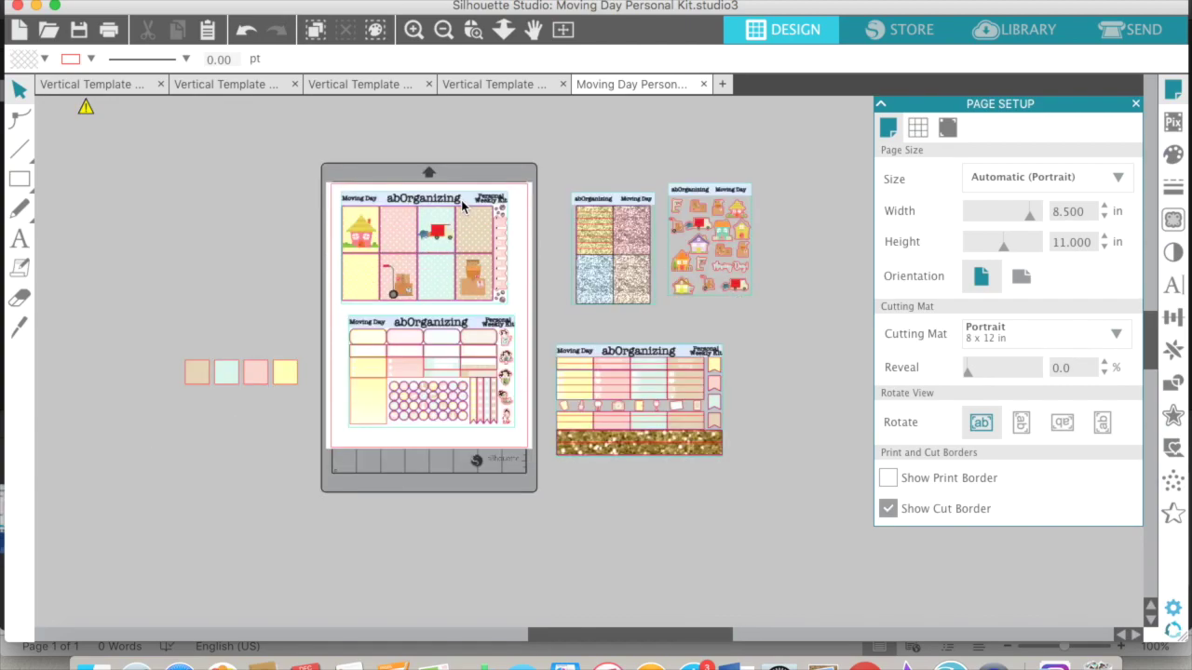
{"action": "left_click", "coordinate": [414, 30]}
{"action": "left_click", "coordinate": [413, 30]}
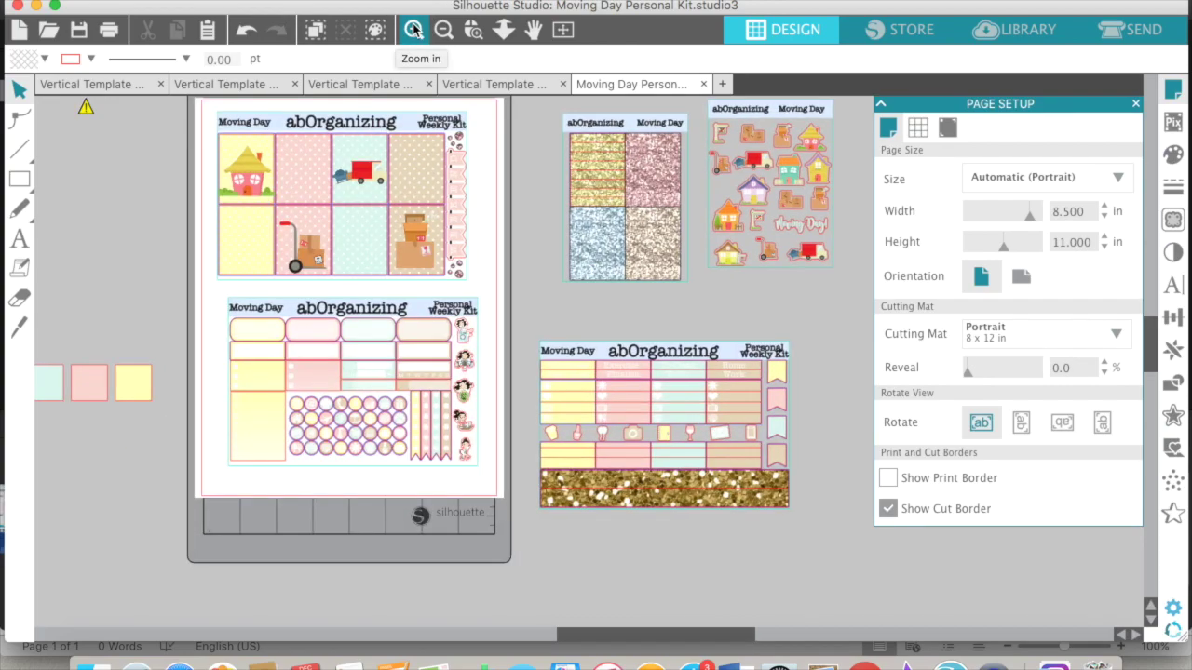
{"action": "left_click", "coordinate": [413, 30]}
{"action": "left_click", "coordinate": [415, 30]}
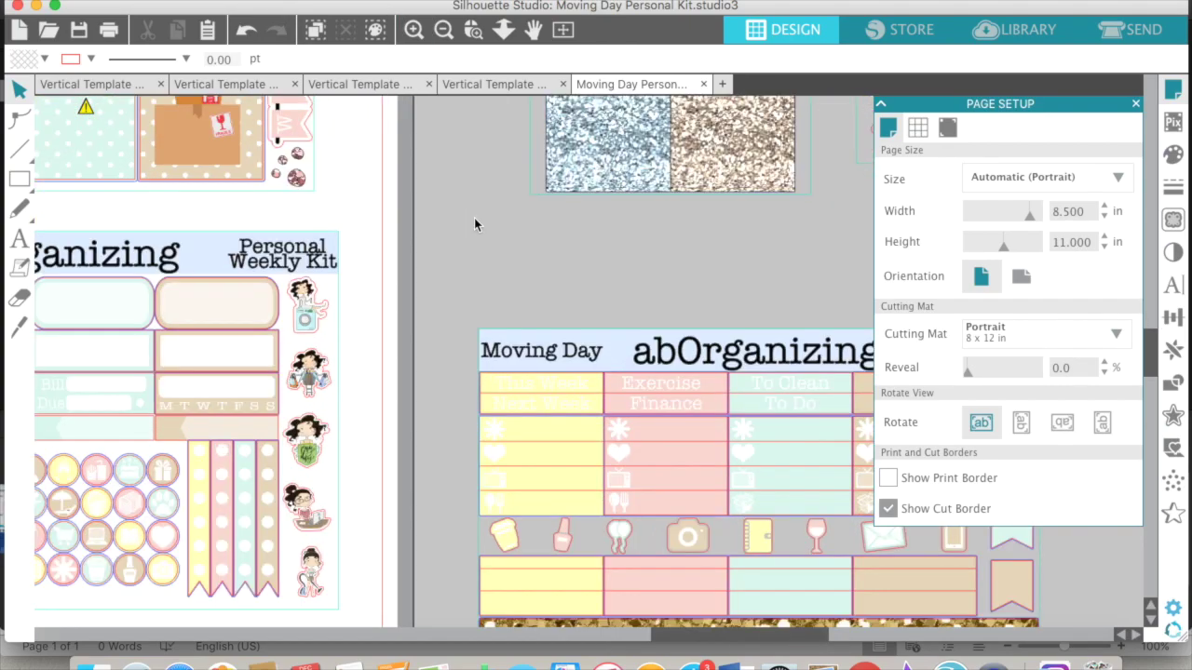
{"action": "scroll", "coordinate": [474, 219], "scroll_direction": "left", "scroll_amount": 4}
{"action": "scroll", "coordinate": [475, 225], "scroll_direction": "up", "scroll_amount": 4}
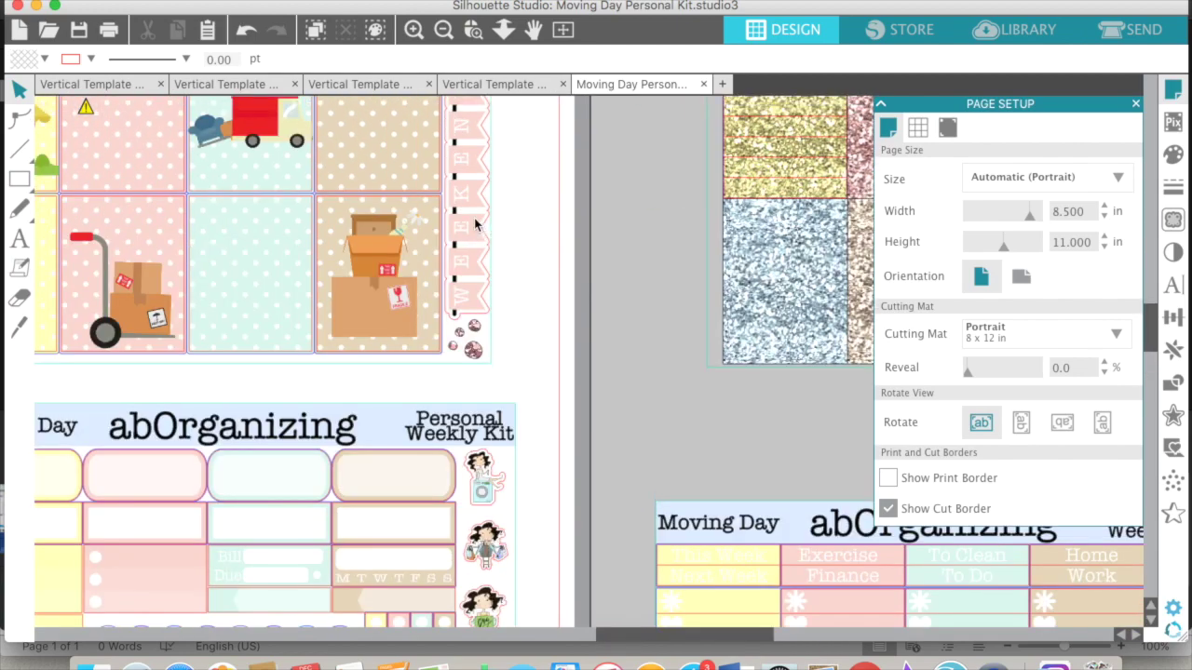
{"action": "scroll", "coordinate": [475, 224], "scroll_direction": "left", "scroll_amount": 3}
{"action": "scroll", "coordinate": [475, 224], "scroll_direction": "up", "scroll_amount": 2}
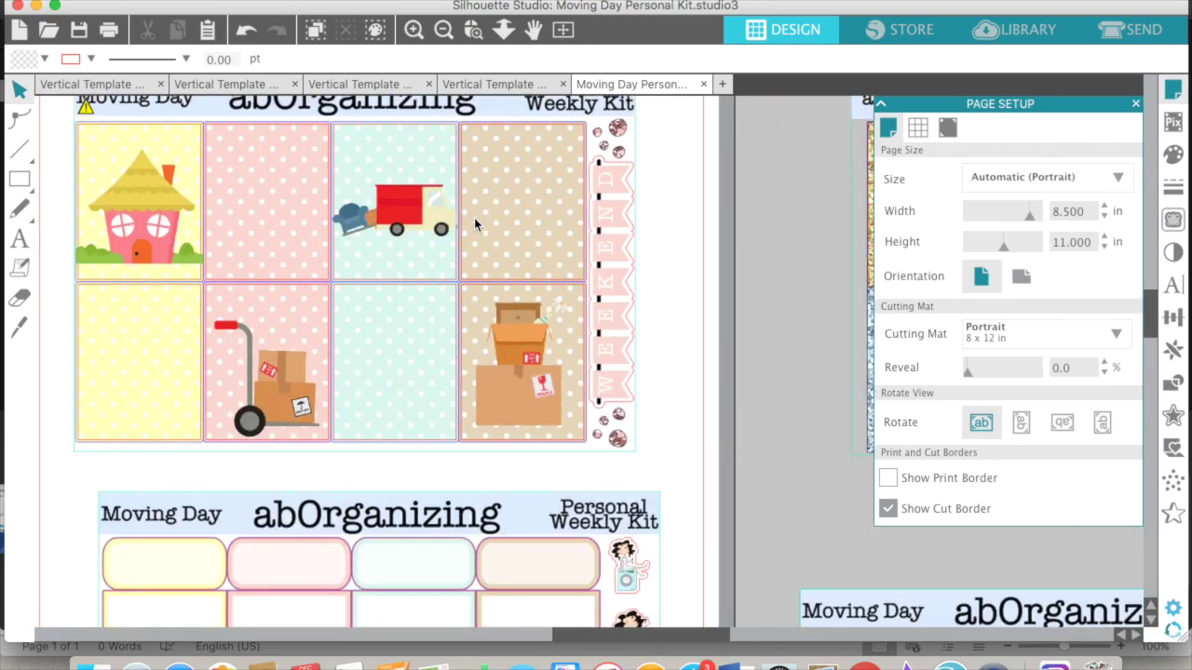
{"action": "scroll", "coordinate": [474, 223], "scroll_direction": "up", "scroll_amount": 1}
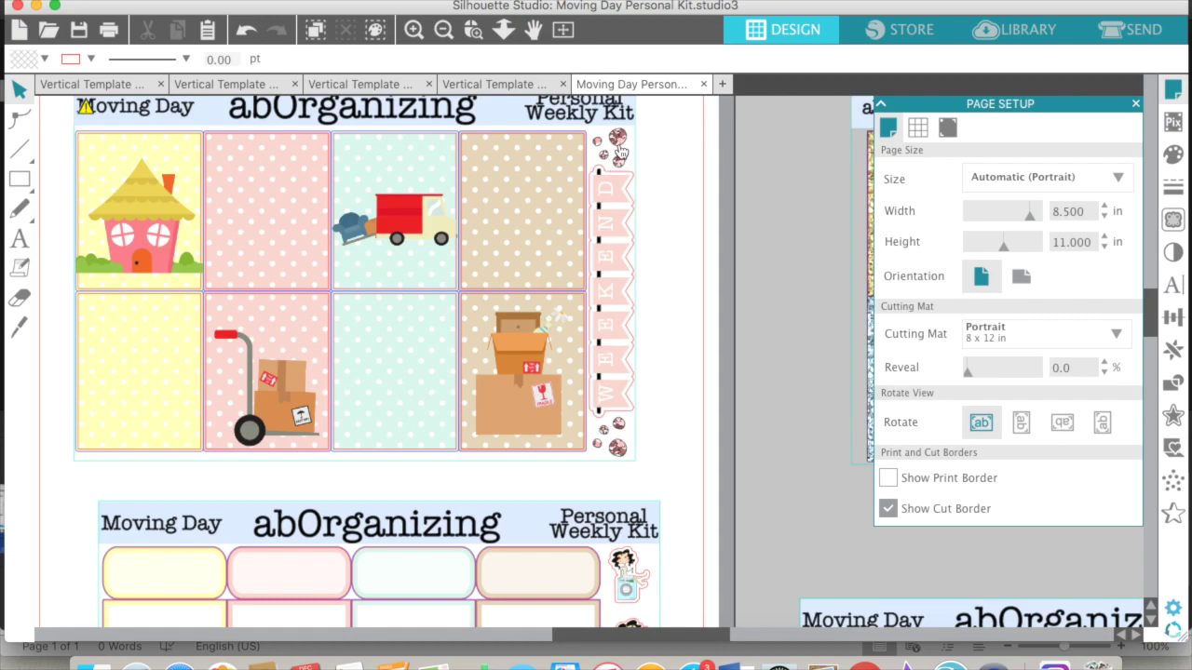
{"action": "scroll", "coordinate": [621, 152], "scroll_direction": "down", "scroll_amount": 6}
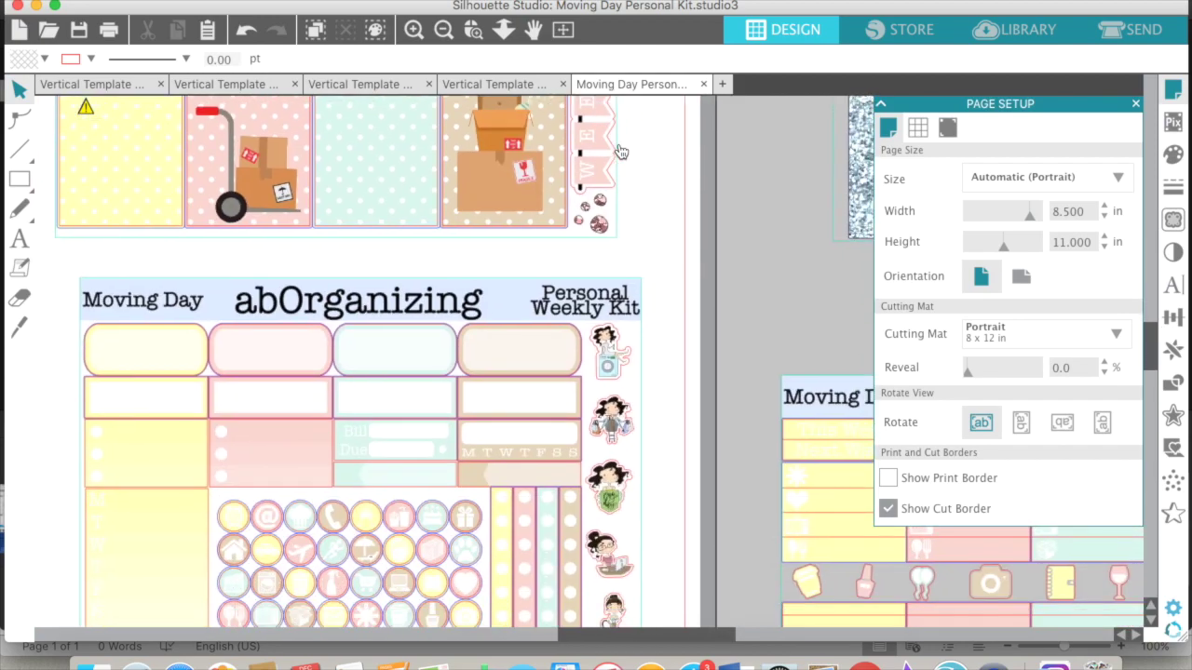
{"action": "scroll", "coordinate": [621, 152], "scroll_direction": "down", "scroll_amount": 1}
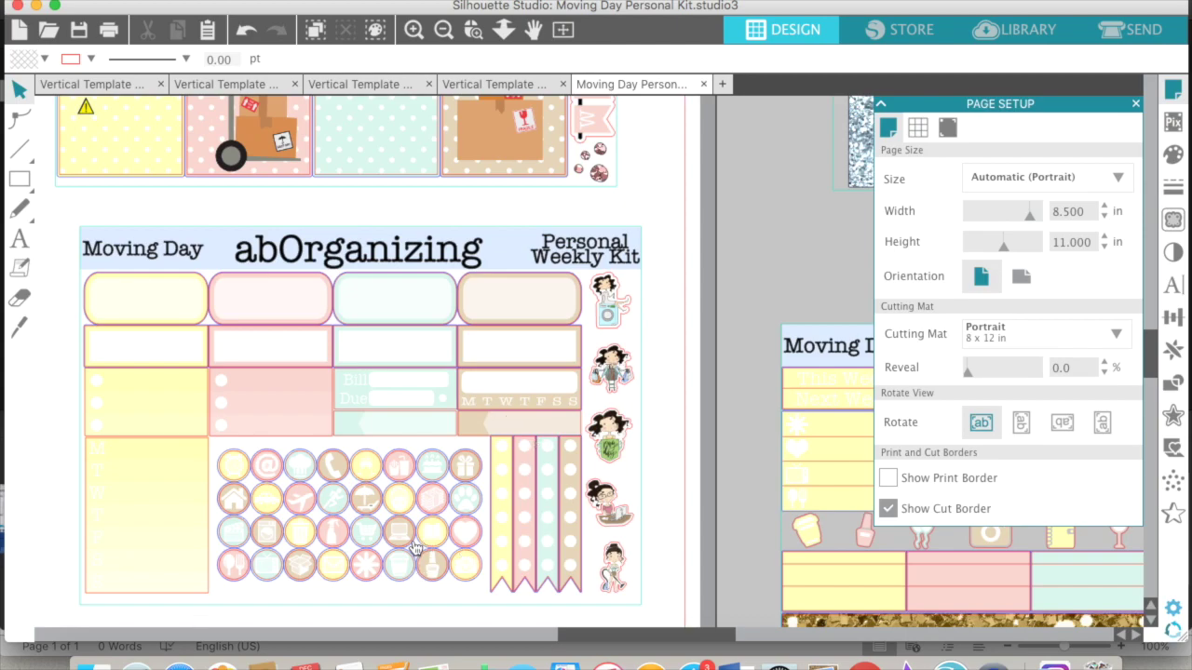
- Examine the Moving Day kit's off-page sheets: checklist and icon stickers, glitter boxes and moving clip art
{"action": "scroll", "coordinate": [764, 485], "scroll_direction": "right", "scroll_amount": 5}
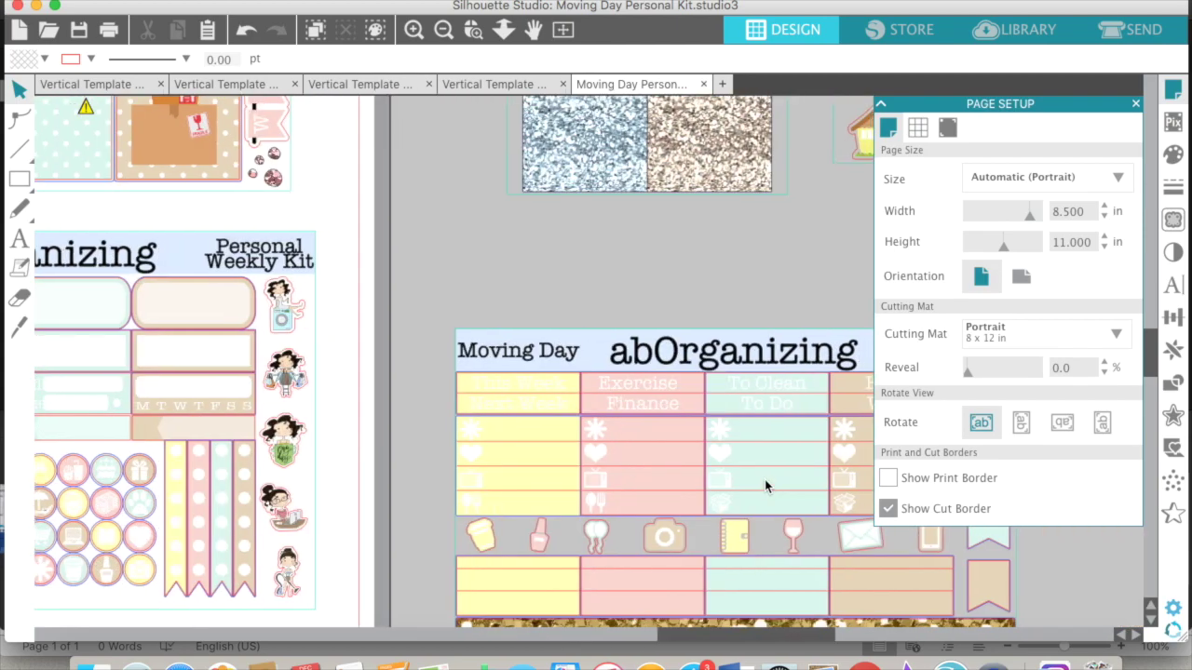
{"action": "scroll", "coordinate": [764, 479], "scroll_direction": "down", "scroll_amount": 3}
{"action": "scroll", "coordinate": [745, 601], "scroll_direction": "right", "scroll_amount": 3}
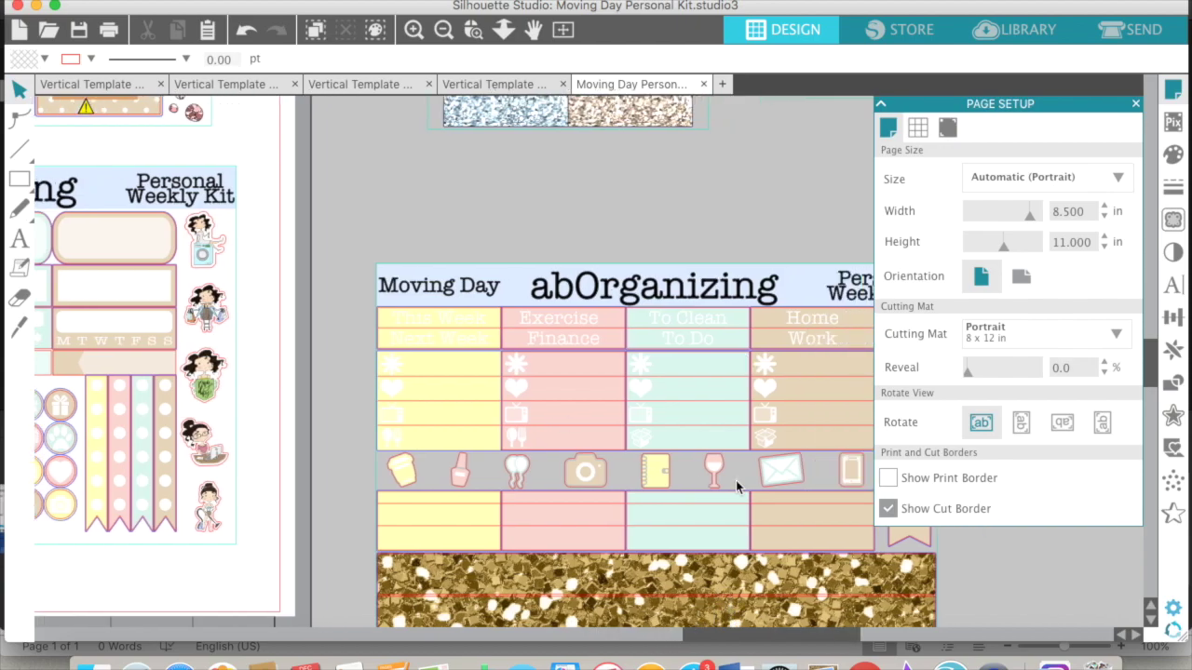
{"action": "scroll", "coordinate": [736, 485], "scroll_direction": "up", "scroll_amount": 5}
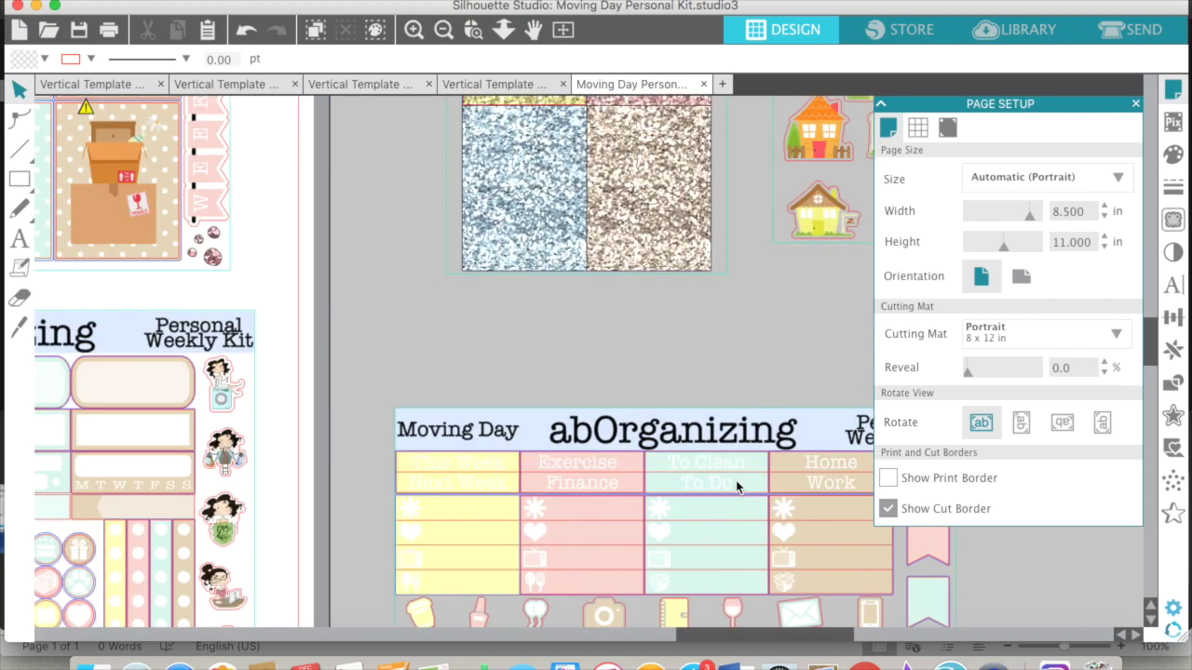
{"action": "scroll", "coordinate": [695, 345], "scroll_direction": "up", "scroll_amount": 3}
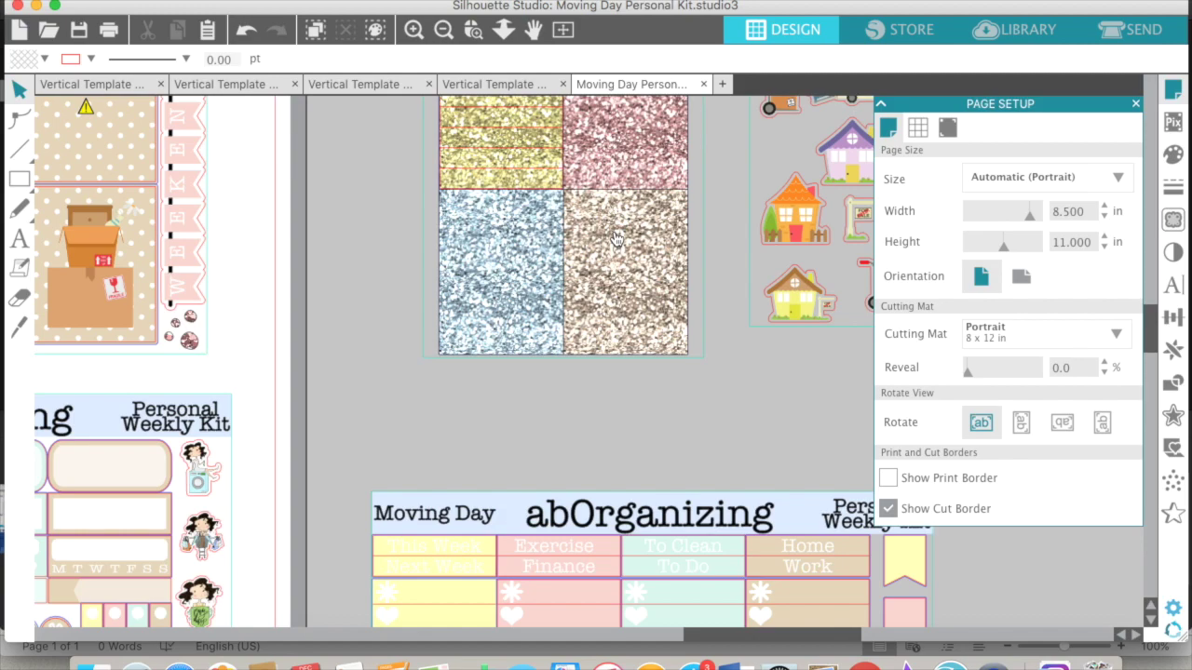
{"action": "scroll", "coordinate": [615, 240], "scroll_direction": "right", "scroll_amount": 2}
{"action": "scroll", "coordinate": [615, 240], "scroll_direction": "up", "scroll_amount": 1}
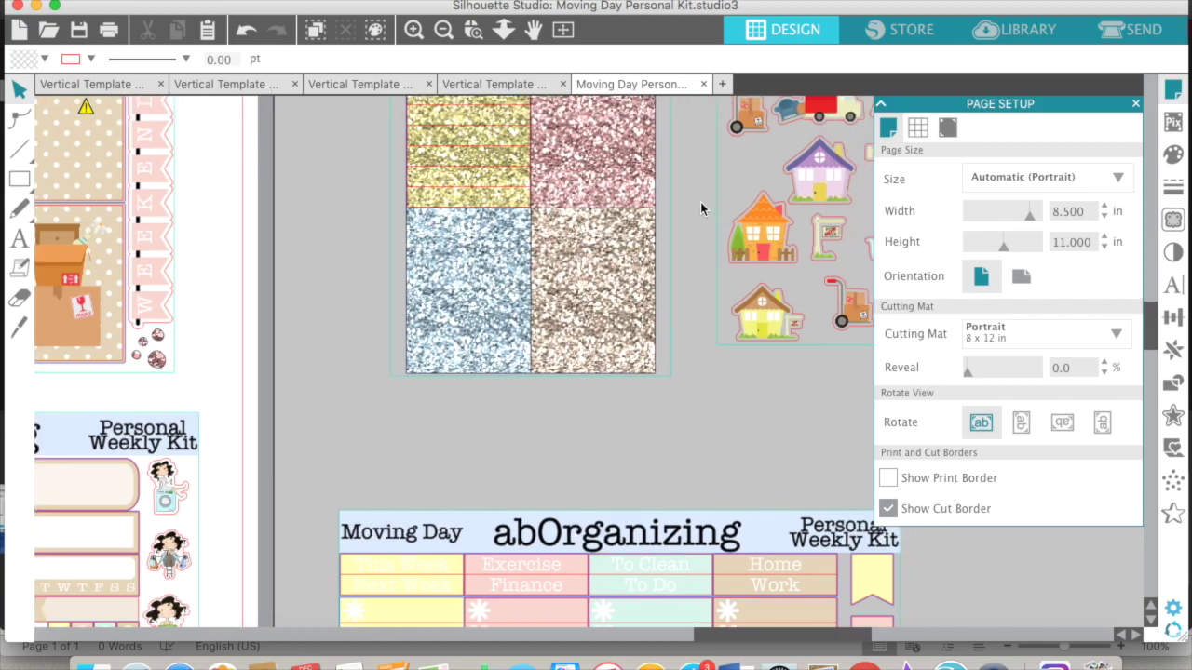
{"action": "scroll", "coordinate": [700, 207], "scroll_direction": "right", "scroll_amount": 3}
{"action": "scroll", "coordinate": [676, 189], "scroll_direction": "up", "scroll_amount": 5}
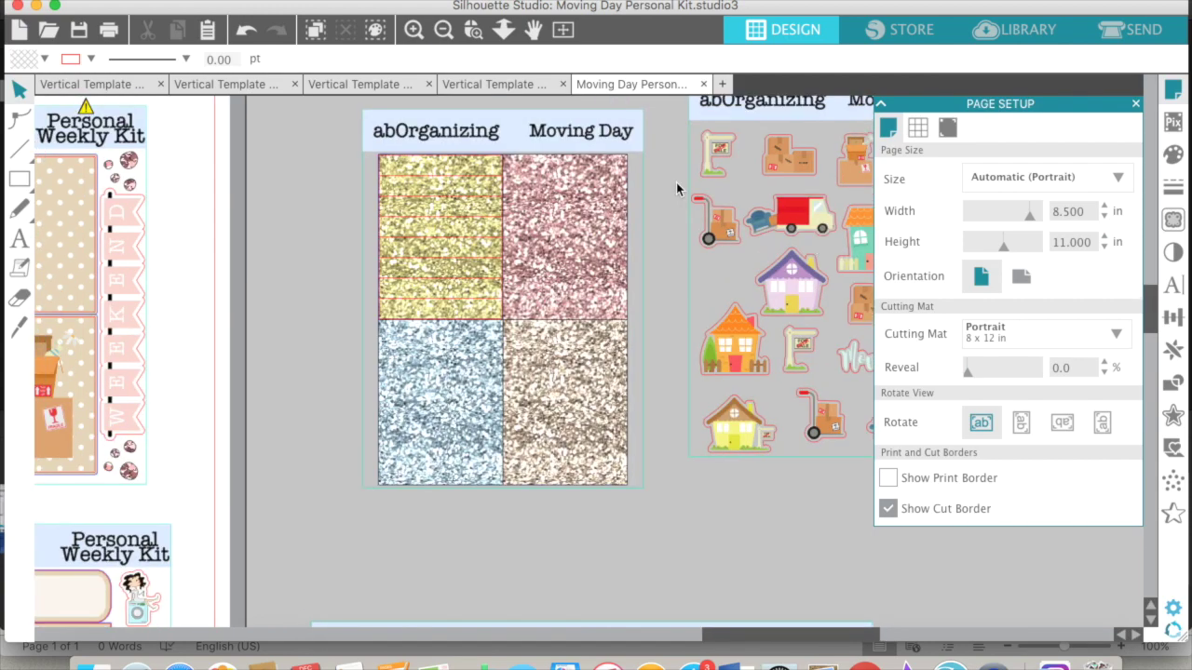
{"action": "left_click", "coordinate": [441, 30]}
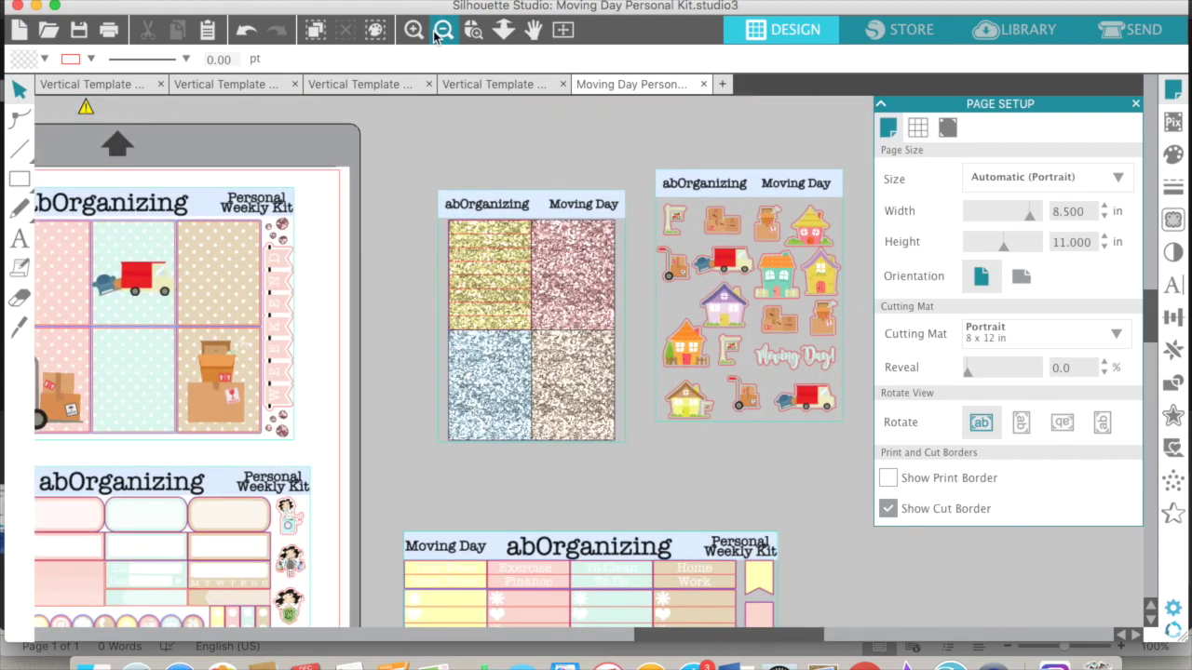
{"action": "left_click", "coordinate": [441, 31]}
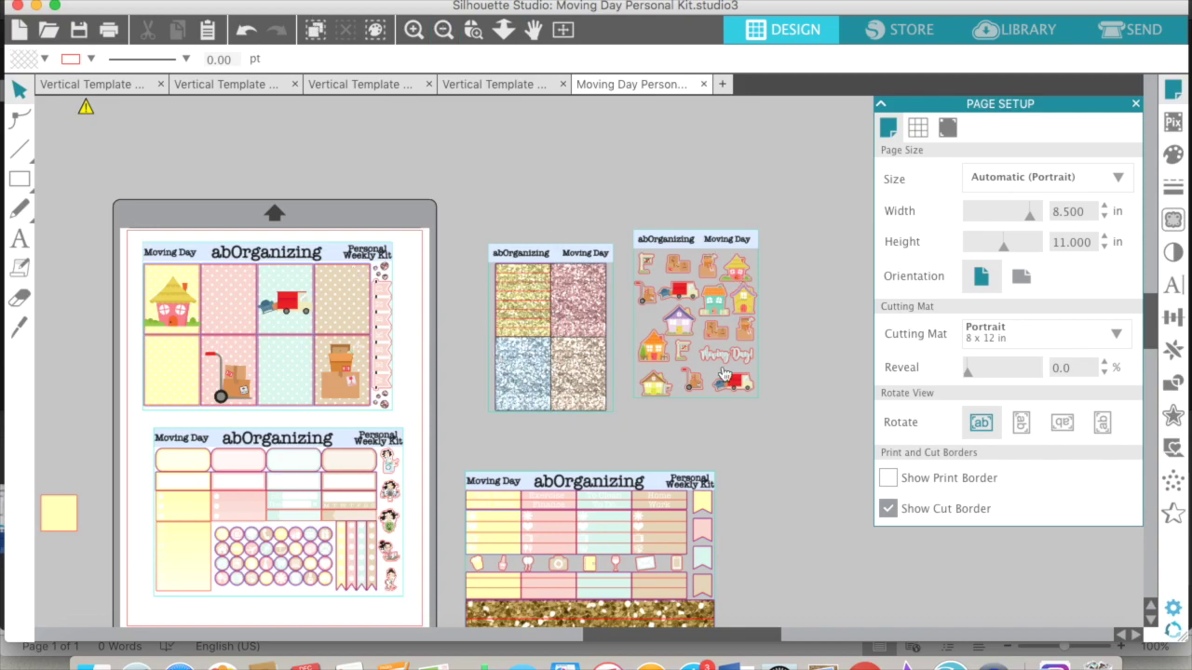
{"action": "scroll", "coordinate": [709, 342], "scroll_direction": "down", "scroll_amount": 3}
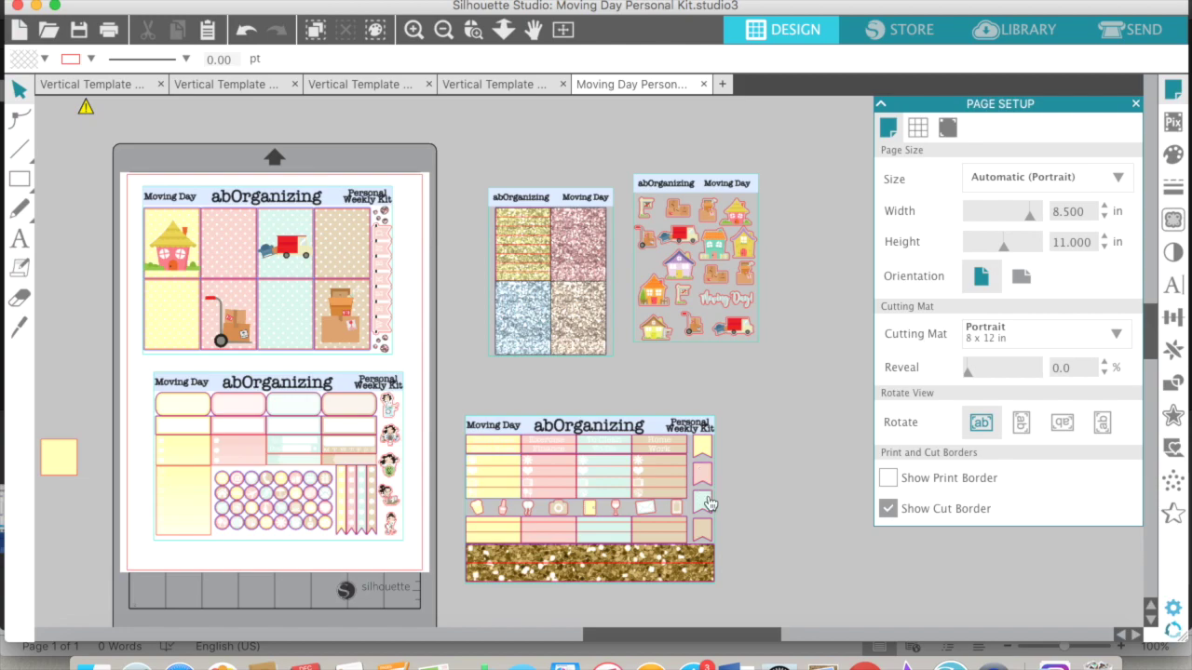
{"action": "scroll", "coordinate": [384, 282], "scroll_direction": "up", "scroll_amount": 1}
{"action": "scroll", "coordinate": [383, 282], "scroll_direction": "left", "scroll_amount": 1}
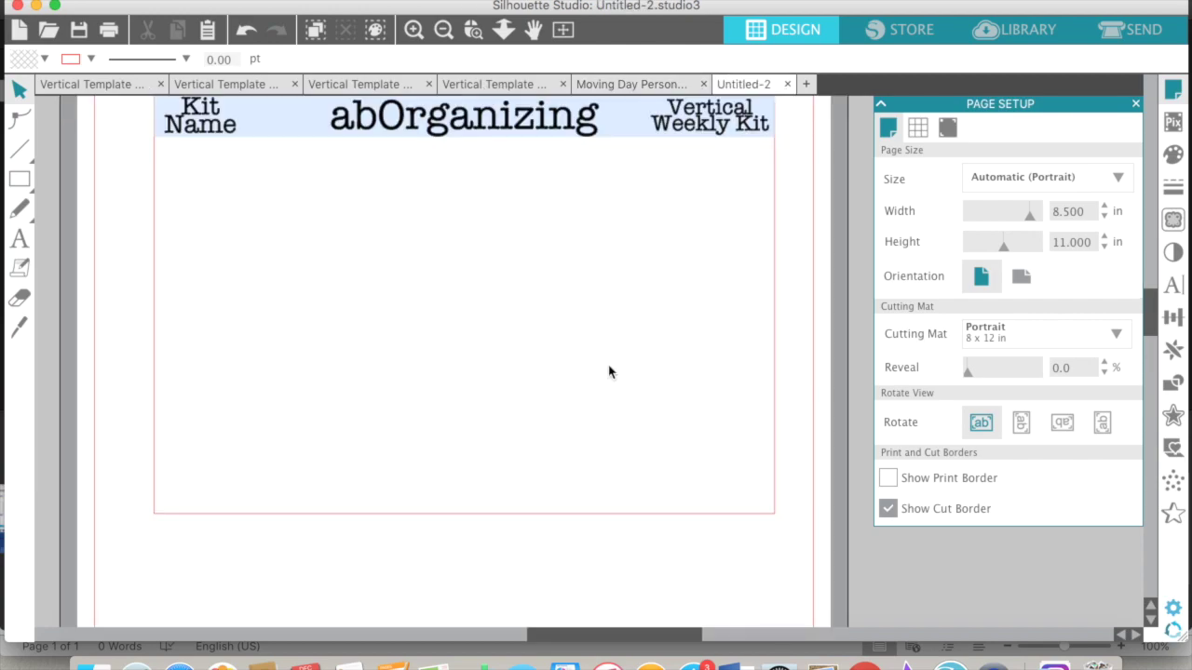
- Draw a rectangle about 0.82 in wide and 1.36 in high below the Kit Name header in Untitled-2
{"action": "scroll", "coordinate": [609, 373], "scroll_direction": "up", "scroll_amount": 3}
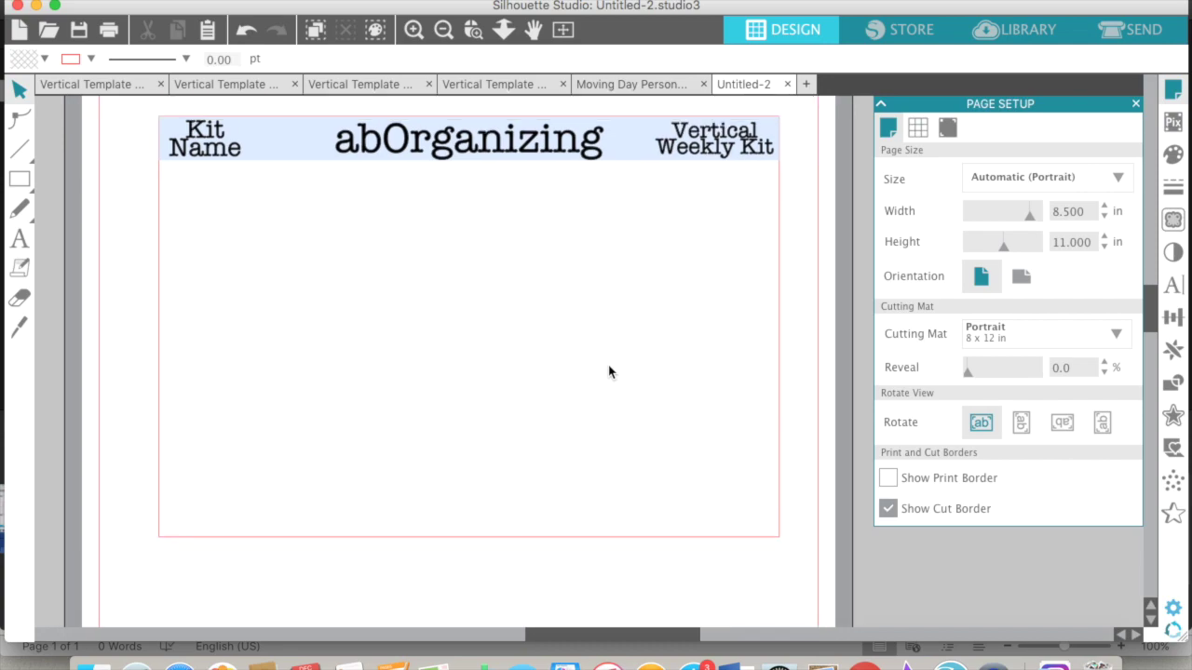
{"action": "scroll", "coordinate": [360, 336], "scroll_direction": "down", "scroll_amount": 2}
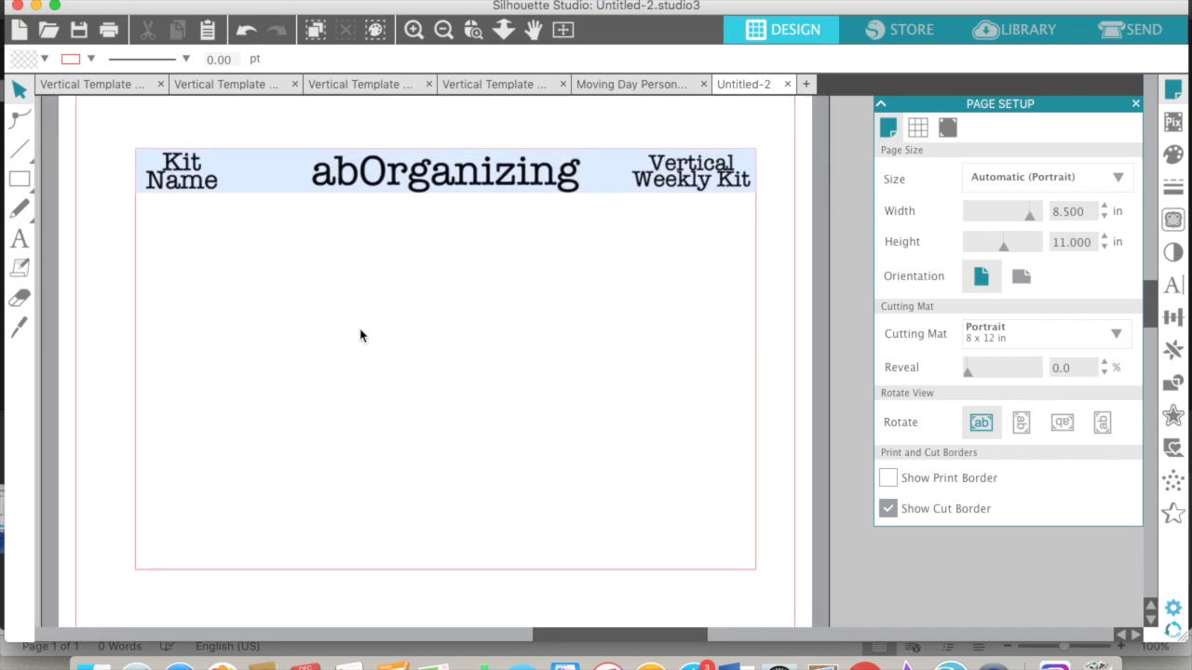
{"action": "left_click", "coordinate": [20, 181]}
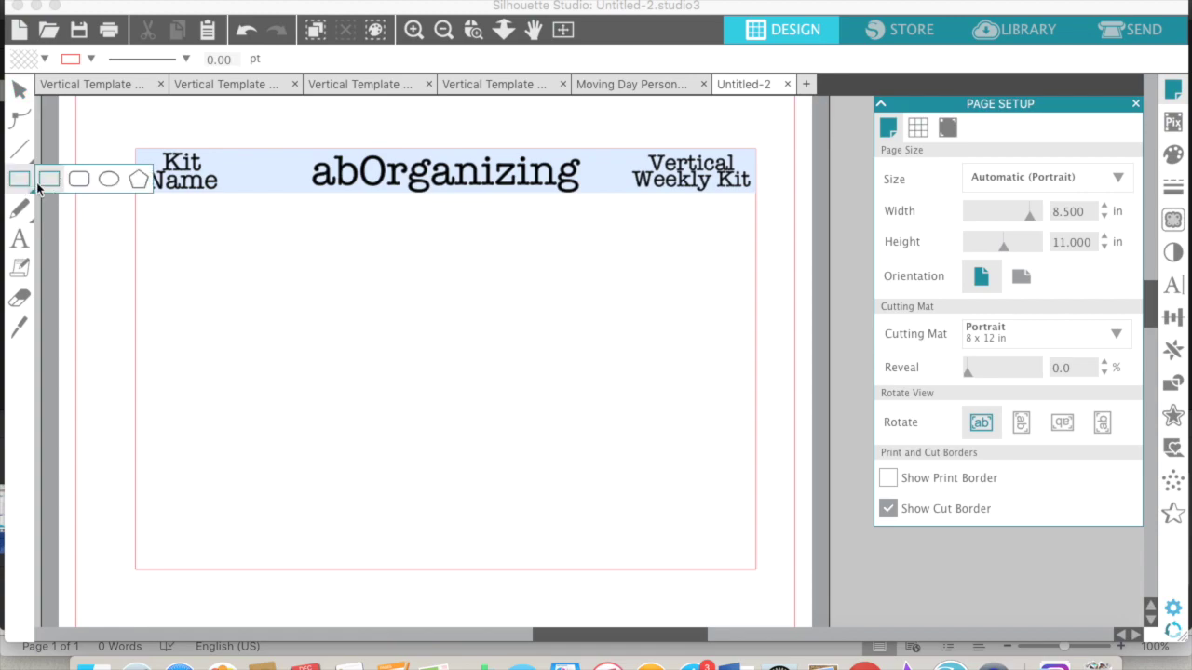
{"action": "left_click_drag", "start_coordinate": [170, 218], "coordinate": [243, 337]}
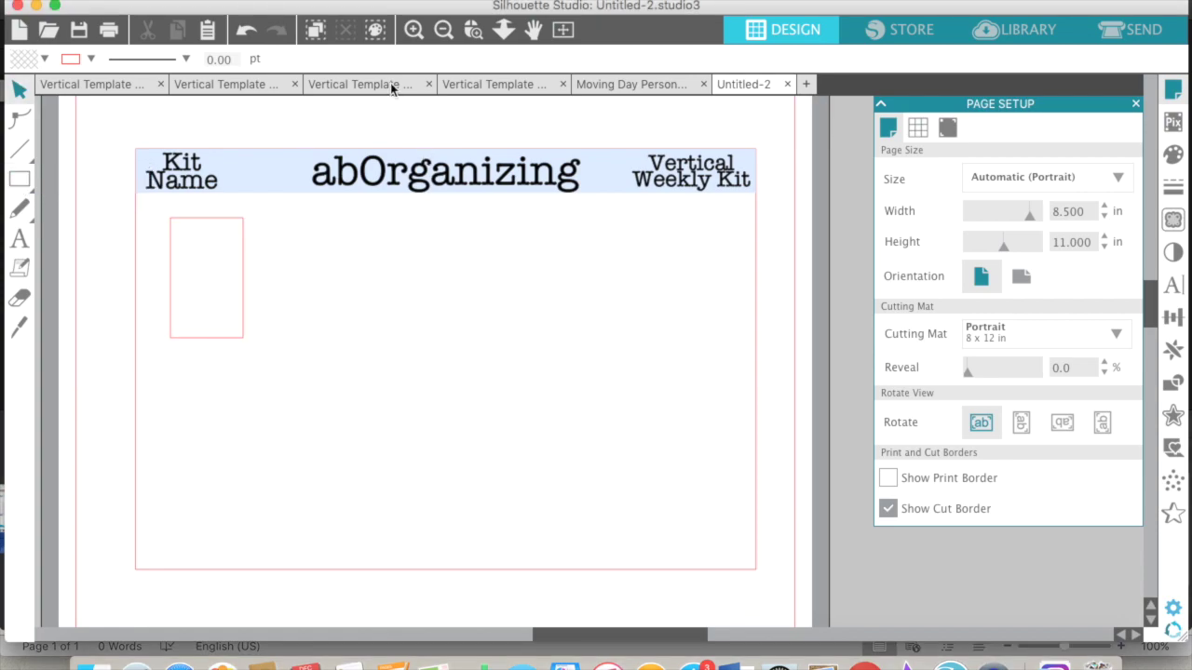
- Resize the rectangle to 1.5 in wide by 1.9 in high and move it slightly away from the header and frame edge
{"action": "left_click", "coordinate": [1173, 283]}
{"action": "left_click", "coordinate": [1169, 315]}
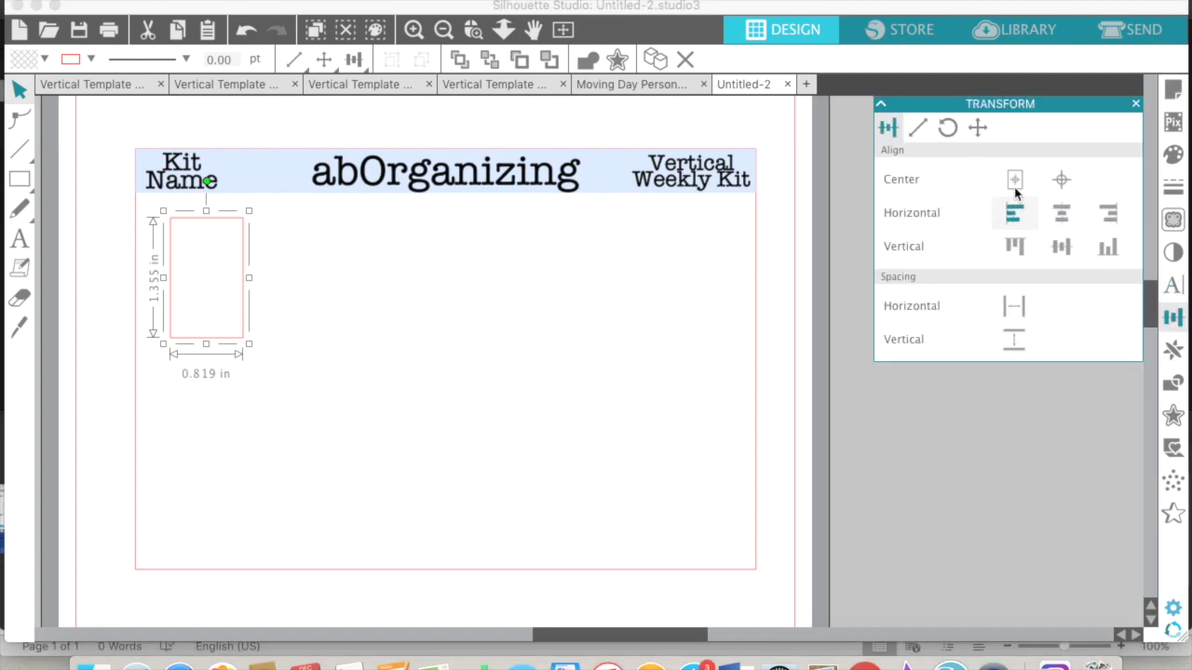
{"action": "left_click", "coordinate": [918, 127]}
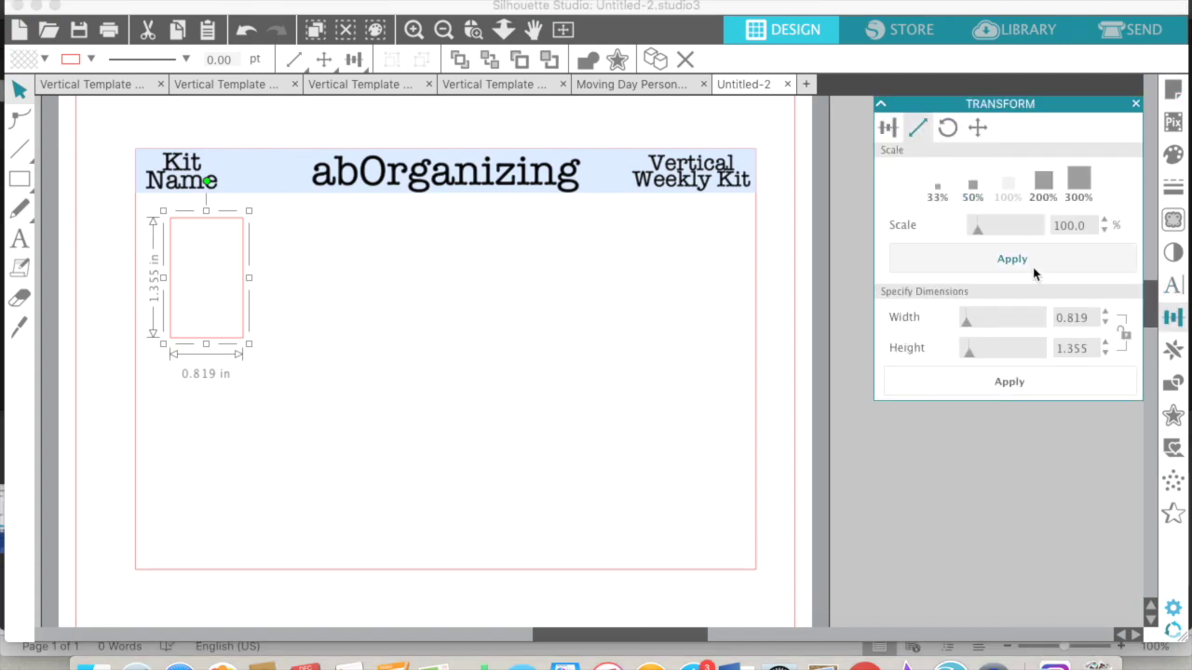
{"action": "left_click", "coordinate": [1086, 317]}
{"action": "type", "text": "1.5"}
{"action": "key", "text": "Tab"}
{"action": "type", "text": "1"}
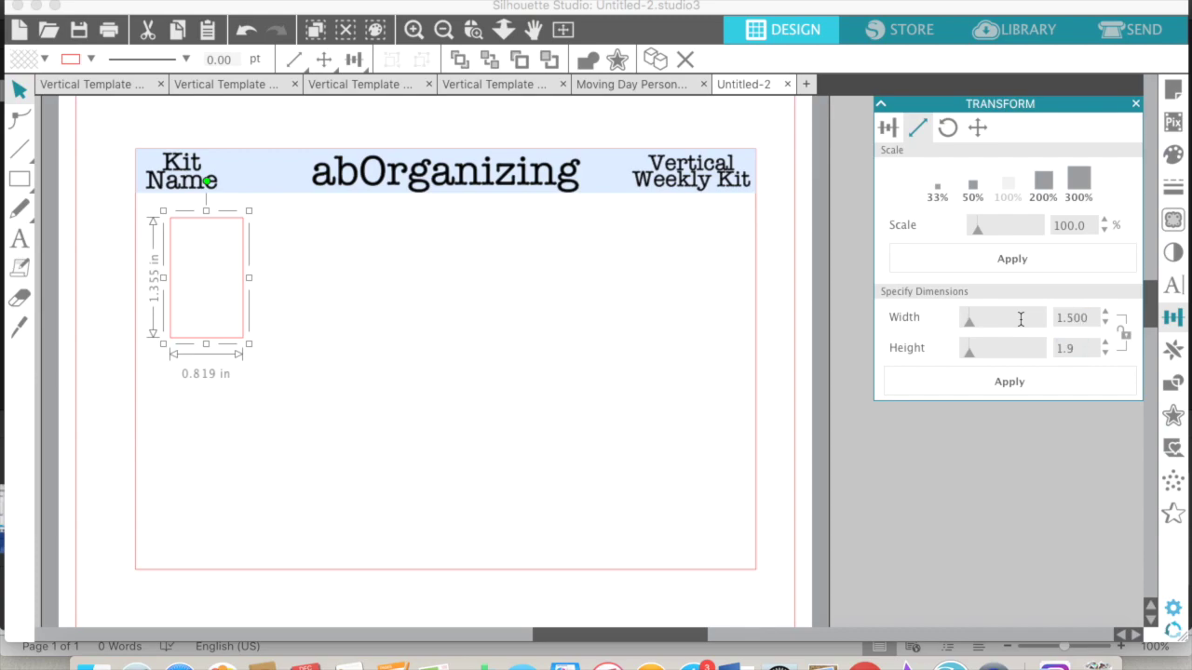
{"action": "type", "text": ".9"}
{"action": "key", "text": "Return"}
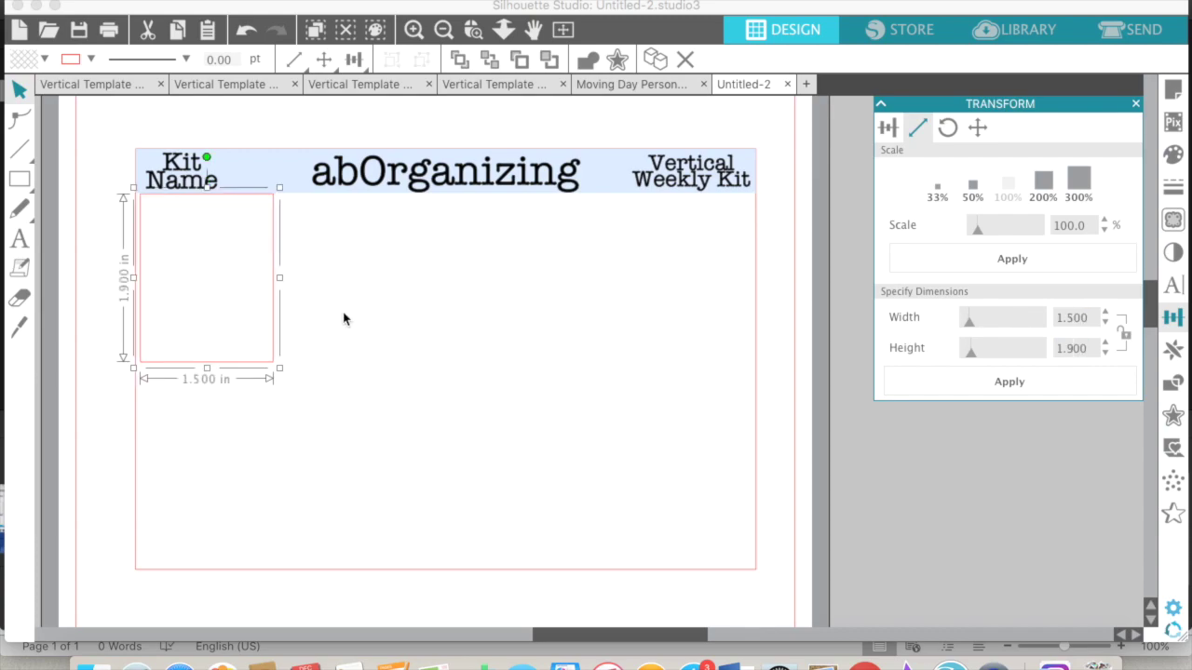
{"action": "left_click_drag", "start_coordinate": [275, 315], "coordinate": [296, 344]}
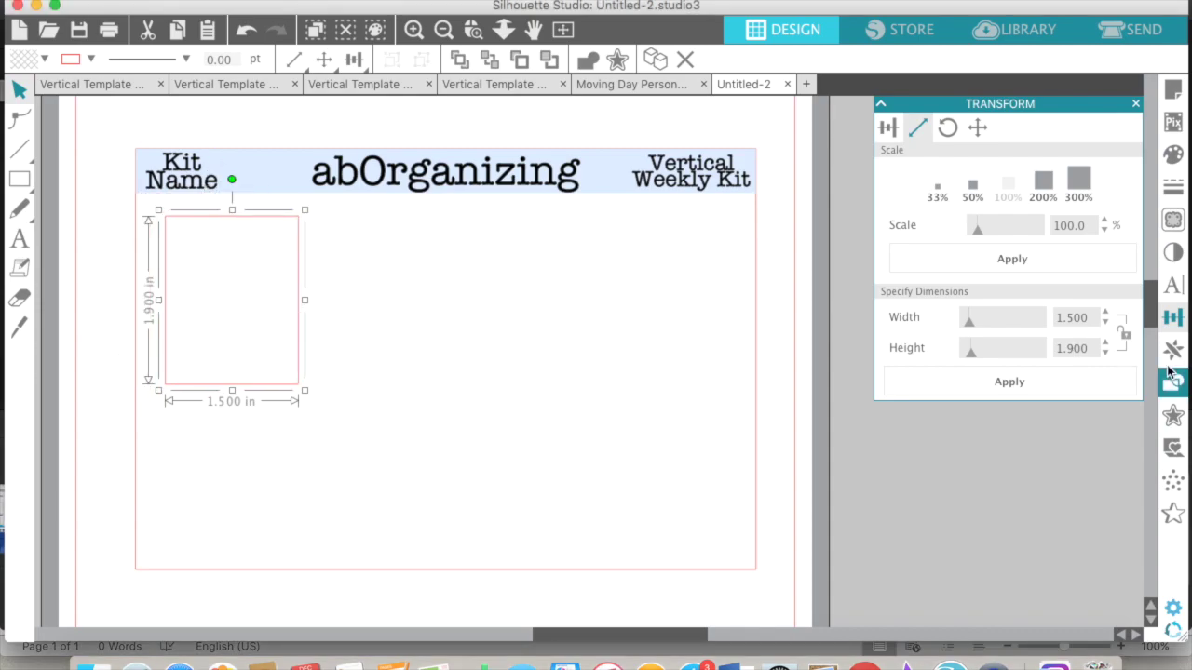
- Create an outer offset of 0.03 in with rounded corners around the 1.5 × 1.9 in rectangle
{"action": "left_click", "coordinate": [1173, 418]}
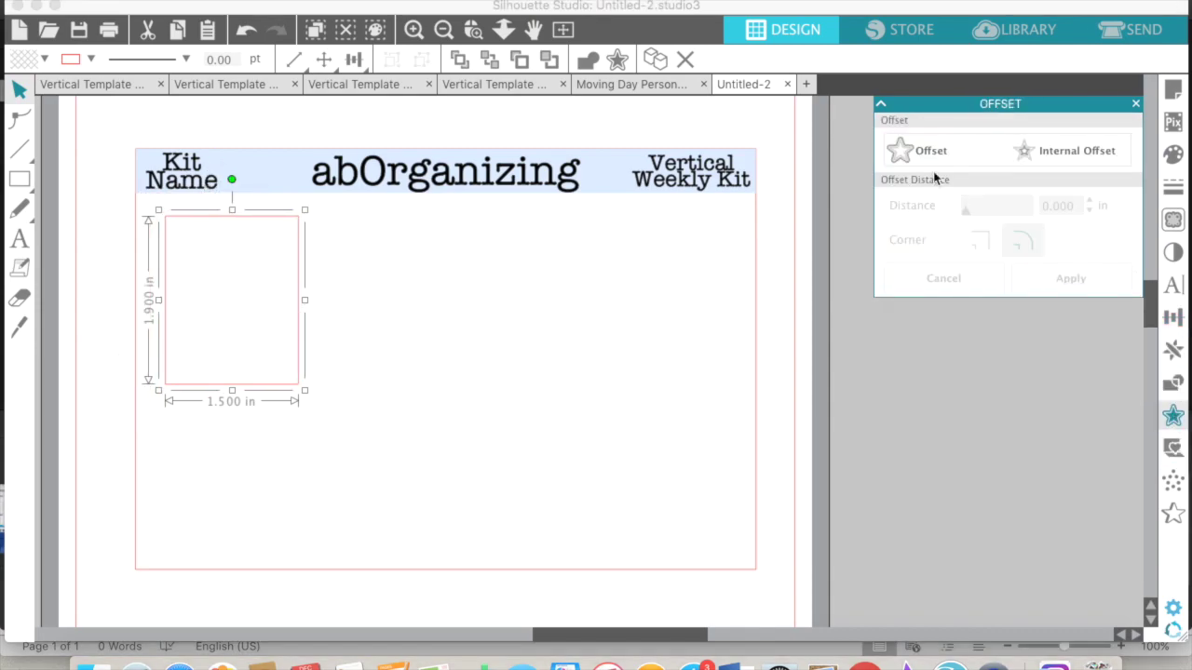
{"action": "left_click", "coordinate": [926, 156]}
{"action": "left_click", "coordinate": [969, 205]}
{"action": "type", "text": ".03"}
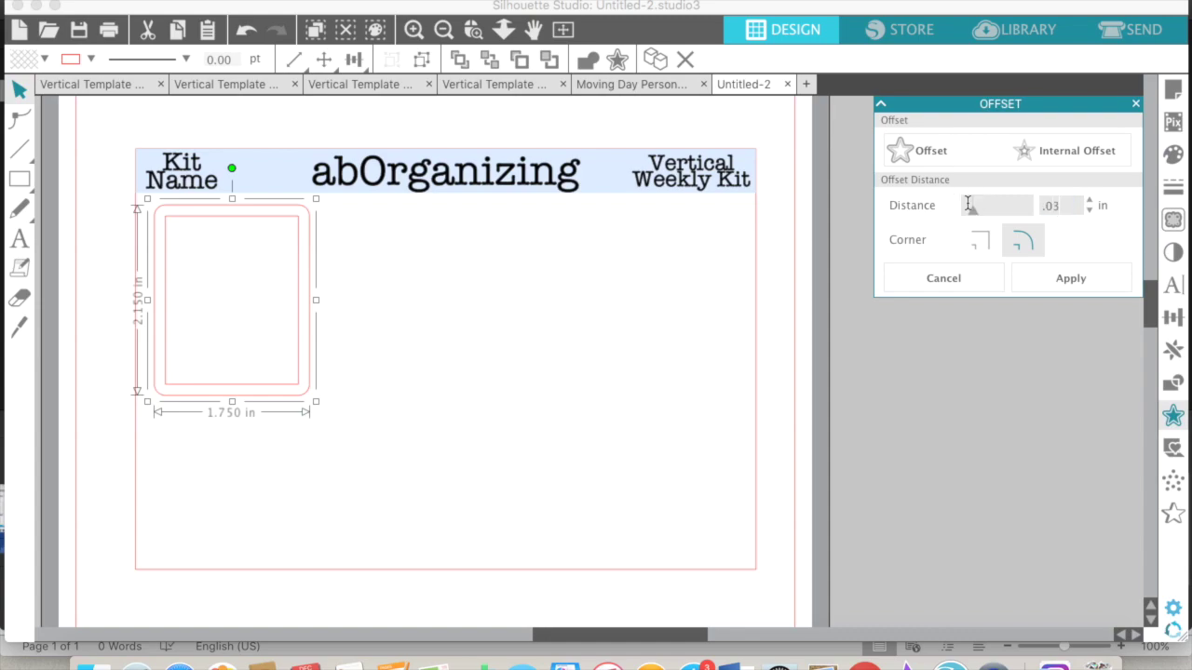
{"action": "key", "text": "Return"}
{"action": "left_click", "coordinate": [1070, 277]}
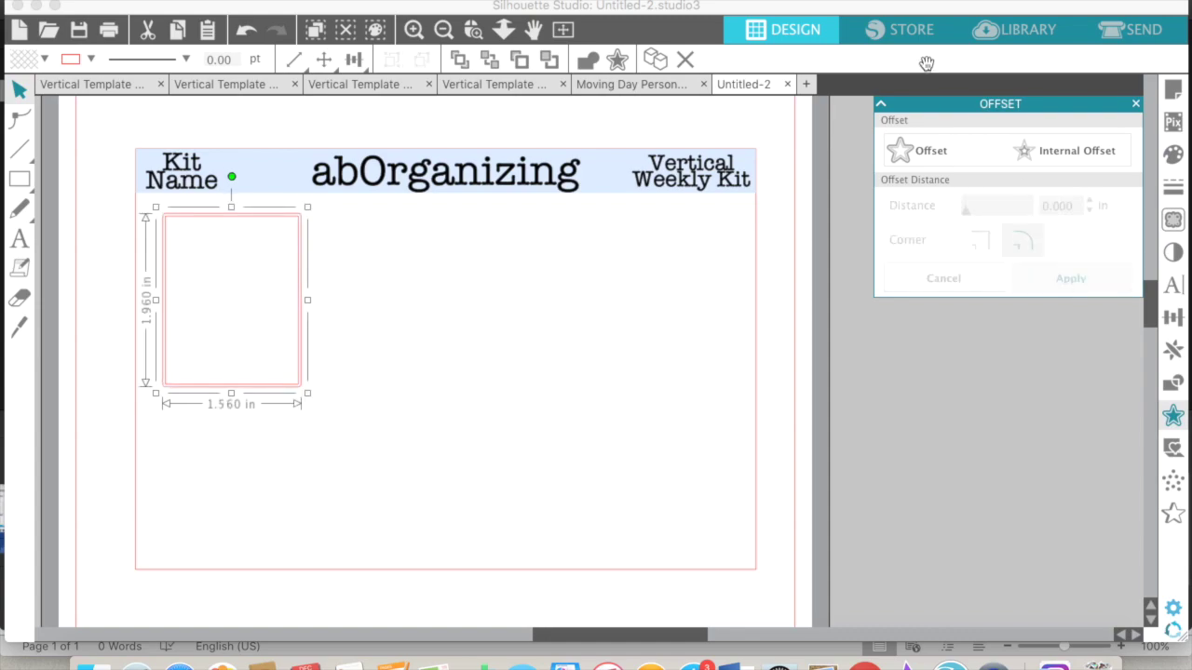
- Change the line color of the offset outline to blue
{"action": "left_click", "coordinate": [1173, 187]}
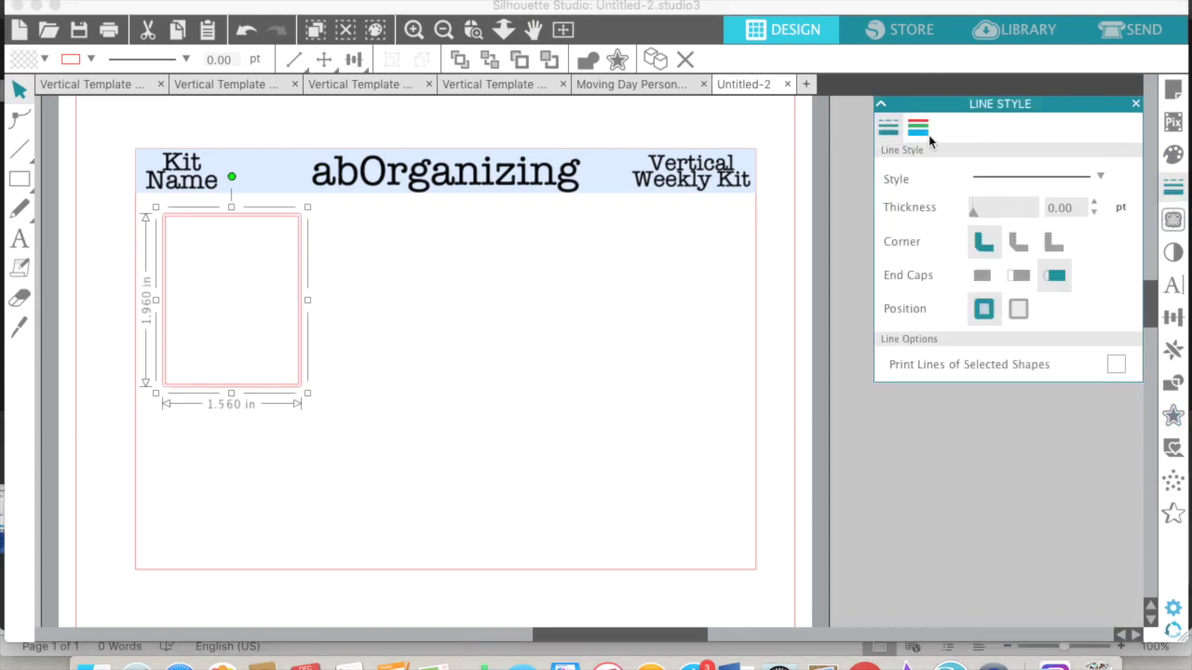
{"action": "left_click", "coordinate": [918, 129]}
{"action": "left_click", "coordinate": [1063, 215]}
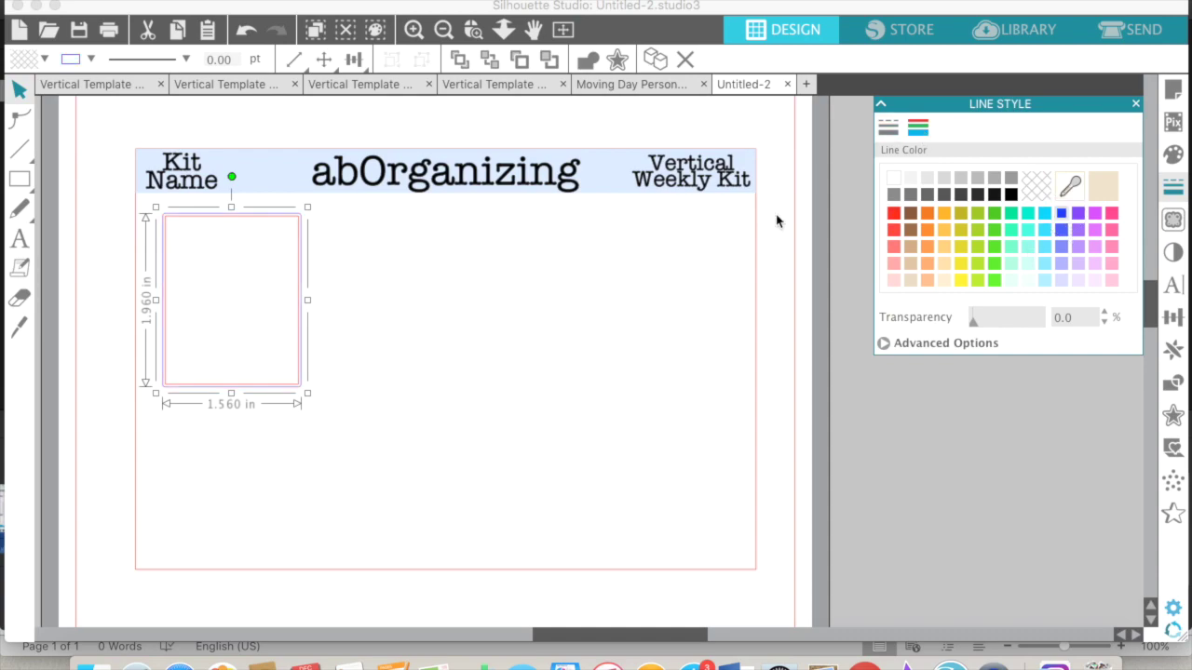
- Group the rectangle with its blue offset outline and move the group close beneath the header, near the frame's left edge
{"action": "left_click", "coordinate": [465, 287]}
{"action": "left_click", "coordinate": [276, 286]}
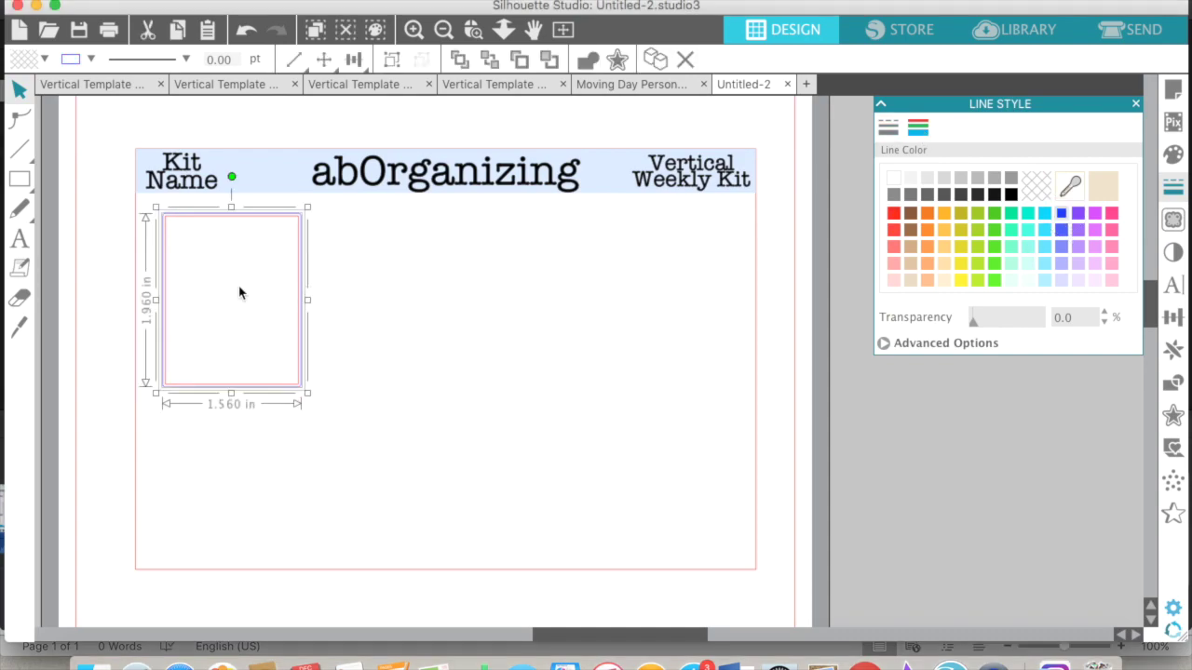
{"action": "right_click", "coordinate": [242, 287]}
{"action": "left_click", "coordinate": [356, 566]}
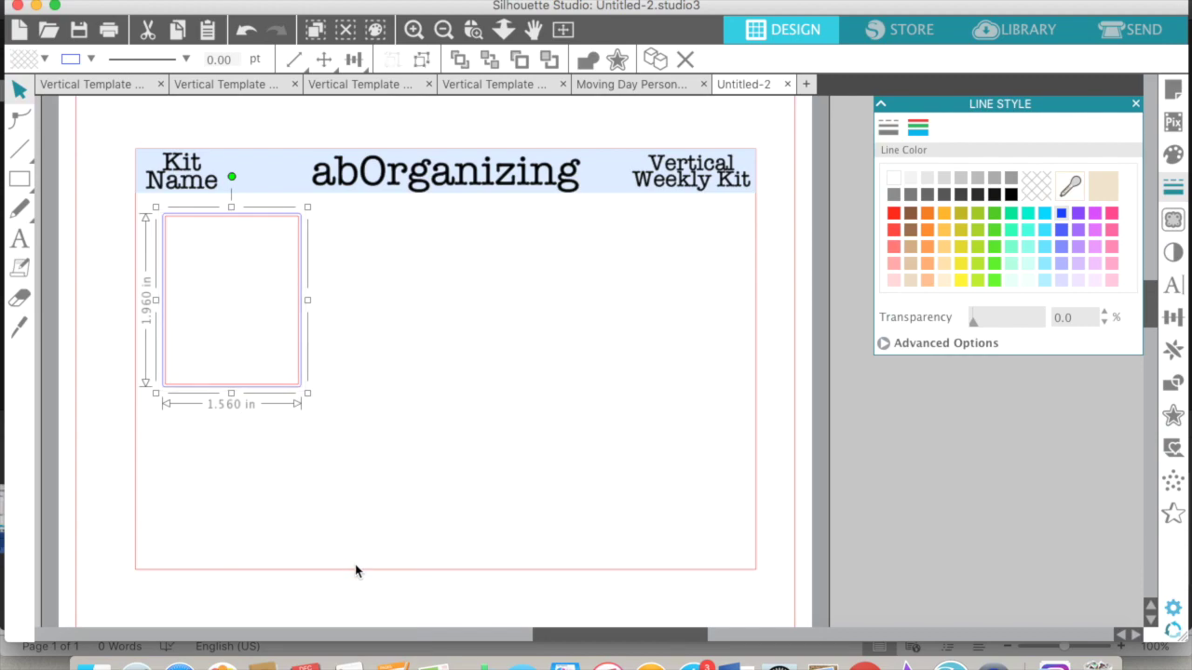
{"action": "left_click", "coordinate": [472, 392]}
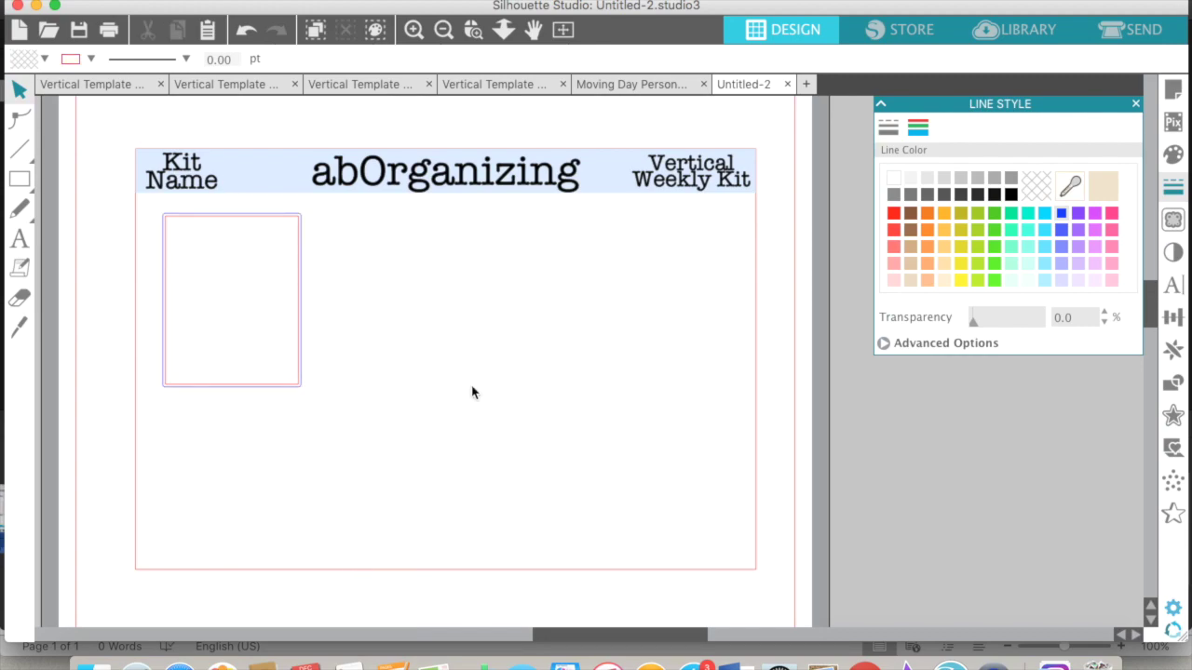
{"action": "scroll", "coordinate": [344, 346], "scroll_direction": "left", "scroll_amount": 2}
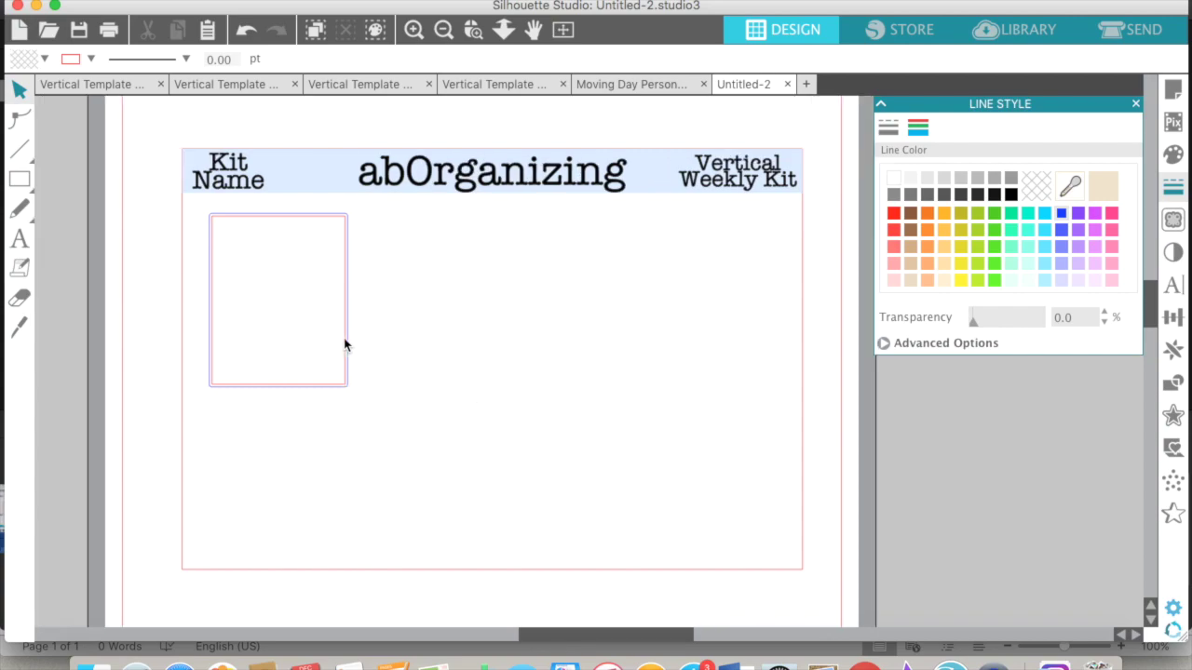
{"action": "left_click_drag", "start_coordinate": [345, 301], "coordinate": [330, 296]}
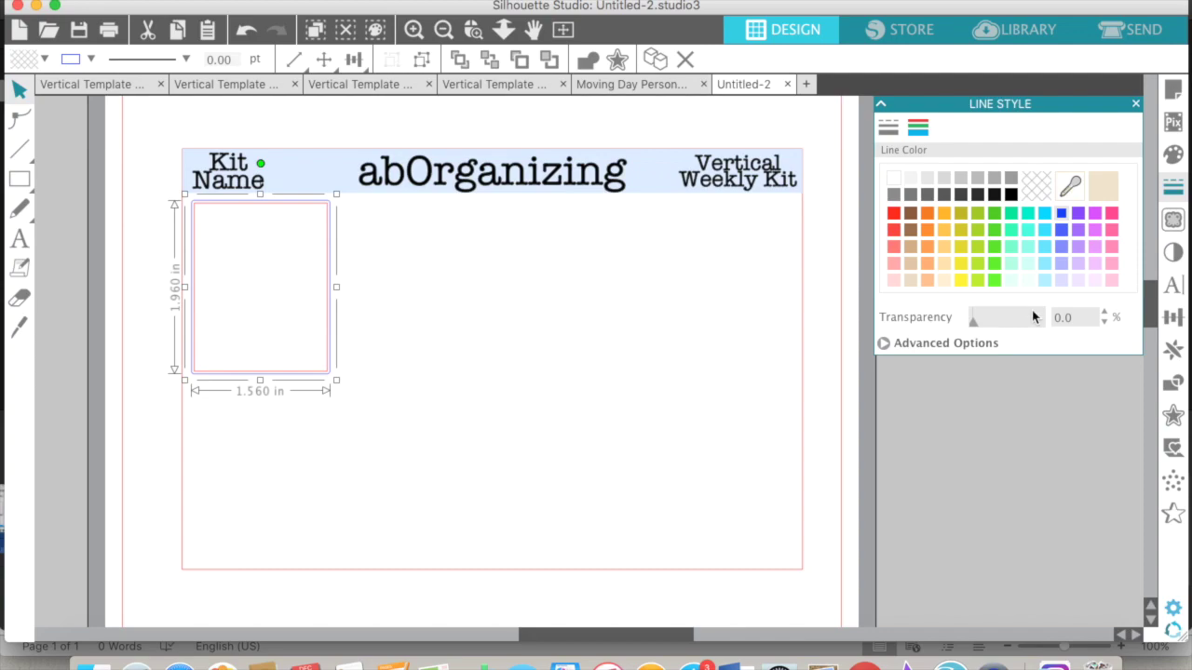
- Duplicate the box to the right three times, and duplicate the whole row of four below for a two-row grid
{"action": "left_click", "coordinate": [1172, 351]}
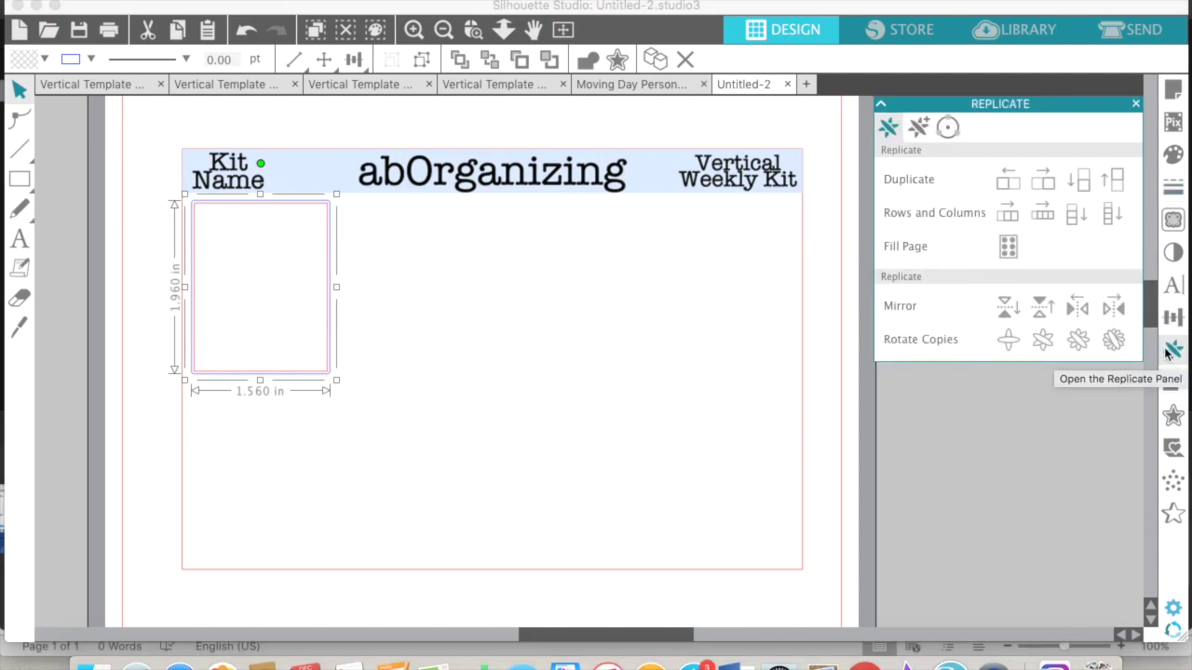
{"action": "left_click", "coordinate": [1047, 182]}
{"action": "left_click", "coordinate": [1052, 183]}
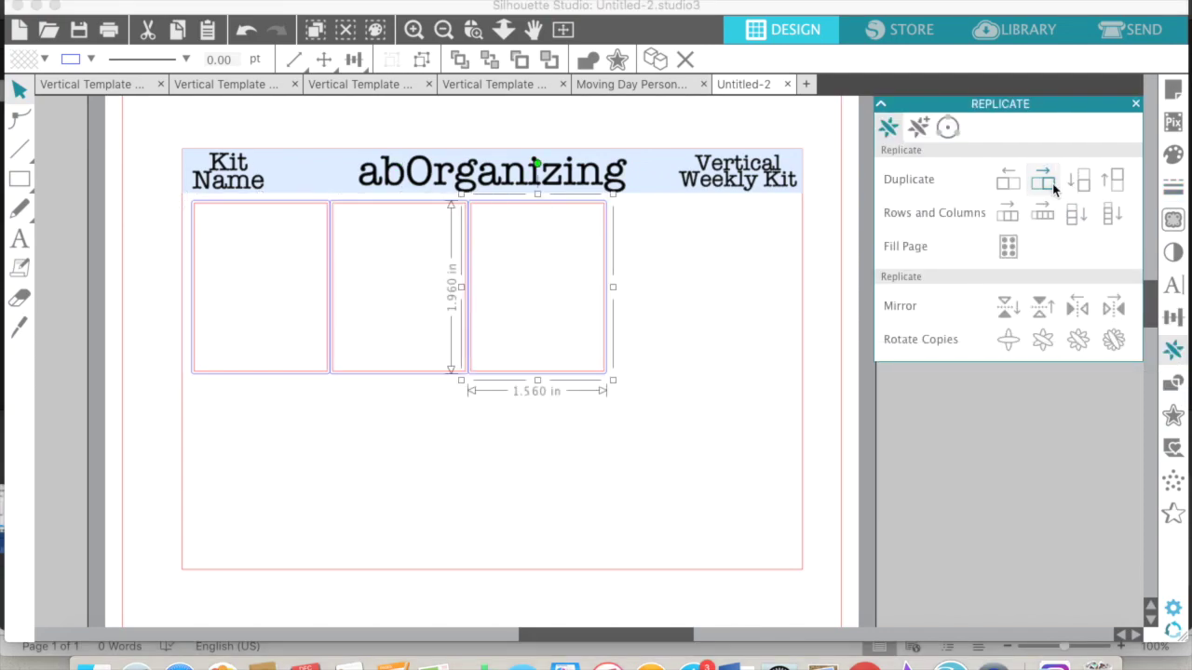
{"action": "left_click", "coordinate": [1052, 183]}
{"action": "left_click_drag", "start_coordinate": [763, 333], "coordinate": [287, 337]}
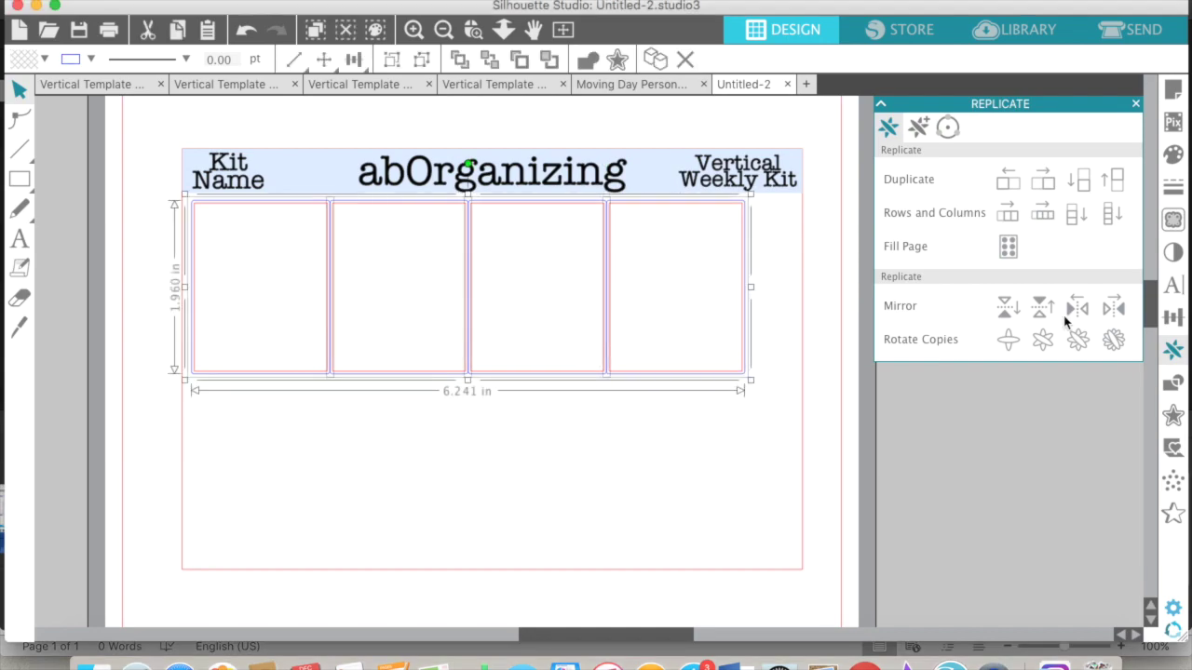
{"action": "left_click", "coordinate": [1091, 189]}
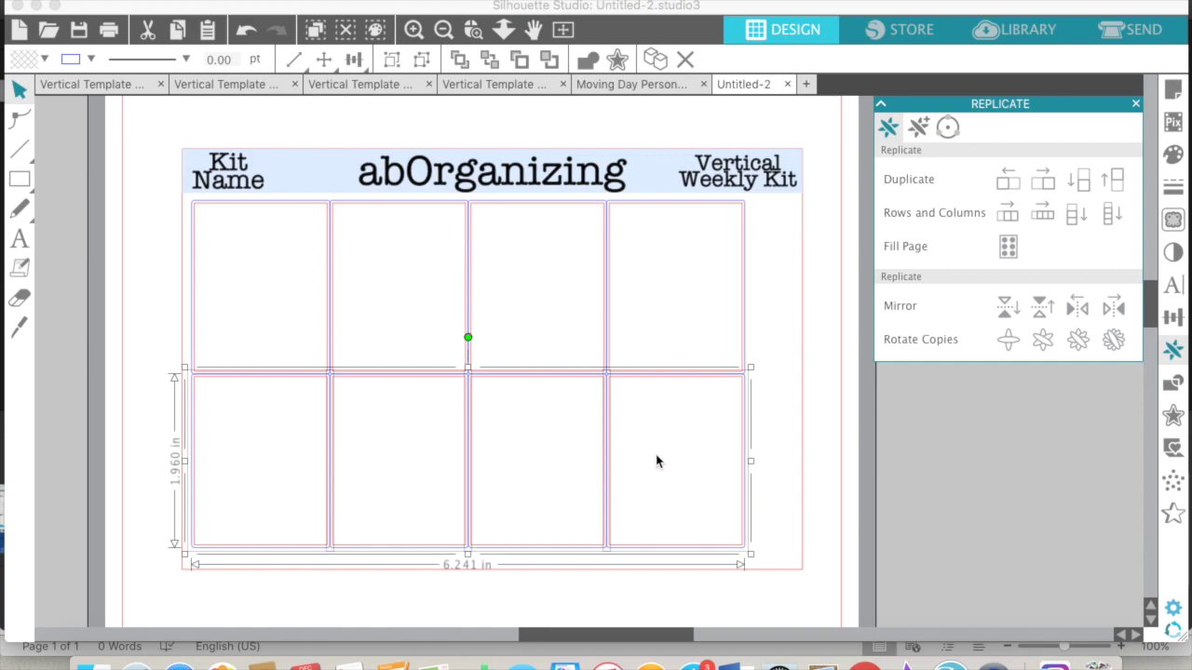
{"action": "right_click", "coordinate": [658, 457]}
{"action": "left_click", "coordinate": [720, 476]}
{"action": "left_click", "coordinate": [483, 387]}
{"action": "left_click_drag", "start_coordinate": [466, 373], "coordinate": [461, 372]}
{"action": "left_click", "coordinate": [364, 330]}
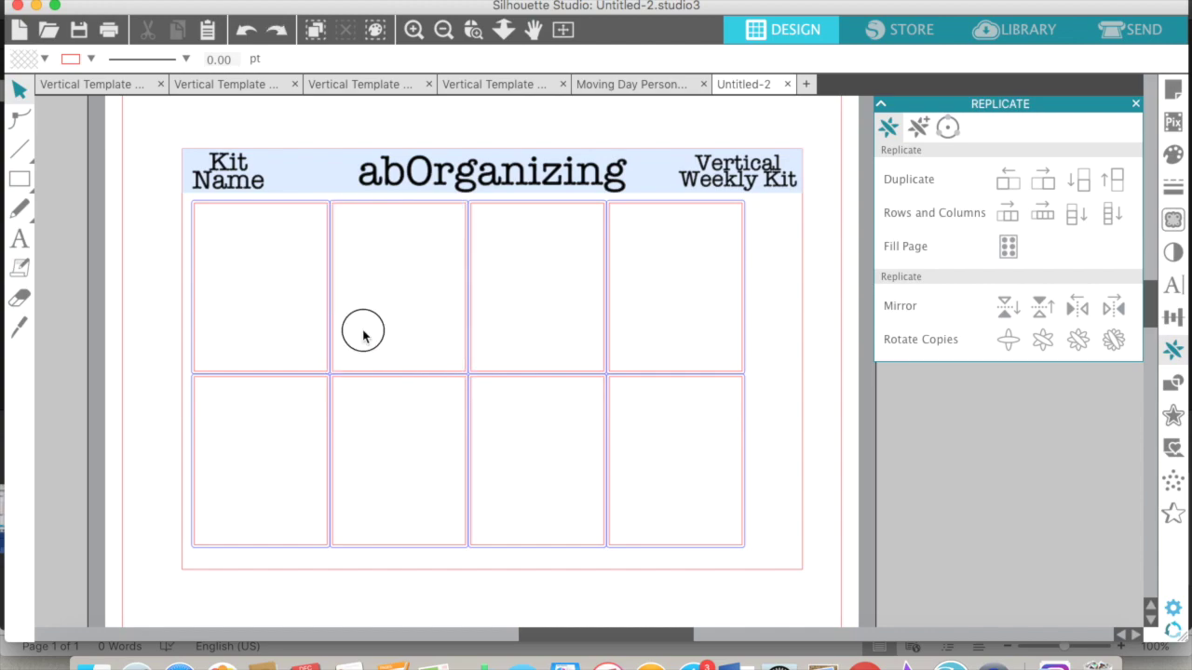
- Ungroup the eight boxes and regroup all the rectangles and offset outlines as one single grid group
{"action": "right_click", "coordinate": [684, 442]}
{"action": "mouse_move", "coordinate": [750, 623]}
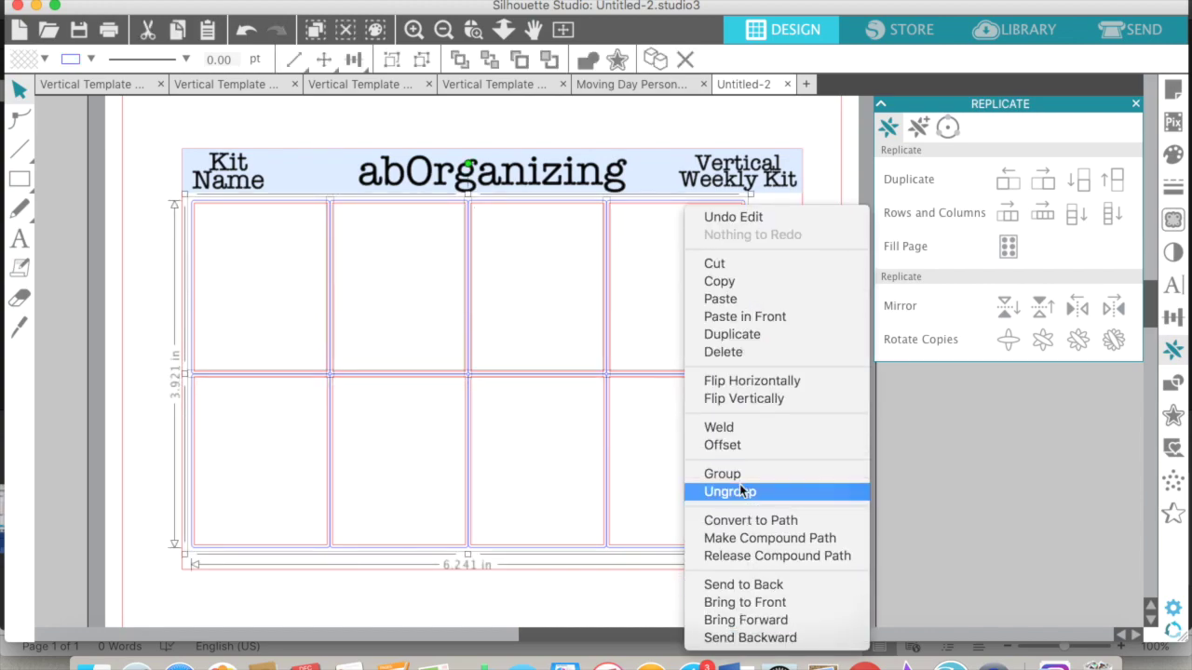
{"action": "left_click", "coordinate": [737, 490]}
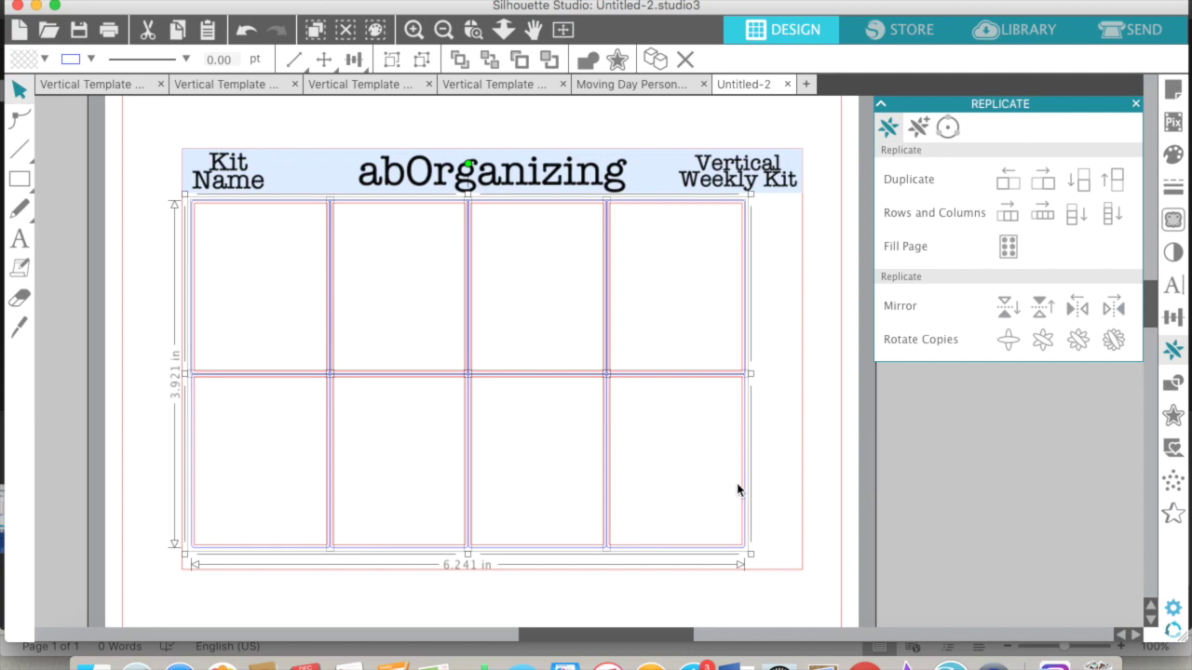
{"action": "key", "text": "z"}
{"action": "right_click", "coordinate": [738, 485]}
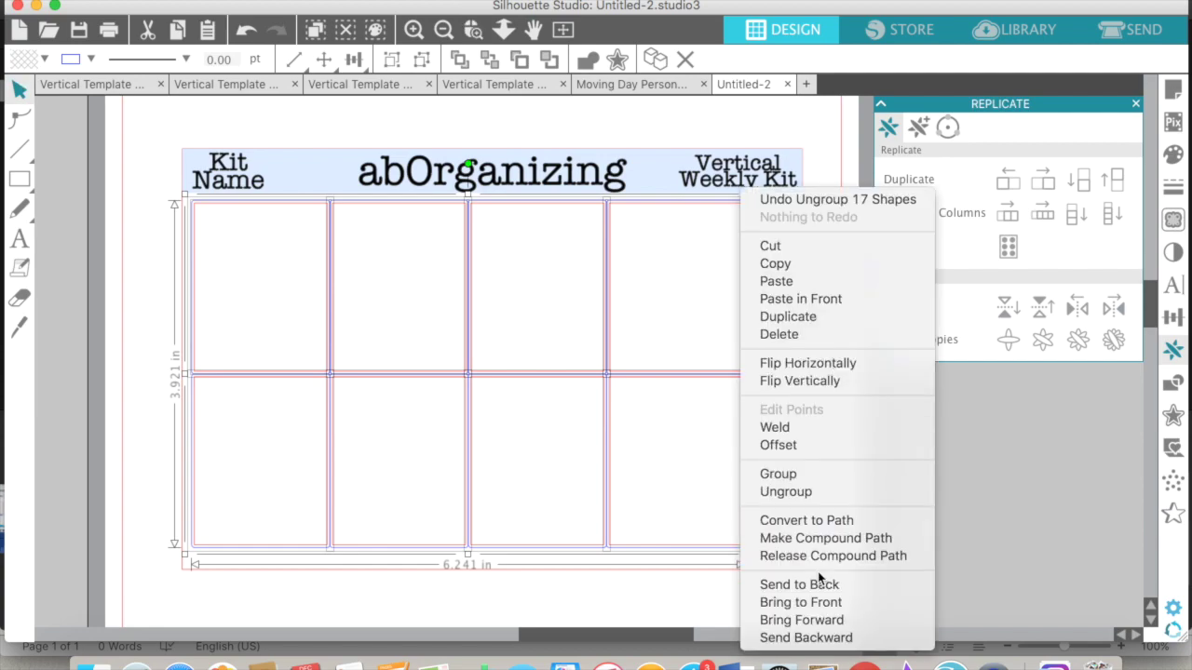
{"action": "left_click", "coordinate": [800, 474]}
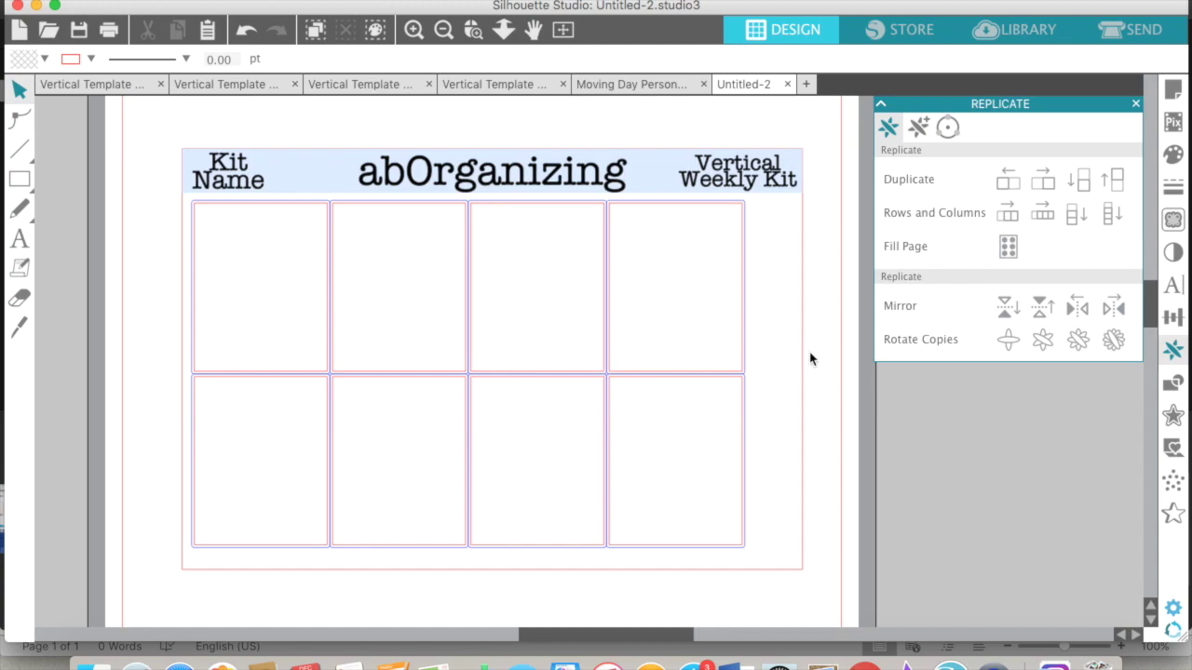
- Copy the WEEKEND banner from the third open document, Vertical Template, and paste it into Untitled-2
{"action": "left_click", "coordinate": [355, 82]}
{"action": "scroll", "coordinate": [559, 279], "scroll_direction": "up", "scroll_amount": 5}
{"action": "left_click", "coordinate": [767, 164]}
{"action": "left_click", "coordinate": [743, 84]}
{"action": "scroll", "coordinate": [668, 406], "scroll_direction": "right", "scroll_amount": 5}
{"action": "scroll", "coordinate": [669, 406], "scroll_direction": "down", "scroll_amount": 3}
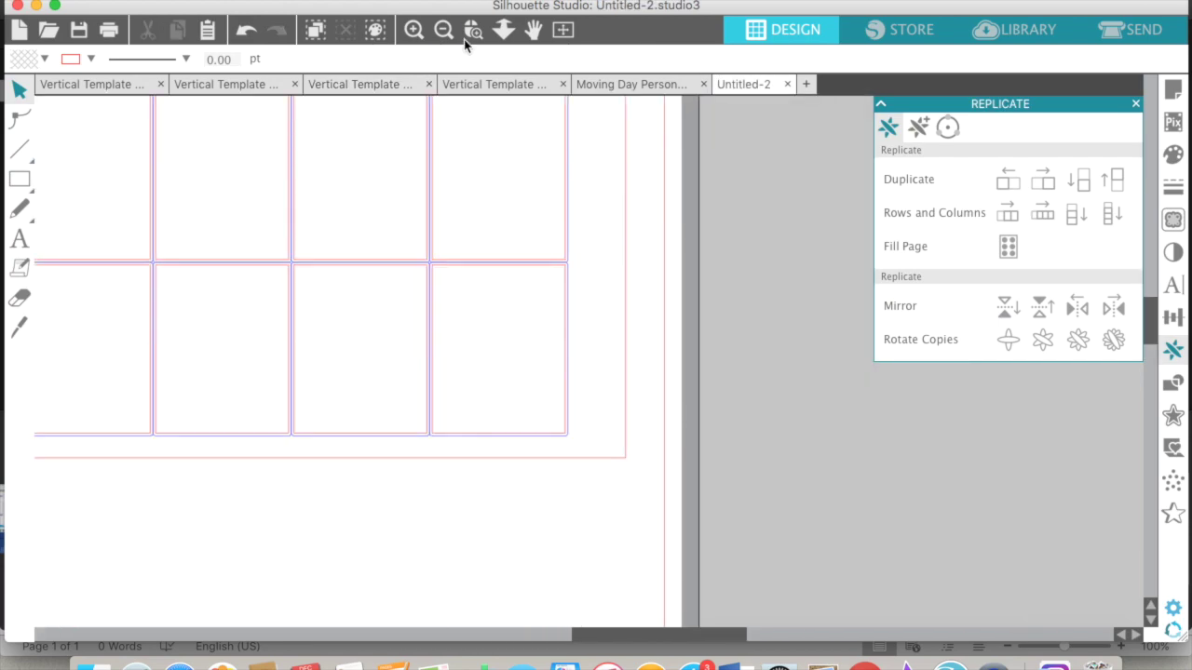
{"action": "left_click", "coordinate": [444, 30]}
{"action": "left_click", "coordinate": [444, 30]}
{"action": "left_click", "coordinate": [444, 31]}
{"action": "left_click", "coordinate": [415, 31]}
{"action": "left_click", "coordinate": [359, 84]}
{"action": "scroll", "coordinate": [652, 186], "scroll_direction": "up", "scroll_amount": 4}
{"action": "left_click", "coordinate": [744, 85]}
{"action": "key", "text": "super+v"}
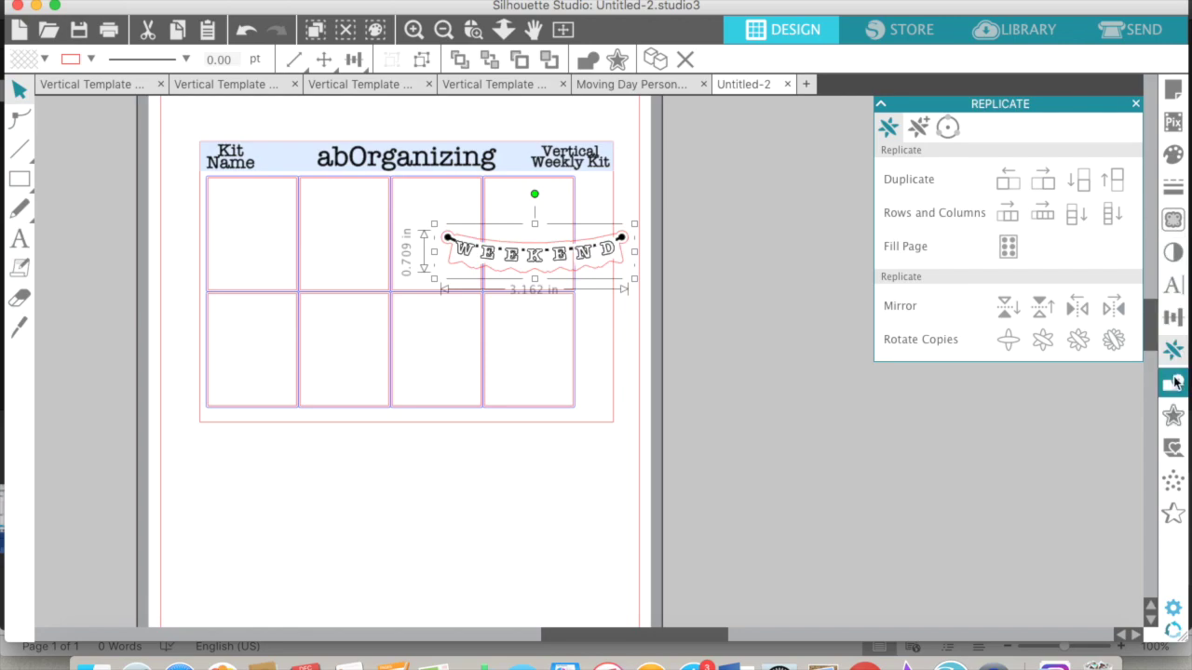
- Rotate the WEEKEND banner to 270° and place it upright in the gap to the right of the box grid
{"action": "left_click", "coordinate": [1171, 283]}
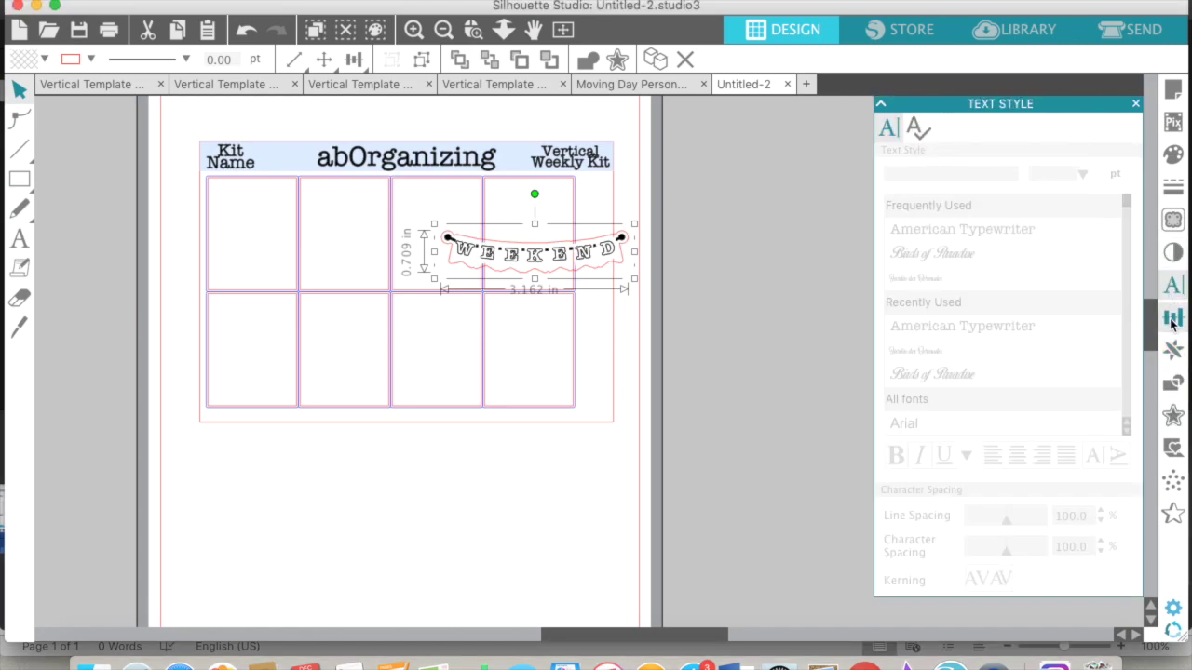
{"action": "left_click", "coordinate": [1172, 316]}
{"action": "left_click", "coordinate": [947, 128]}
{"action": "left_click", "coordinate": [983, 185]}
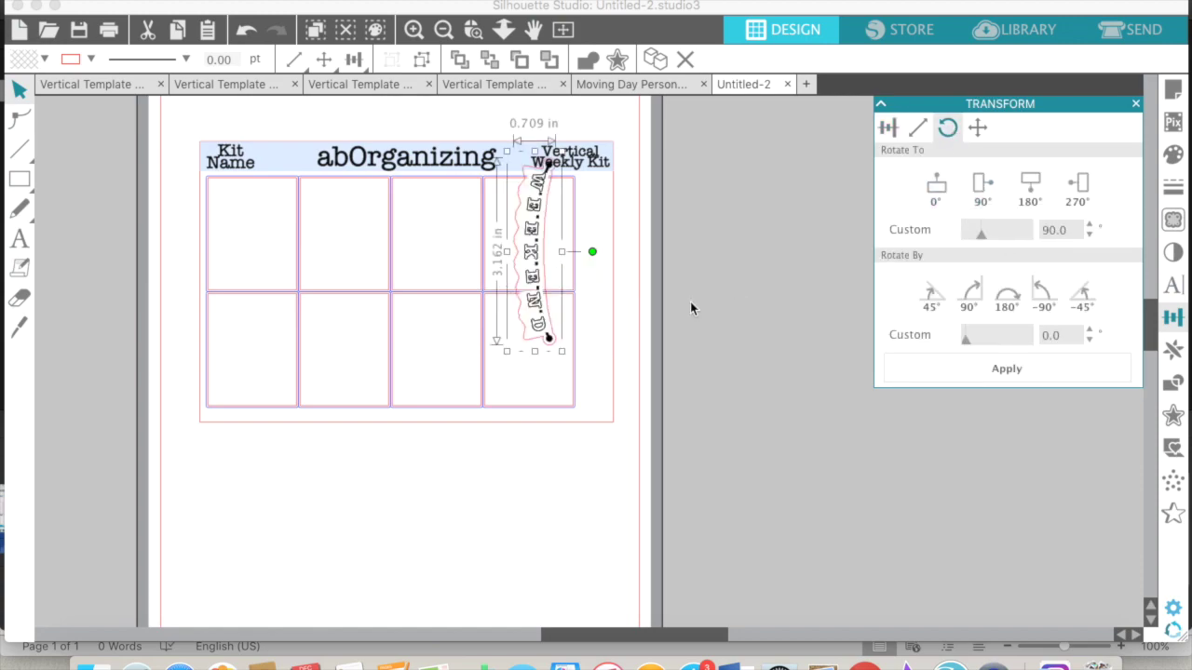
{"action": "left_click", "coordinate": [1077, 184]}
{"action": "left_click_drag", "start_coordinate": [549, 288], "coordinate": [596, 335]}
- Nudge the grid of eight boxes left toward the frame's edge to free space for the banner
{"action": "left_click", "coordinate": [543, 298]}
{"action": "key", "text": "Left"}
{"action": "key", "text": "Left"}
{"action": "key", "text": "Left"}
{"action": "key", "text": "Left"}
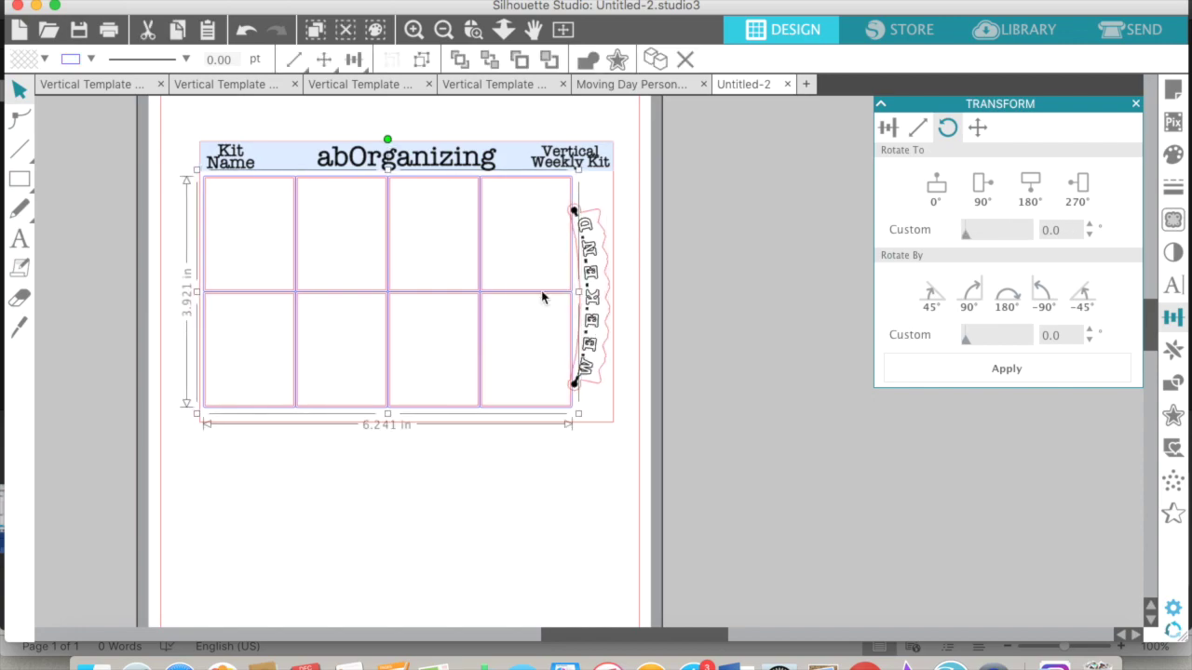
- Nudge the WEEKEND banner slightly right, away from the boxes, toward the frame's right edge
{"action": "scroll", "coordinate": [543, 296], "scroll_direction": "right", "scroll_amount": 5}
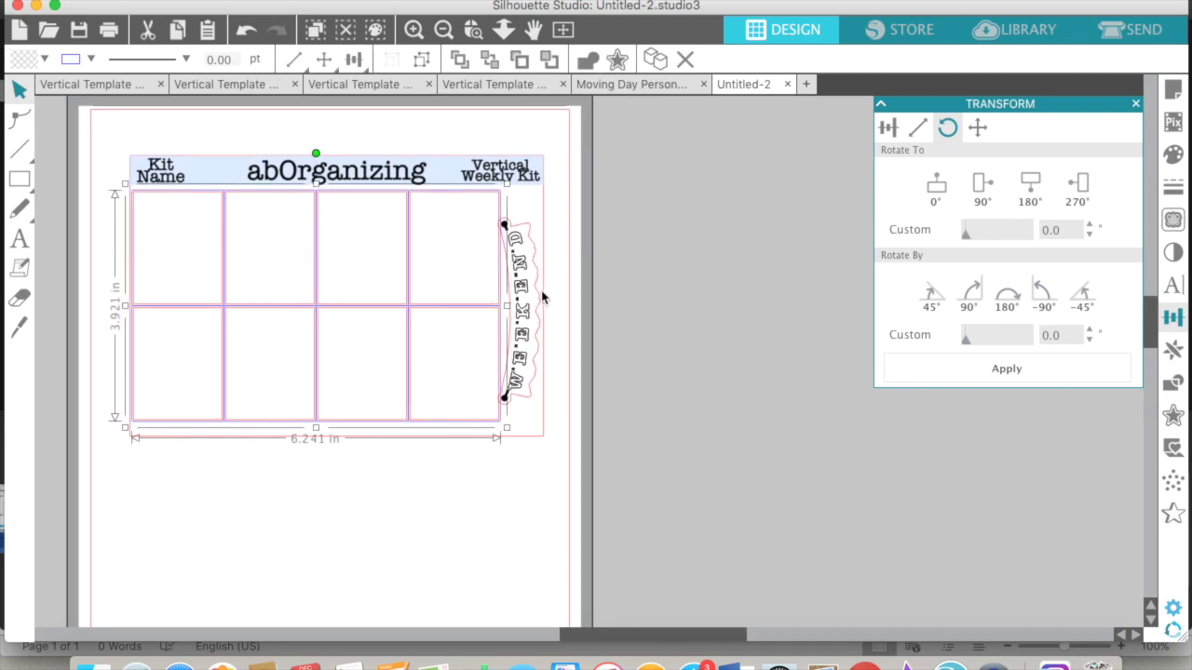
{"action": "left_click", "coordinate": [413, 30]}
{"action": "left_click", "coordinate": [413, 30]}
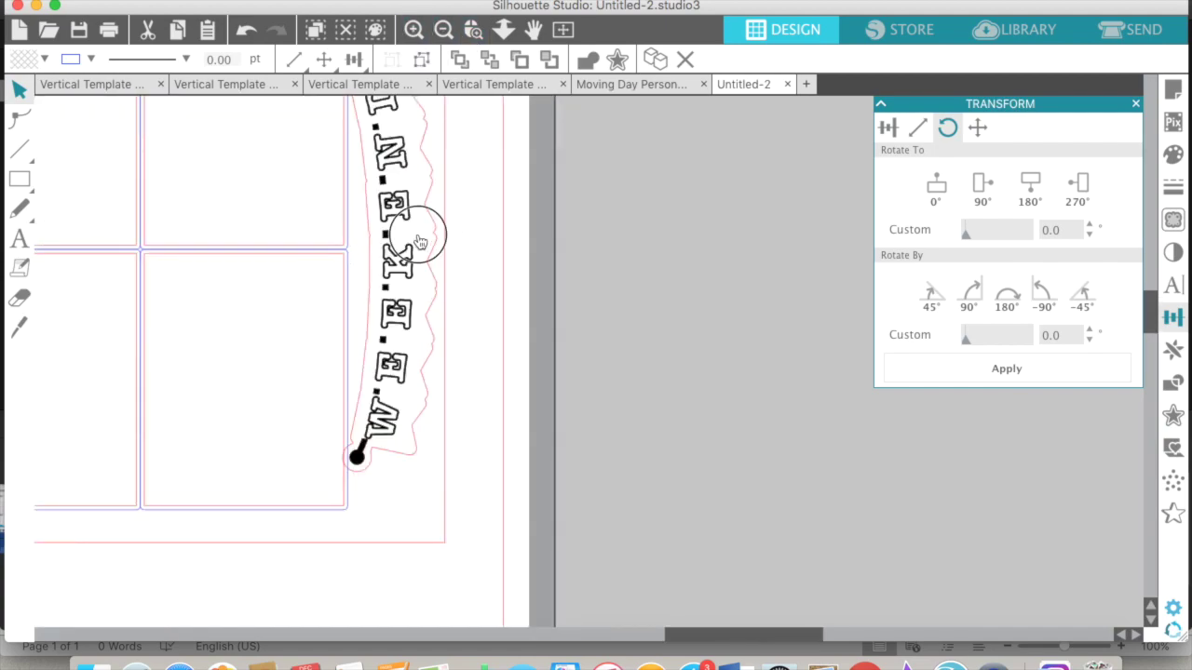
{"action": "left_click", "coordinate": [418, 237]}
{"action": "key", "text": "Right"}
{"action": "key", "text": "Right"}
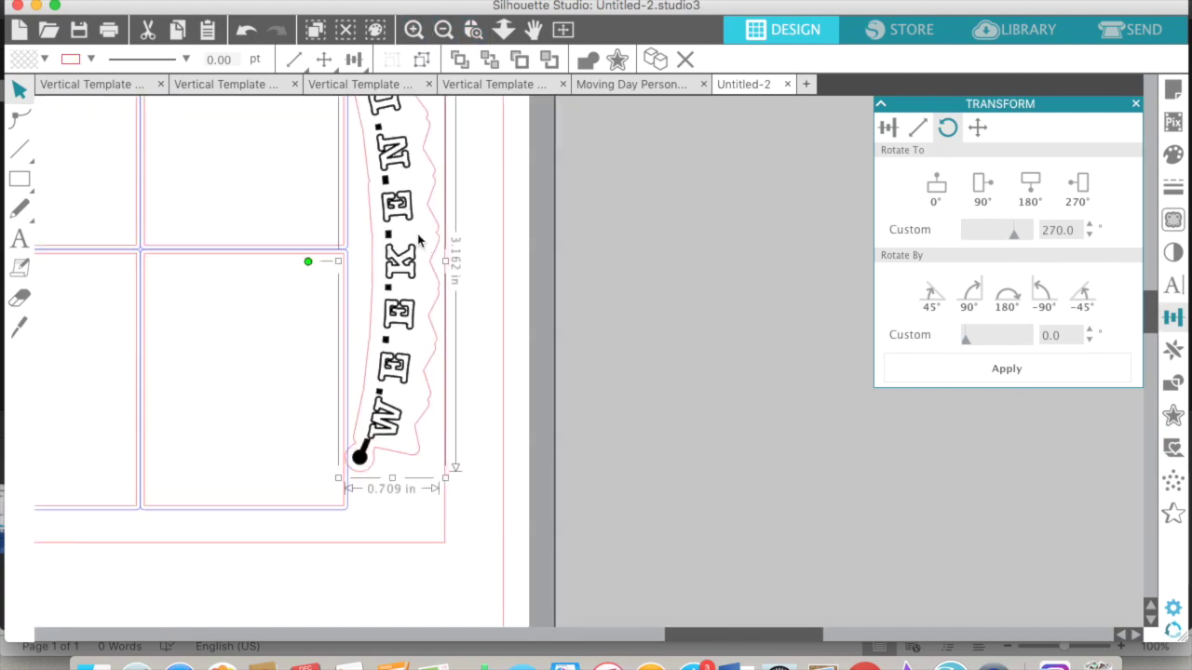
{"action": "key", "text": "Right"}
- Shift the box grid a little further left so it sits against the frame's left edge
{"action": "scroll", "coordinate": [327, 311], "scroll_direction": "up", "scroll_amount": 5}
{"action": "scroll", "coordinate": [327, 311], "scroll_direction": "left", "scroll_amount": 15}
{"action": "left_click", "coordinate": [324, 234]}
{"action": "key", "text": "Left"}
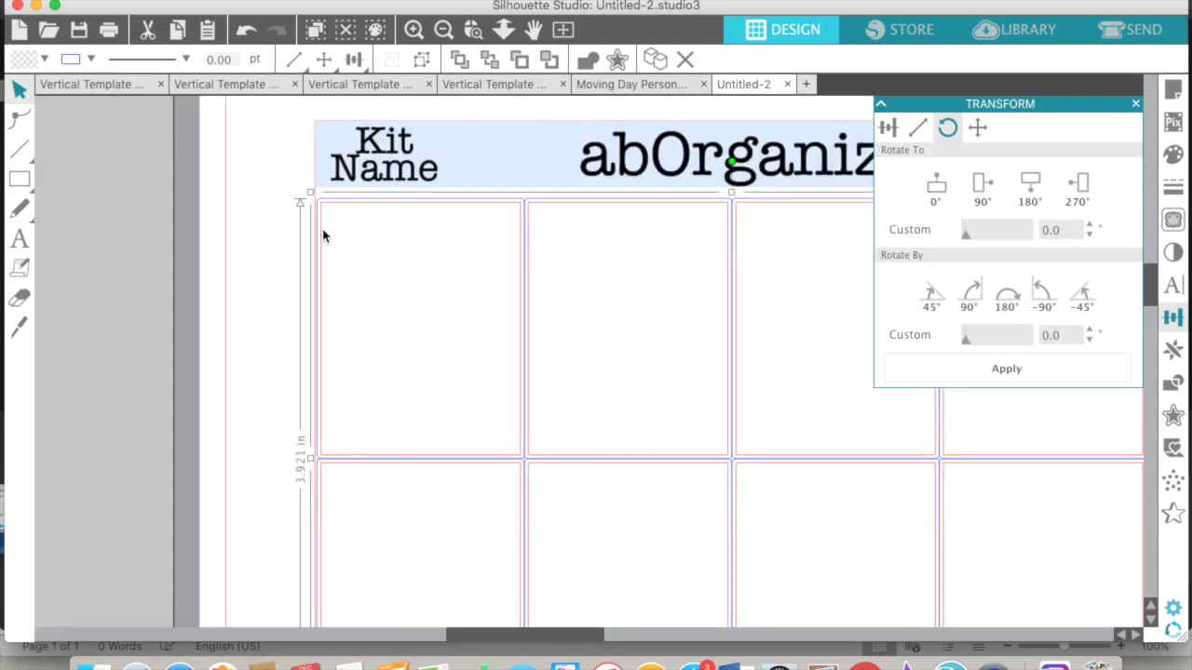
- Scale the WEEKEND banner down to about 0.69 in wide by 3.09 in high to fit between the boxes and the frame
{"action": "scroll", "coordinate": [323, 236], "scroll_direction": "right", "scroll_amount": 12}
{"action": "left_click", "coordinate": [532, 389]}
{"action": "scroll", "coordinate": [502, 406], "scroll_direction": "down", "scroll_amount": 5}
{"action": "left_click_drag", "start_coordinate": [487, 593], "coordinate": [501, 584]}
{"action": "left_click", "coordinate": [670, 513]}
{"action": "left_click", "coordinate": [555, 357]}
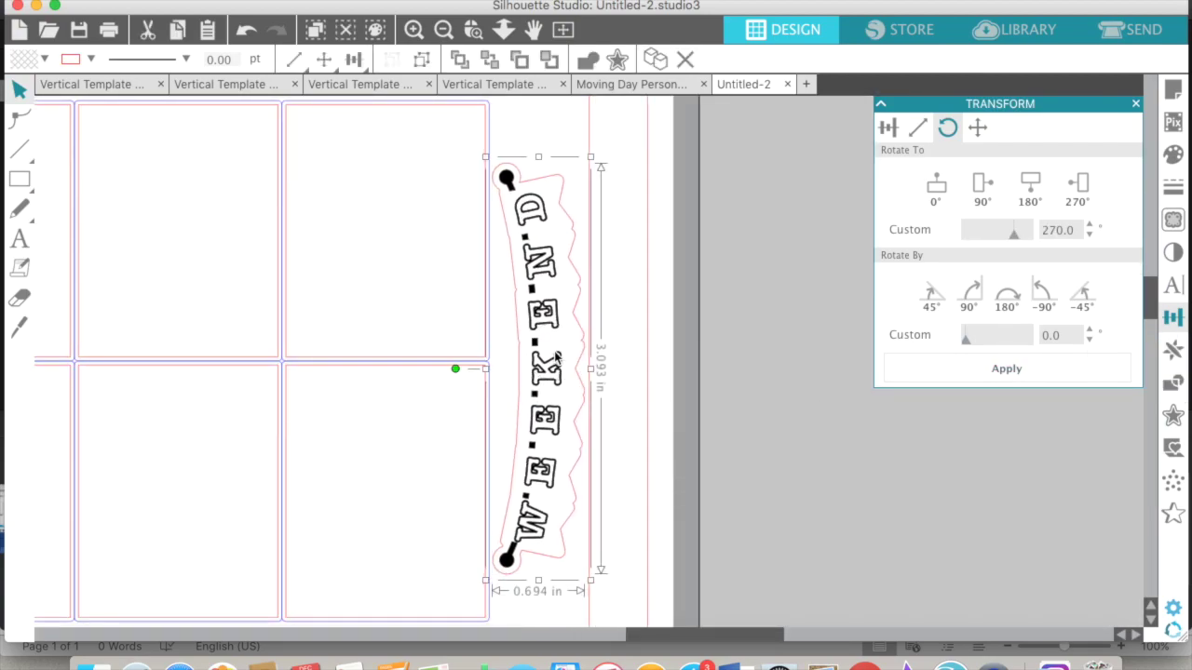
{"action": "left_click", "coordinate": [691, 213]}
- Ungroup the 7 in wide template group that holds the outer frame and the abOrganizing header
{"action": "scroll", "coordinate": [487, 192], "scroll_direction": "left", "scroll_amount": 10}
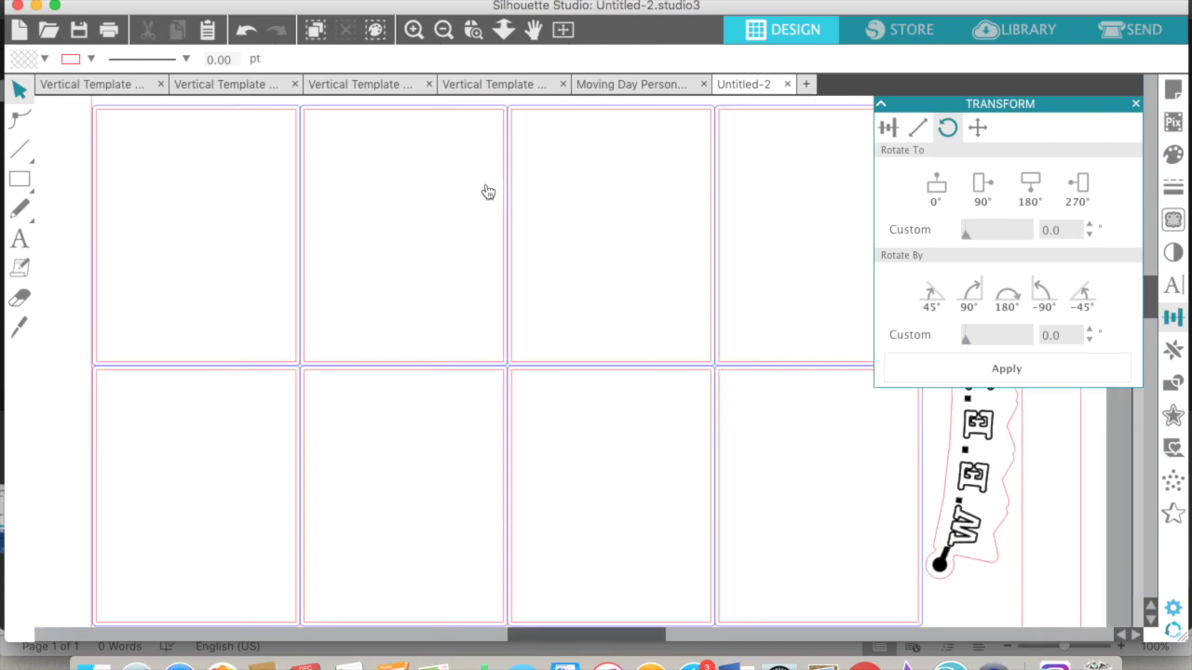
{"action": "left_click", "coordinate": [444, 31]}
{"action": "left_click", "coordinate": [444, 30]}
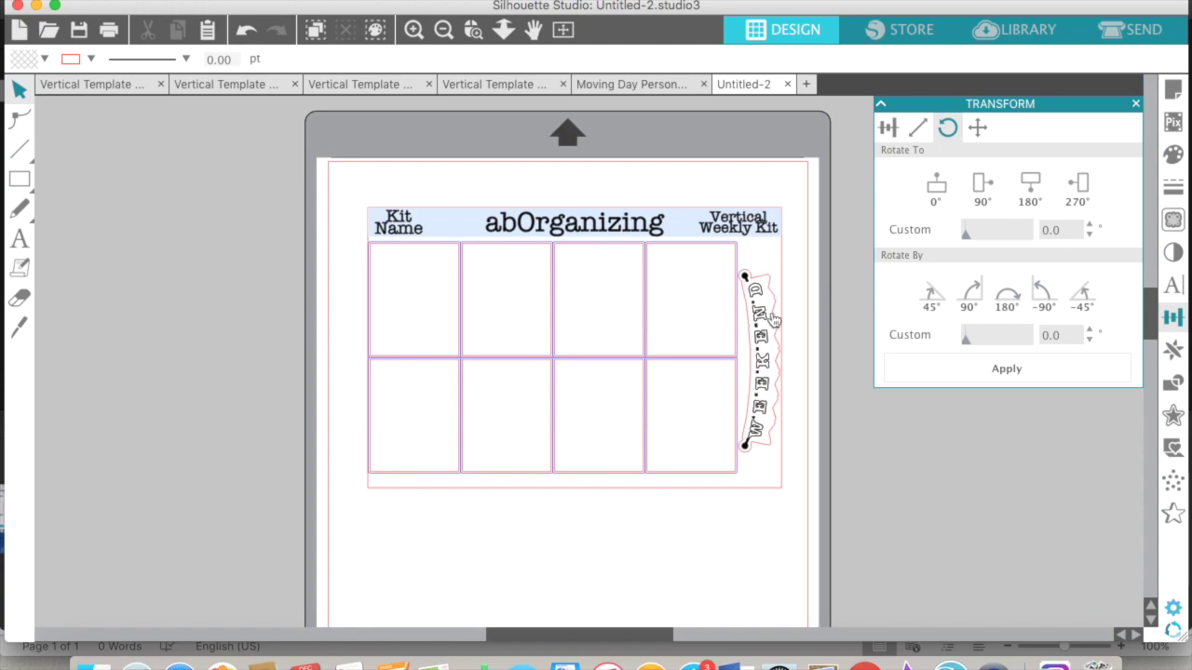
{"action": "left_click", "coordinate": [771, 410]}
{"action": "left_click", "coordinate": [856, 488]}
{"action": "left_click", "coordinate": [544, 213]}
{"action": "left_click", "coordinate": [609, 162]}
{"action": "left_click", "coordinate": [656, 226]}
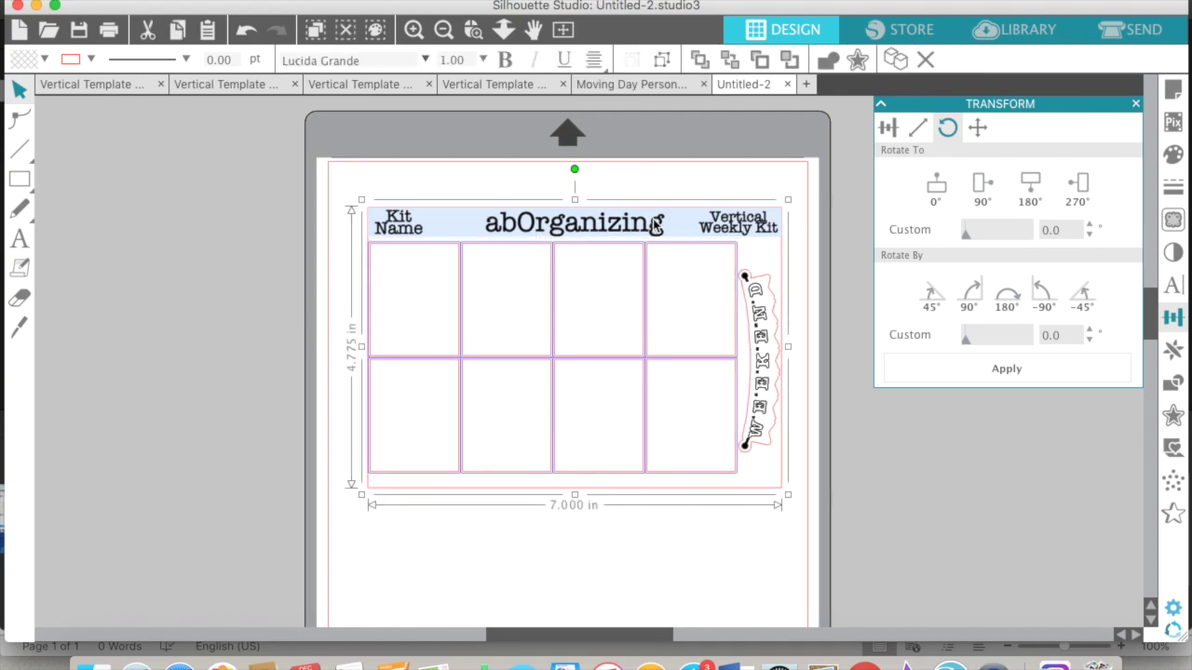
{"action": "right_click", "coordinate": [657, 226]}
{"action": "left_click", "coordinate": [696, 501]}
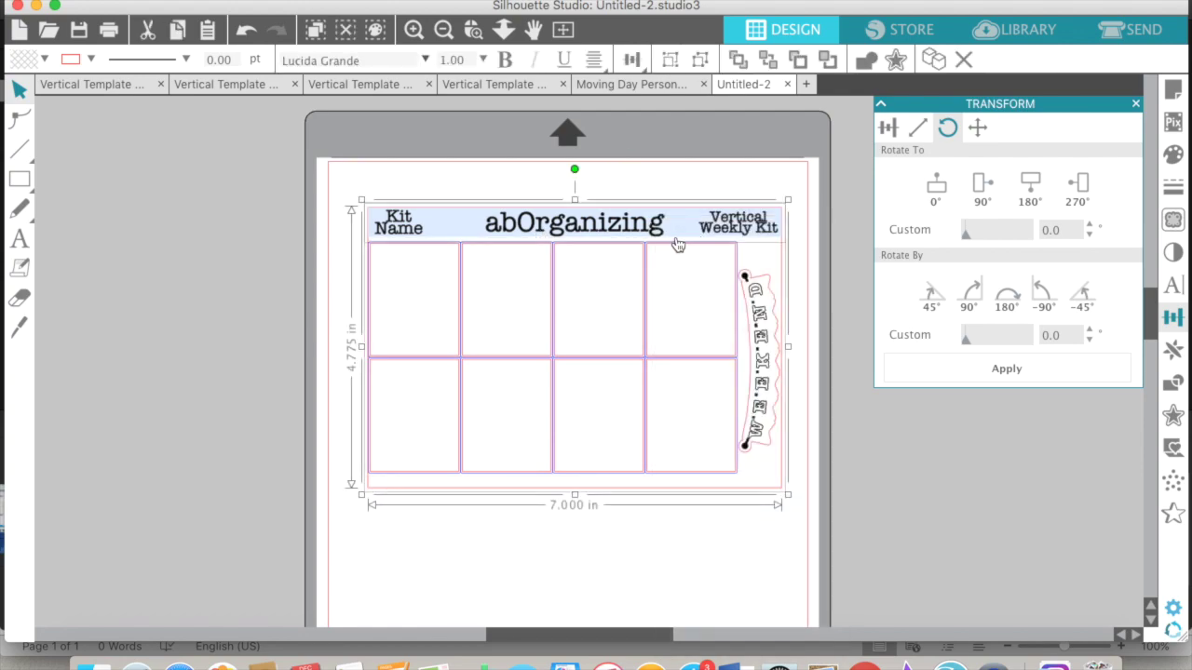
- Ungroup the abOrganizing header strip to separate its pieces from the frame
{"action": "right_click", "coordinate": [672, 232]}
{"action": "left_click", "coordinate": [759, 533]}
{"action": "right_click", "coordinate": [749, 234]}
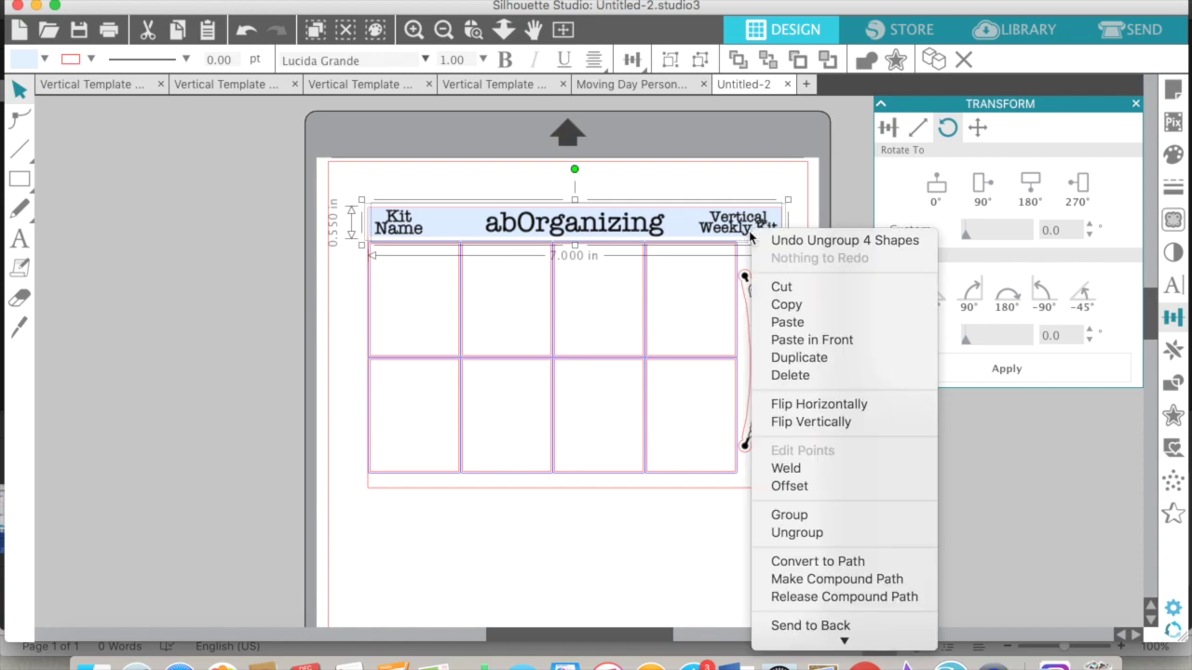
{"action": "left_click", "coordinate": [768, 532]}
{"action": "left_click", "coordinate": [787, 219]}
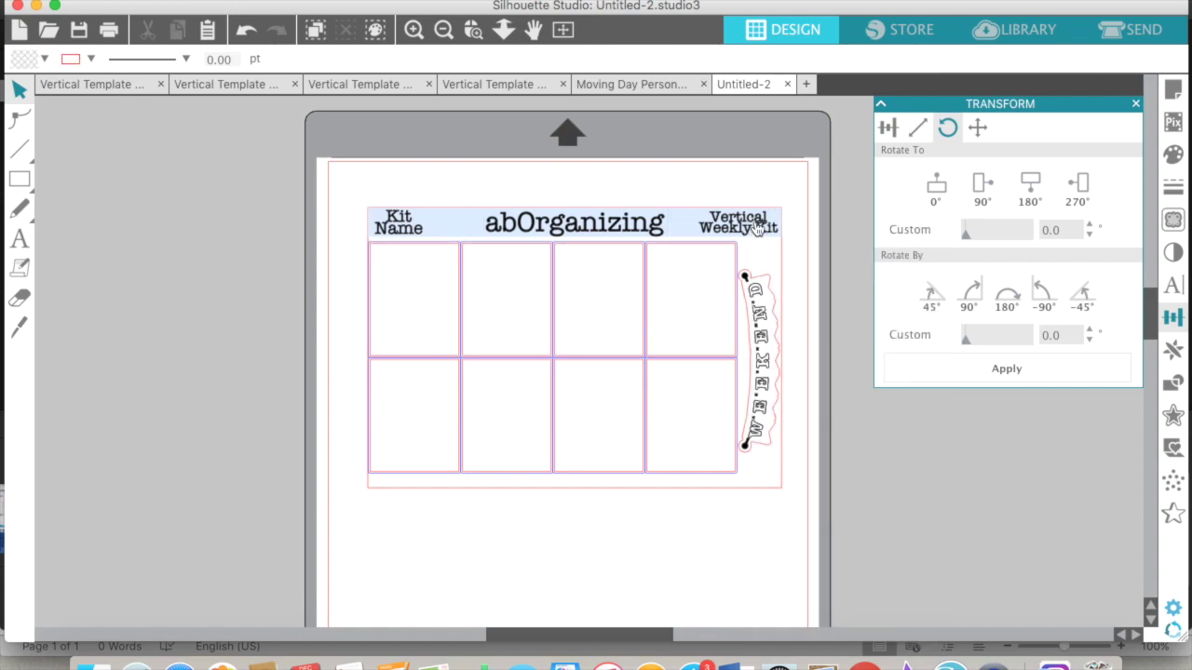
- Change Vertical to Mini in the header's kit label and group the whole 7 in wide template
{"action": "double_click", "coordinate": [750, 226]}
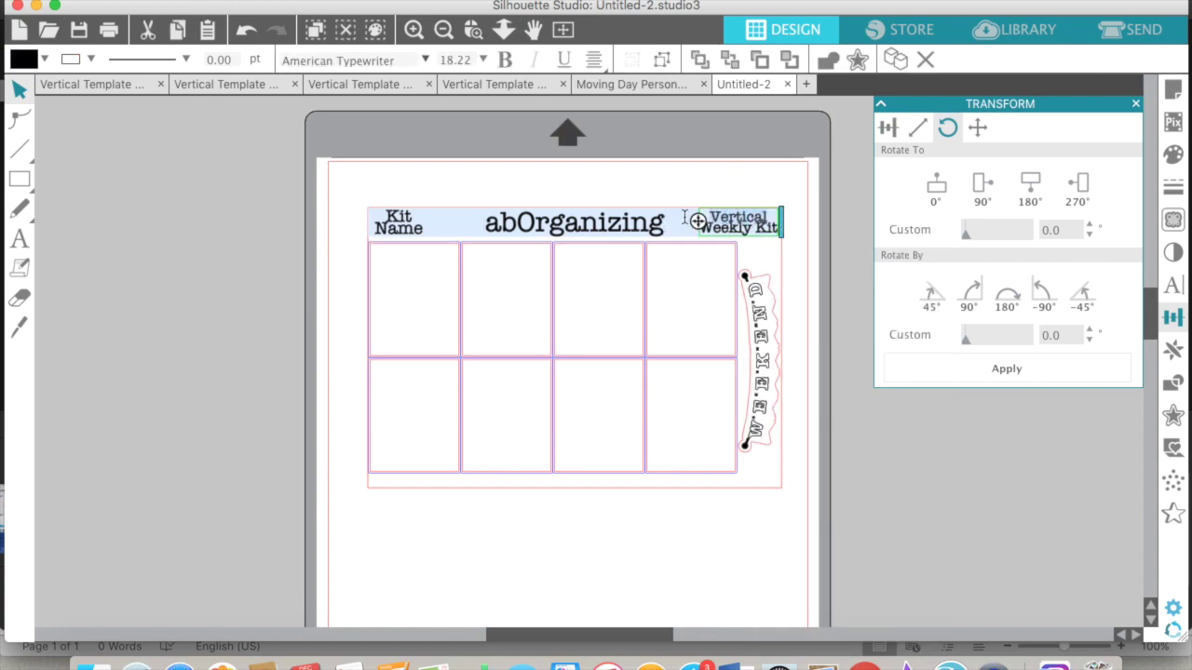
{"action": "type", "text": "Mini"}
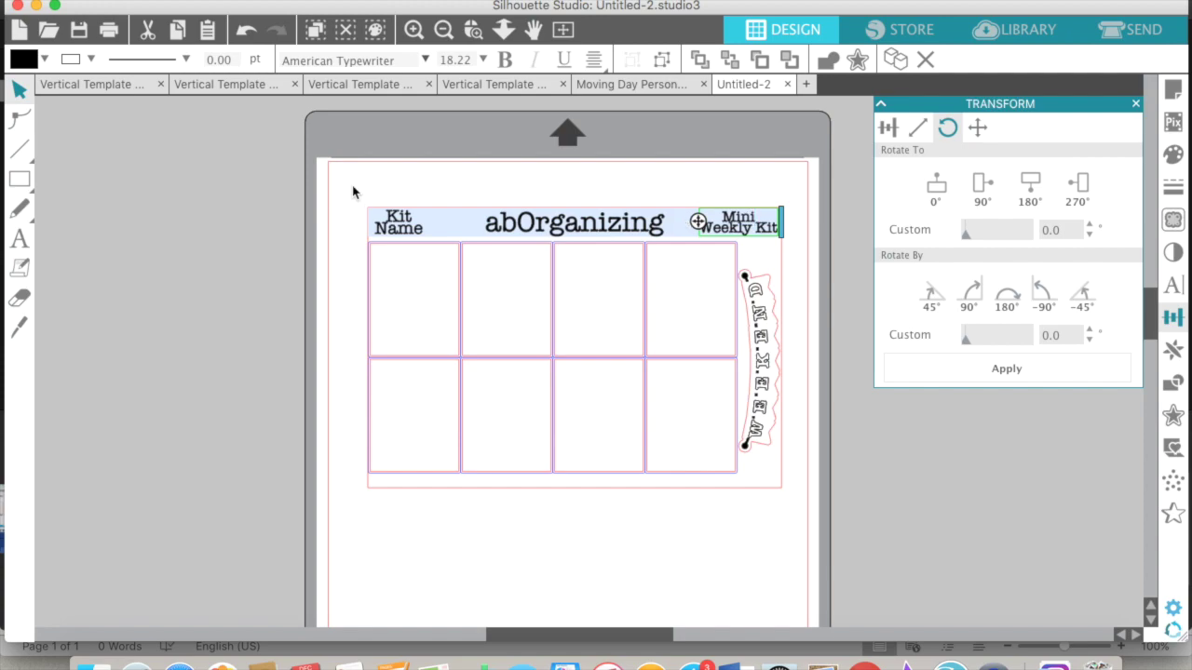
{"action": "left_click_drag", "start_coordinate": [352, 191], "coordinate": [793, 498]}
{"action": "right_click", "coordinate": [778, 504]}
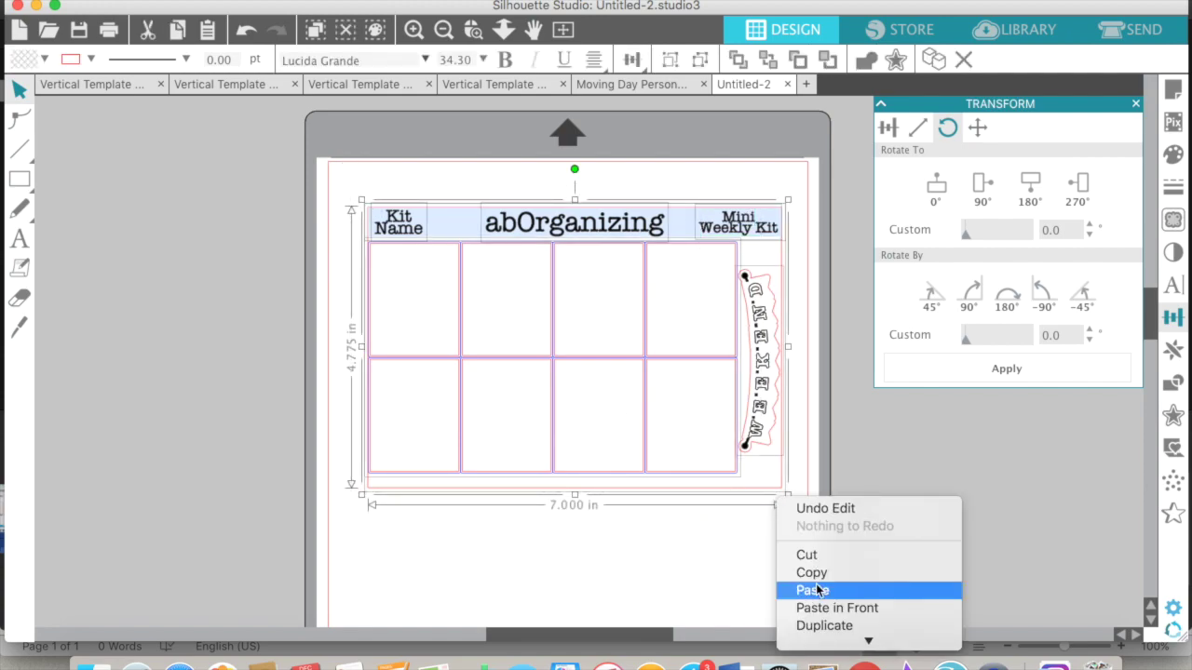
{"action": "scroll", "coordinate": [837, 549], "scroll_direction": "down", "scroll_amount": 5}
{"action": "right_click", "coordinate": [768, 418]}
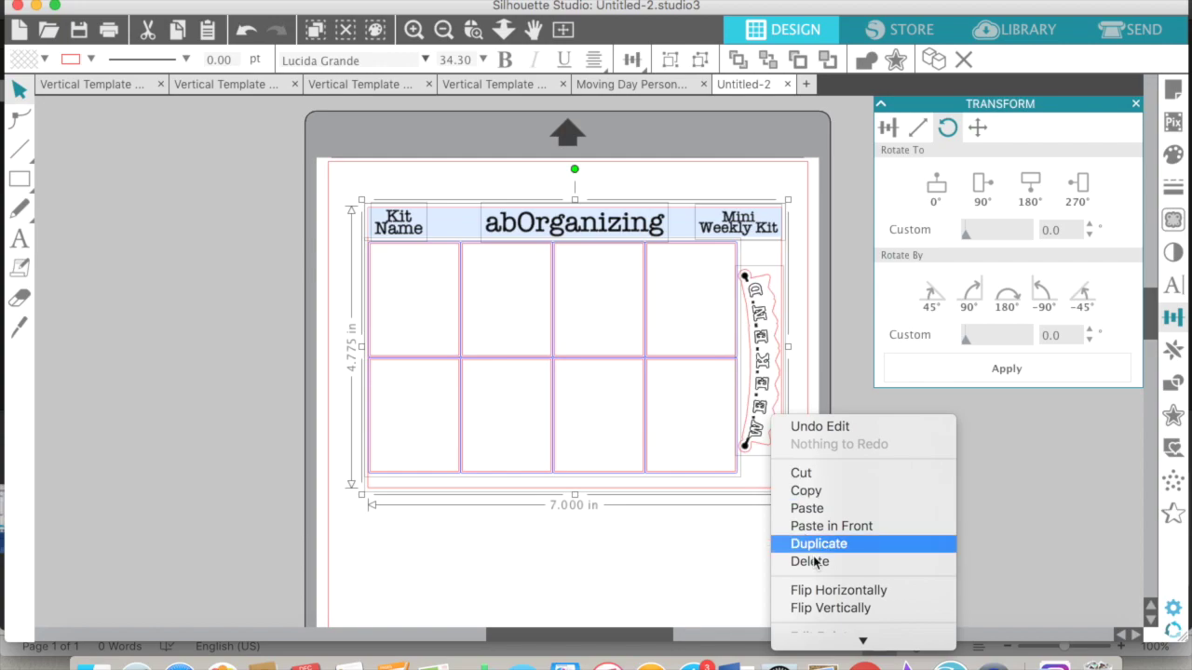
{"action": "scroll", "coordinate": [819, 543], "scroll_direction": "down", "scroll_amount": 5}
{"action": "left_click", "coordinate": [820, 474]}
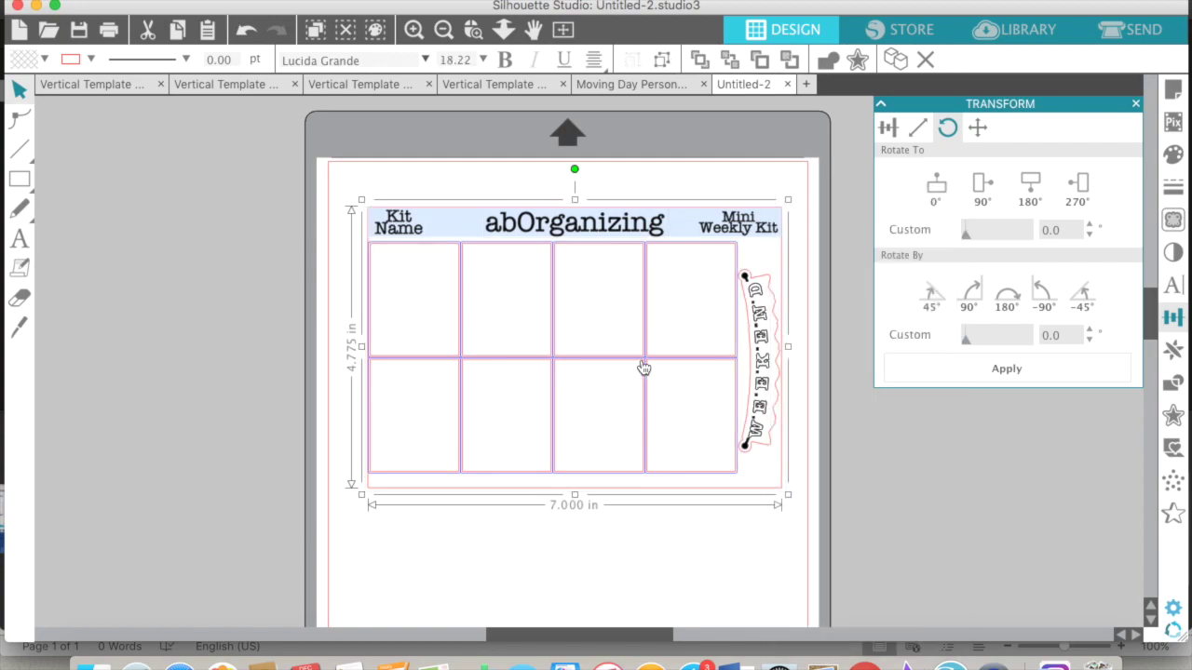
- Paste a copy of the grouped template and place it directly below the original on the page
{"action": "left_click_drag", "start_coordinate": [643, 364], "coordinate": [633, 548]}
{"action": "key", "text": "super+v"}
{"action": "scroll", "coordinate": [629, 376], "scroll_direction": "down", "scroll_amount": 5}
{"action": "left_click_drag", "start_coordinate": [638, 458], "coordinate": [638, 491]}
{"action": "left_click", "coordinate": [732, 485]}
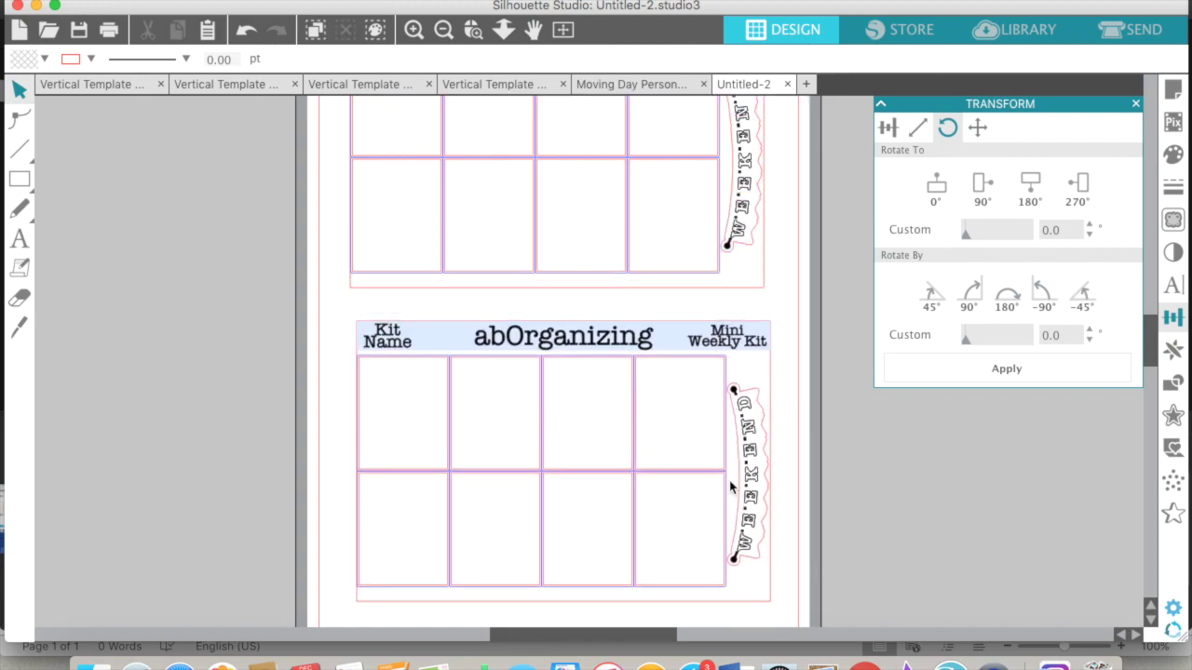
- Ungroup the lower template and delete its eight boxes and WEEKEND banner, leaving the frame and header
{"action": "right_click", "coordinate": [730, 484]}
{"action": "left_click", "coordinate": [797, 492]}
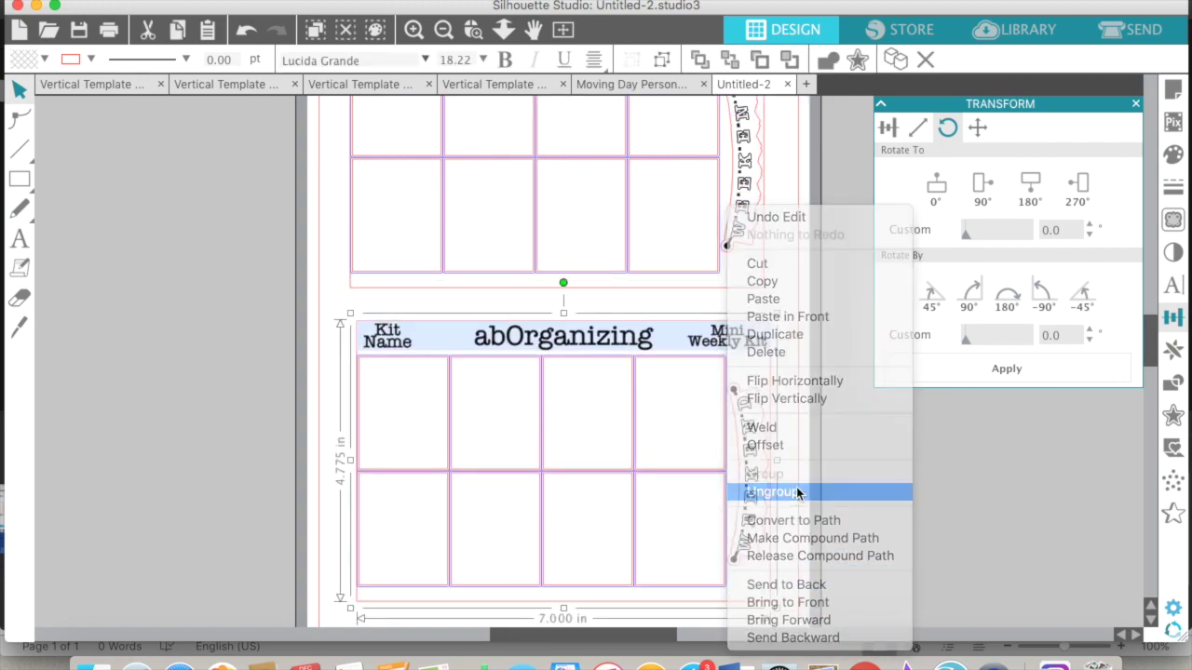
{"action": "left_click_drag", "start_coordinate": [418, 416], "coordinate": [752, 507]}
{"action": "key", "text": "Delete"}
{"action": "scroll", "coordinate": [754, 511], "scroll_direction": "down", "scroll_amount": 3}
{"action": "scroll", "coordinate": [754, 511], "scroll_direction": "right", "scroll_amount": 2}
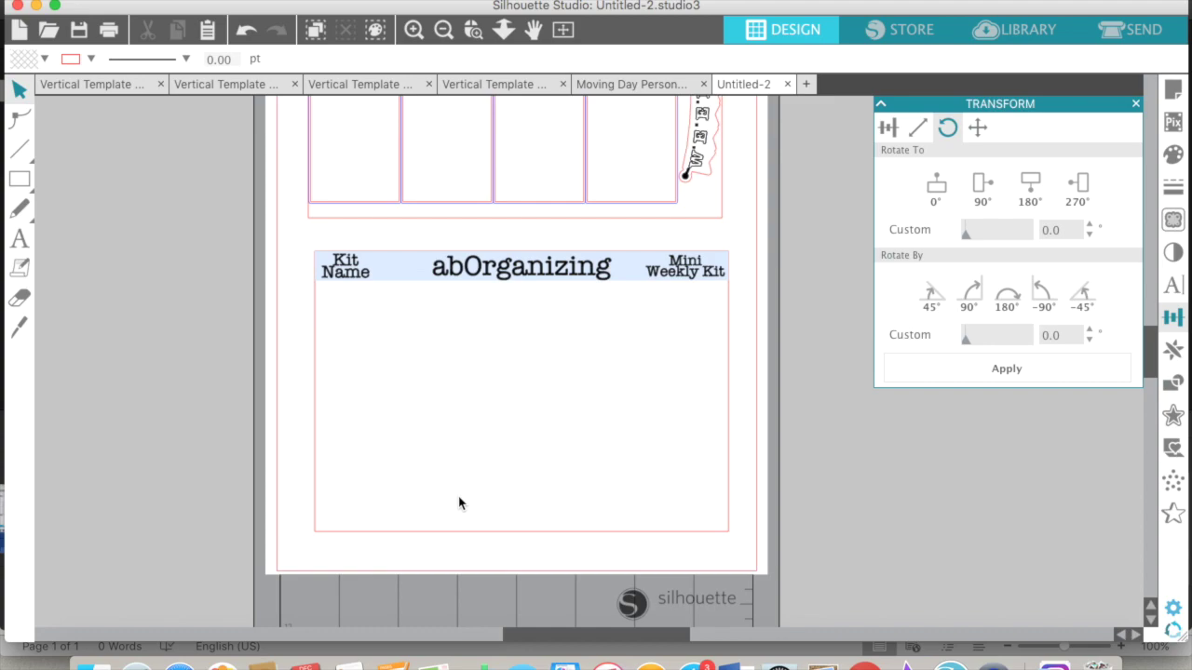
- Copy the upper box layout from Vertical Template 4 into the empty lower frame of Untitled-2, just under the header
{"action": "left_click", "coordinate": [483, 88]}
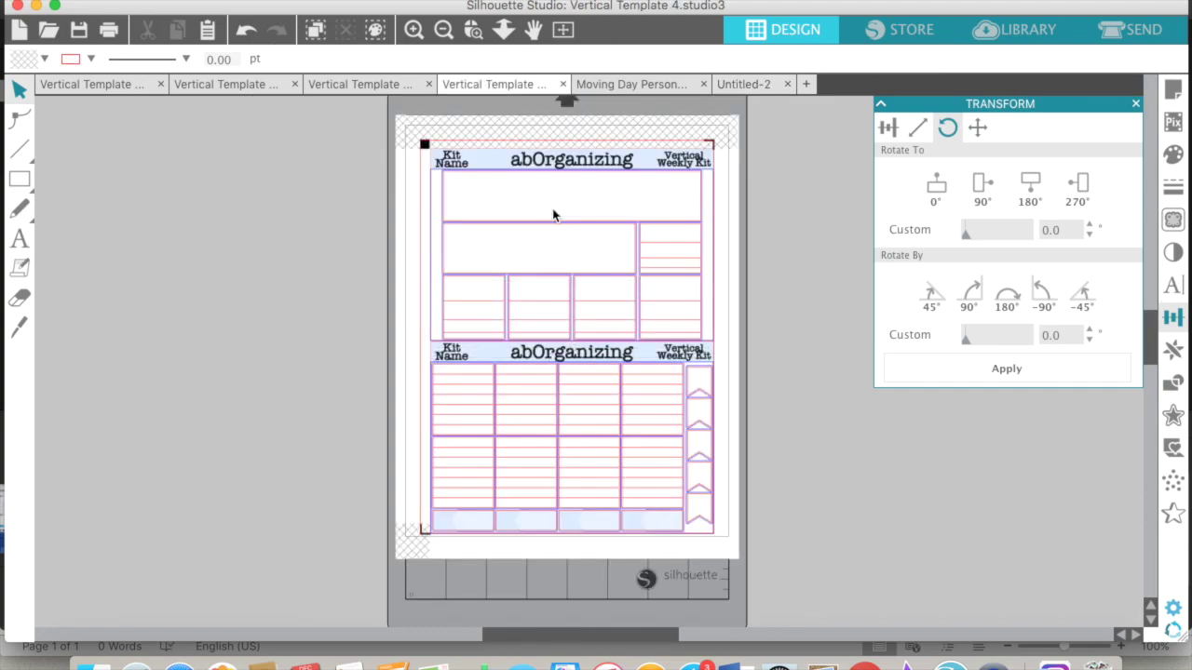
{"action": "mouse_move", "coordinate": [482, 202]}
{"action": "left_mouse_down"}
{"action": "mouse_move", "coordinate": [627, 258]}
{"action": "mouse_move", "coordinate": [673, 319]}
{"action": "left_mouse_up"}
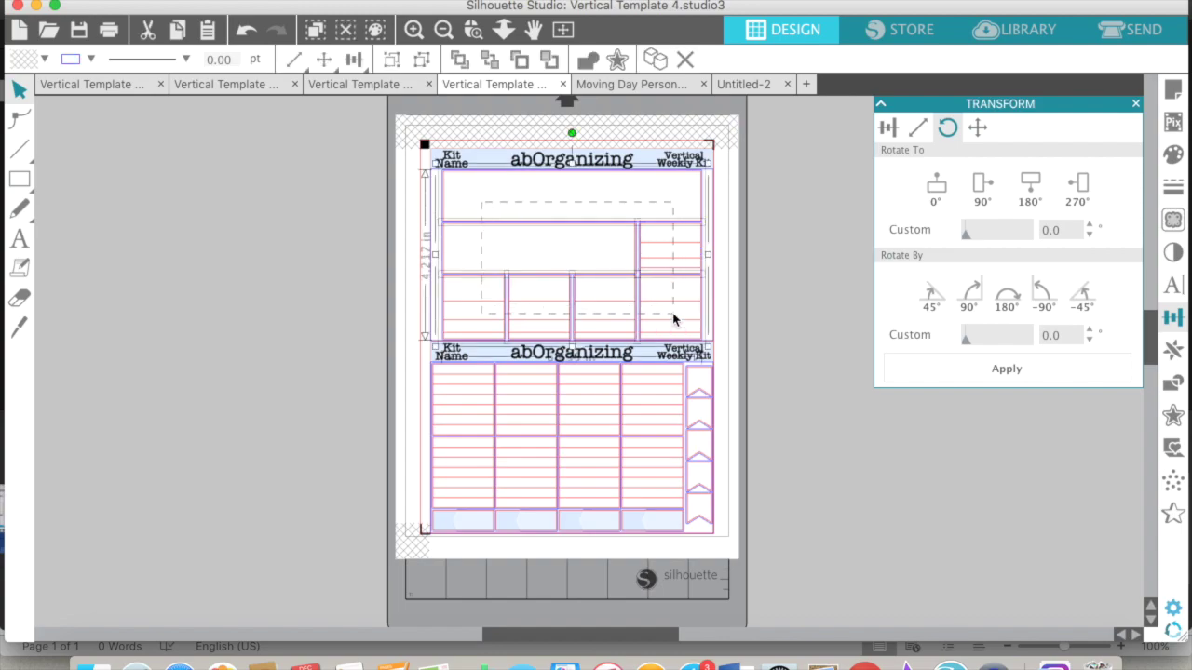
{"action": "left_click", "coordinate": [759, 83]}
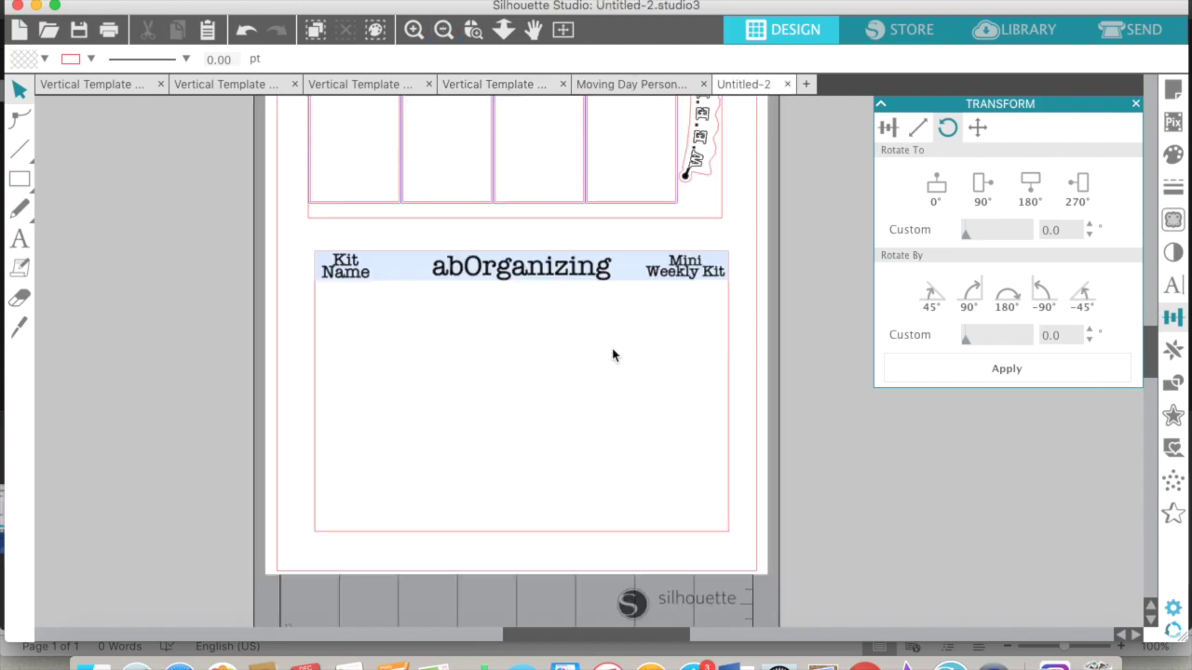
{"action": "key", "text": "super+v"}
{"action": "left_click_drag", "start_coordinate": [639, 258], "coordinate": [566, 450]}
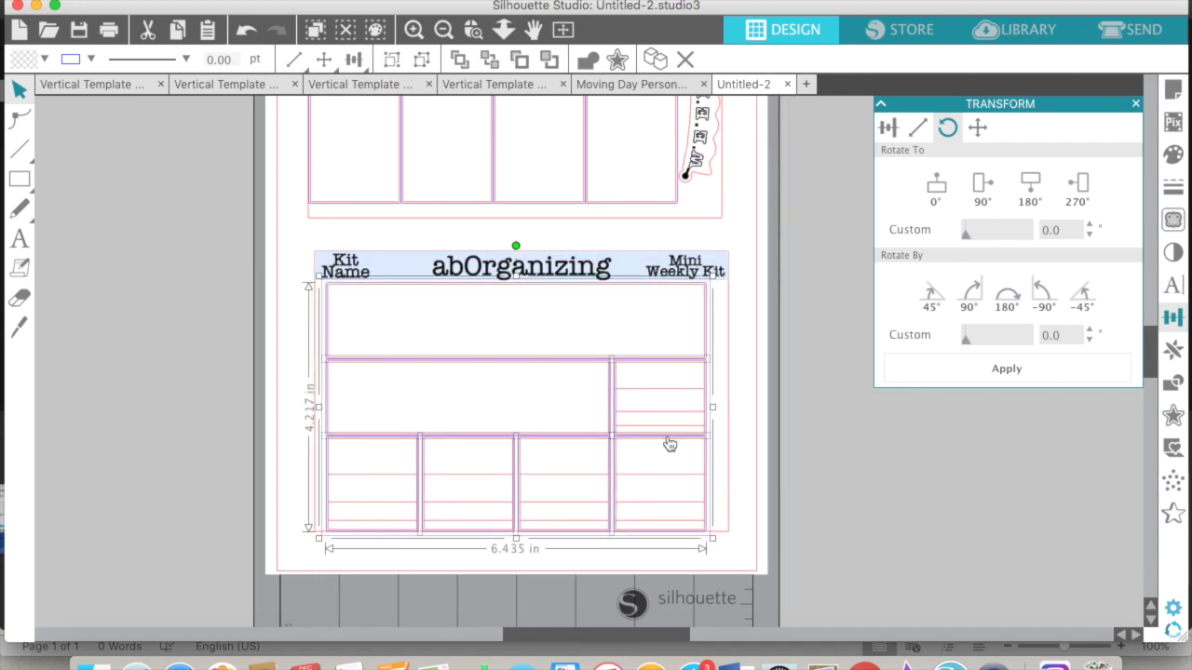
{"action": "key", "text": "Up"}
{"action": "key", "text": "Up"}
{"action": "left_click", "coordinate": [831, 415]}
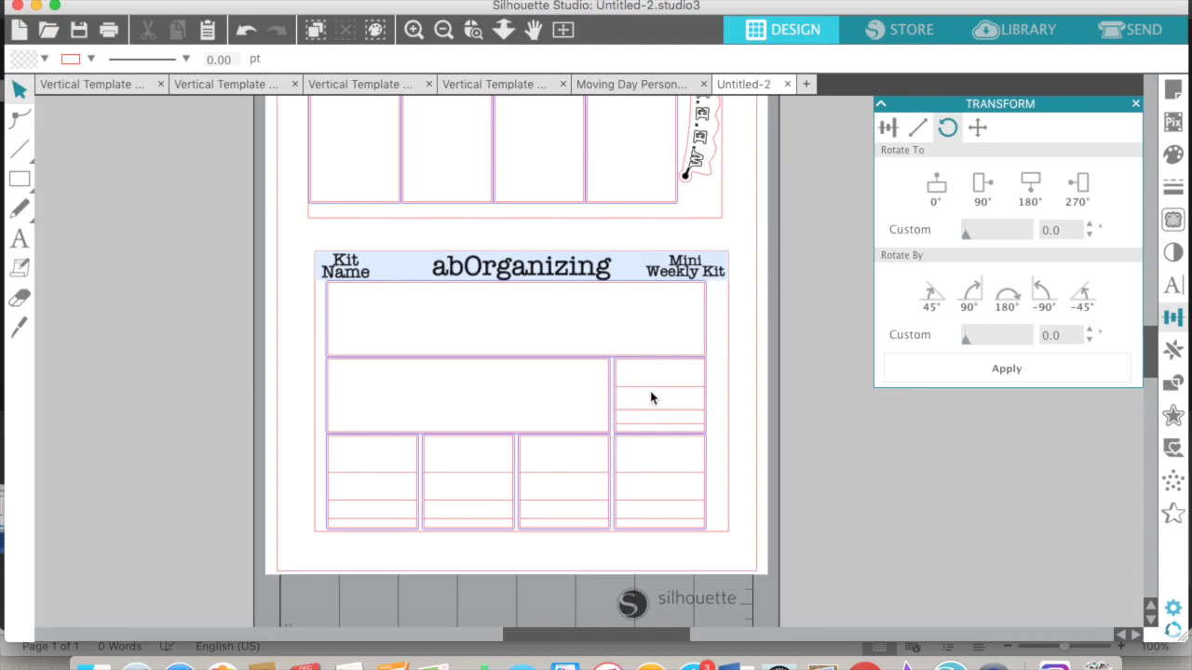
- Copy the group of boxes and labels from Vertical Template 2 and paste it beside the page in Untitled-2
{"action": "left_click", "coordinate": [394, 82]}
{"action": "scroll", "coordinate": [568, 372], "scroll_direction": "down", "scroll_amount": 3}
{"action": "scroll", "coordinate": [614, 228], "scroll_direction": "up", "scroll_amount": 3}
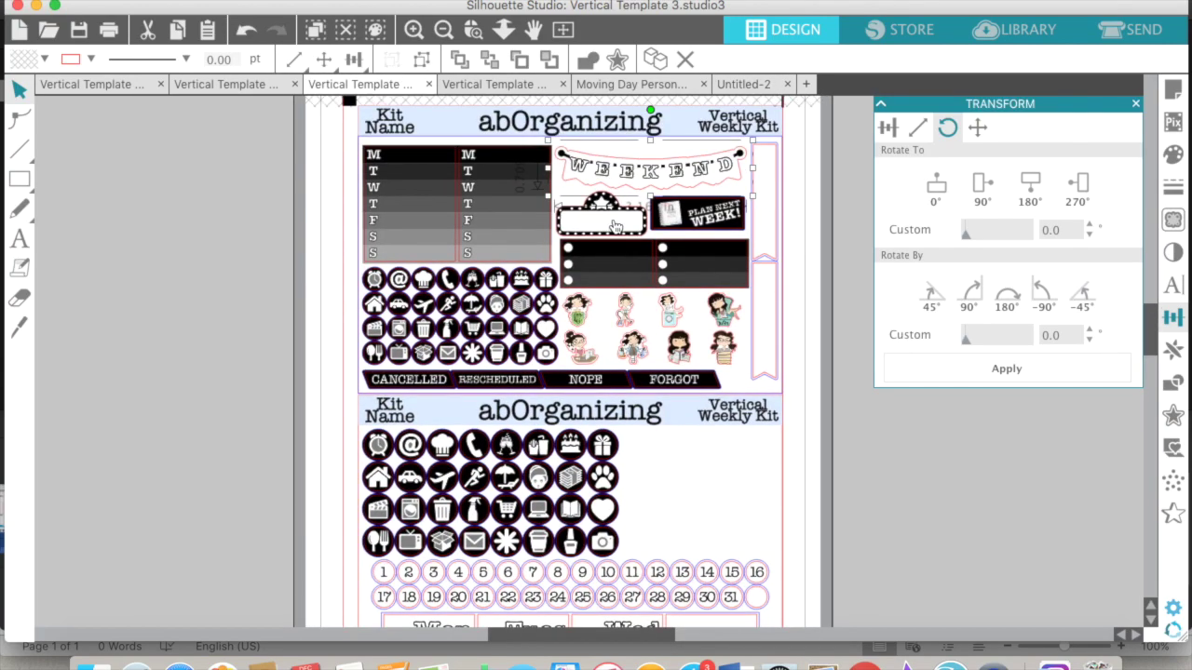
{"action": "left_click", "coordinate": [248, 86]}
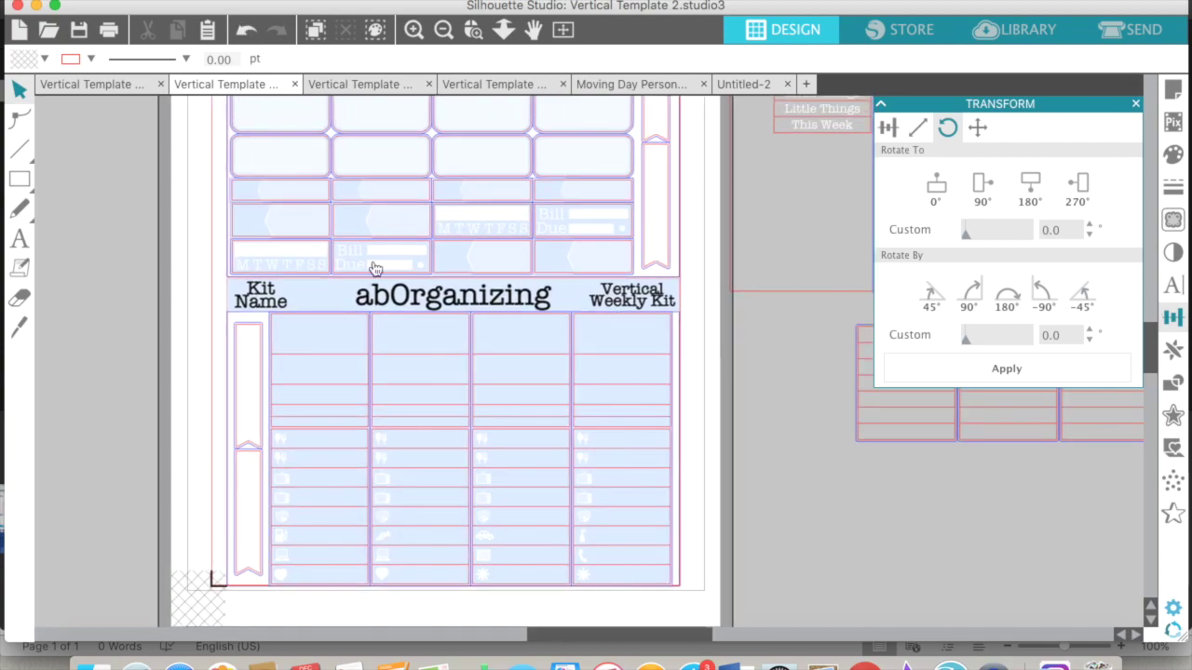
{"action": "left_click", "coordinate": [358, 269]}
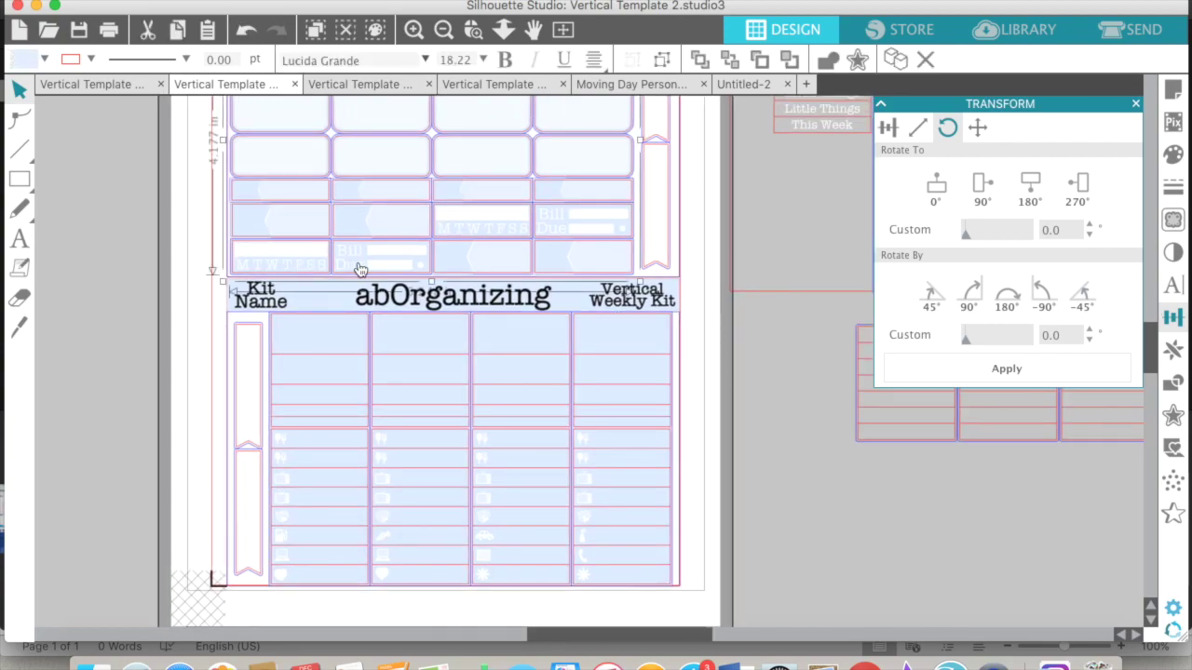
{"action": "left_click", "coordinate": [744, 85]}
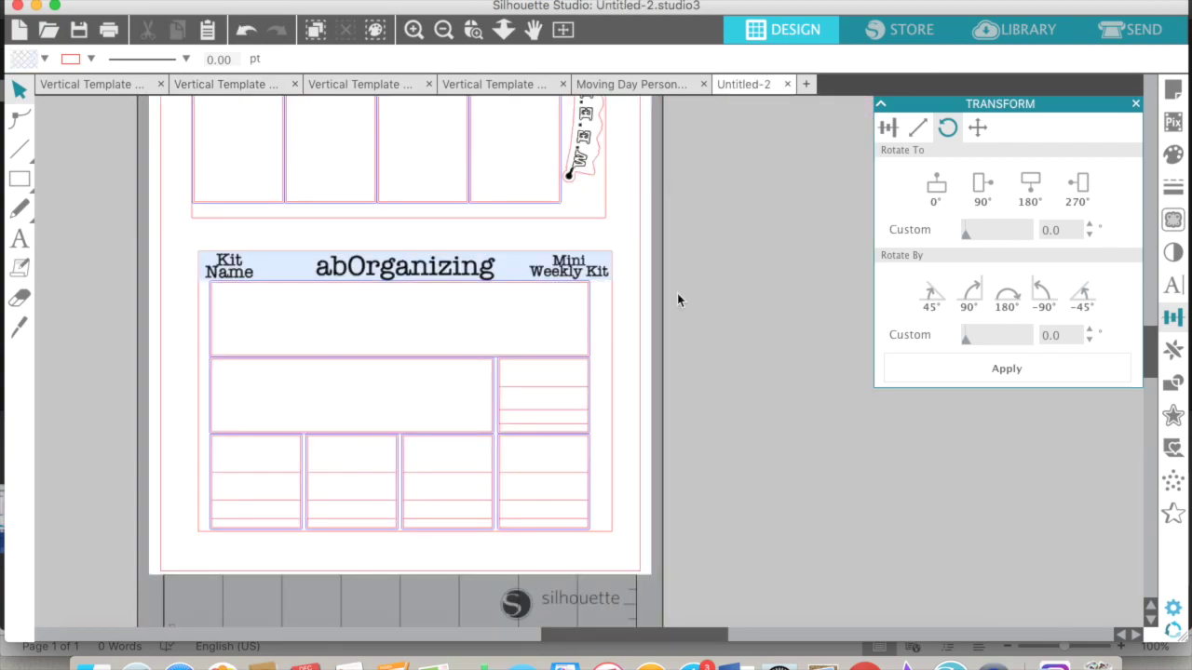
{"action": "key", "text": "ctrl+v"}
{"action": "left_click_drag", "start_coordinate": [527, 258], "coordinate": [958, 290]}
- Ungroup the pasted boxes and labels beside the page
{"action": "right_click", "coordinate": [814, 314]}
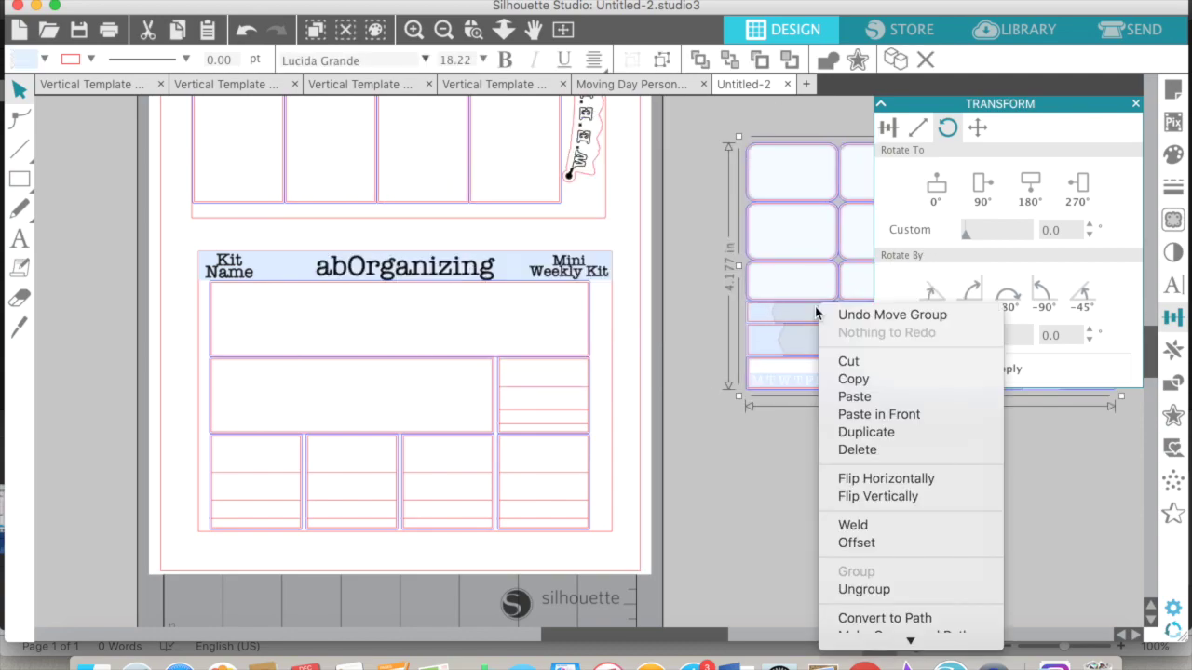
{"action": "left_click", "coordinate": [860, 592]}
{"action": "left_click", "coordinate": [737, 444]}
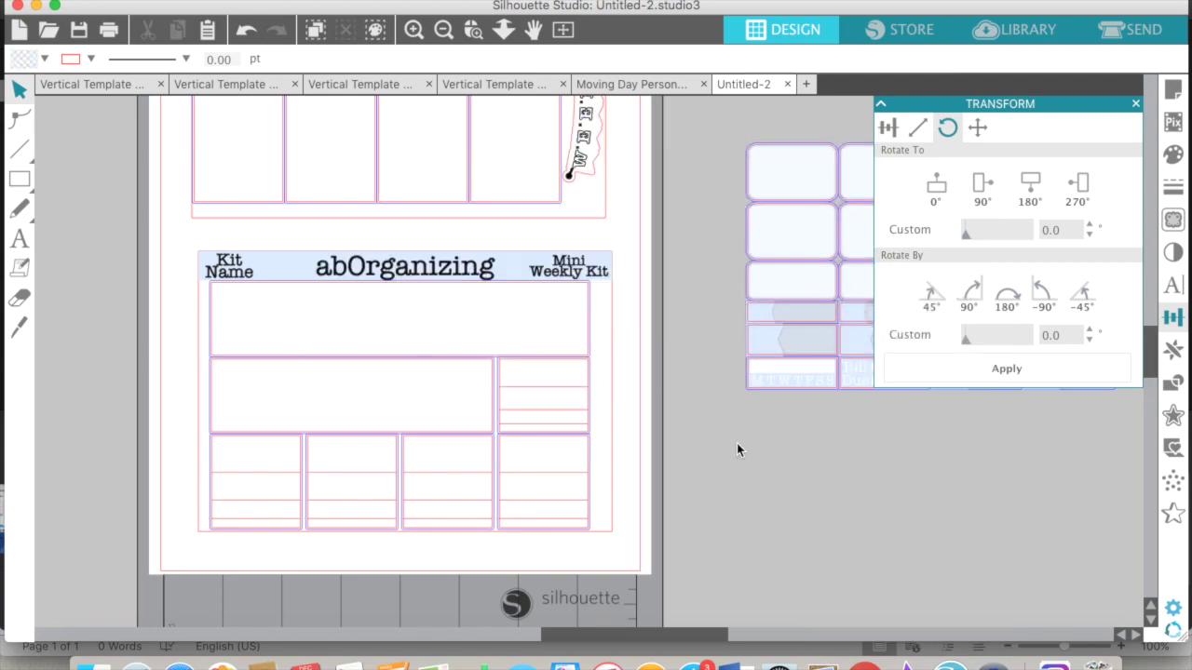
- Replace the lined box at the end of the lower template's second row with an M T W T F S S label
{"action": "left_click_drag", "start_coordinate": [785, 369], "coordinate": [513, 422]}
{"action": "left_click", "coordinate": [711, 467]}
{"action": "left_click", "coordinate": [551, 394]}
{"action": "key", "text": "Delete"}
{"action": "scroll", "coordinate": [550, 393], "scroll_direction": "up", "scroll_amount": 5}
{"action": "scroll", "coordinate": [532, 259], "scroll_direction": "up", "scroll_amount": 3}
- Align the top of the M T W T F S S label with the wide box beside it
{"action": "left_click_drag", "start_coordinate": [521, 303], "coordinate": [449, 346]}
{"action": "left_click", "coordinate": [1173, 318]}
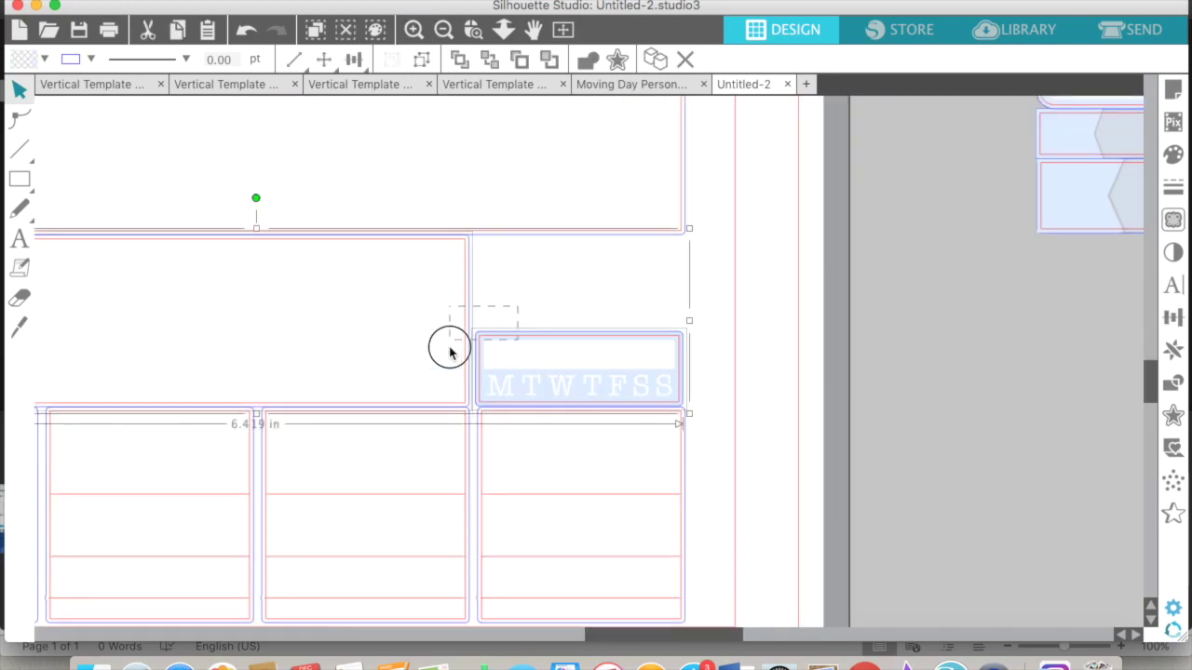
{"action": "left_click", "coordinate": [1173, 318]}
{"action": "left_click", "coordinate": [1013, 245]}
- Duplicate the M T W T F S S label directly below itself and group the two labels
{"action": "left_click", "coordinate": [596, 284]}
{"action": "left_click", "coordinate": [1173, 350]}
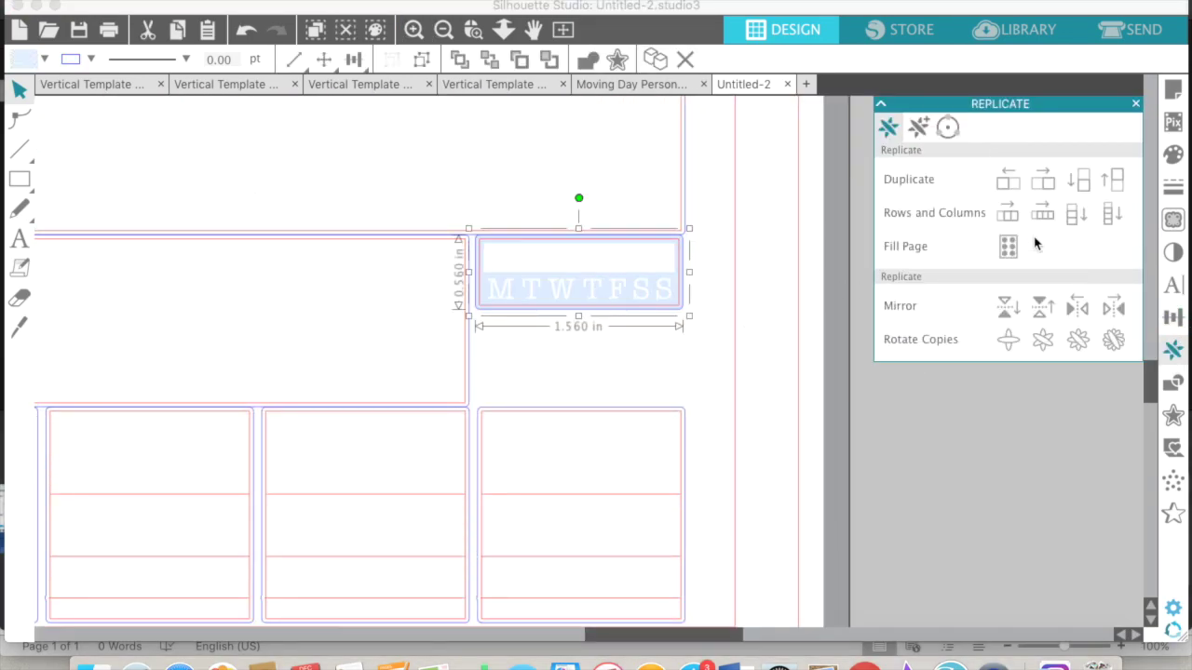
{"action": "left_click", "coordinate": [1077, 179]}
{"action": "right_click", "coordinate": [652, 344]}
{"action": "left_click", "coordinate": [660, 356]}
{"action": "right_click", "coordinate": [573, 259]}
{"action": "left_click", "coordinate": [625, 530]}
- Align the two stacked M T W T F S S labels to the vertical middle of the wide box beside them
{"action": "left_click", "coordinate": [586, 319]}
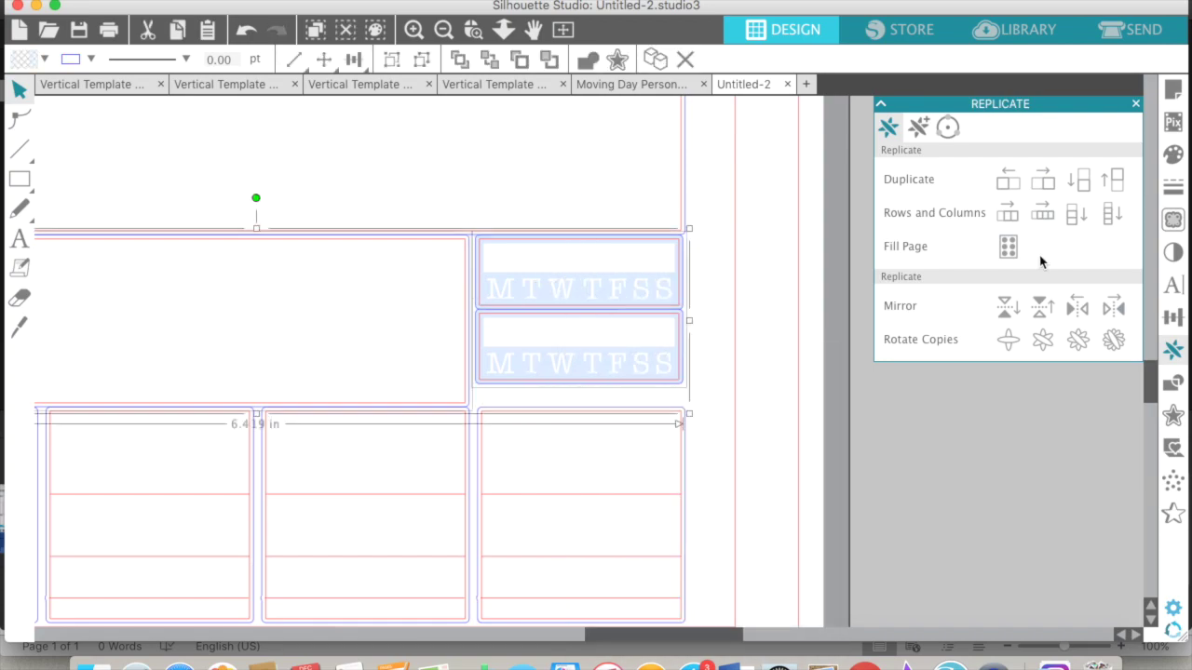
{"action": "left_click", "coordinate": [1173, 317]}
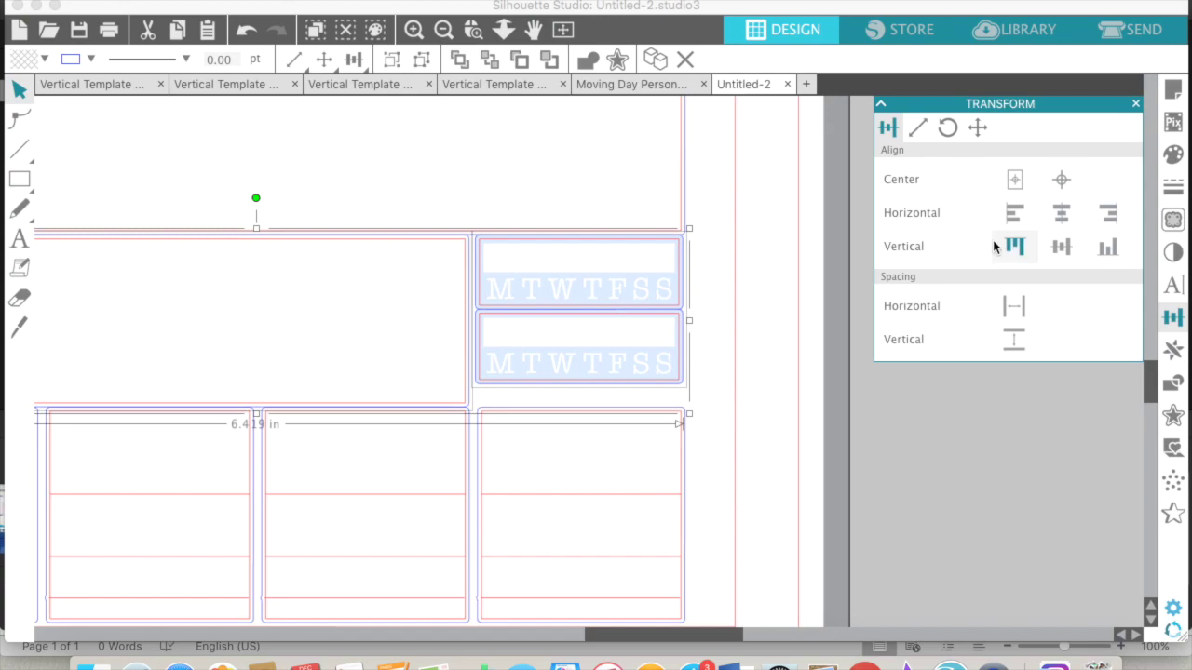
{"action": "left_click", "coordinate": [1061, 246]}
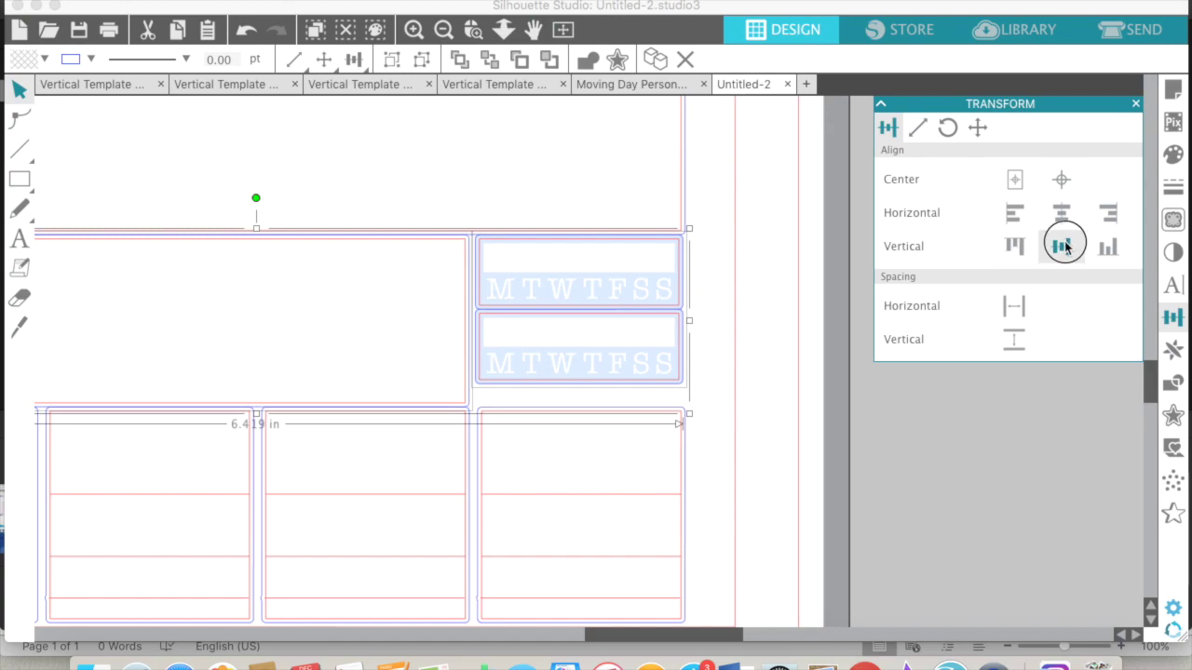
{"action": "left_click", "coordinate": [722, 335]}
- Group the full-width box, the wide box below it and the two M T W T F S S labels
{"action": "left_click", "coordinate": [467, 269]}
{"action": "right_click", "coordinate": [569, 327]}
{"action": "left_click", "coordinate": [375, 149]}
{"action": "left_click_drag", "start_coordinate": [375, 149], "coordinate": [630, 355]}
{"action": "right_click", "coordinate": [629, 355]}
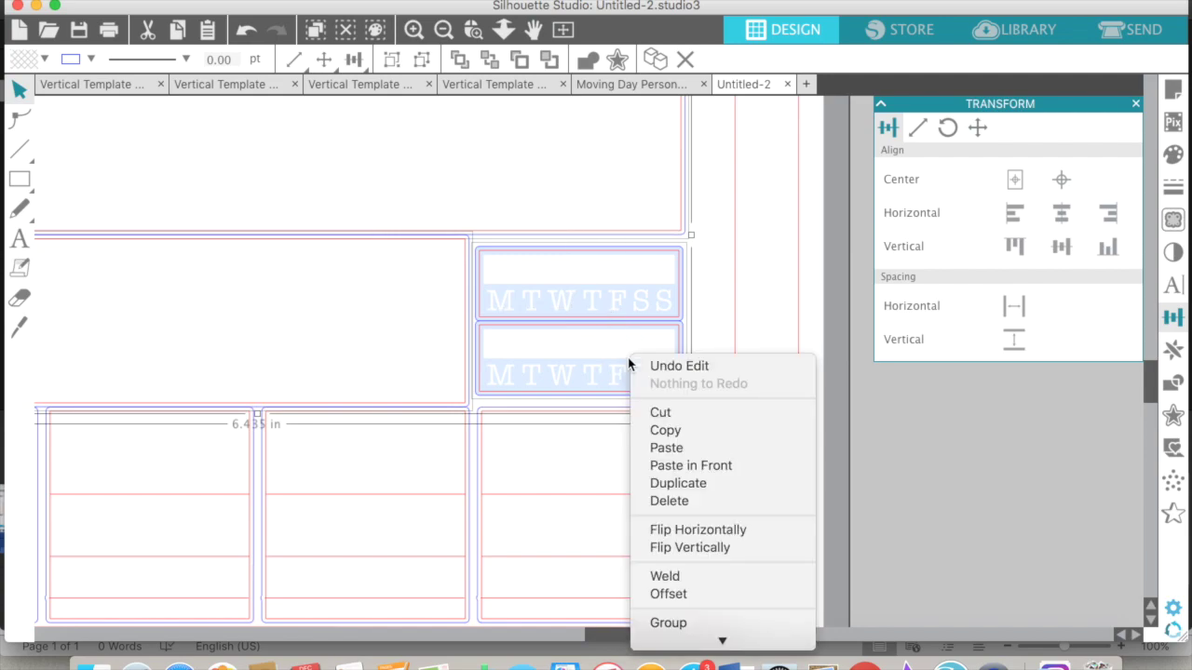
{"action": "left_click", "coordinate": [710, 624]}
- Delete the third and fourth lined boxes from the bottom row of the lower template
{"action": "left_click", "coordinate": [472, 30]}
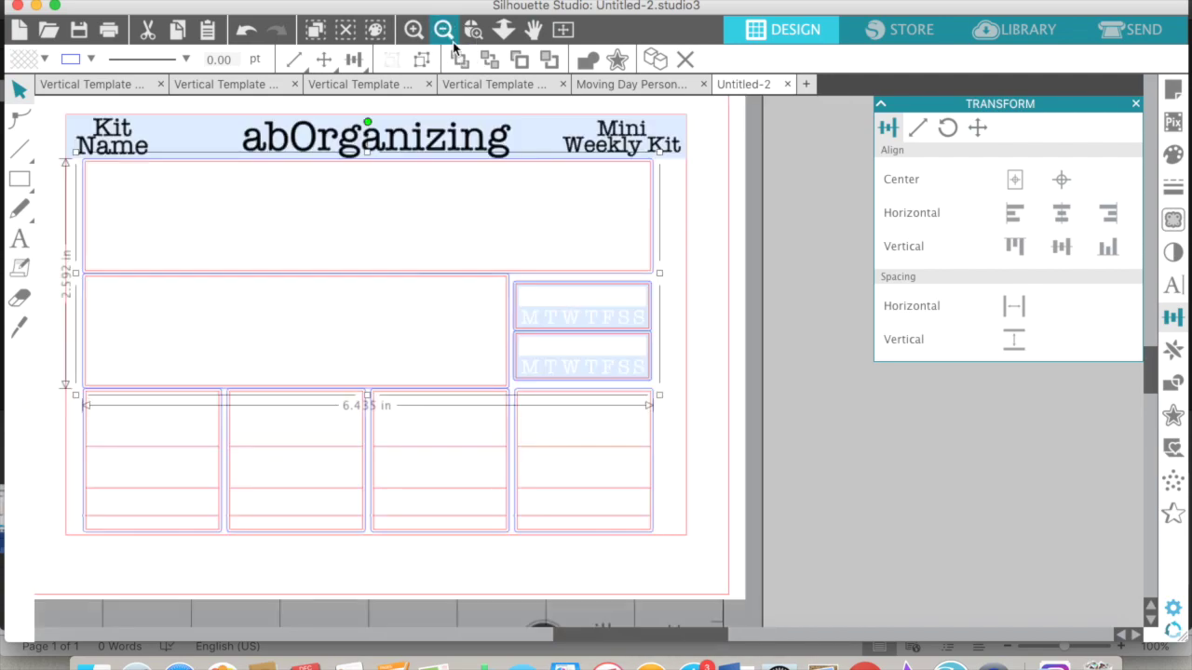
{"action": "scroll", "coordinate": [469, 245], "scroll_direction": "left", "scroll_amount": 3}
{"action": "scroll", "coordinate": [468, 245], "scroll_direction": "down", "scroll_amount": 2}
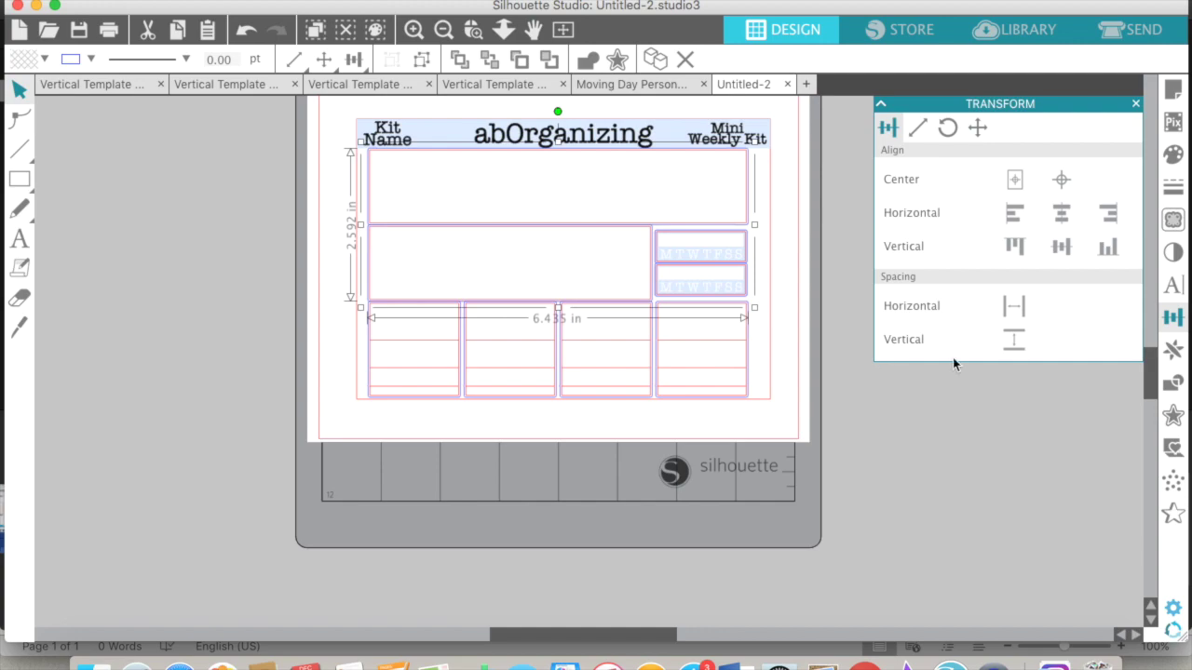
{"action": "left_click", "coordinate": [781, 365]}
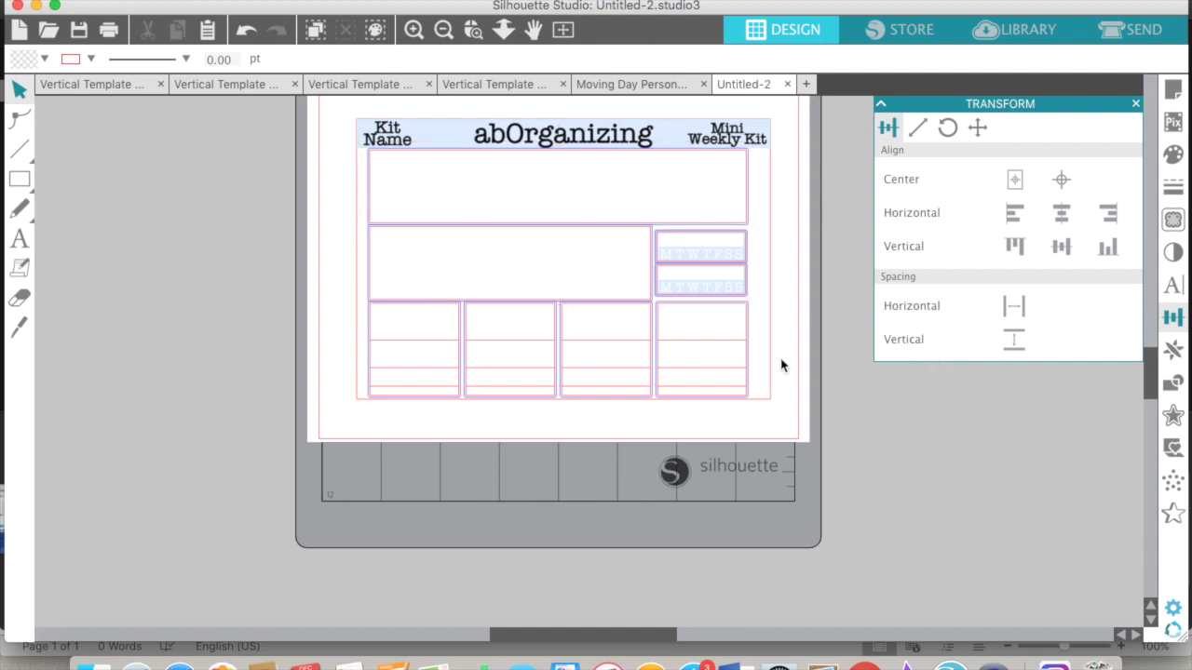
{"action": "scroll", "coordinate": [782, 366], "scroll_direction": "right", "scroll_amount": 1}
{"action": "scroll", "coordinate": [781, 366], "scroll_direction": "down", "scroll_amount": 2}
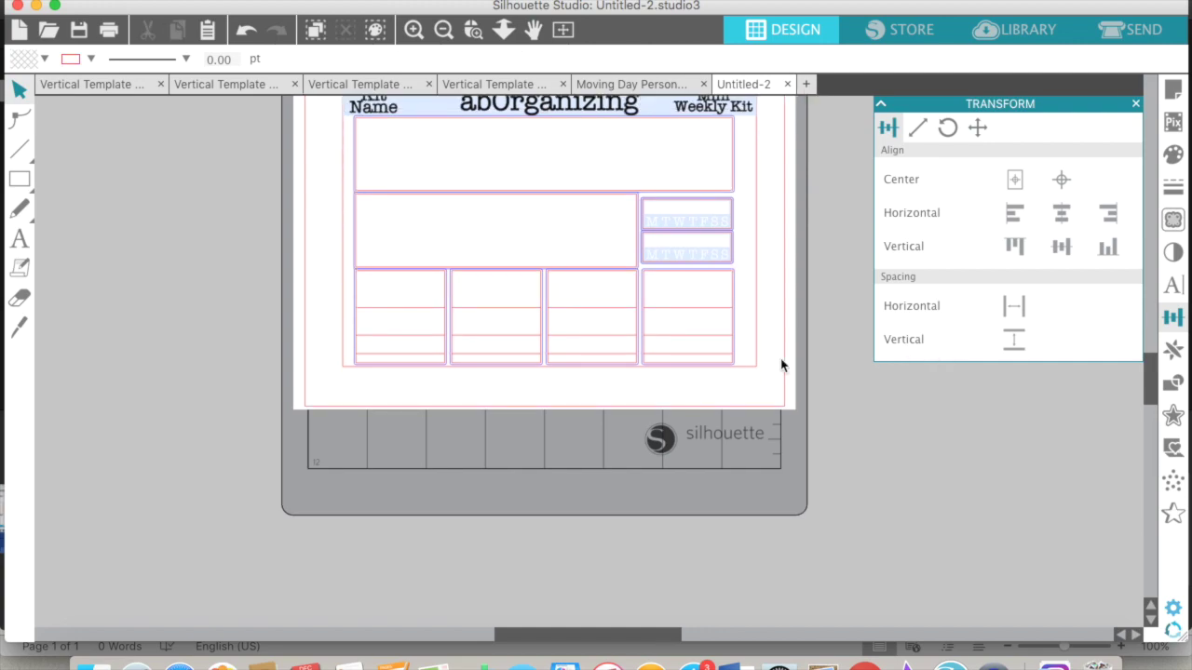
{"action": "left_click", "coordinate": [413, 34]}
{"action": "left_click_drag", "start_coordinate": [628, 271], "coordinate": [752, 273]}
{"action": "key", "text": "Delete"}
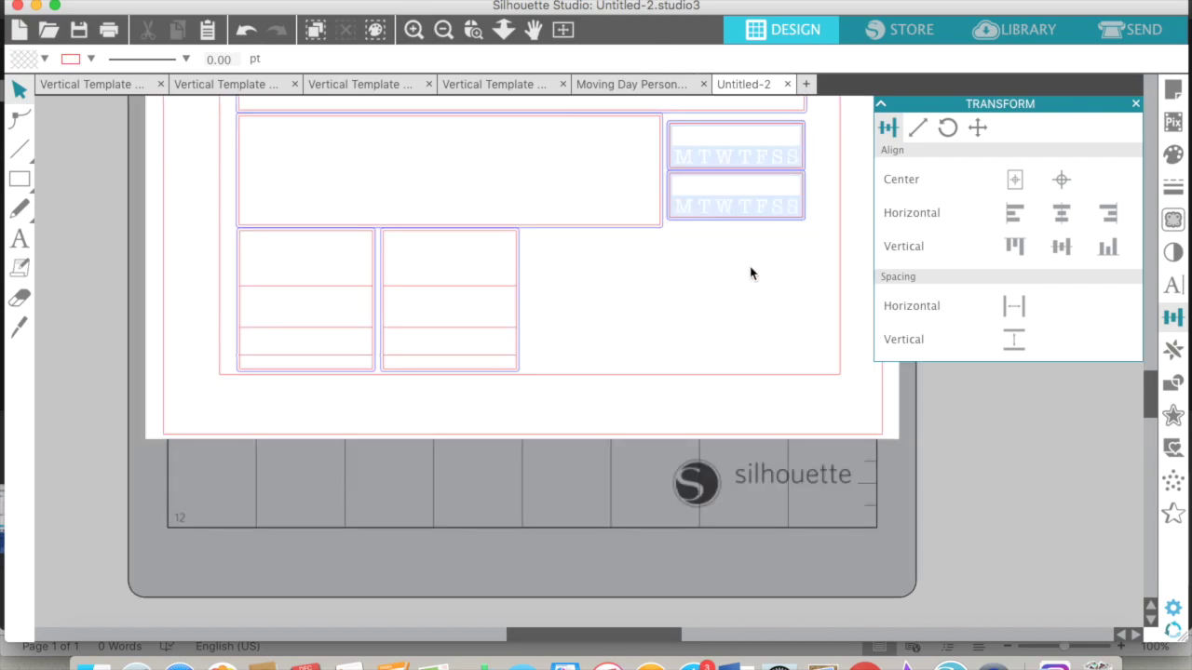
- Group the whole lower template with its frame, header, boxes and labels
{"action": "scroll", "coordinate": [316, 343], "scroll_direction": "up", "scroll_amount": 3}
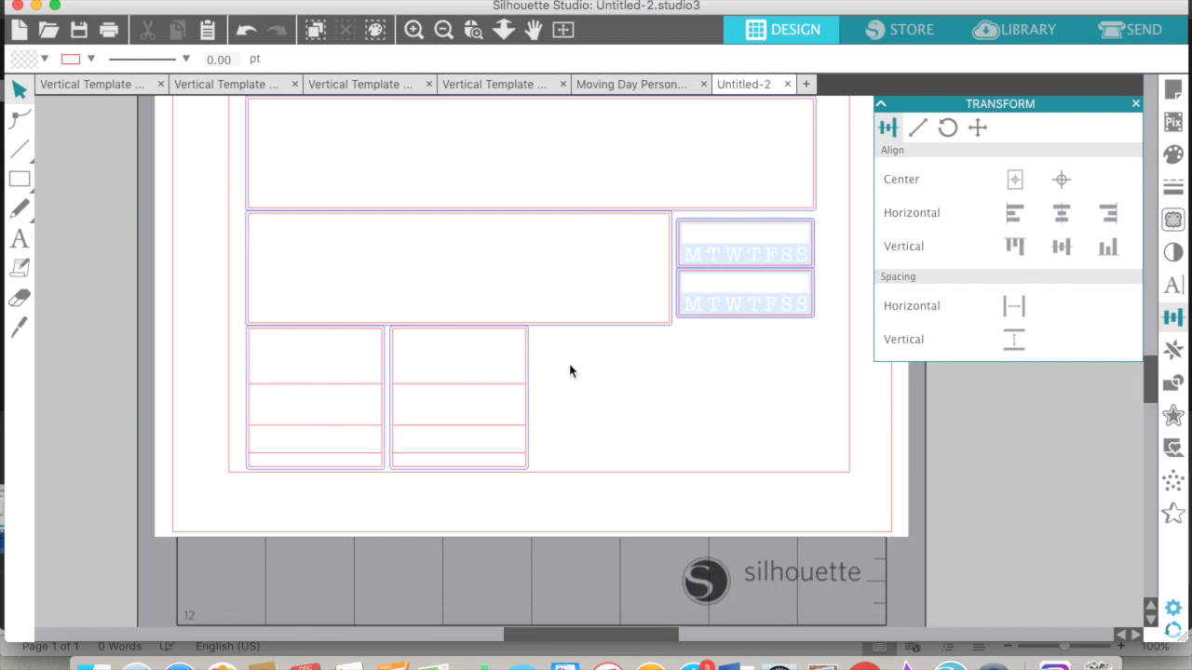
{"action": "left_click", "coordinate": [443, 30]}
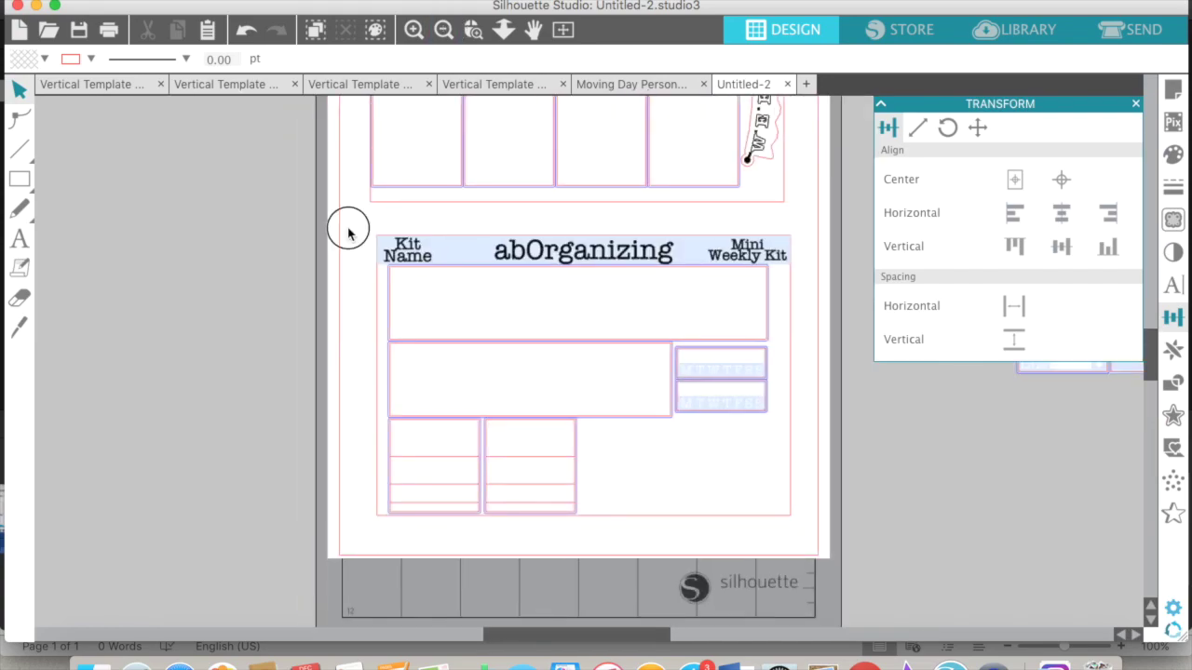
{"action": "left_click_drag", "start_coordinate": [346, 225], "coordinate": [867, 607]}
{"action": "right_click", "coordinate": [752, 482]}
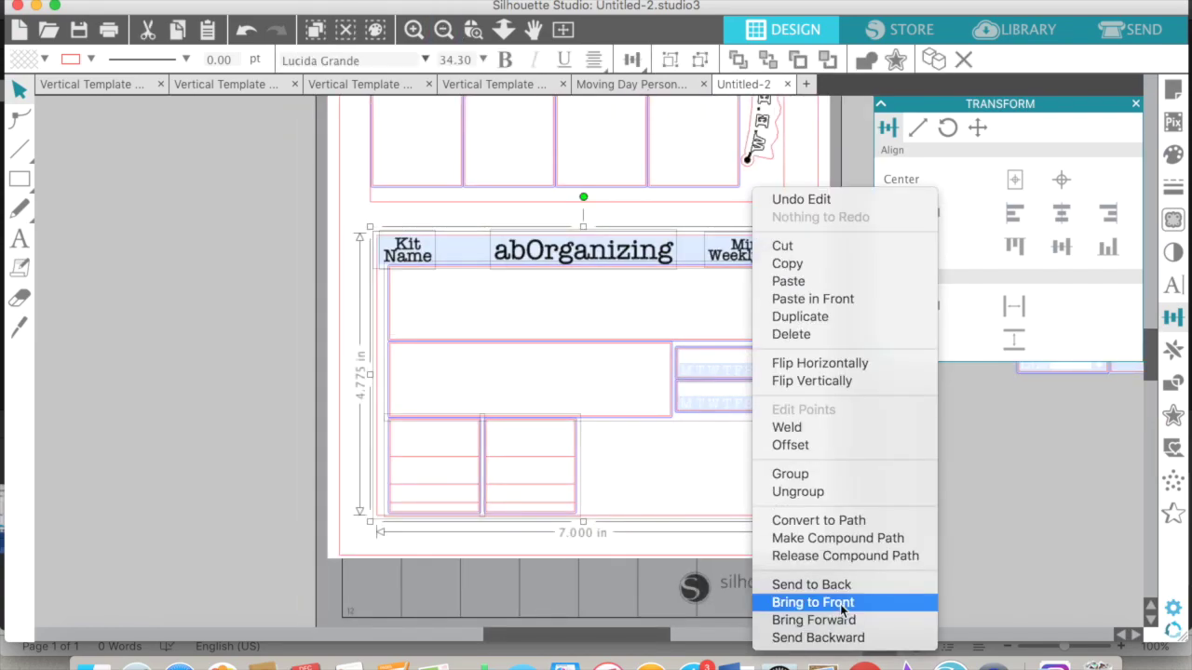
{"action": "left_click", "coordinate": [811, 474]}
{"action": "left_click", "coordinate": [713, 457]}
- Move both Mini Weekly Kit templates off the page into the empty space beside its left edge
{"action": "scroll", "coordinate": [713, 457], "scroll_direction": "up", "scroll_amount": 2}
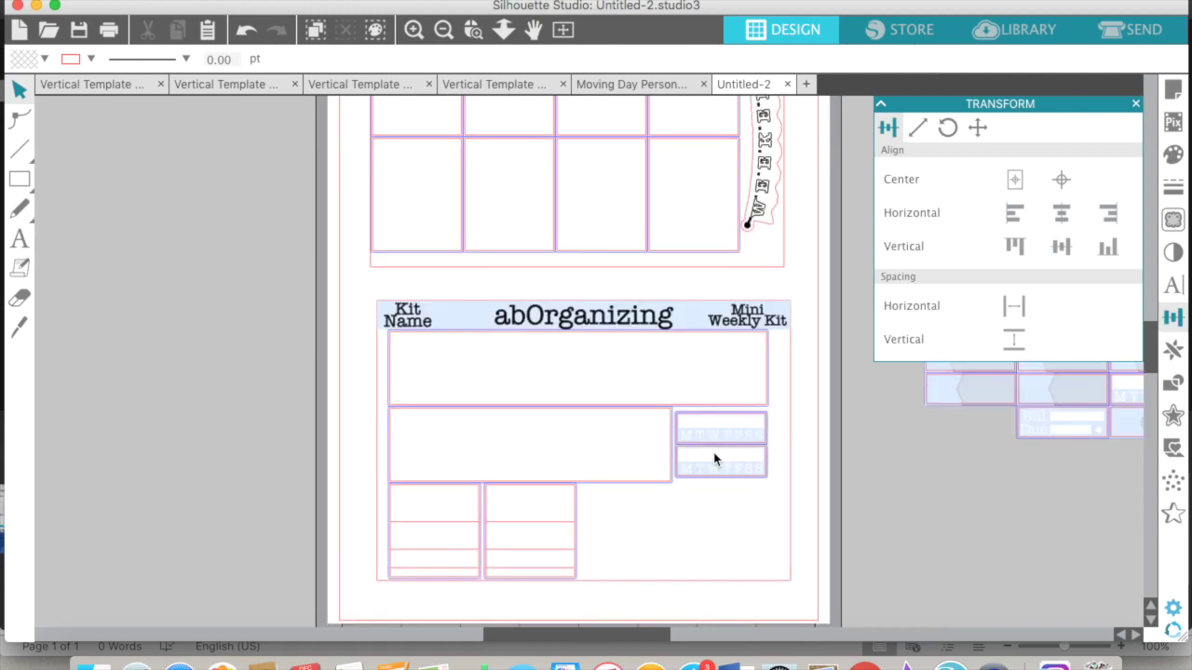
{"action": "left_click", "coordinate": [455, 37]}
{"action": "left_click", "coordinate": [455, 37]}
{"action": "left_click_drag", "start_coordinate": [606, 202], "coordinate": [395, 201]}
{"action": "left_click_drag", "start_coordinate": [577, 335], "coordinate": [313, 342]}
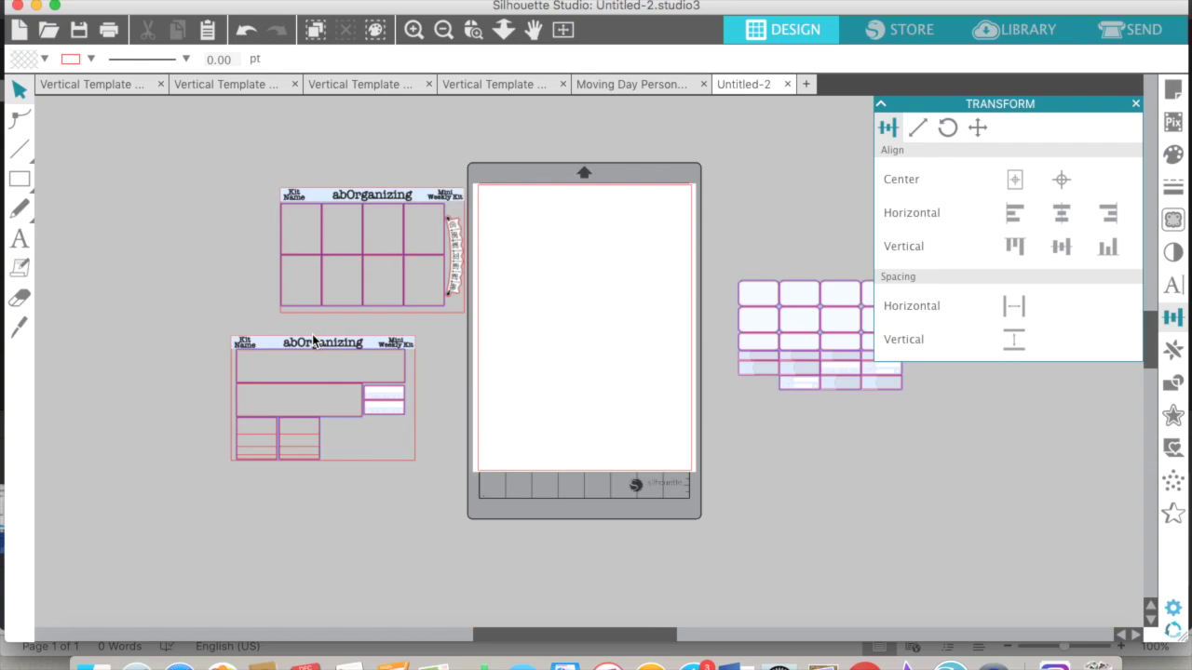
- Place a copy of the eight-box Mini Weekly Kit template on the page and ungroup it
{"action": "left_click_drag", "start_coordinate": [391, 195], "coordinate": [603, 218]}
{"action": "left_click", "coordinate": [413, 30]}
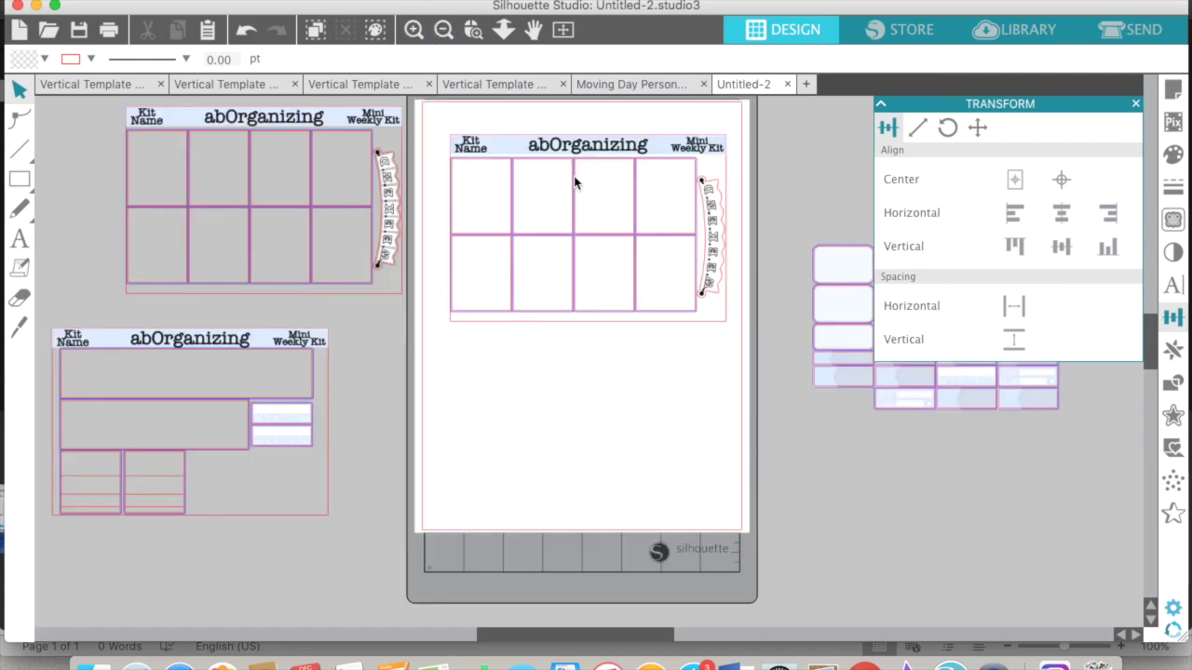
{"action": "right_click", "coordinate": [588, 165]}
{"action": "left_click", "coordinate": [652, 445]}
{"action": "right_click", "coordinate": [649, 244]}
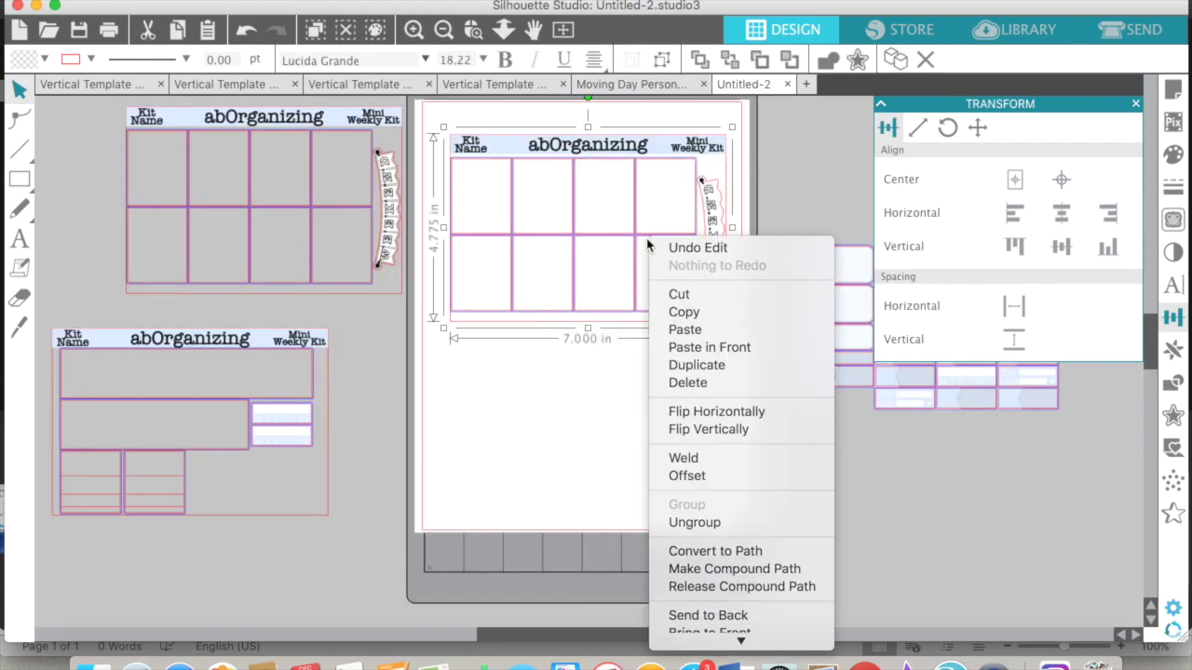
{"action": "left_click", "coordinate": [694, 522]}
- Delete the eight boxes and the WEEKEND banner from the copy, keeping its header and frame
{"action": "left_click", "coordinate": [636, 461]}
{"action": "left_click", "coordinate": [623, 261]}
{"action": "left_click_drag", "start_coordinate": [624, 256], "coordinate": [715, 284]}
{"action": "key", "text": "Delete"}
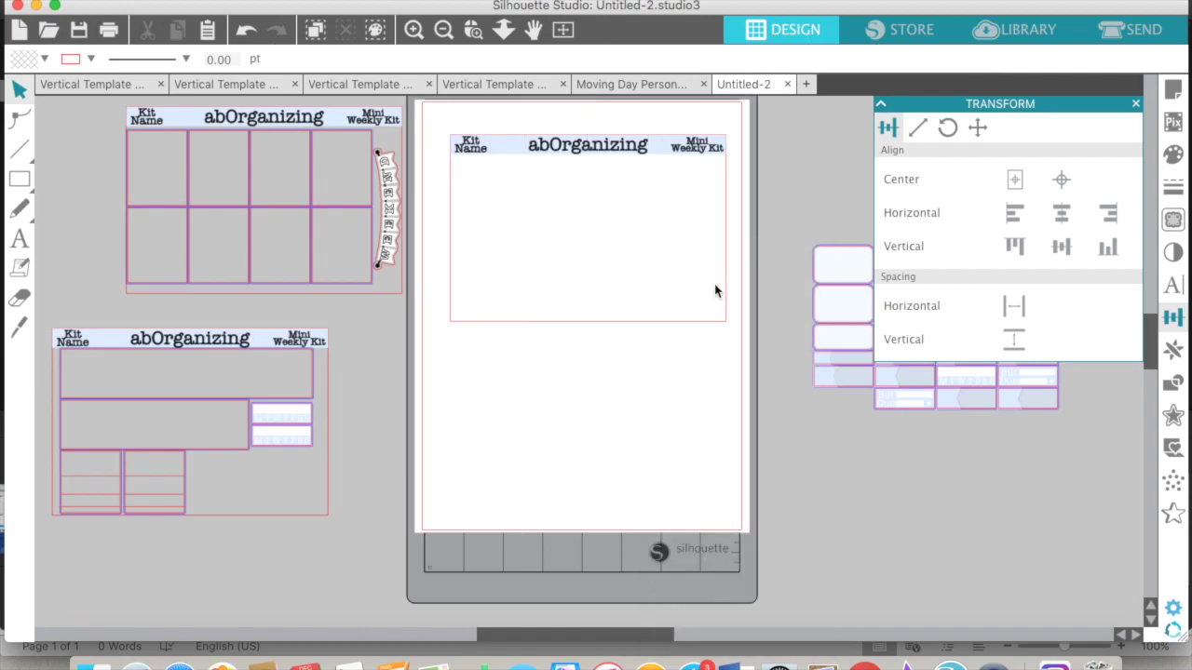
{"action": "scroll", "coordinate": [715, 285], "scroll_direction": "right", "scroll_amount": 5}
{"action": "scroll", "coordinate": [715, 290], "scroll_direction": "right", "scroll_amount": 3}
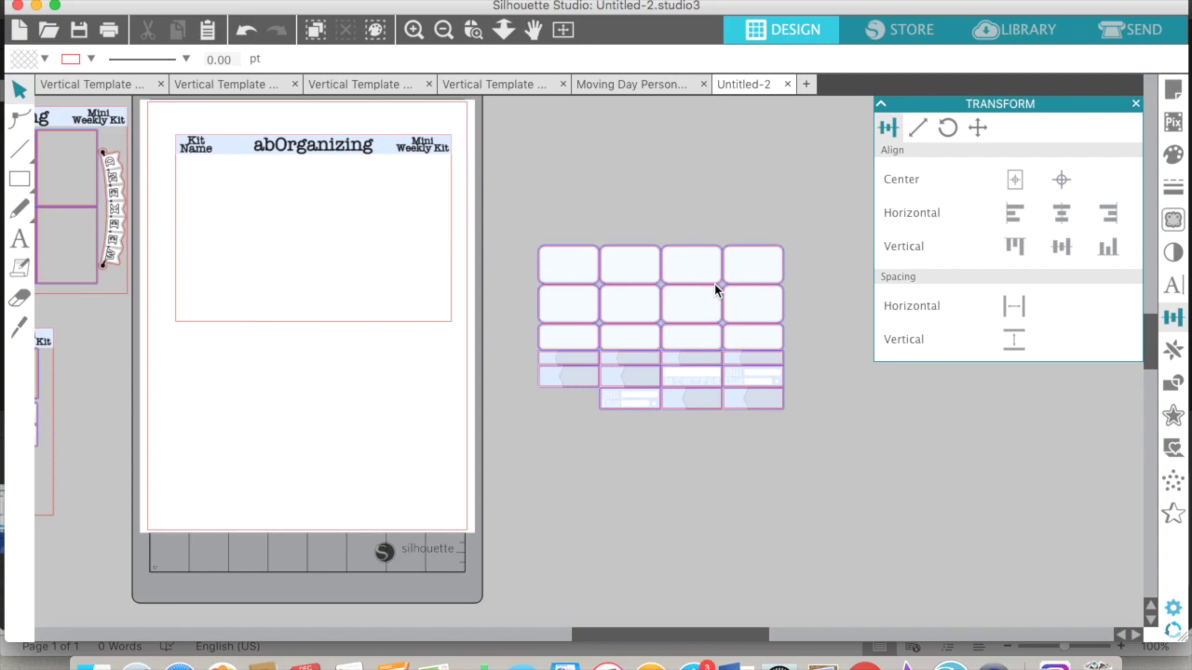
{"action": "left_click_drag", "start_coordinate": [643, 266], "coordinate": [949, 436]}
{"action": "key", "text": "super+z"}
{"action": "scroll", "coordinate": [527, 225], "scroll_direction": "left", "scroll_amount": 5}
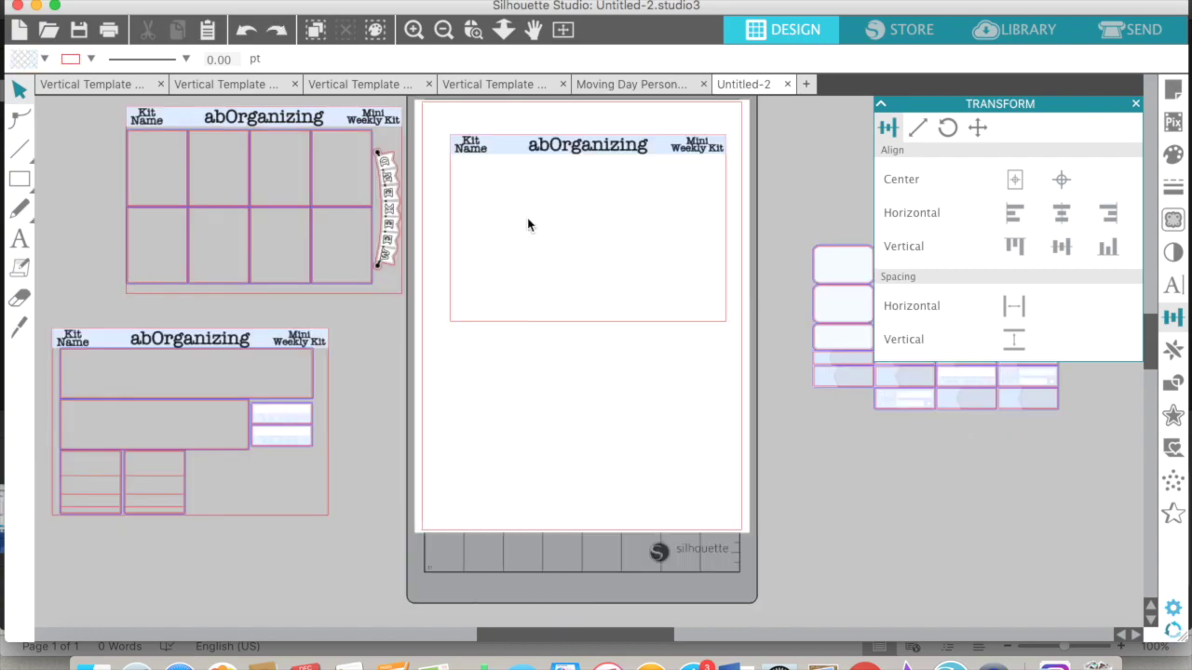
- Move the whole grid of rounded boxes and small labels farther away from the page's right edge
{"action": "scroll", "coordinate": [656, 214], "scroll_direction": "right", "scroll_amount": 6}
{"action": "left_click_drag", "start_coordinate": [469, 219], "coordinate": [1018, 434]}
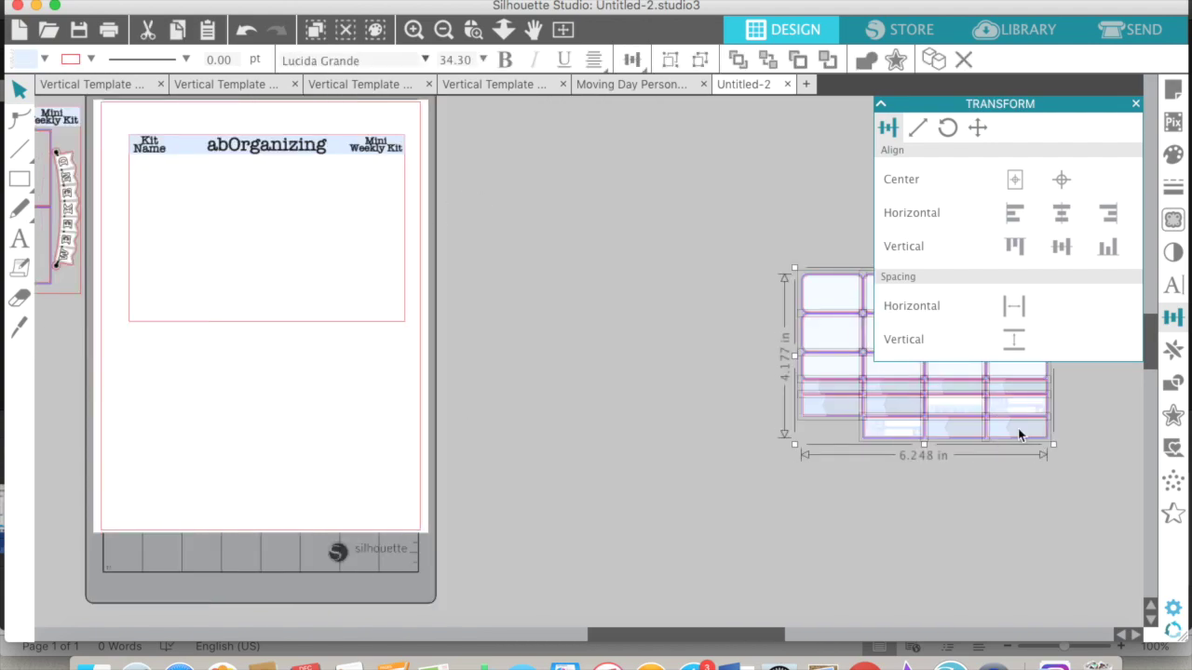
{"action": "scroll", "coordinate": [1019, 434], "scroll_direction": "right", "scroll_amount": 5}
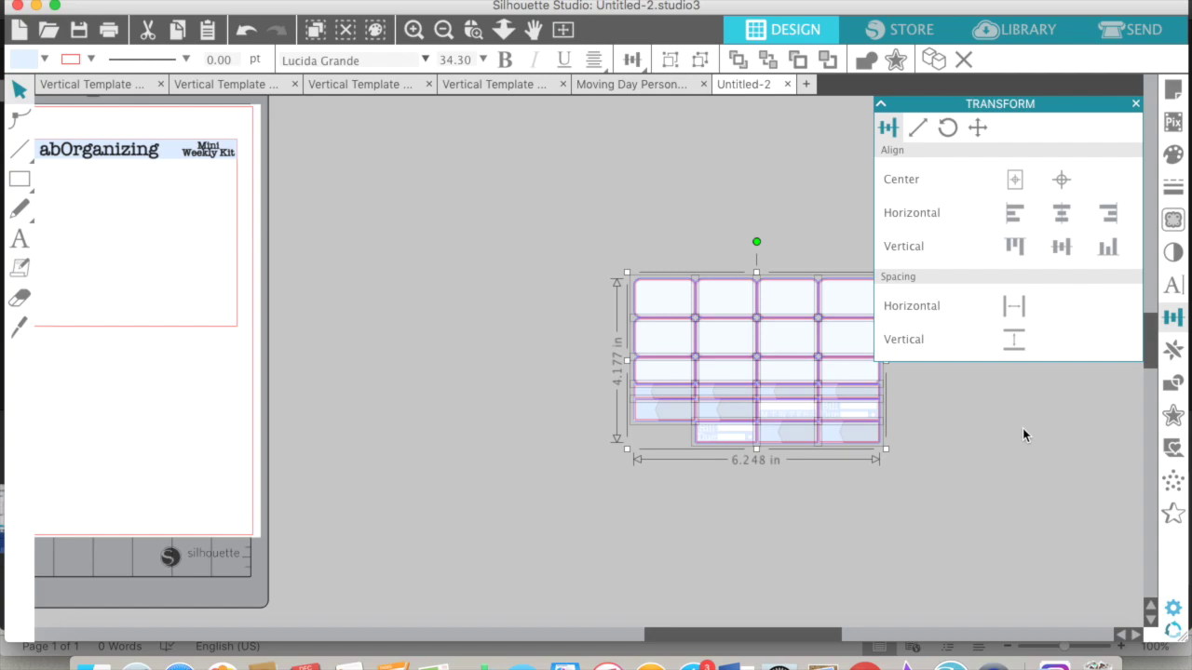
{"action": "left_click", "coordinate": [491, 183]}
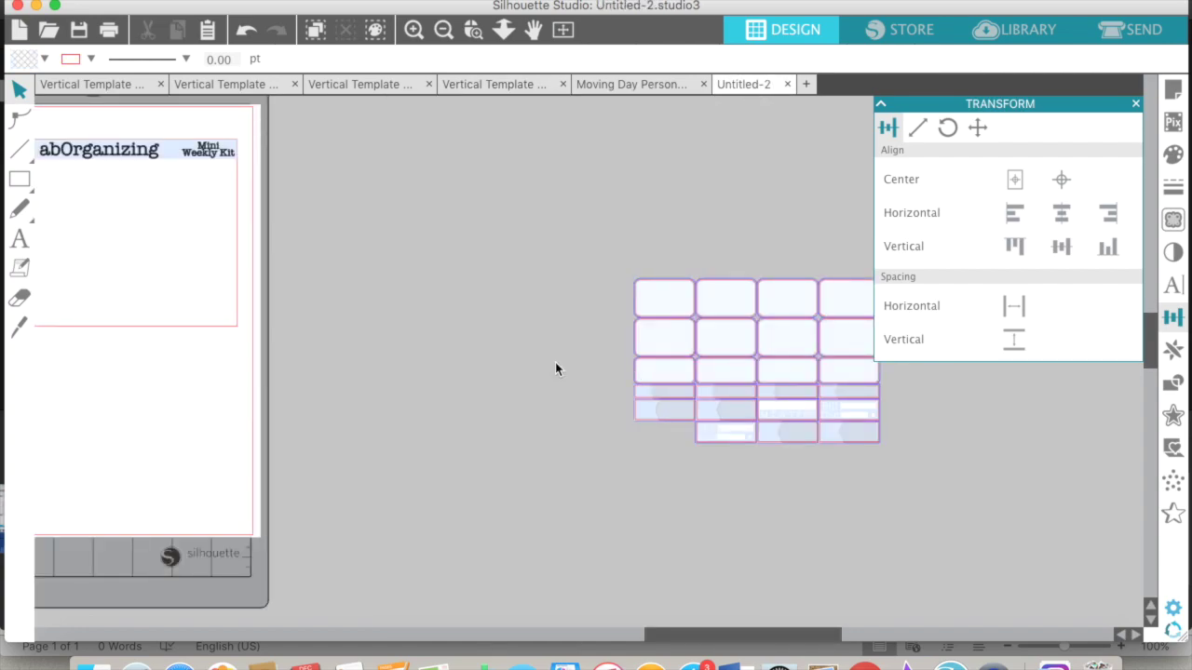
- Paste the copied sticker boxes beside the page and copy in the lower icon-box template from Vertical Template 2
{"action": "key", "text": "super+v"}
{"action": "left_click_drag", "start_coordinate": [224, 540], "coordinate": [811, 542]}
{"action": "left_click", "coordinate": [227, 85]}
{"action": "left_click", "coordinate": [380, 606]}
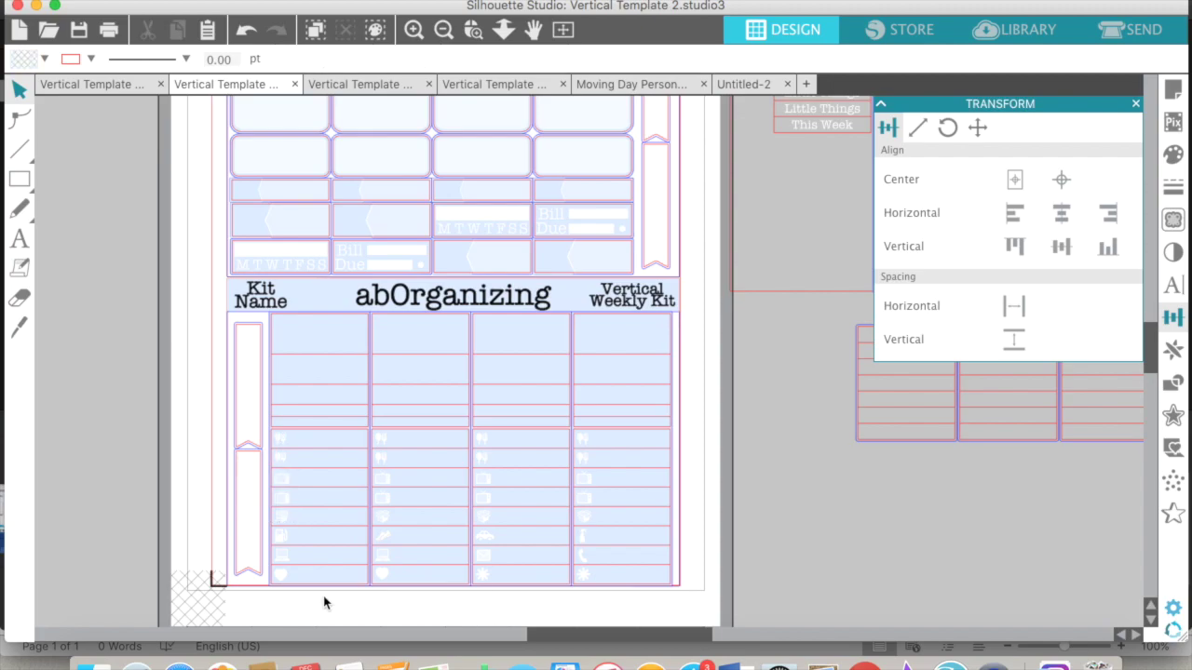
{"action": "left_click_drag", "start_coordinate": [273, 602], "coordinate": [649, 442]}
{"action": "right_click", "coordinate": [649, 447]}
{"action": "left_click", "coordinate": [643, 264]}
{"action": "left_click", "coordinate": [750, 84]}
{"action": "key", "text": "super+v"}
{"action": "scroll", "coordinate": [933, 406], "scroll_direction": "down", "scroll_amount": 1}
- Copy one M T W T F S S list and the round icon set from Vertical Template 3 into Untitled-2, beside the page
{"action": "left_click", "coordinate": [373, 82]}
{"action": "left_click", "coordinate": [414, 279]}
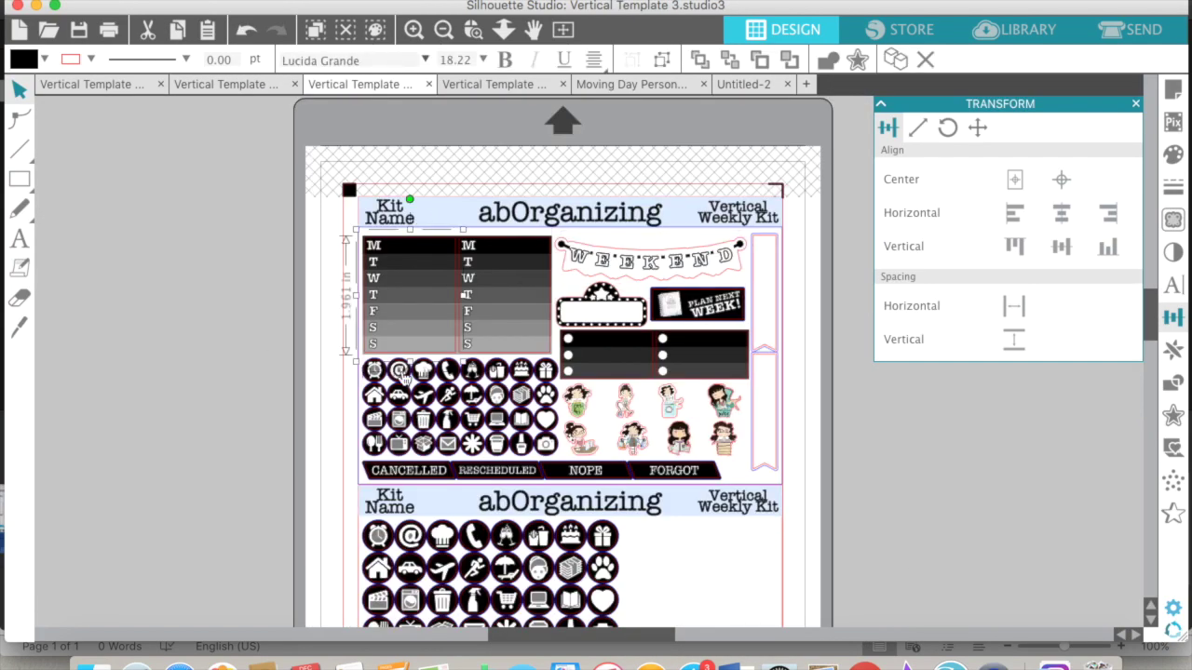
{"action": "left_click", "coordinate": [758, 86]}
{"action": "key", "text": "super+v"}
{"action": "left_click_drag", "start_coordinate": [212, 425], "coordinate": [555, 568]}
- Copy the three-row checklist with white dots from Vertical Template 3 into Untitled-2 and place it beside the page
{"action": "left_click", "coordinate": [372, 85]}
{"action": "left_click", "coordinate": [615, 364]}
{"action": "left_click", "coordinate": [745, 86]}
{"action": "key", "text": "super+v"}
{"action": "left_click_drag", "start_coordinate": [206, 409], "coordinate": [385, 529]}
- Copy the upper tall flag from Vertical Template 3 into Untitled-2
{"action": "left_click", "coordinate": [495, 84]}
{"action": "left_click", "coordinate": [383, 84]}
{"action": "left_click", "coordinate": [757, 290]}
{"action": "key", "text": "super+c"}
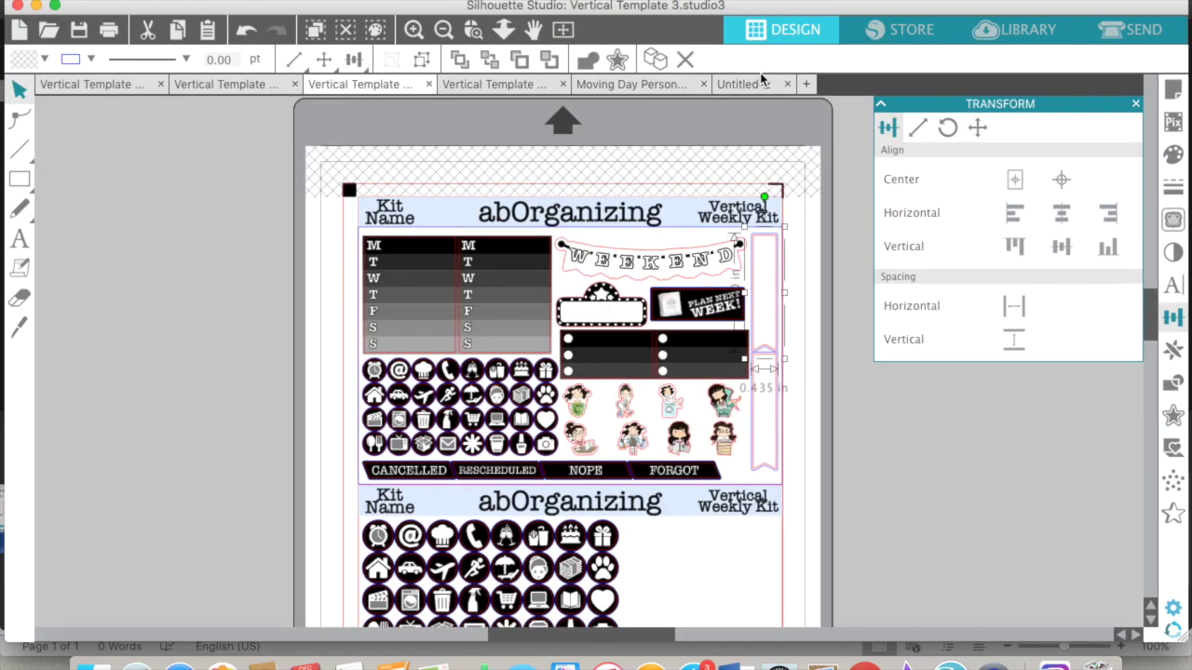
{"action": "left_click", "coordinate": [761, 82]}
{"action": "key", "text": "super+v"}
- Ungroup the flag column in Vertical Template 1 and copy its top short flag beside the page in Untitled-2
{"action": "left_click", "coordinate": [100, 85]}
{"action": "right_click", "coordinate": [661, 190]}
{"action": "left_click", "coordinate": [706, 478]}
{"action": "left_click", "coordinate": [665, 199]}
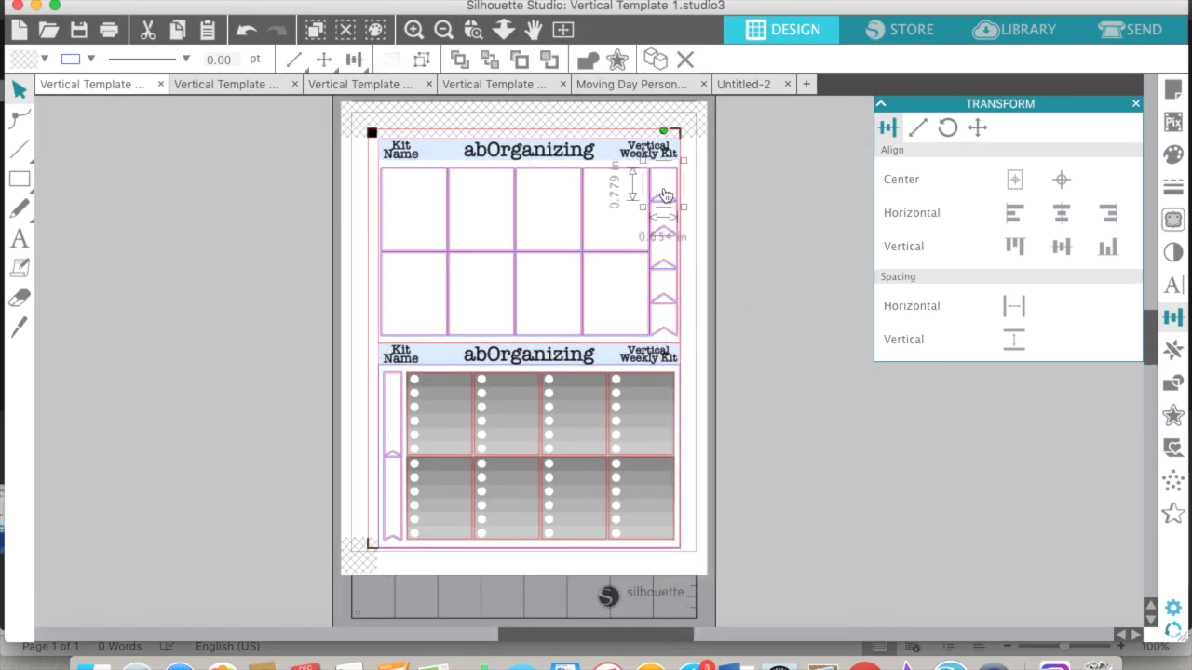
{"action": "key", "text": "super+c"}
{"action": "left_click", "coordinate": [744, 85]}
{"action": "key", "text": "super+v"}
{"action": "left_click_drag", "start_coordinate": [529, 457], "coordinate": [576, 455]}
- Ungroup the pasted block of lined boxes and labels, and pull the Today and To Do label set away from it
{"action": "scroll", "coordinate": [493, 375], "scroll_direction": "down", "scroll_amount": 5}
{"action": "scroll", "coordinate": [493, 374], "scroll_direction": "right", "scroll_amount": 4}
{"action": "double_click", "coordinate": [415, 28]}
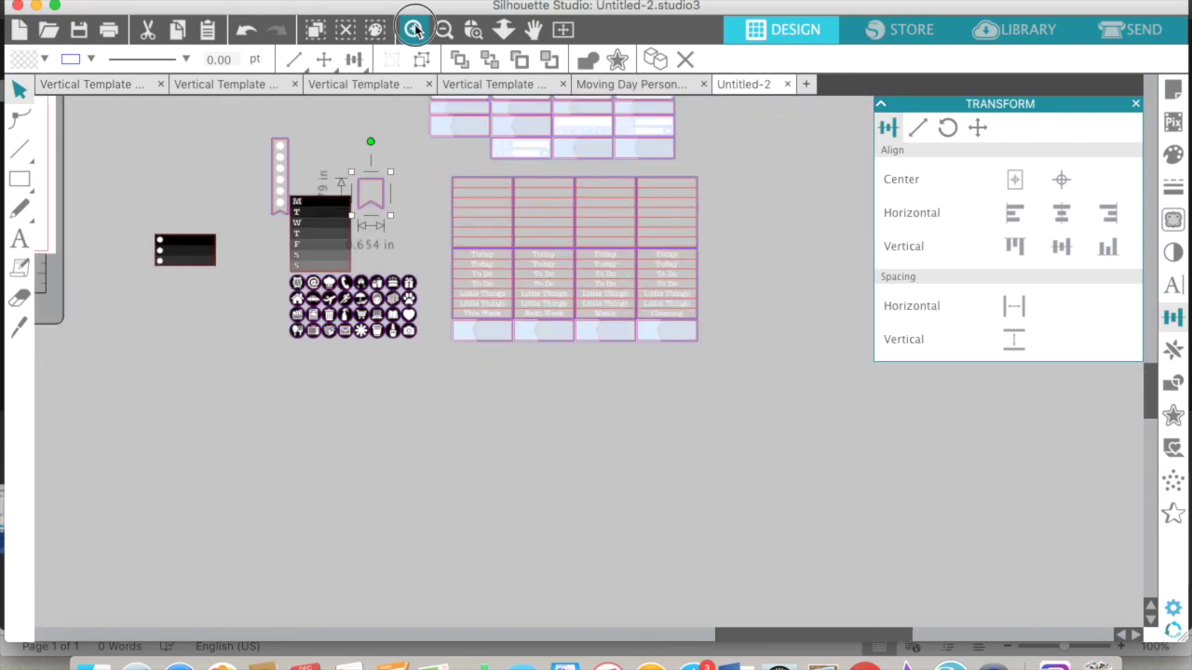
{"action": "scroll", "coordinate": [418, 279], "scroll_direction": "up", "scroll_amount": 3}
{"action": "right_click", "coordinate": [417, 181]}
{"action": "left_click", "coordinate": [462, 466]}
{"action": "mouse_move", "coordinate": [282, 271]}
{"action": "left_mouse_down"}
{"action": "mouse_move", "coordinate": [182, 272]}
{"action": "mouse_move", "coordinate": [287, 257]}
{"action": "left_mouse_up"}
{"action": "left_click_drag", "start_coordinate": [263, 306], "coordinate": [136, 288]}
- Move the Today and To Do label set and the Vertical Weekly Kit template into the space next to the page
{"action": "double_click", "coordinate": [444, 30]}
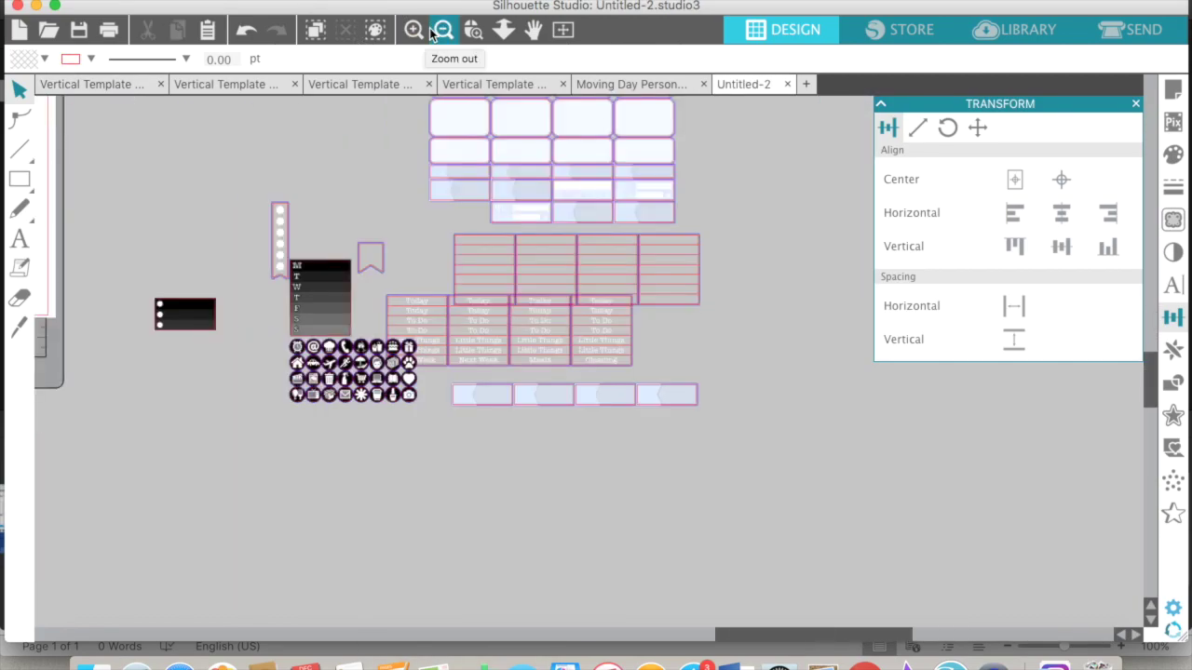
{"action": "left_click", "coordinate": [444, 30]}
{"action": "scroll", "coordinate": [494, 353], "scroll_direction": "up", "scroll_amount": 4}
{"action": "left_click_drag", "start_coordinate": [484, 433], "coordinate": [299, 166]}
{"action": "left_click_drag", "start_coordinate": [521, 194], "coordinate": [303, 291]}
{"action": "left_click", "coordinate": [476, 307]}
- Delete the leftover lined boxes and the row of blue arrow labels beside the page
{"action": "scroll", "coordinate": [682, 314], "scroll_direction": "left", "scroll_amount": 3}
{"action": "left_click", "coordinate": [672, 391]}
{"action": "key", "text": "Delete"}
{"action": "left_click", "coordinate": [692, 474]}
{"action": "key", "text": "Delete"}
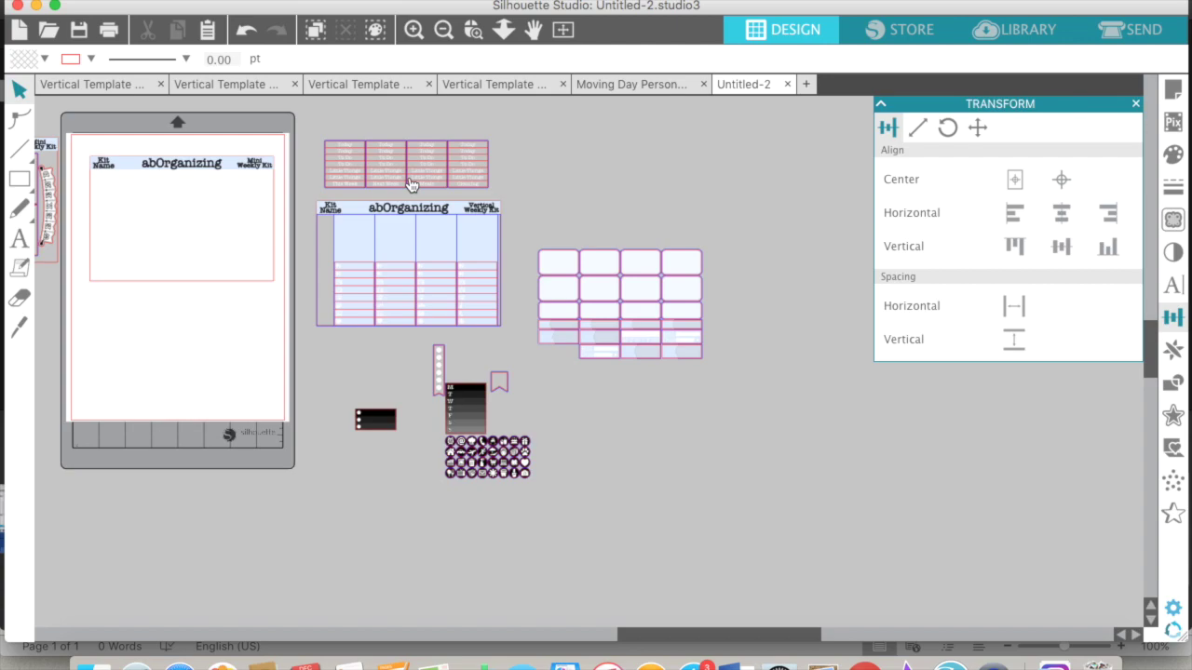
- Move the tall flag onto the page, inside the empty template frame below Kit Name
{"action": "left_click_drag", "start_coordinate": [437, 379], "coordinate": [258, 256]}
{"action": "scroll", "coordinate": [258, 256], "scroll_direction": "left", "scroll_amount": 5}
{"action": "scroll", "coordinate": [258, 256], "scroll_direction": "up", "scroll_amount": 3}
{"action": "scroll", "coordinate": [372, 140], "scroll_direction": "left", "scroll_amount": 3}
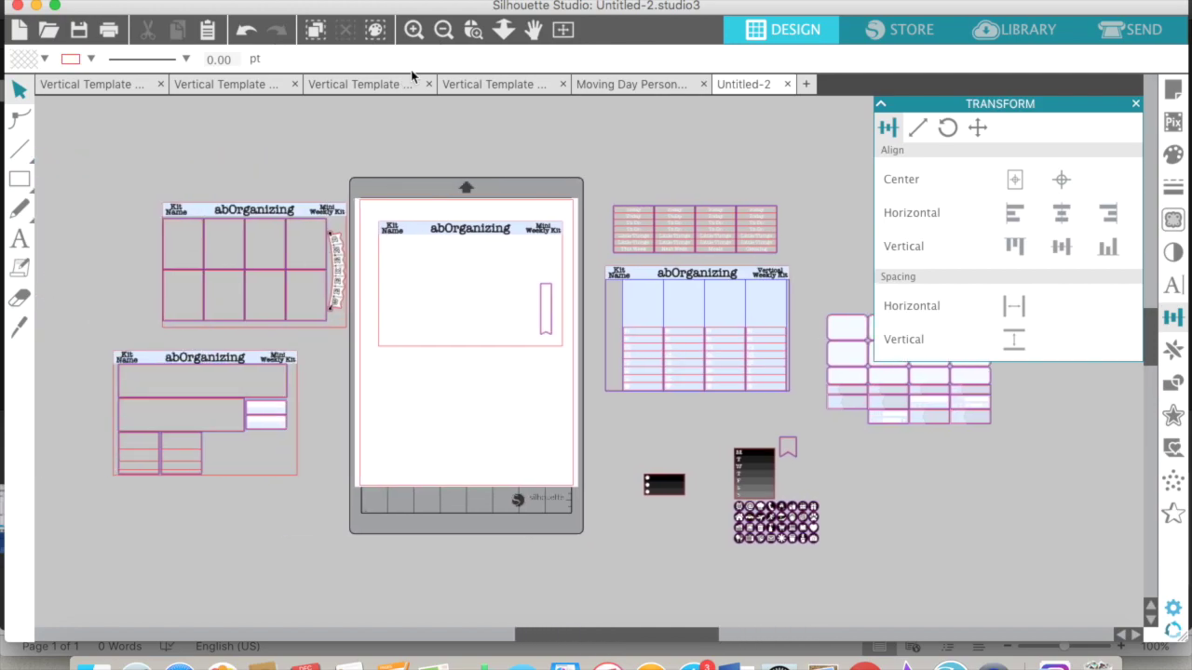
{"action": "left_click", "coordinate": [416, 30]}
{"action": "left_click", "coordinate": [415, 31]}
{"action": "scroll", "coordinate": [457, 325], "scroll_direction": "up", "scroll_amount": 3}
{"action": "scroll", "coordinate": [458, 325], "scroll_direction": "left", "scroll_amount": 3}
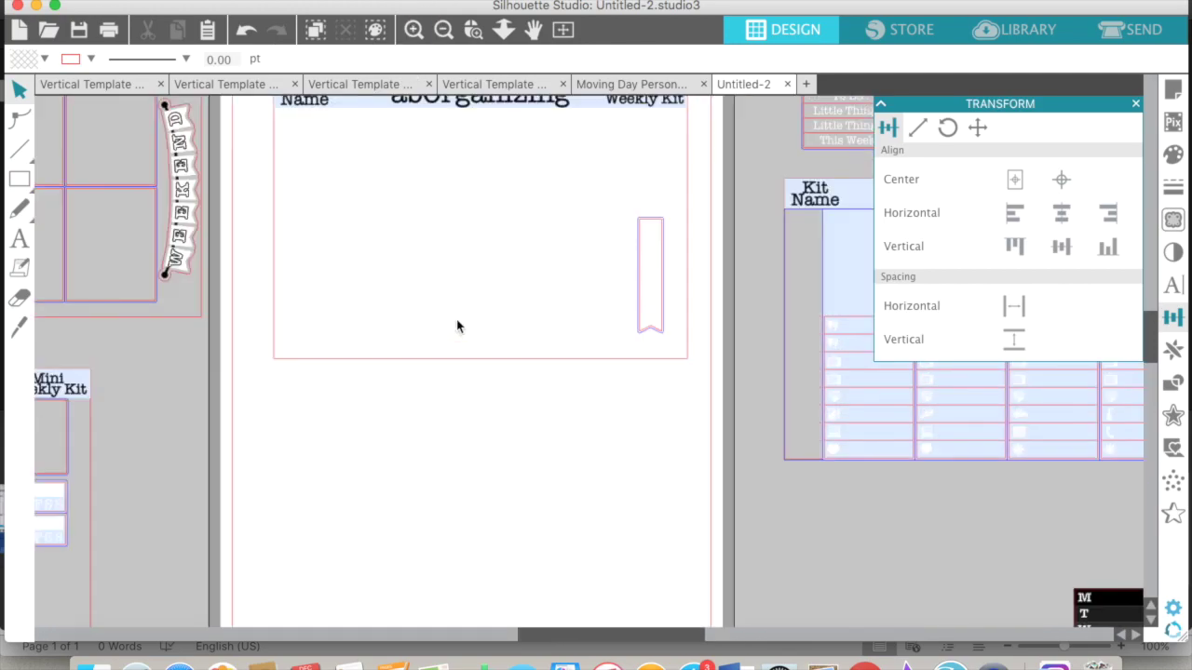
{"action": "left_click_drag", "start_coordinate": [635, 370], "coordinate": [293, 271]}
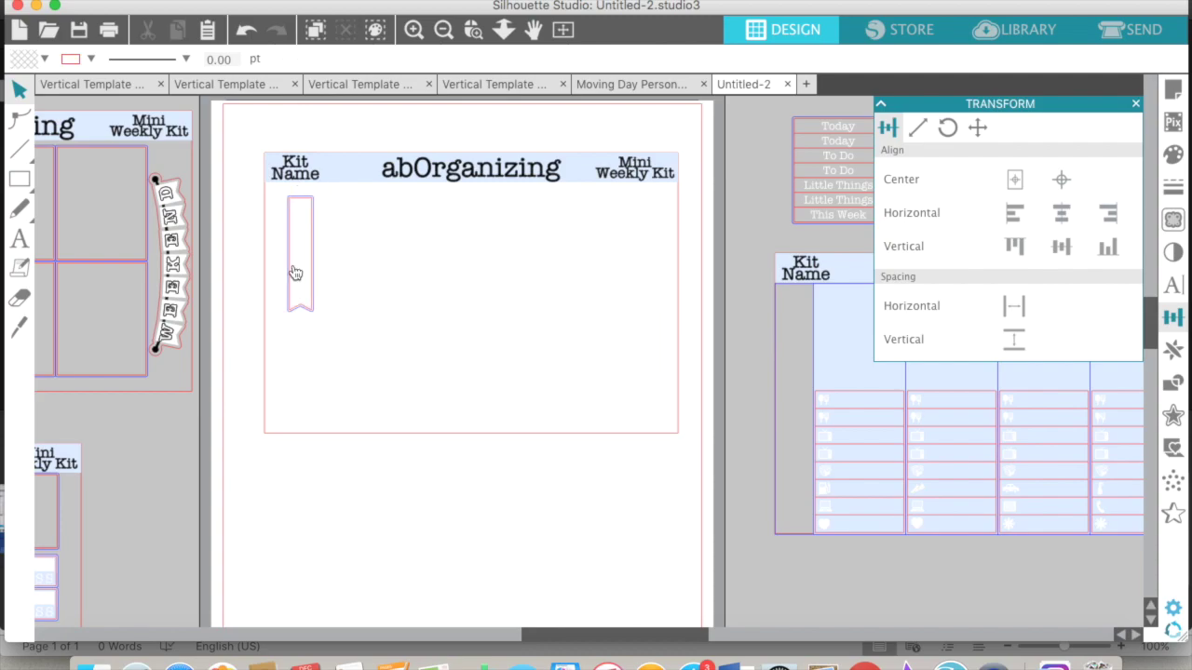
- Nudge the tall flag into the frame's upper left corner, directly under the header
{"action": "left_click", "coordinate": [295, 272]}
{"action": "key", "text": "Left"}
{"action": "key", "text": "Left"}
{"action": "key", "text": "Left"}
{"action": "key", "text": "Left"}
{"action": "key", "text": "Left"}
{"action": "key", "text": "Left"}
{"action": "key", "text": "Left"}
{"action": "key", "text": "Left"}
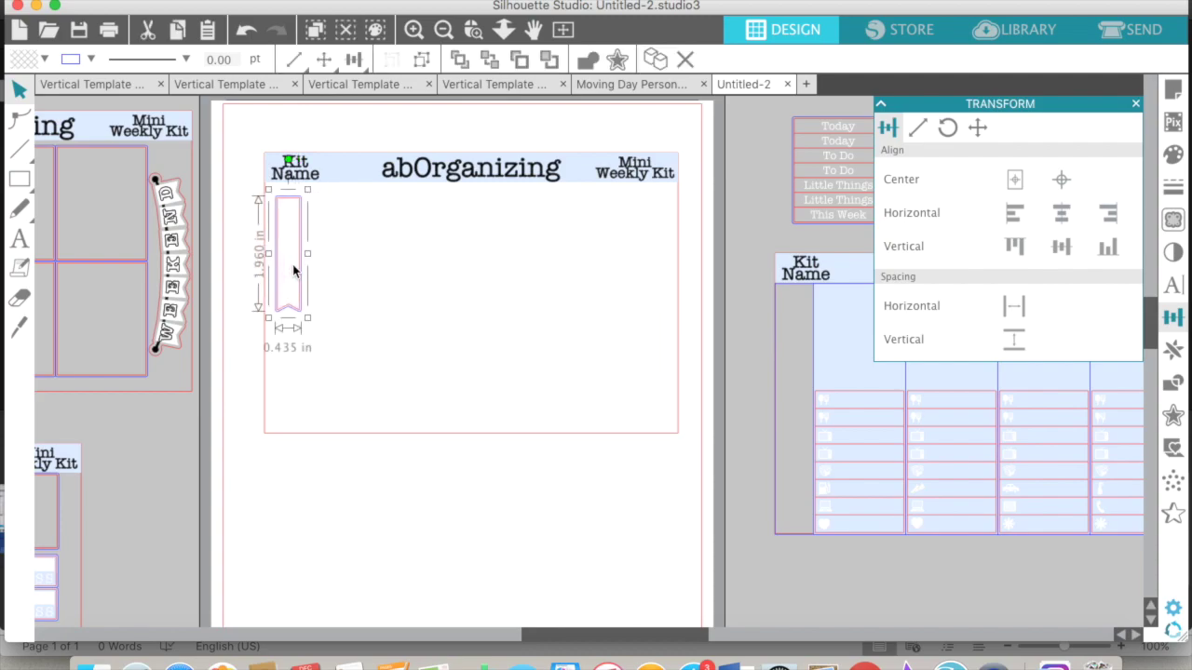
{"action": "key", "text": "Up"}
{"action": "key", "text": "Up"}
{"action": "key", "text": "Up"}
{"action": "key", "text": "Up"}
{"action": "key", "text": "Up"}
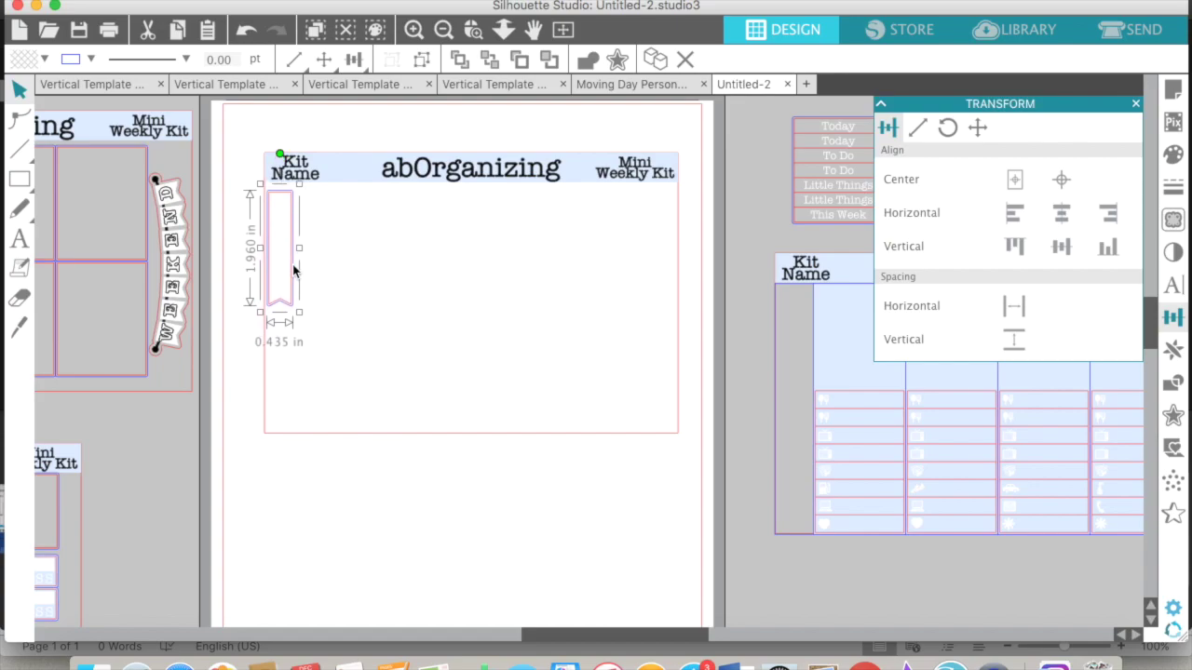
{"action": "key", "text": "Up"}
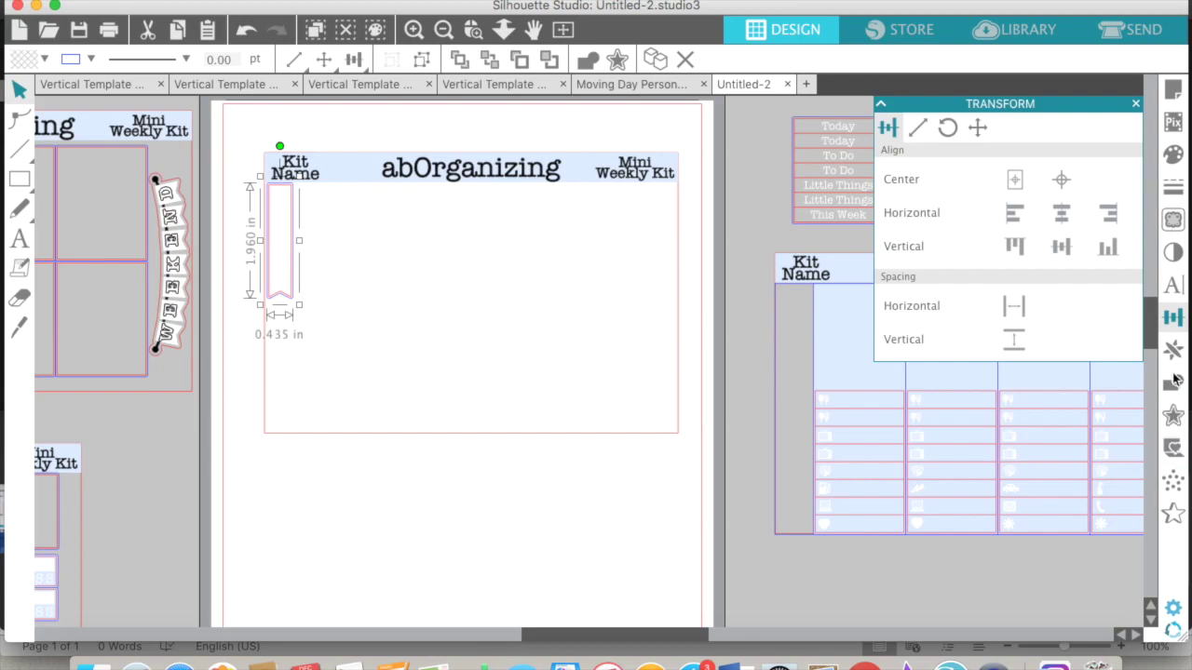
- Duplicate the tall flag to the right repeatedly to make a row of eight flags under the header
{"action": "left_click", "coordinate": [1173, 349]}
{"action": "left_click", "coordinate": [1046, 179]}
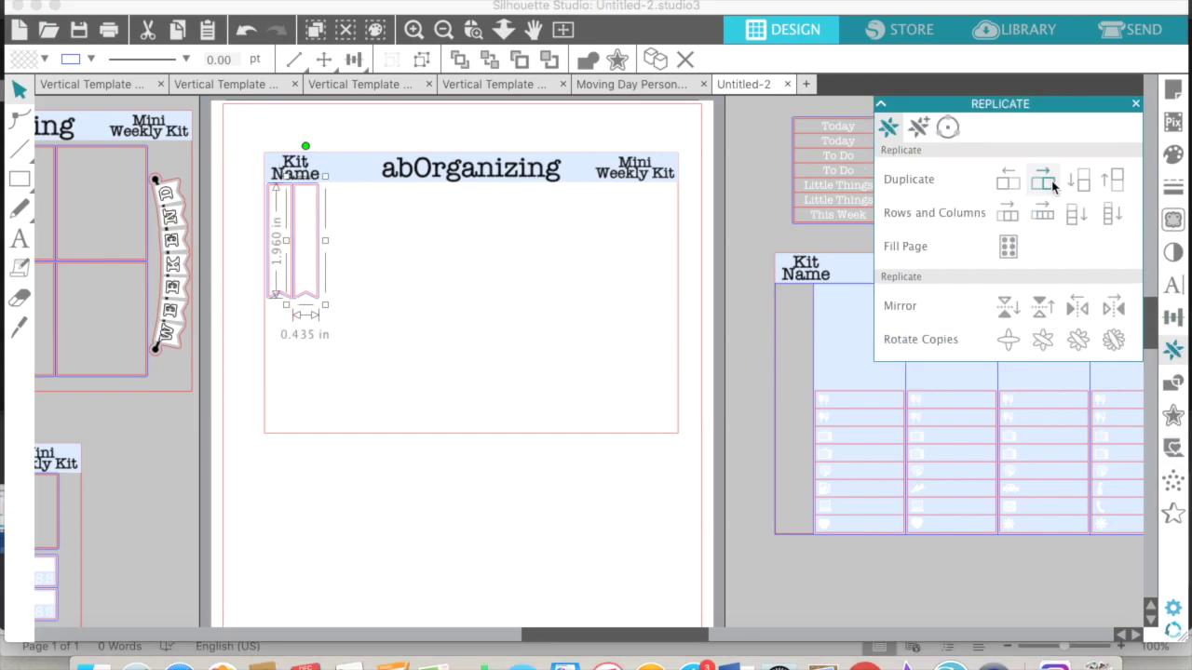
{"action": "left_click", "coordinate": [1051, 180]}
{"action": "left_click", "coordinate": [1051, 181]}
{"action": "left_click", "coordinate": [1051, 180]}
{"action": "left_click", "coordinate": [1051, 181]}
{"action": "left_click", "coordinate": [1051, 183]}
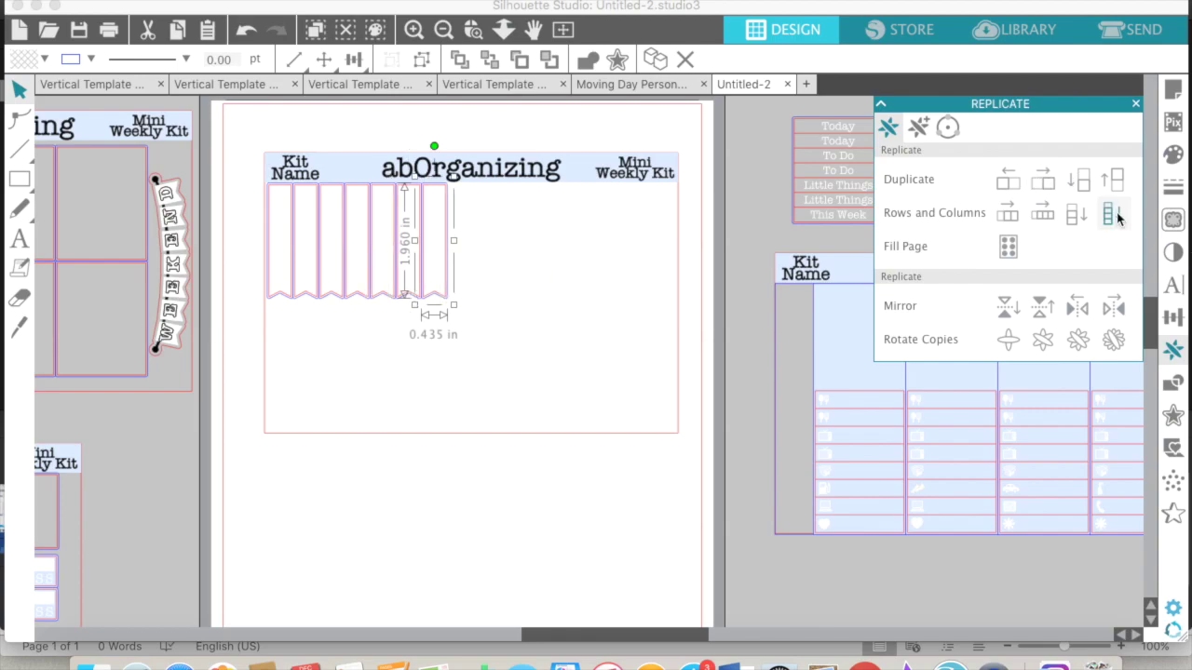
{"action": "left_click", "coordinate": [1048, 178]}
{"action": "left_click", "coordinate": [478, 280]}
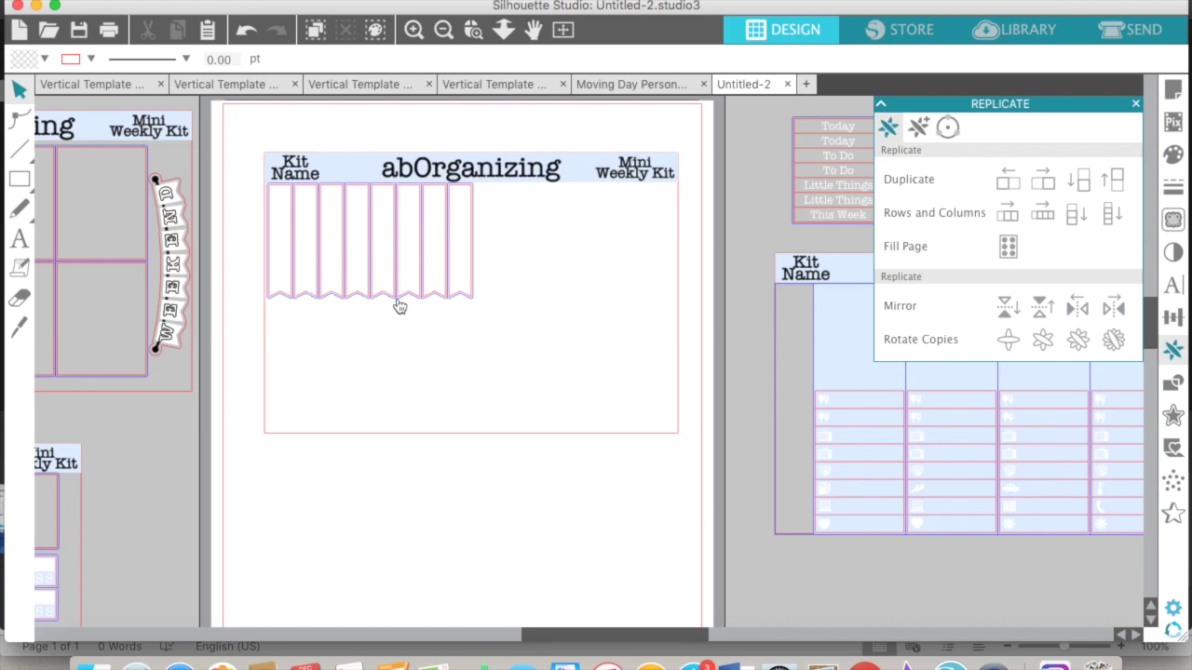
- Move the M T W T F S S list into the template frame, to the right of the flag row
{"action": "scroll", "coordinate": [499, 334], "scroll_direction": "right", "scroll_amount": 3}
{"action": "scroll", "coordinate": [484, 223], "scroll_direction": "right", "scroll_amount": 3}
{"action": "scroll", "coordinate": [470, 110], "scroll_direction": "left", "scroll_amount": 6}
{"action": "left_click", "coordinate": [443, 30]}
{"action": "scroll", "coordinate": [625, 262], "scroll_direction": "down", "scroll_amount": 3}
{"action": "left_click_drag", "start_coordinate": [733, 472], "coordinate": [381, 177]}
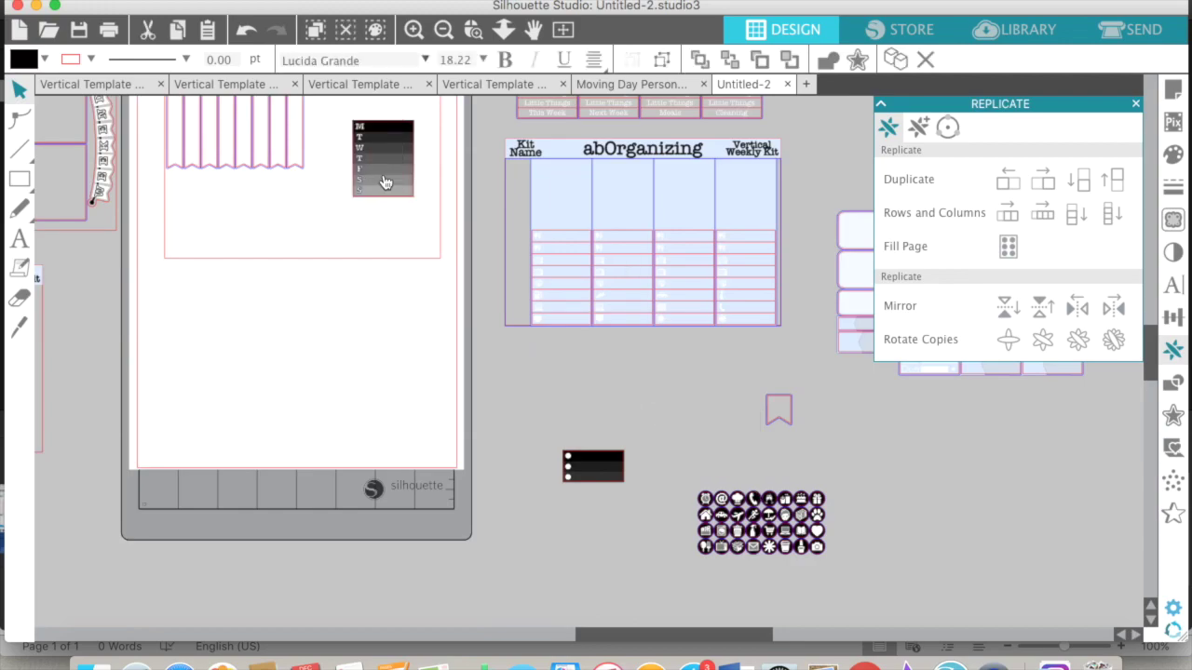
- Place the M T W T F S S list beside the last flag and align their top edges
{"action": "scroll", "coordinate": [382, 177], "scroll_direction": "up", "scroll_amount": 3}
{"action": "scroll", "coordinate": [382, 176], "scroll_direction": "left", "scroll_amount": 2}
{"action": "left_click", "coordinate": [414, 31]}
{"action": "left_click", "coordinate": [414, 31]}
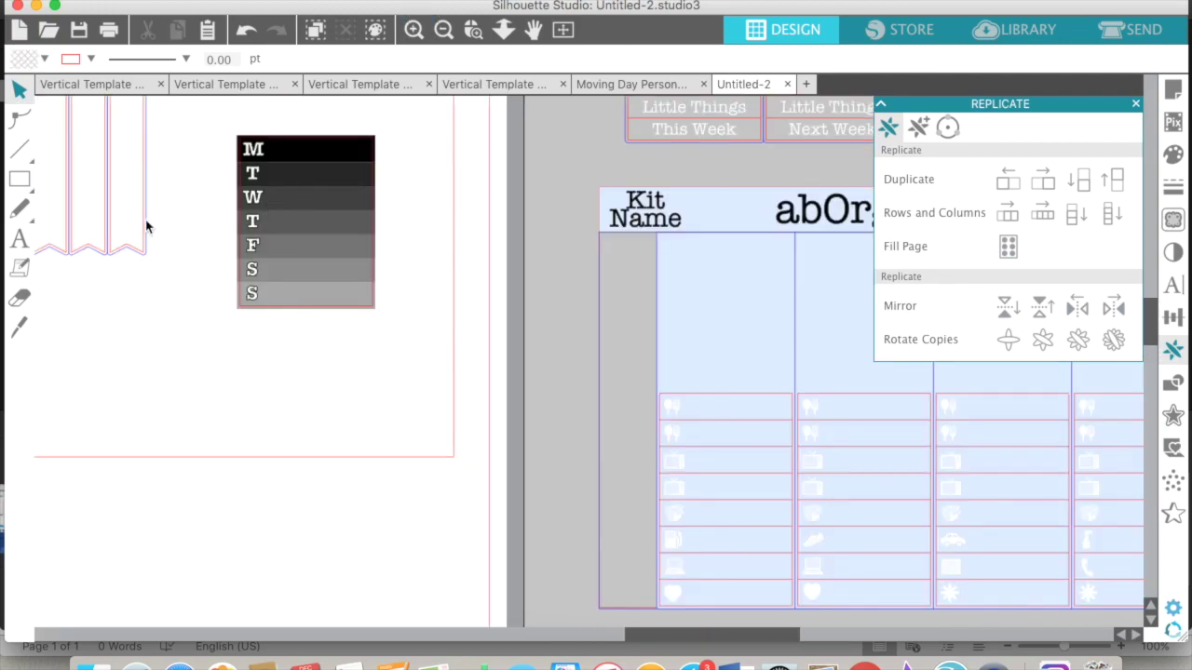
{"action": "left_click", "coordinate": [144, 225]}
{"action": "scroll", "coordinate": [139, 227], "scroll_direction": "up", "scroll_amount": 2}
{"action": "scroll", "coordinate": [139, 226], "scroll_direction": "left", "scroll_amount": 4}
{"action": "left_click_drag", "start_coordinate": [432, 271], "coordinate": [352, 221]}
{"action": "left_click", "coordinate": [313, 213], "text": "shift"}
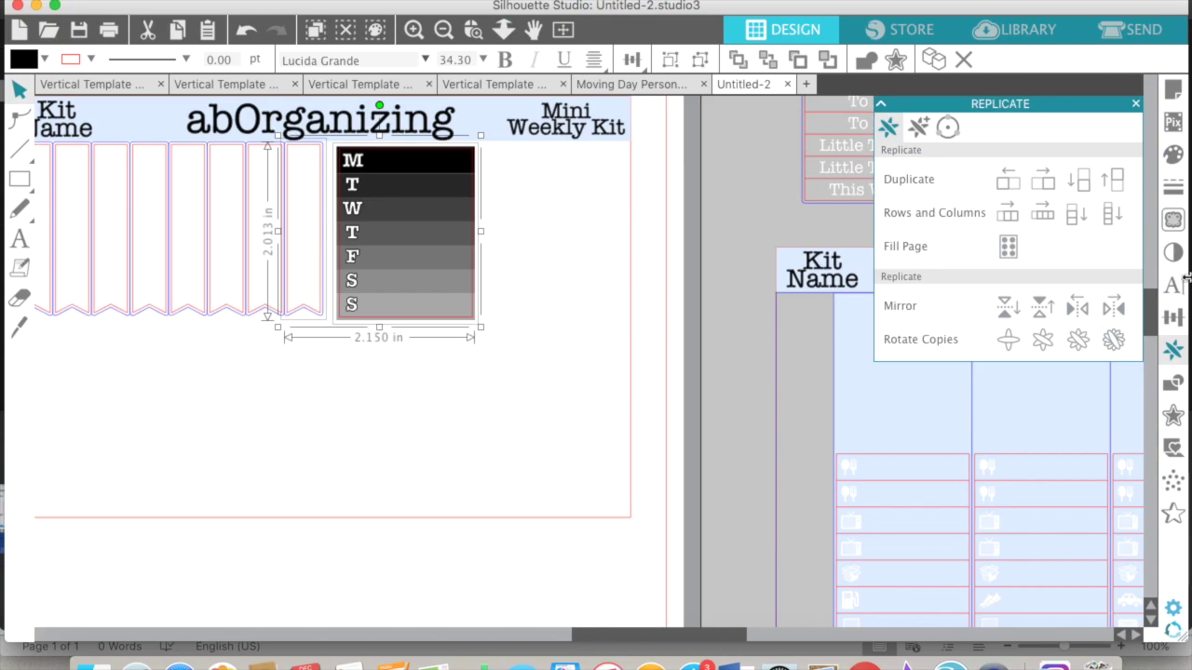
{"action": "left_click", "coordinate": [1173, 317]}
{"action": "left_click", "coordinate": [1015, 246]}
- Nudge the M T W T F S S list left until it sits against the last flag
{"action": "left_click", "coordinate": [558, 222]}
{"action": "left_click", "coordinate": [447, 224]}
{"action": "key", "text": "Left"}
{"action": "key", "text": "Left"}
{"action": "key", "text": "Left"}
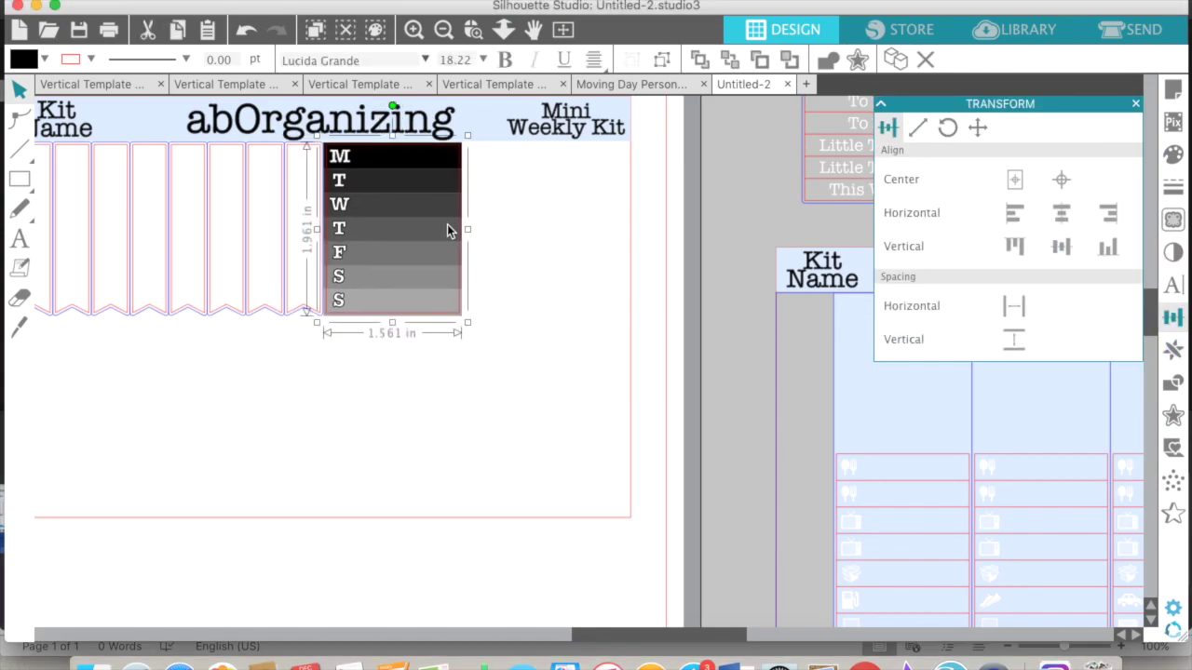
- Duplicate the M T W T F S S list once to the right
{"action": "left_click", "coordinate": [1172, 351]}
{"action": "left_click", "coordinate": [1042, 178]}
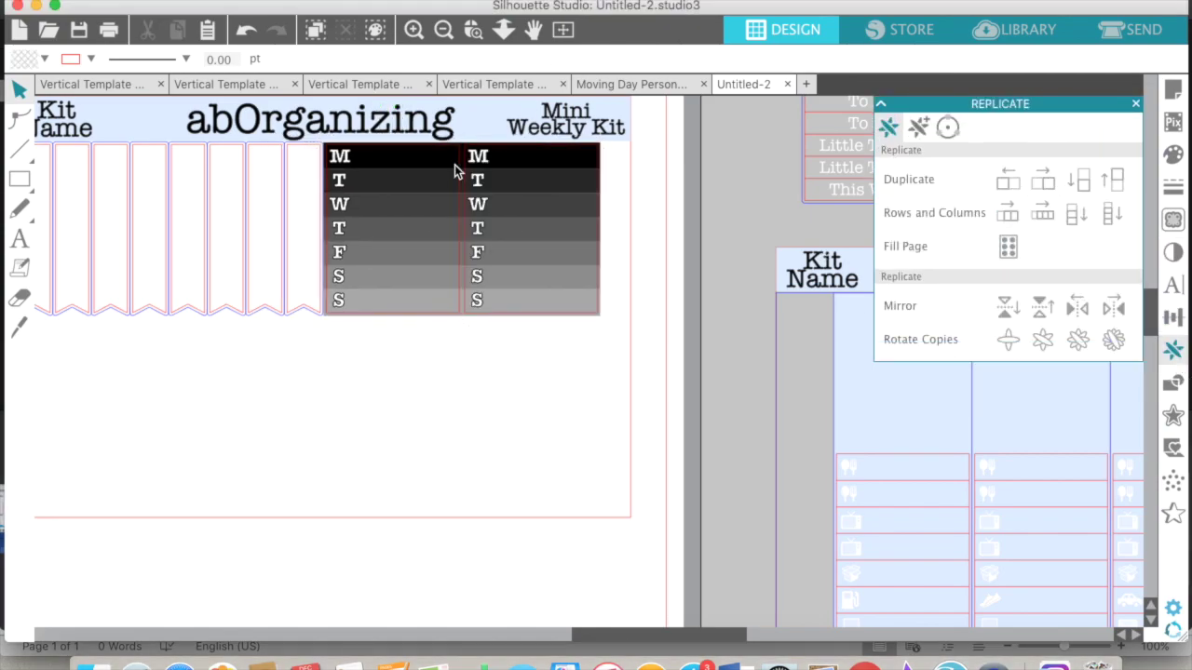
{"action": "left_click", "coordinate": [447, 32]}
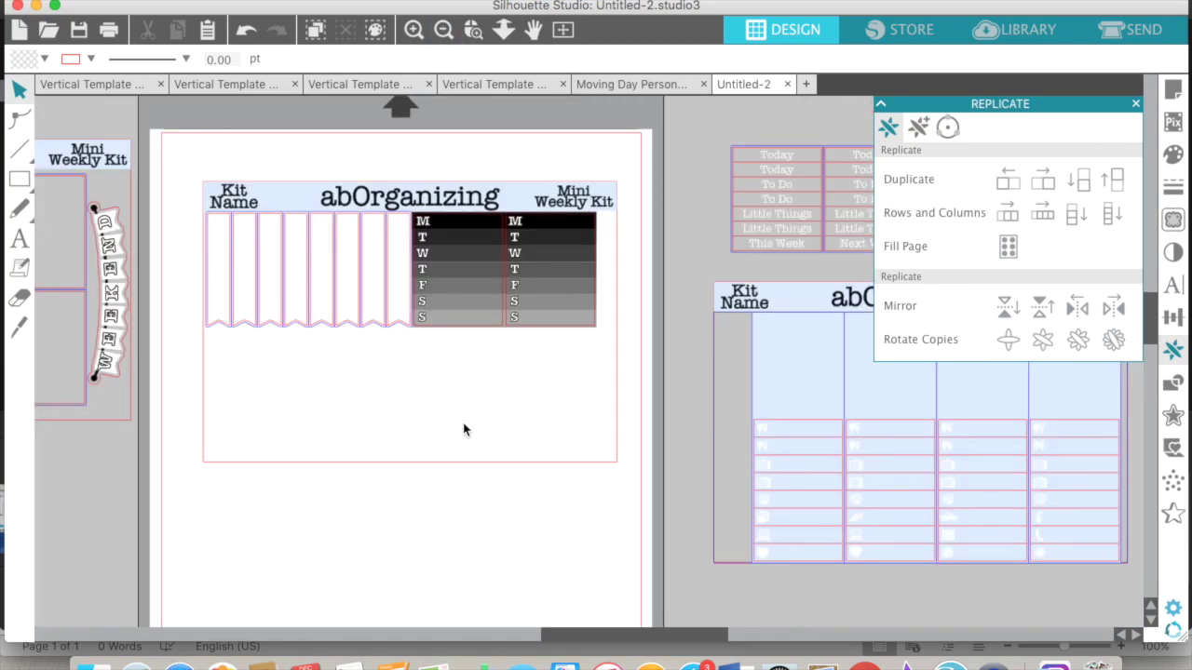
- Move the three-row dotted checklist into the template frame, below the first flags
{"action": "scroll", "coordinate": [466, 425], "scroll_direction": "right", "scroll_amount": 5}
{"action": "left_click", "coordinate": [445, 31]}
{"action": "scroll", "coordinate": [558, 306], "scroll_direction": "down", "scroll_amount": 3}
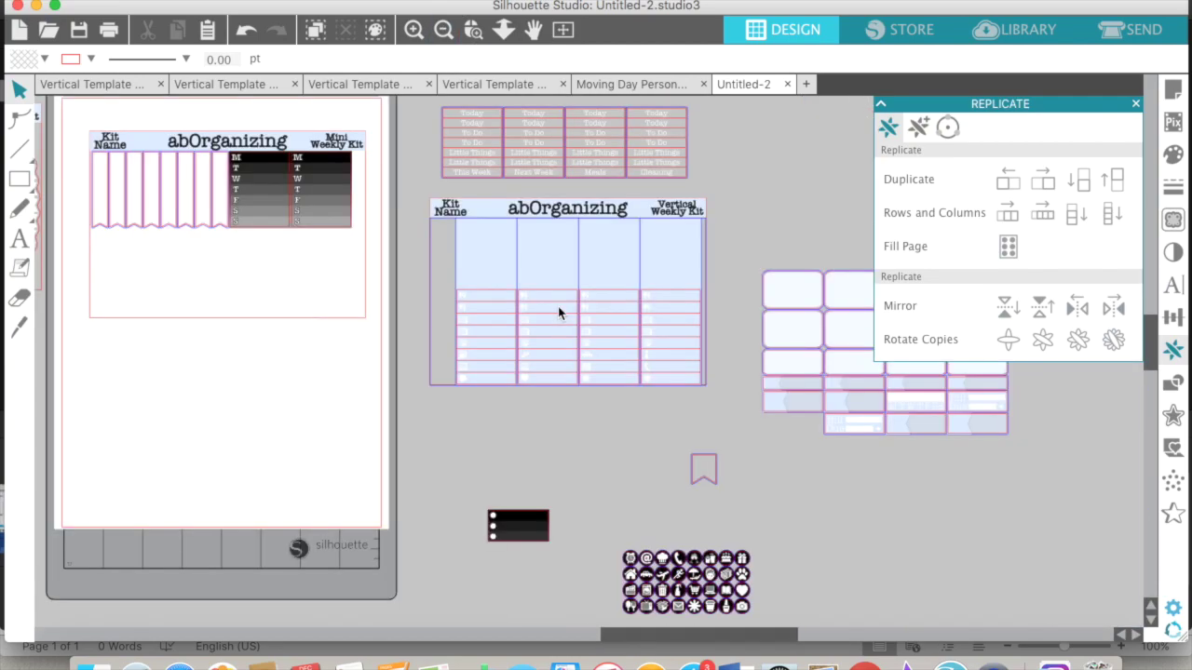
{"action": "left_click_drag", "start_coordinate": [522, 535], "coordinate": [124, 250]}
- Nudge the dotted checklist up against the flag row and align its left edge with the first flag
{"action": "scroll", "coordinate": [124, 251], "scroll_direction": "left", "scroll_amount": 5}
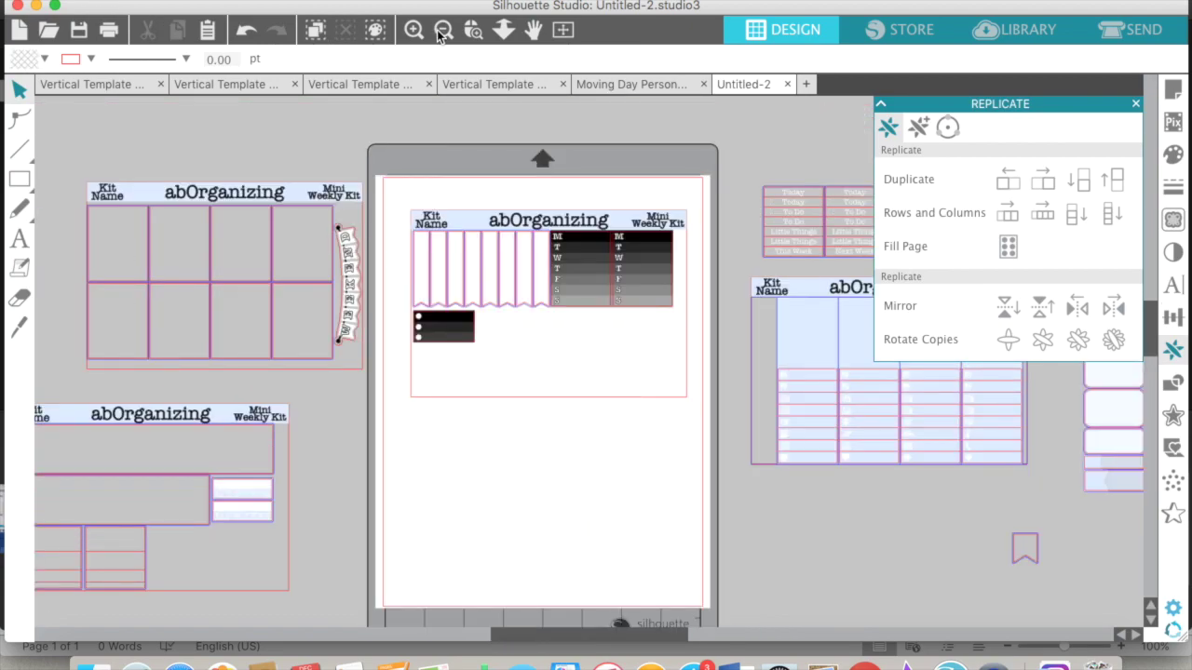
{"action": "left_click", "coordinate": [412, 32]}
{"action": "left_click", "coordinate": [412, 32]}
{"action": "left_click", "coordinate": [413, 32]}
{"action": "scroll", "coordinate": [410, 256], "scroll_direction": "left", "scroll_amount": 5}
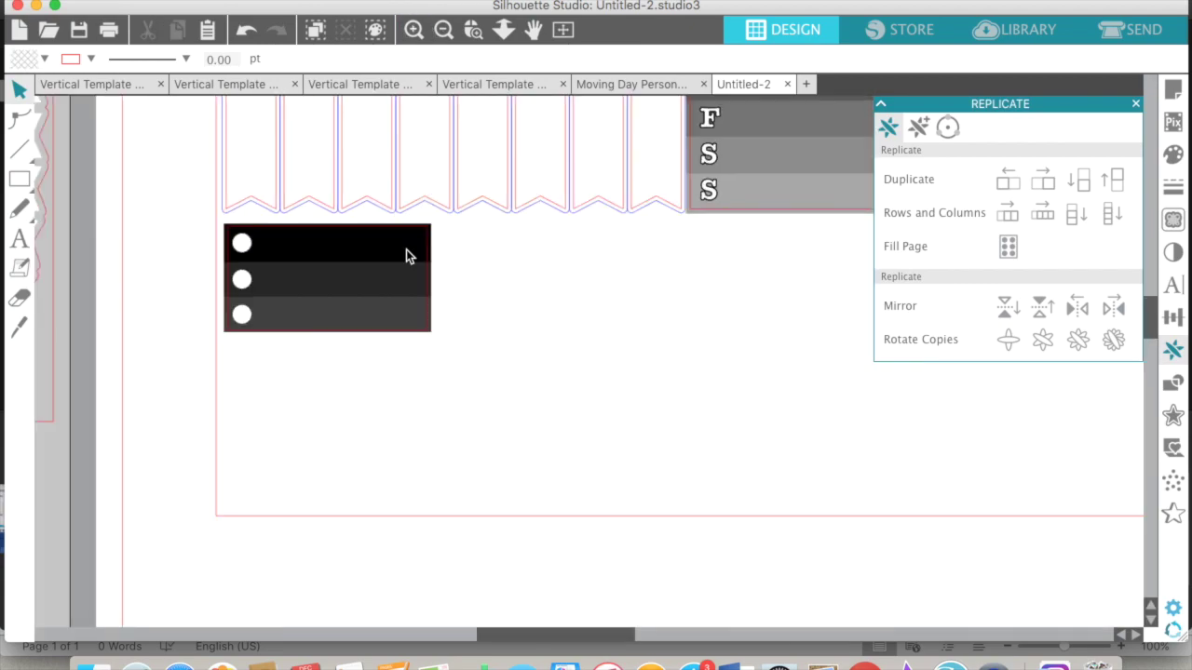
{"action": "scroll", "coordinate": [406, 250], "scroll_direction": "up", "scroll_amount": 2}
{"action": "left_click", "coordinate": [301, 323]}
{"action": "key", "text": "Up"}
{"action": "key", "text": "Up"}
{"action": "key", "text": "Up"}
{"action": "left_click", "coordinate": [233, 298], "text": "shift"}
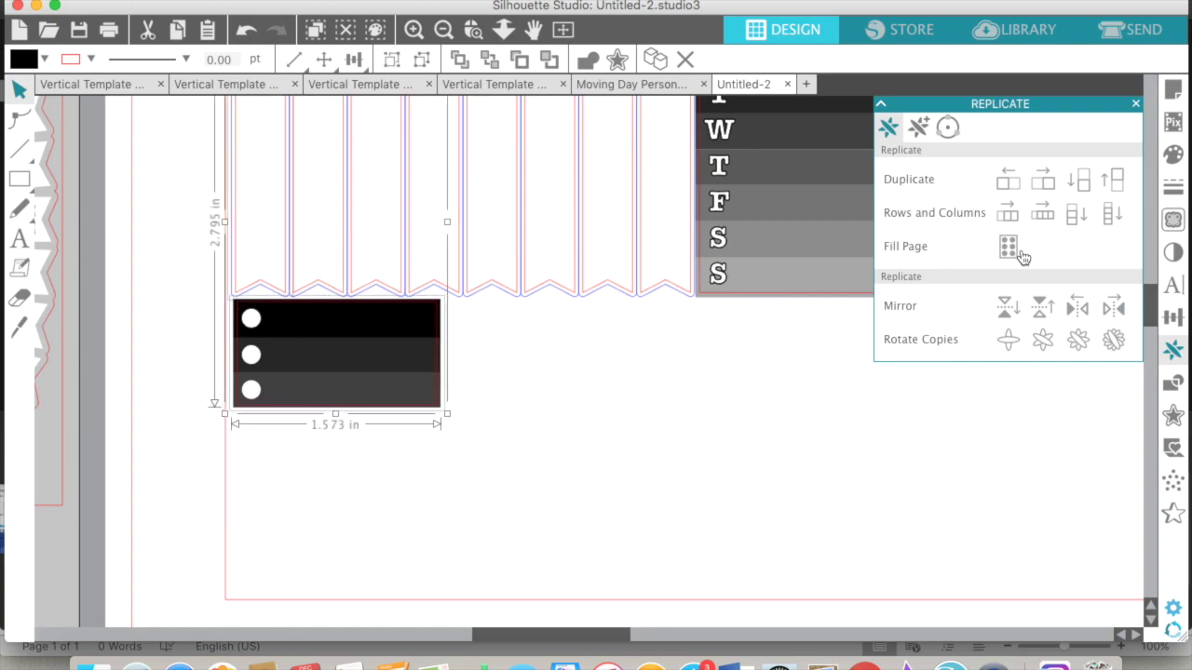
{"action": "left_click", "coordinate": [1173, 317]}
{"action": "left_click", "coordinate": [1013, 214]}
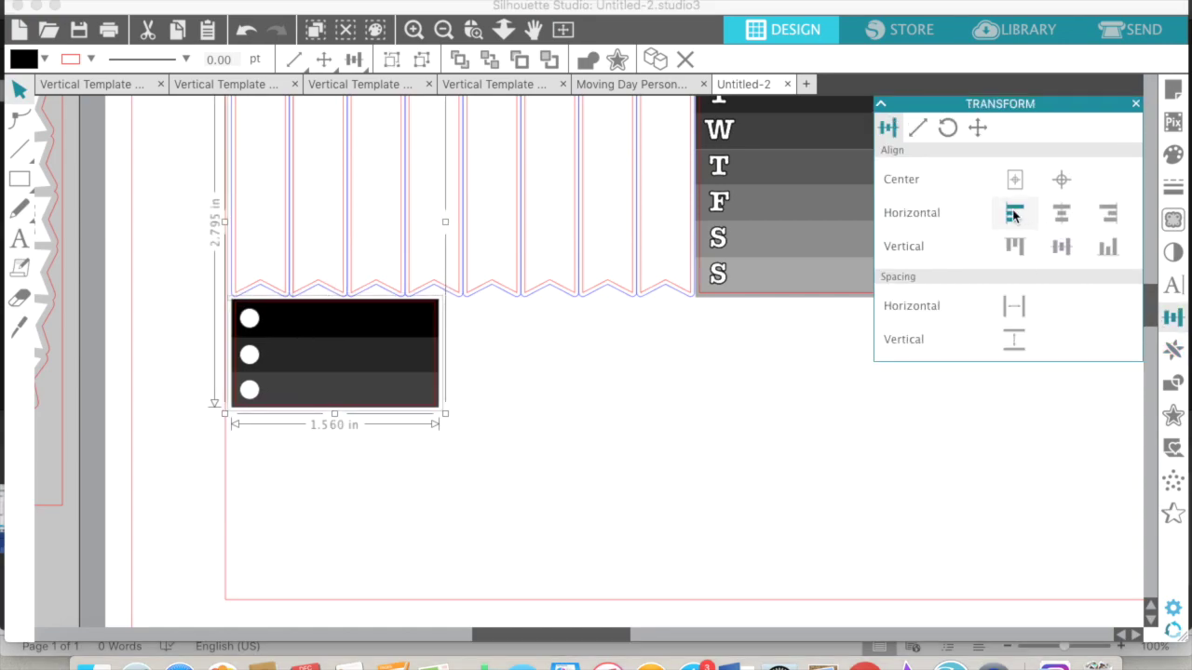
- Duplicate the three-row dotted checklist once to the right
{"action": "left_click_drag", "start_coordinate": [500, 367], "coordinate": [423, 363]}
{"action": "left_click", "coordinate": [1173, 349]}
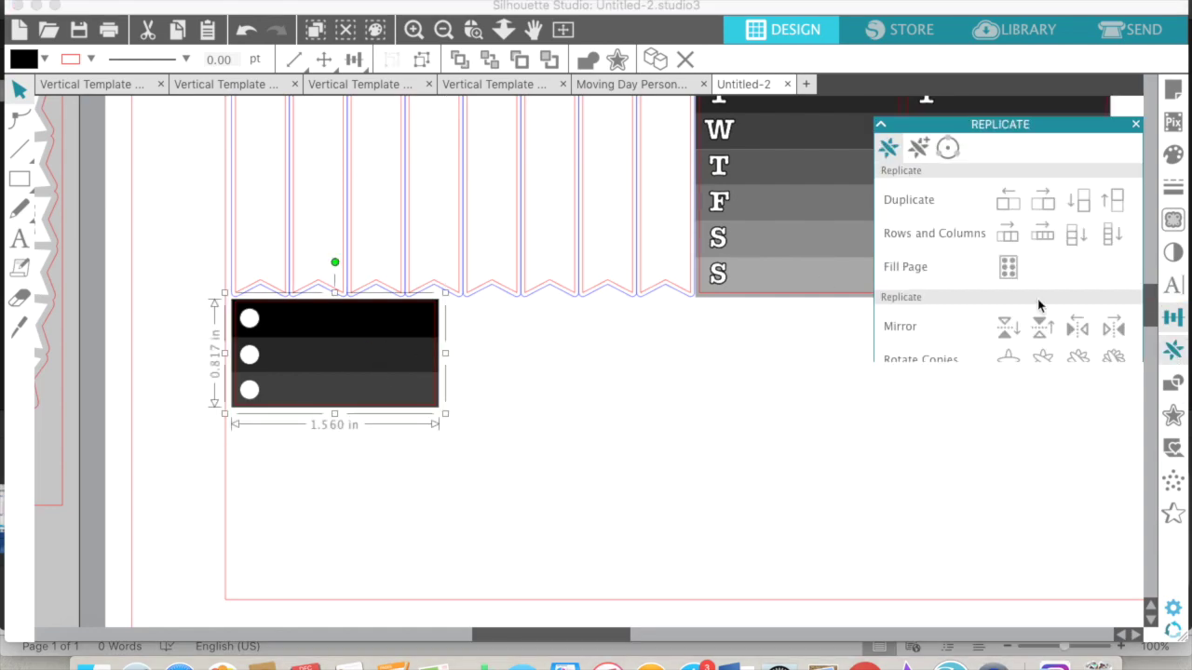
{"action": "left_click", "coordinate": [1042, 180]}
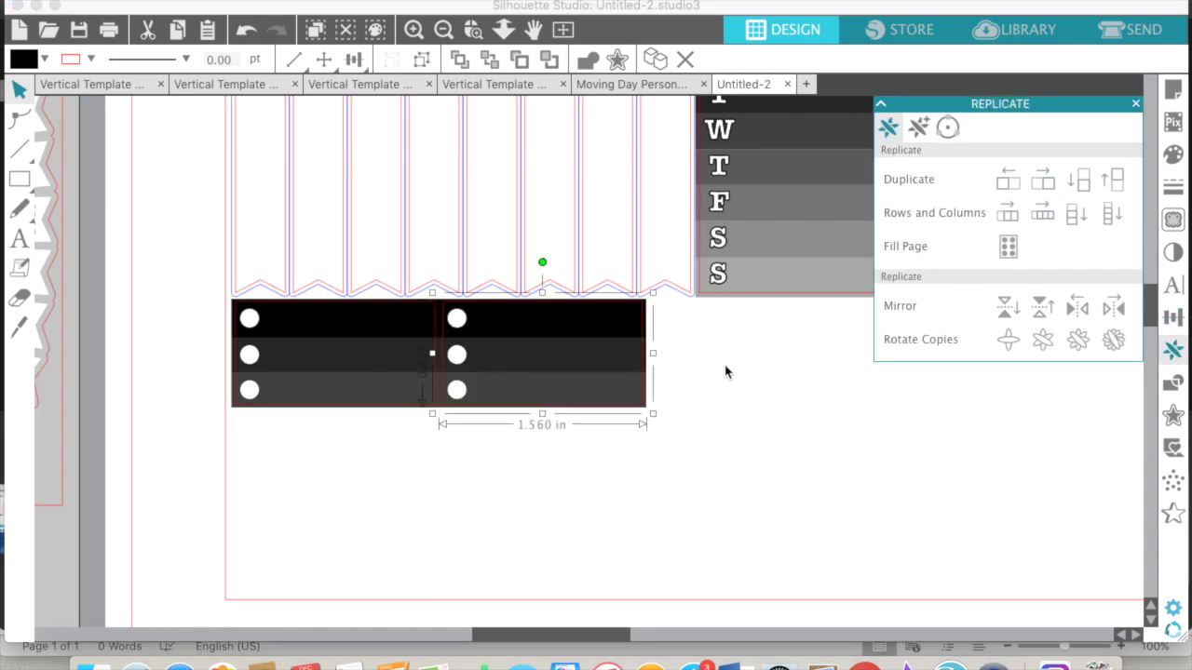
{"action": "left_click", "coordinate": [726, 372]}
{"action": "left_click", "coordinate": [444, 32]}
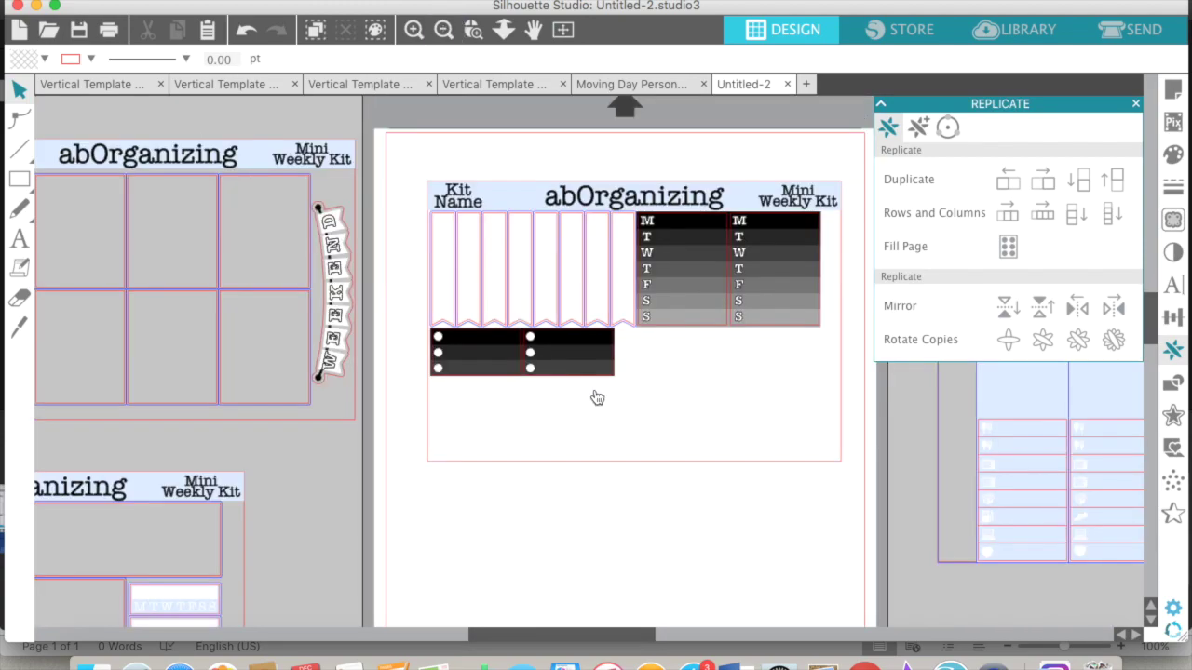
- Move the grid of round black icons into the template frame's empty area, below the weekday lists
{"action": "scroll", "coordinate": [595, 409], "scroll_direction": "down", "scroll_amount": 1}
{"action": "scroll", "coordinate": [595, 409], "scroll_direction": "down", "scroll_amount": 3}
{"action": "scroll", "coordinate": [595, 409], "scroll_direction": "right", "scroll_amount": 5}
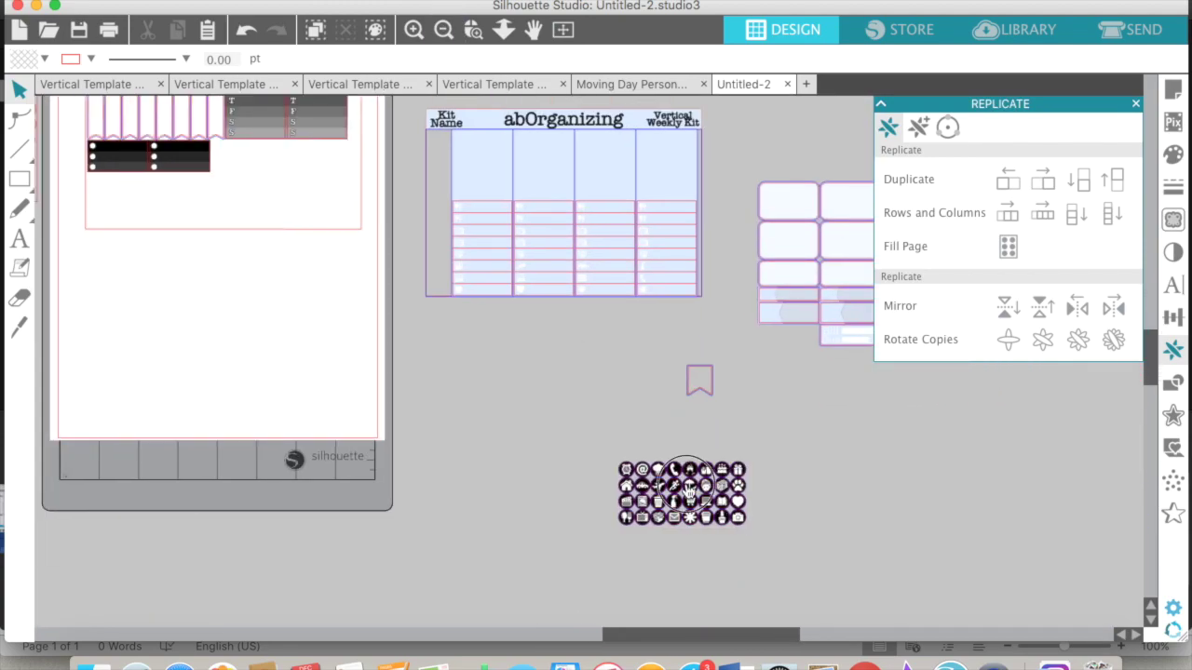
{"action": "left_click_drag", "start_coordinate": [682, 487], "coordinate": [301, 190]}
{"action": "left_click", "coordinate": [664, 404]}
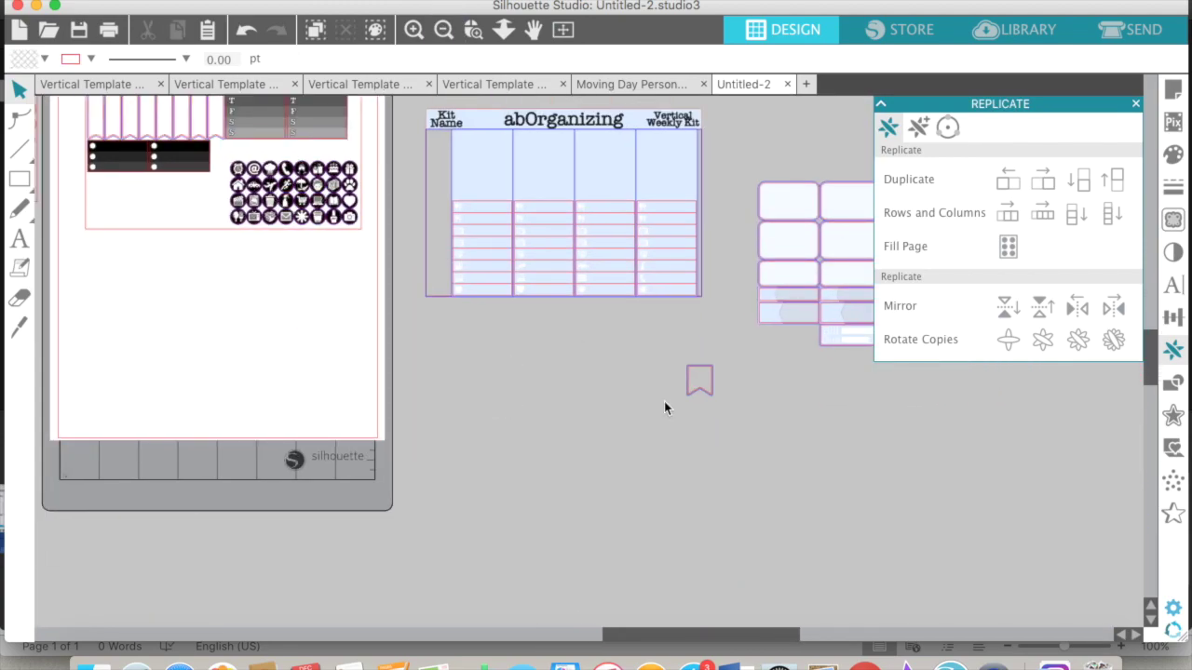
- Move the blank blue arrow label into the frame beneath the second weekday list and nudge the icon grid down below it
{"action": "scroll", "coordinate": [664, 403], "scroll_direction": "right", "scroll_amount": 4}
{"action": "scroll", "coordinate": [663, 403], "scroll_direction": "up", "scroll_amount": 5}
{"action": "scroll", "coordinate": [664, 406], "scroll_direction": "left", "scroll_amount": 3}
{"action": "left_click_drag", "start_coordinate": [975, 484], "coordinate": [400, 305]}
{"action": "left_click", "coordinate": [400, 337]}
{"action": "key", "text": "Down"}
{"action": "key", "text": "Down"}
{"action": "key", "text": "Down"}
{"action": "key", "text": "Down"}
{"action": "key", "text": "Down"}
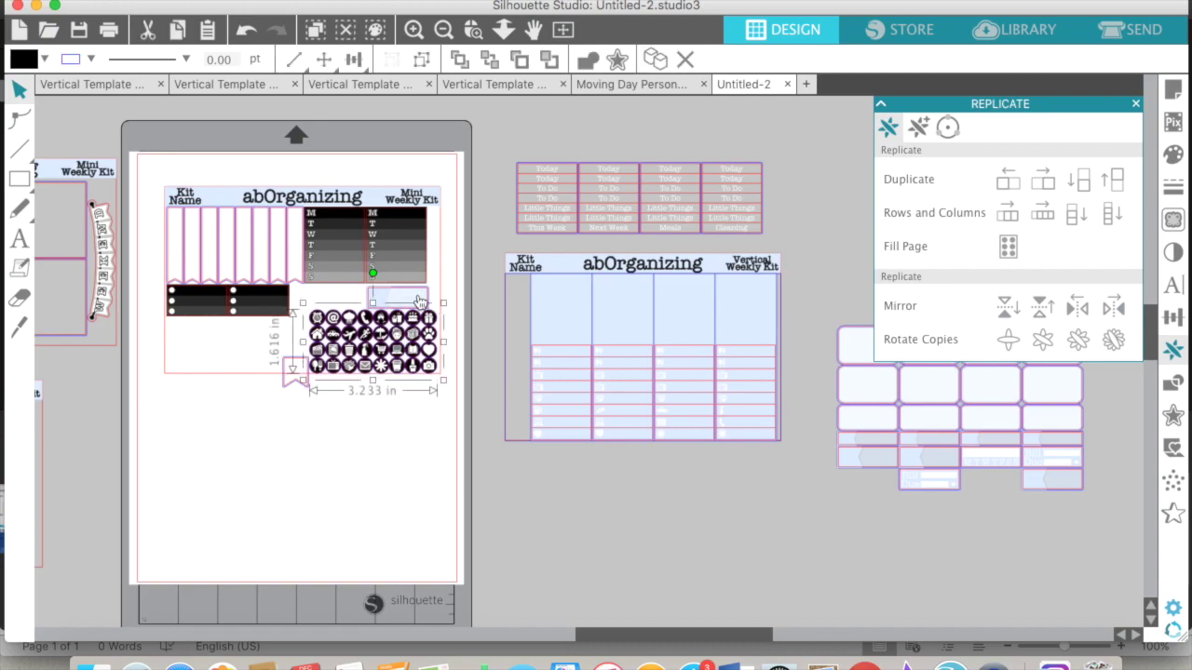
{"action": "scroll", "coordinate": [419, 300], "scroll_direction": "left", "scroll_amount": 4}
{"action": "left_click", "coordinate": [414, 30]}
{"action": "left_click", "coordinate": [414, 30]}
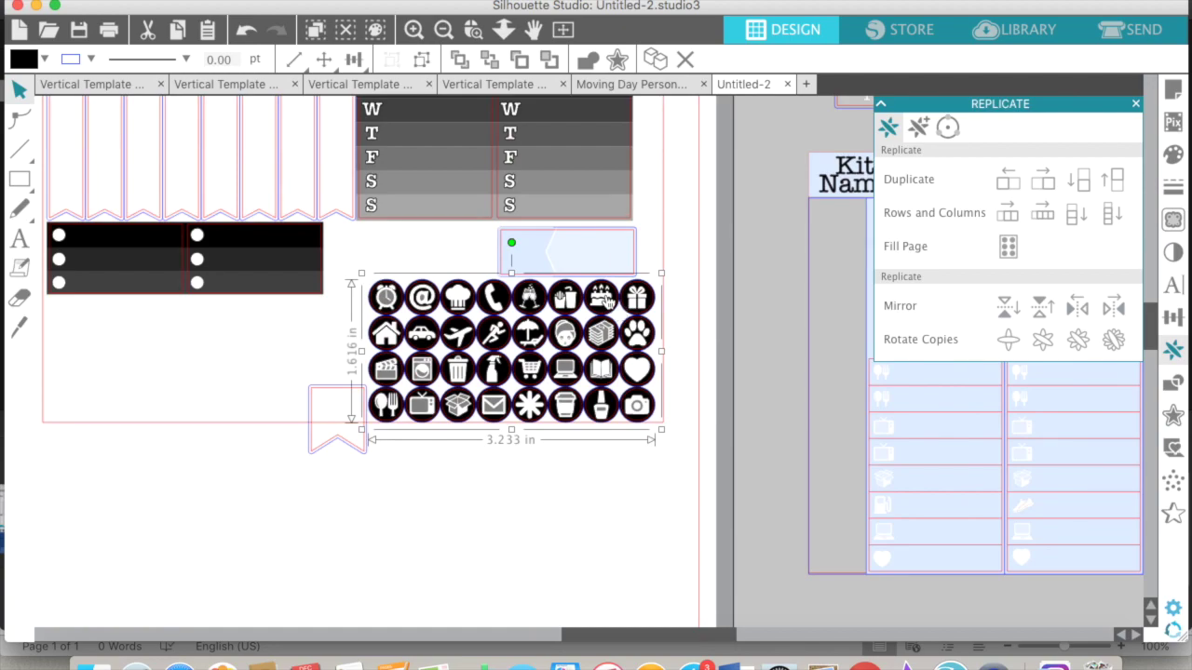
{"action": "left_click", "coordinate": [606, 247], "text": "shift"}
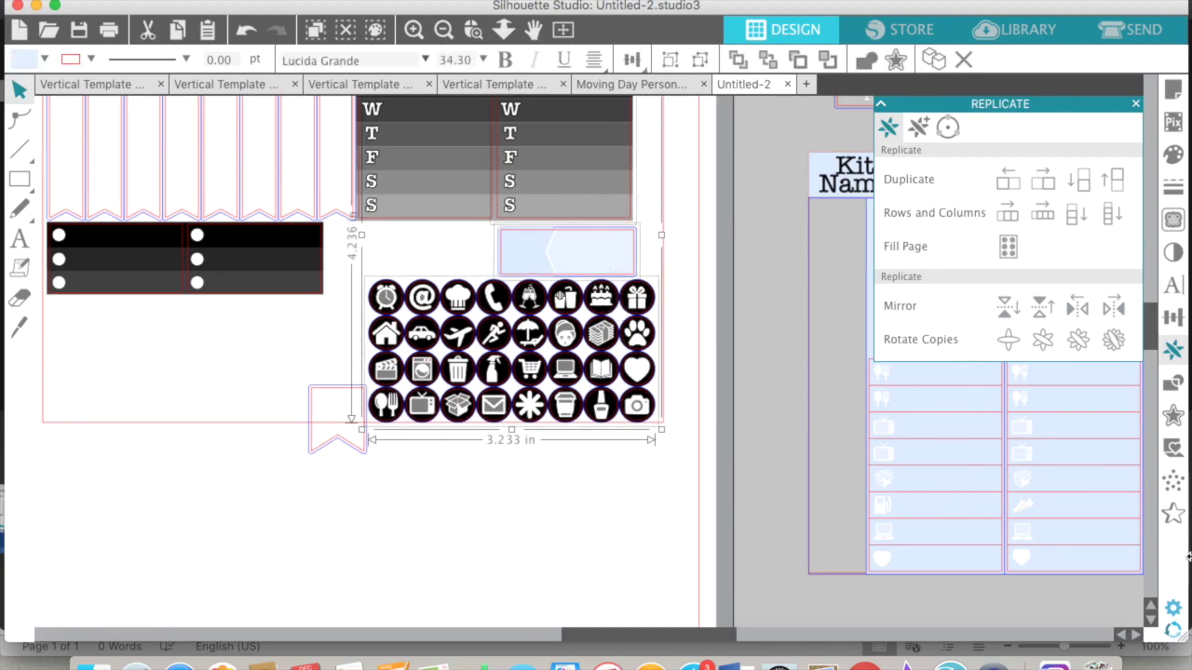
{"action": "left_click", "coordinate": [1173, 317]}
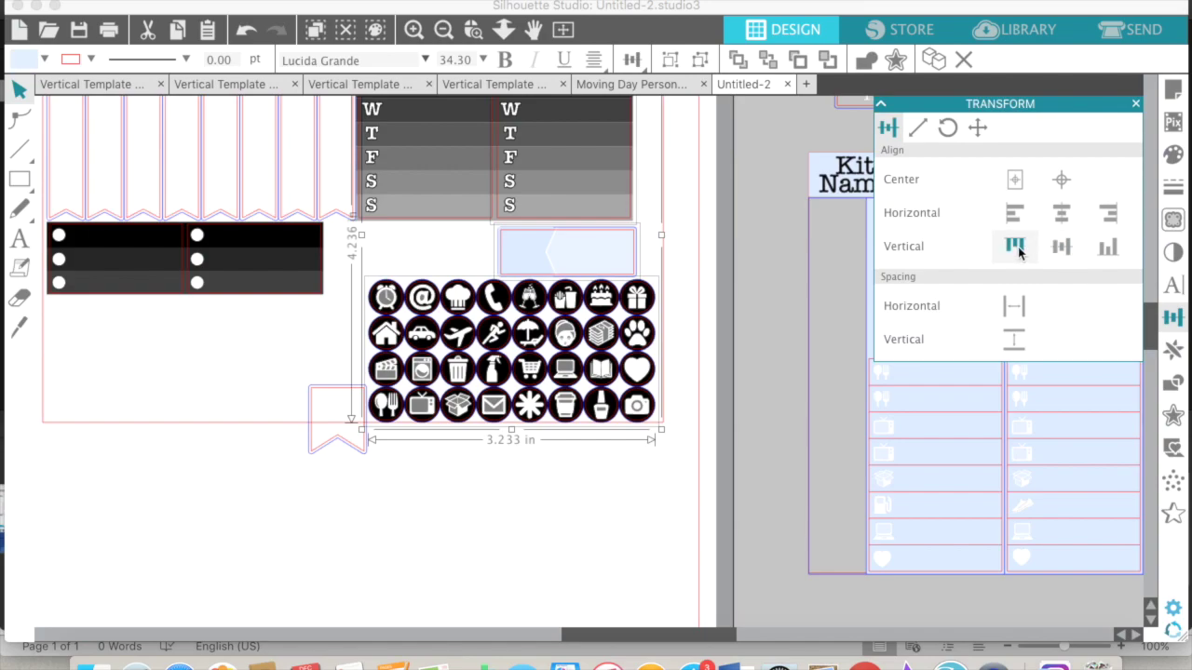
{"action": "left_click", "coordinate": [695, 313]}
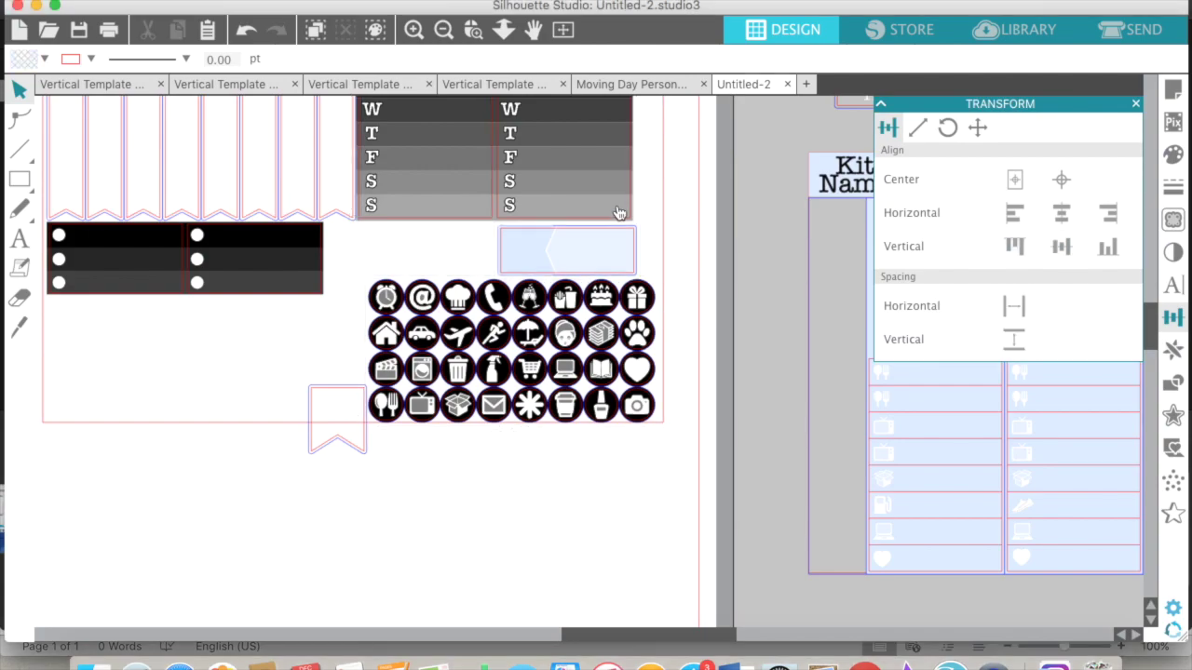
- Shift the blue arrow label slightly right and duplicate it once to the left, above the icon grid
{"action": "left_click", "coordinate": [584, 257]}
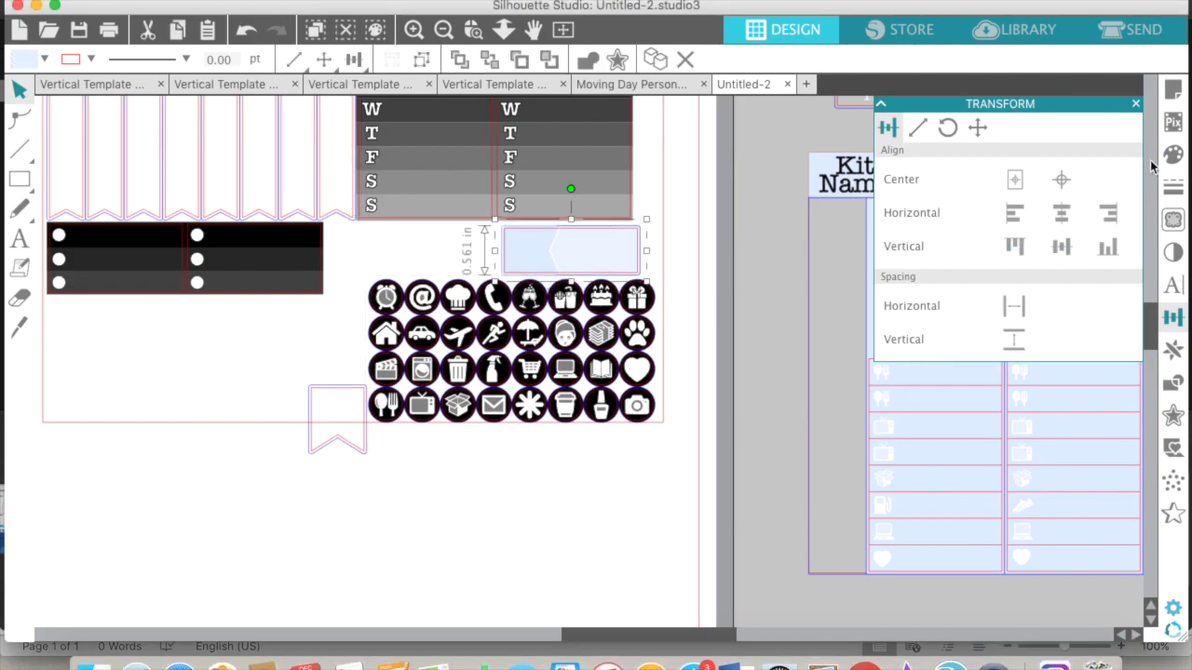
{"action": "left_click", "coordinate": [1173, 349]}
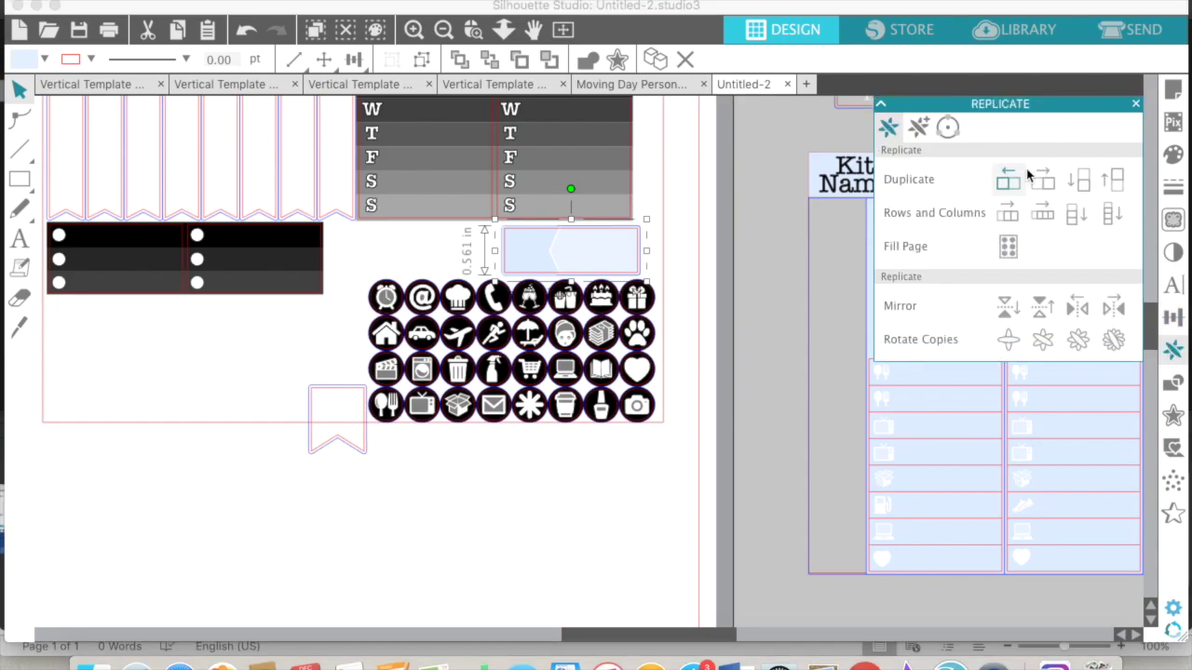
{"action": "left_click", "coordinate": [1008, 182]}
{"action": "left_click", "coordinate": [622, 533]}
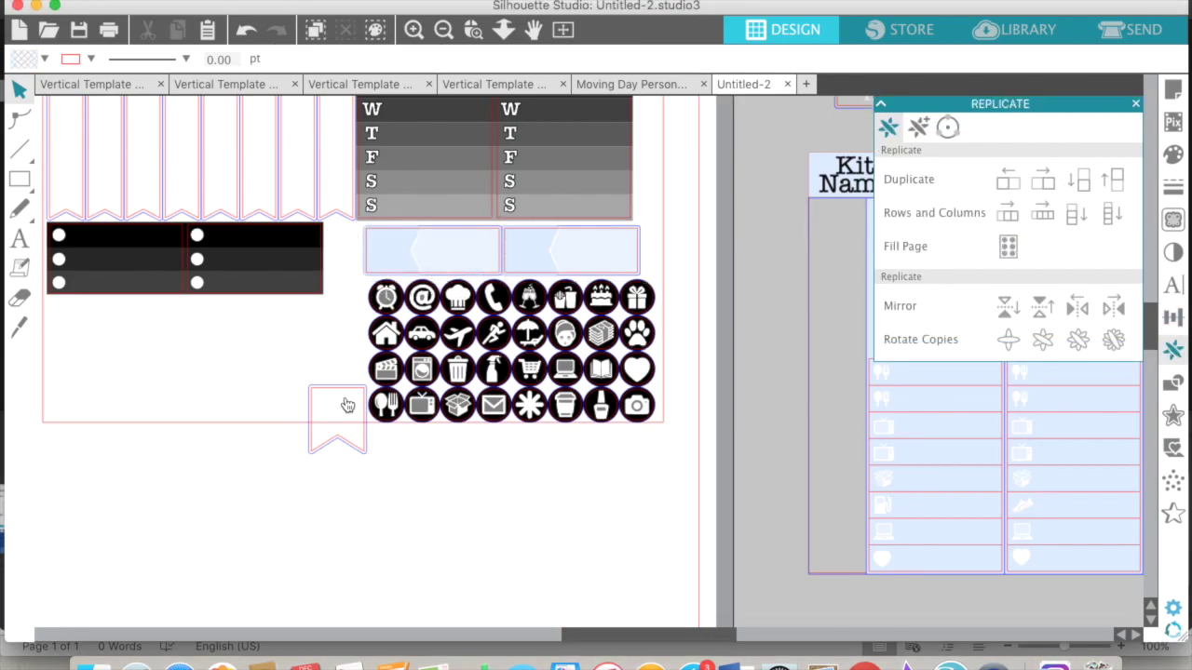
- Move the small notched flag directly below the first dotted checklist, at its left edge
{"action": "left_click_drag", "start_coordinate": [350, 391], "coordinate": [312, 311]}
{"action": "scroll", "coordinate": [313, 313], "scroll_direction": "right", "scroll_amount": 5}
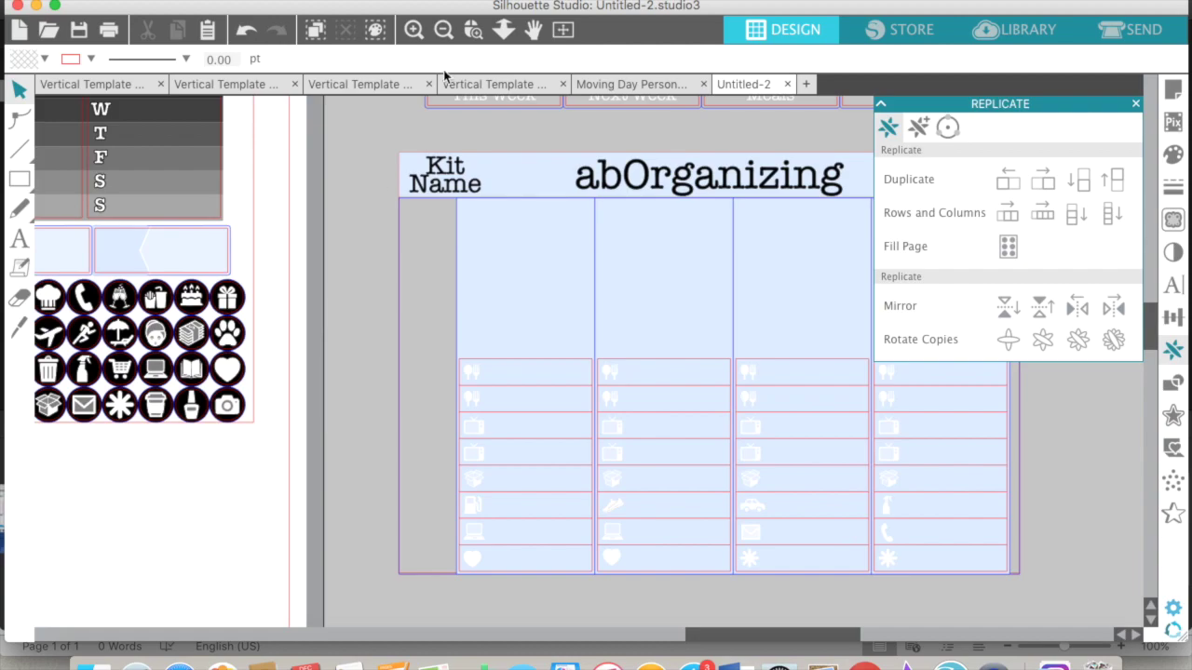
{"action": "left_click", "coordinate": [454, 25]}
{"action": "left_click", "coordinate": [450, 27]}
{"action": "left_click", "coordinate": [450, 28]}
{"action": "left_click", "coordinate": [451, 28]}
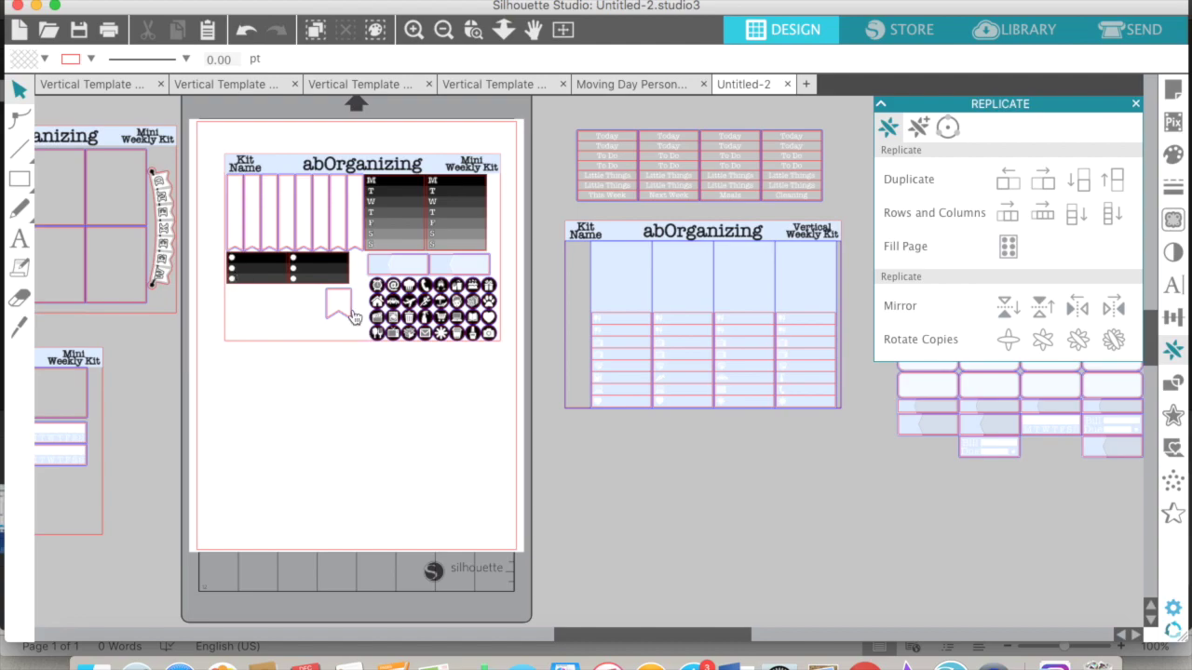
{"action": "scroll", "coordinate": [354, 318], "scroll_direction": "left", "scroll_amount": 5}
{"action": "left_click", "coordinate": [414, 28]}
{"action": "left_click", "coordinate": [414, 28]}
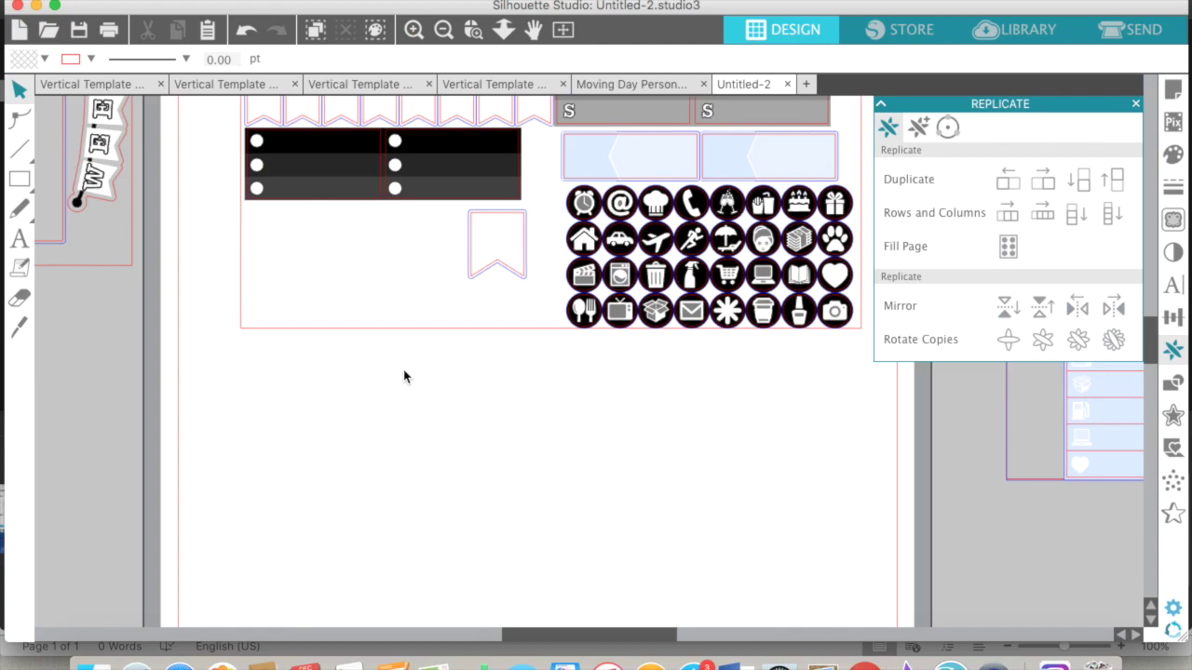
{"action": "scroll", "coordinate": [518, 374], "scroll_direction": "up", "scroll_amount": 5}
{"action": "left_click_drag", "start_coordinate": [521, 424], "coordinate": [298, 419]}
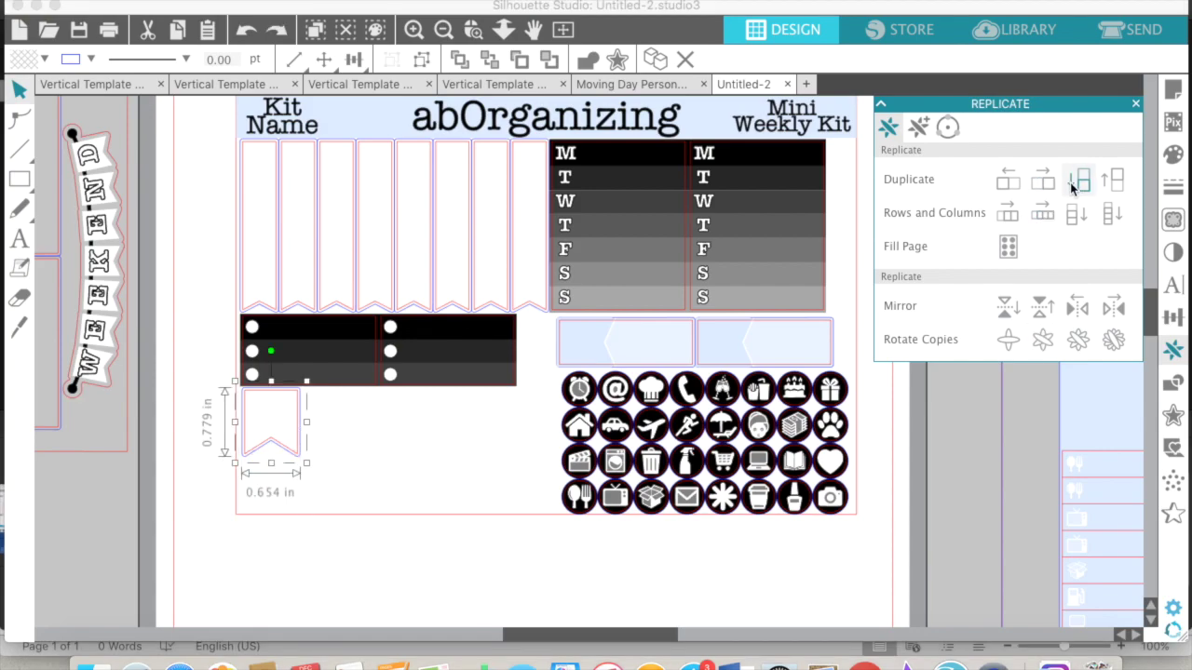
- Make one rotated copy of the small flag so that it lies sideways over the original
{"action": "left_click", "coordinate": [921, 130]}
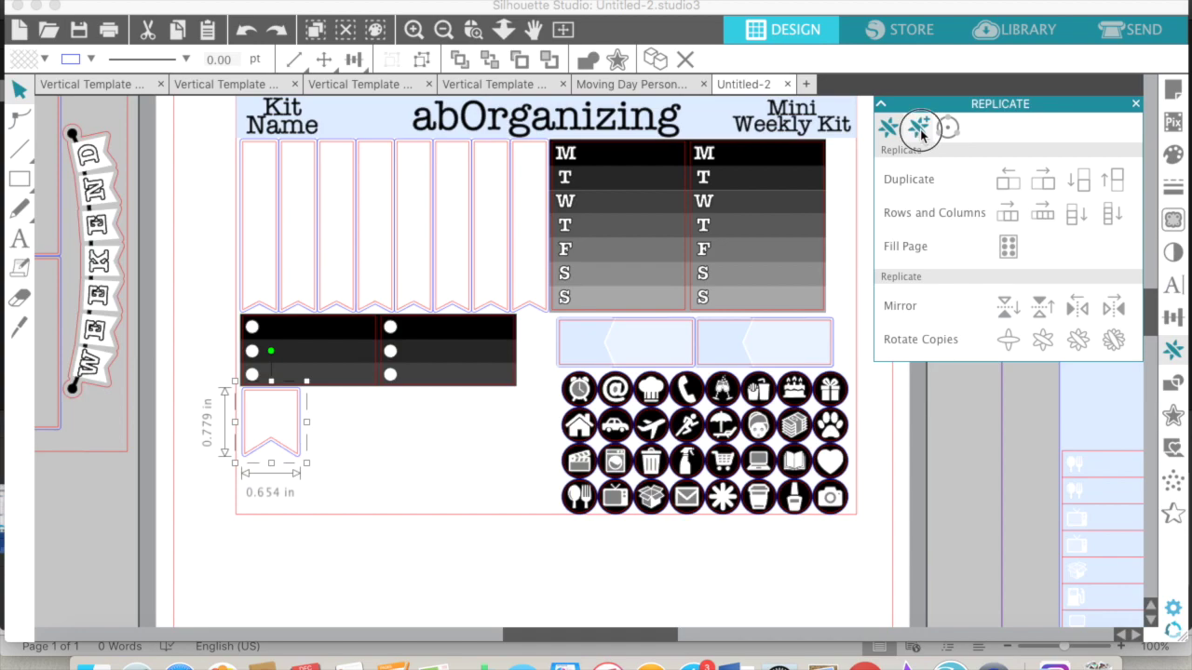
{"action": "left_click", "coordinate": [946, 128]}
{"action": "left_click", "coordinate": [921, 128]}
{"action": "left_click", "coordinate": [947, 130]}
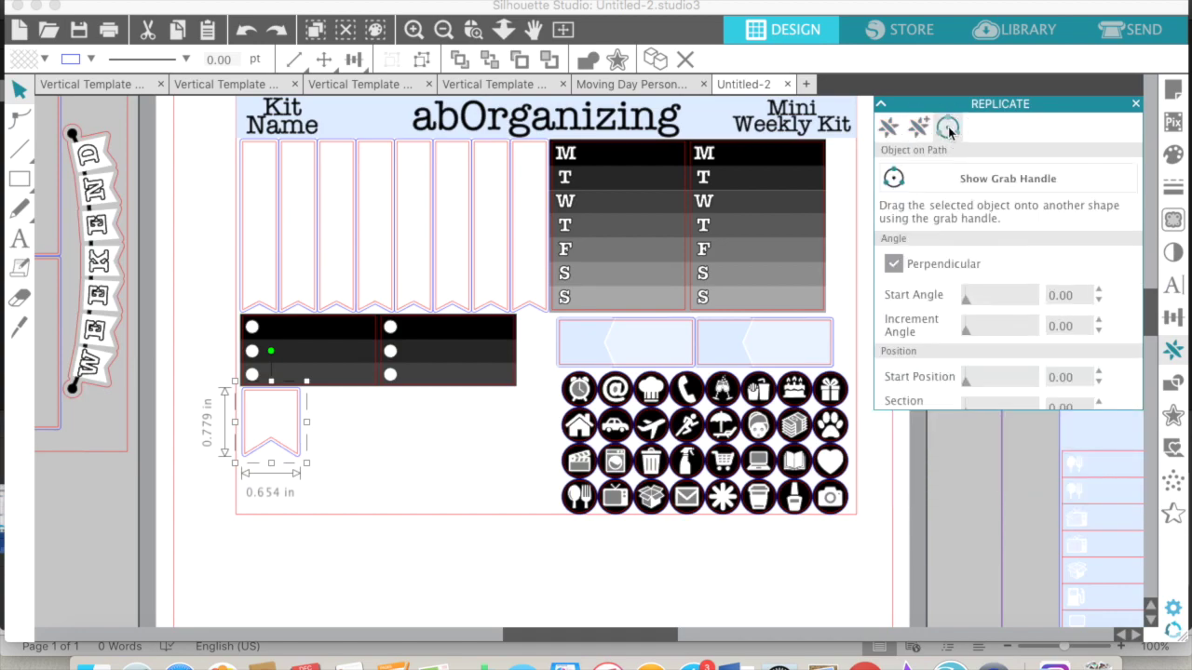
{"action": "left_click", "coordinate": [887, 128]}
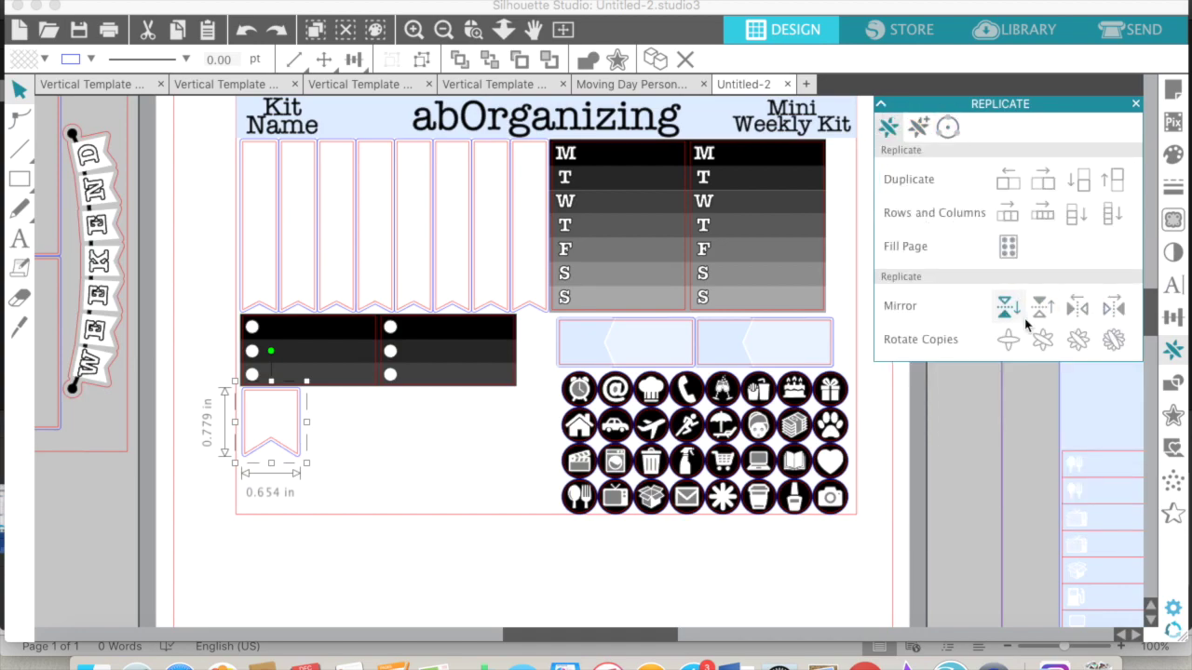
{"action": "left_click", "coordinate": [1015, 344]}
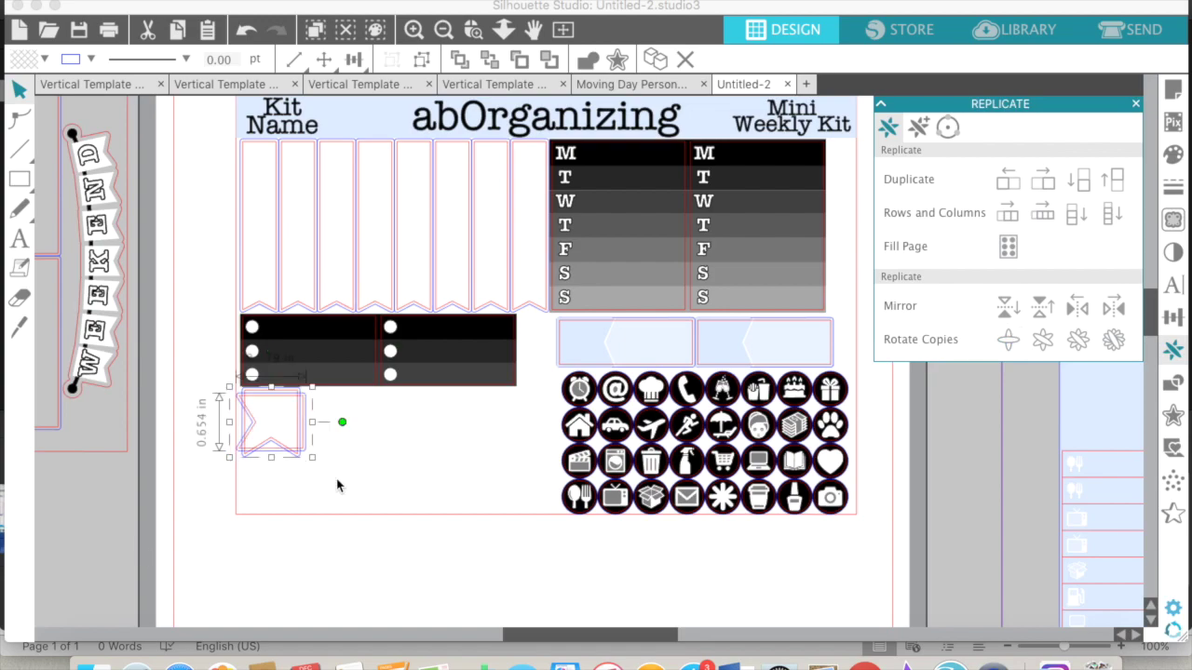
- Delete the upright original flag and nudge the sideways flag right, inside the frame's left edge
{"action": "left_click", "coordinate": [295, 473]}
{"action": "left_click", "coordinate": [301, 454]}
{"action": "key", "text": "Delete"}
{"action": "left_click", "coordinate": [306, 447]}
{"action": "key", "text": "Right"}
{"action": "key", "text": "Right"}
{"action": "key", "text": "Right"}
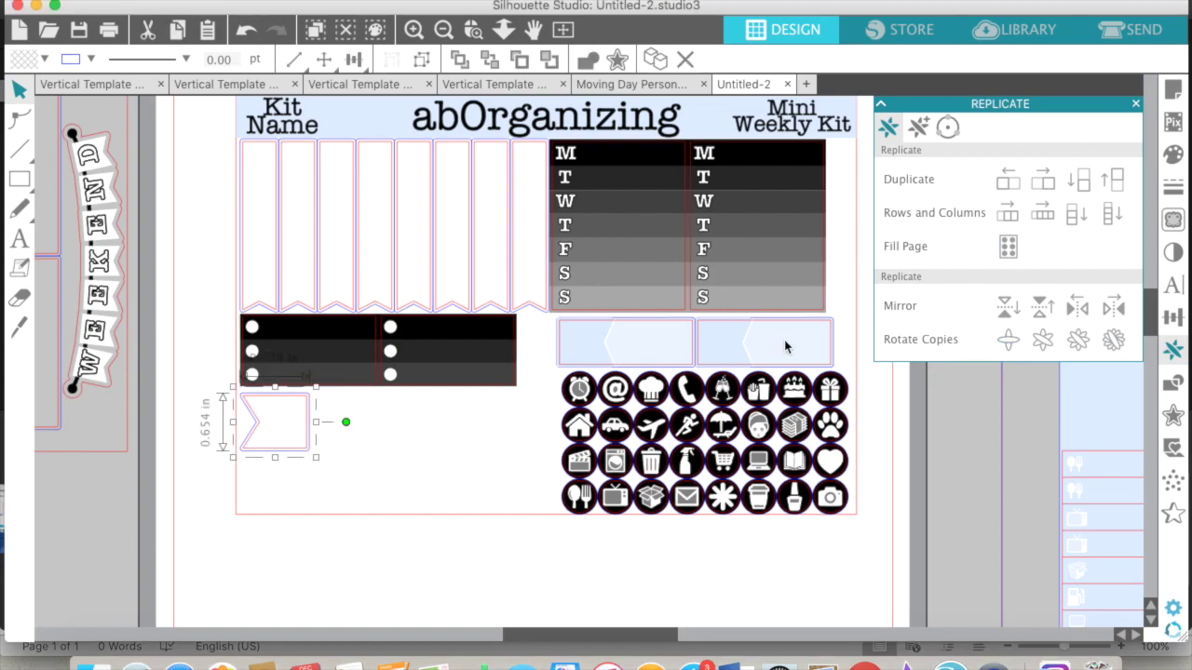
{"action": "left_click", "coordinate": [1086, 343]}
{"action": "key", "text": "super+z"}
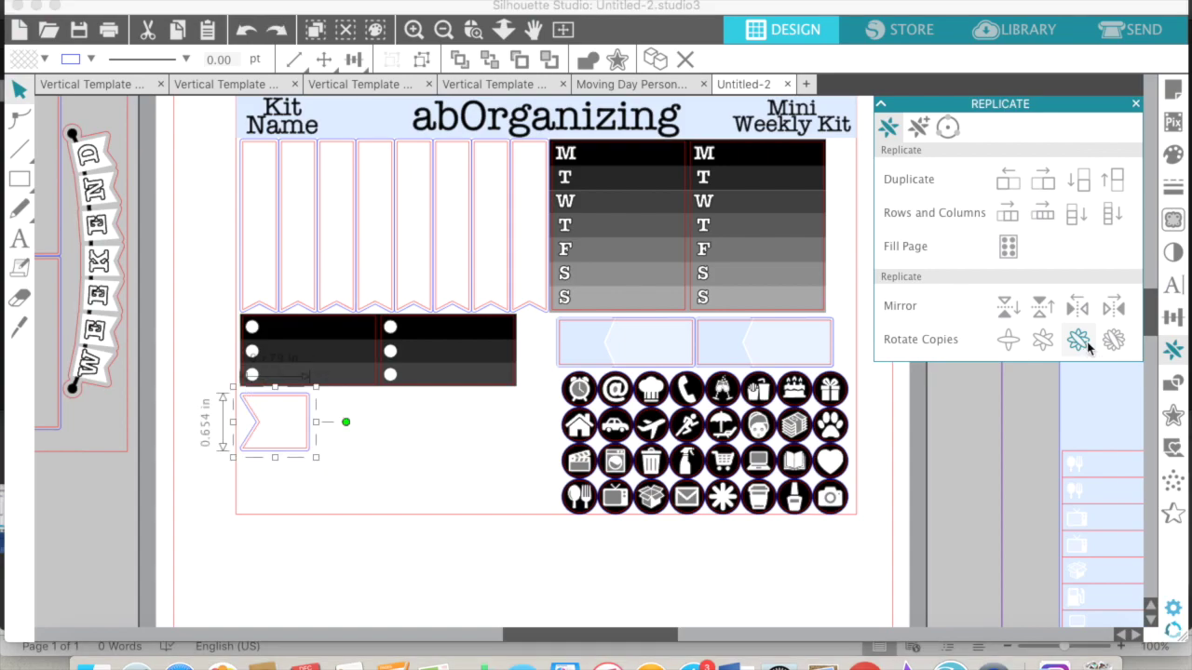
{"action": "left_click", "coordinate": [1040, 341]}
{"action": "key", "text": "super+z"}
- Make rotated copies of the sideways flag, place the opposite-facing one directly below the first and delete the leftover upright copy
{"action": "left_click", "coordinate": [1005, 341]}
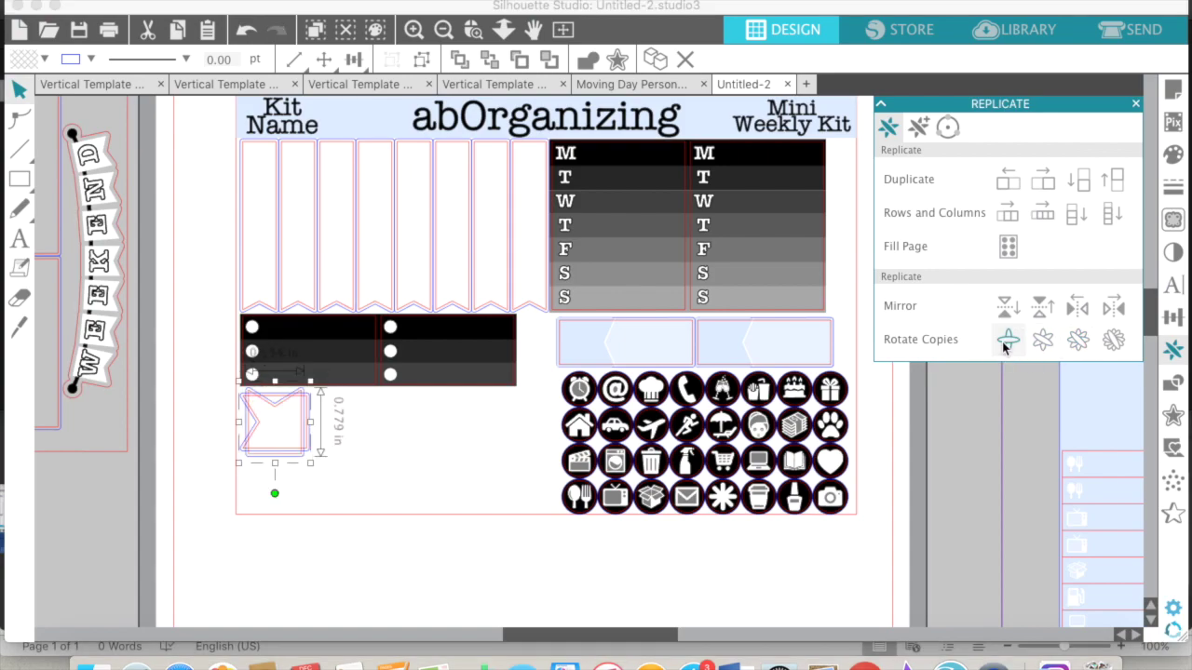
{"action": "left_click_drag", "start_coordinate": [258, 452], "coordinate": [260, 504]}
{"action": "left_click", "coordinate": [259, 504]}
{"action": "left_click", "coordinate": [301, 440]}
{"action": "key", "text": "Delete"}
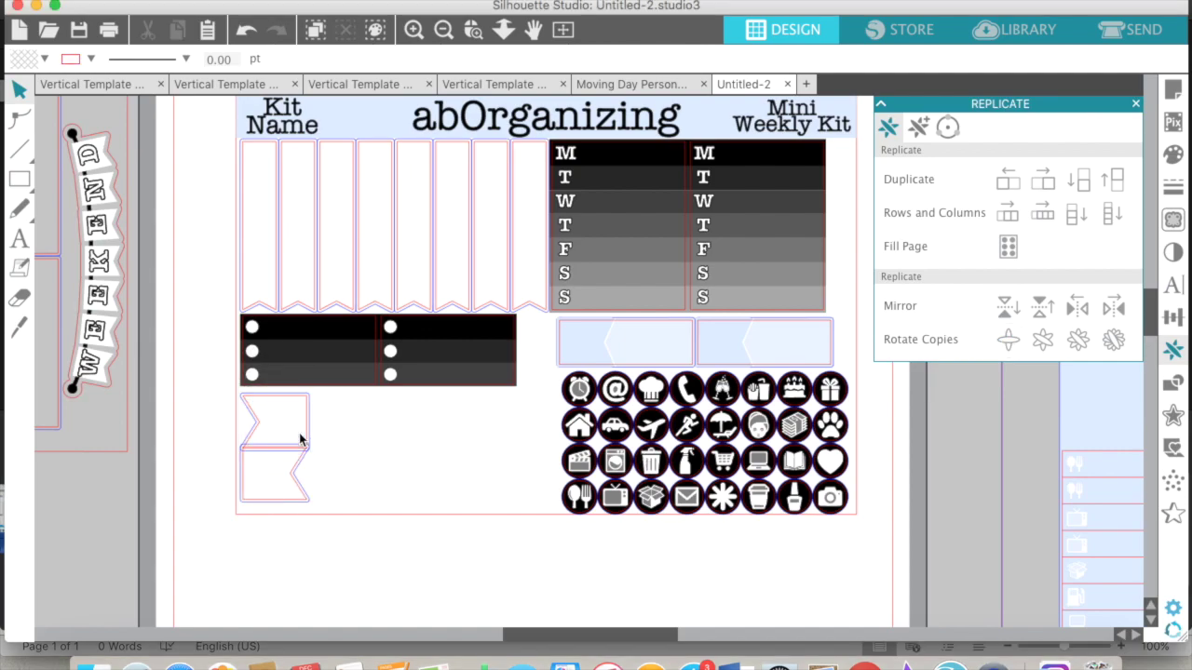
{"action": "left_click_drag", "start_coordinate": [300, 484], "coordinate": [298, 494]}
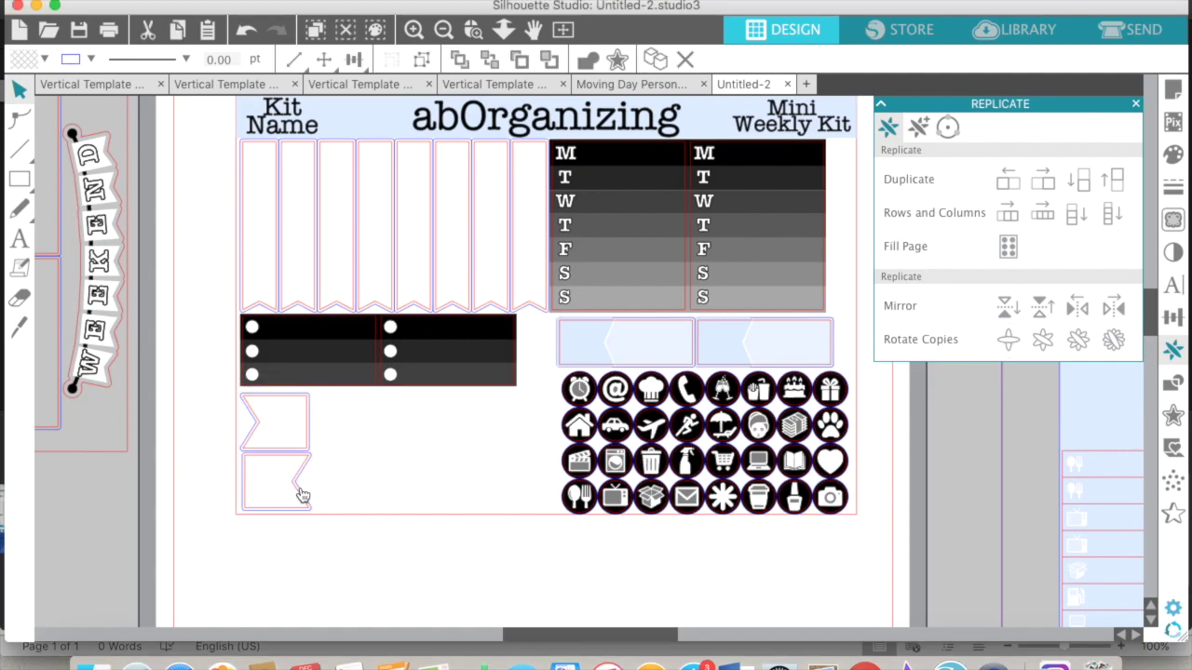
{"action": "left_click", "coordinate": [337, 417]}
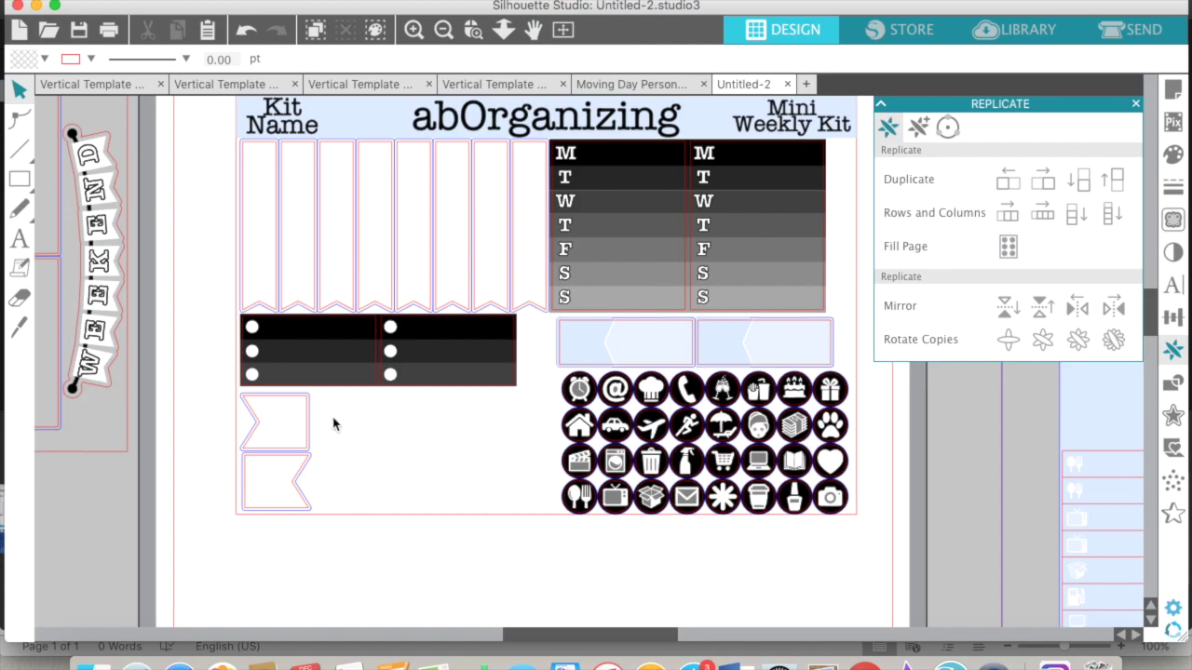
- Nudge the icon grid up and right until it sits inside the frame's bottom-right corner
{"action": "scroll", "coordinate": [444, 438], "scroll_direction": "down", "scroll_amount": 2}
{"action": "scroll", "coordinate": [444, 433], "scroll_direction": "right", "scroll_amount": 5}
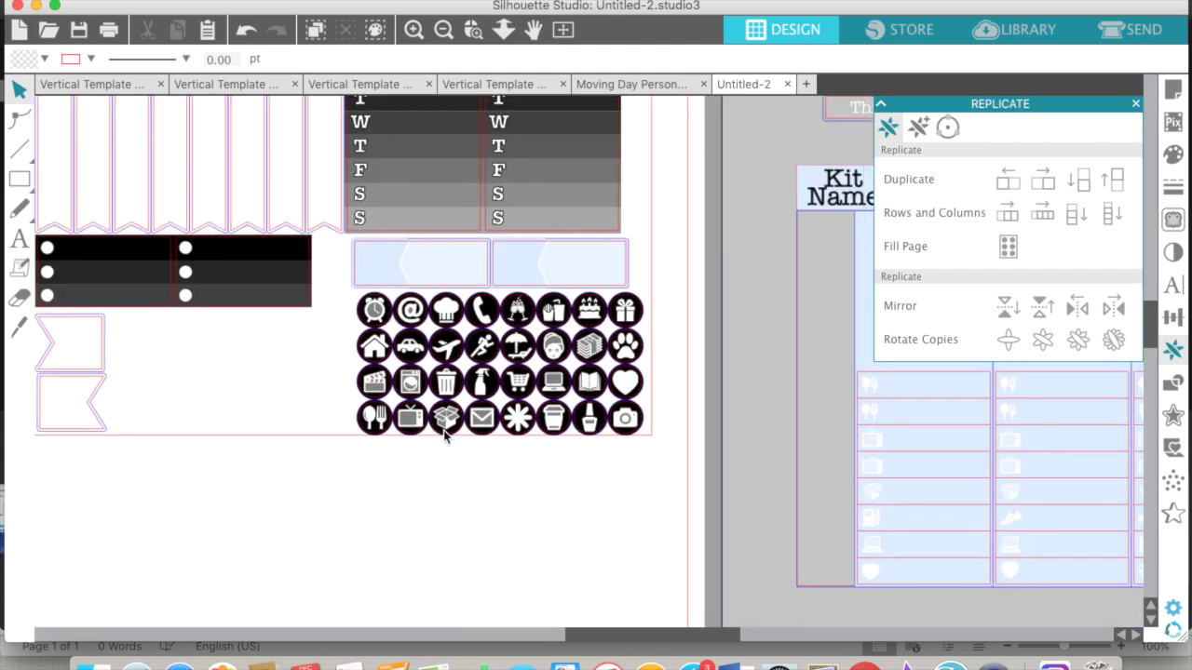
{"action": "left_click", "coordinate": [413, 29]}
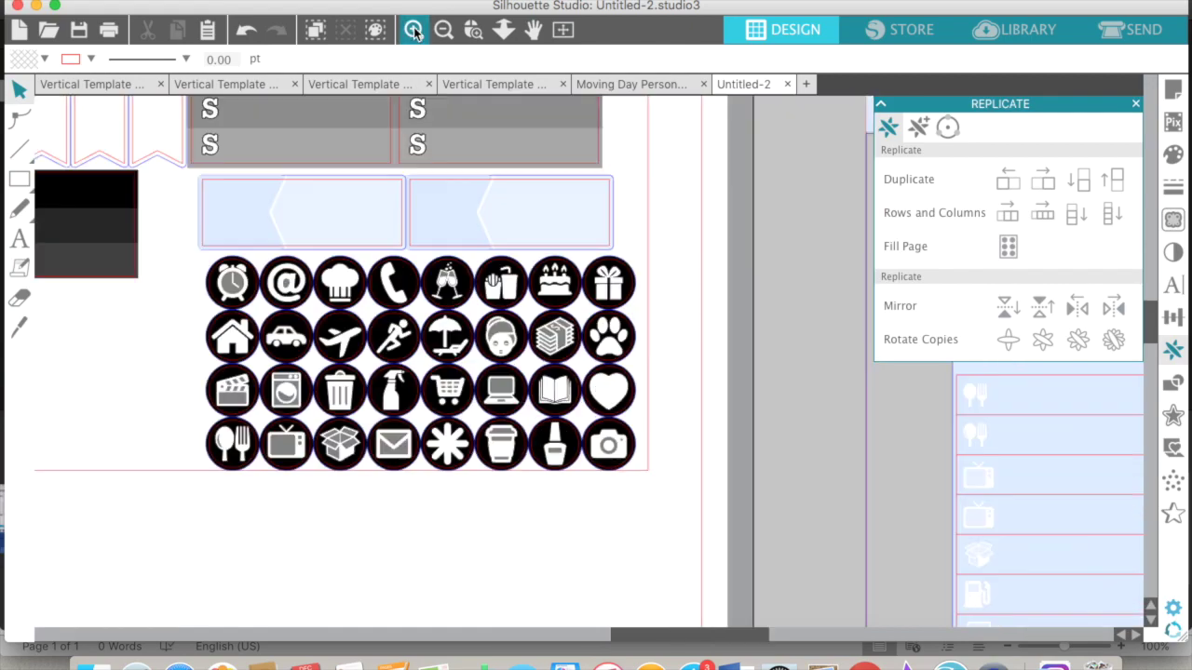
{"action": "left_click", "coordinate": [413, 30]}
{"action": "left_click", "coordinate": [642, 501]}
{"action": "key", "text": "Up"}
{"action": "key", "text": "Up"}
{"action": "key", "text": "Up"}
{"action": "key", "text": "Up"}
{"action": "key", "text": "Up"}
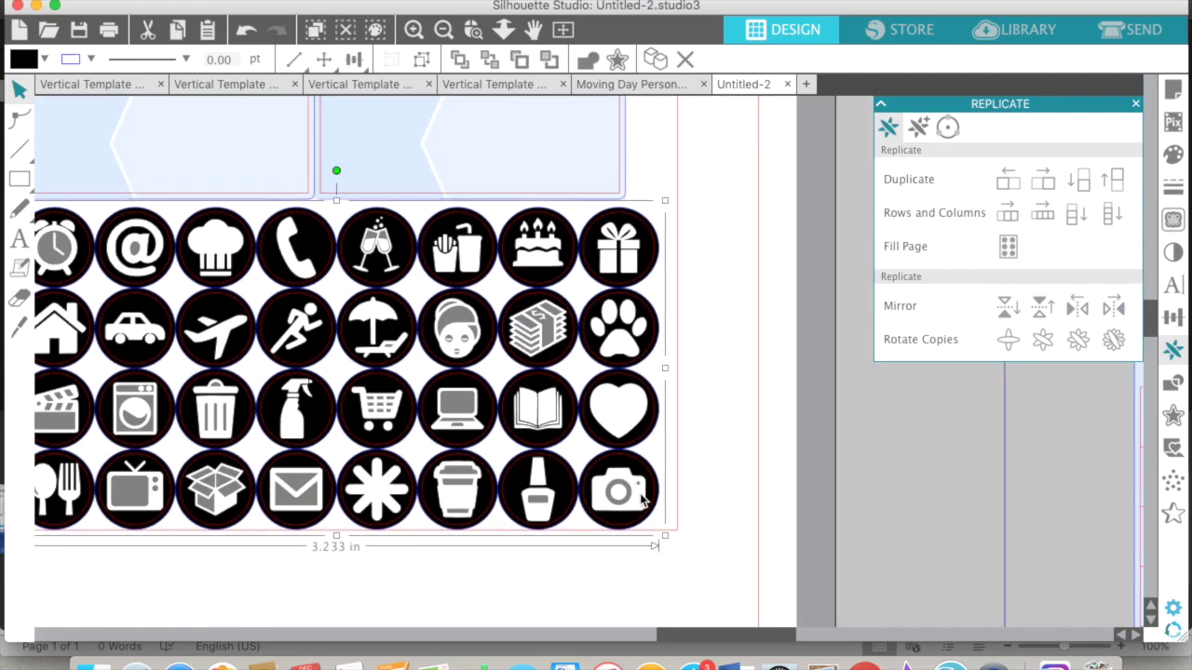
{"action": "key", "text": "Right"}
{"action": "key", "text": "Right"}
{"action": "key", "text": "Right"}
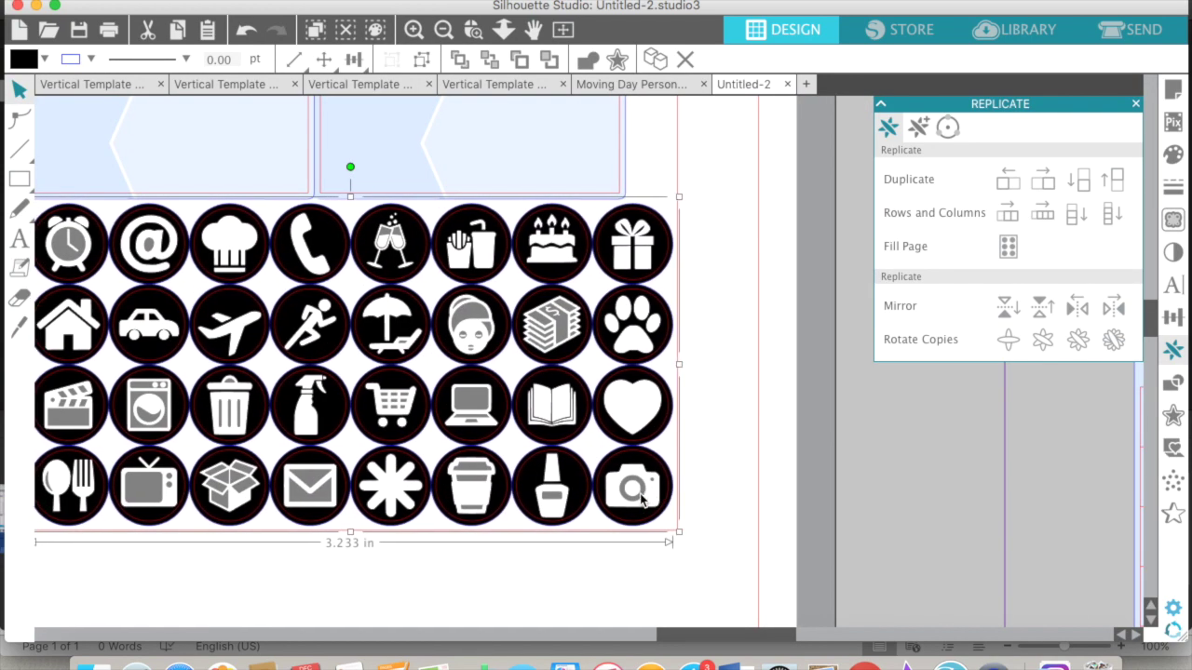
{"action": "scroll", "coordinate": [642, 501], "scroll_direction": "down", "scroll_amount": 3}
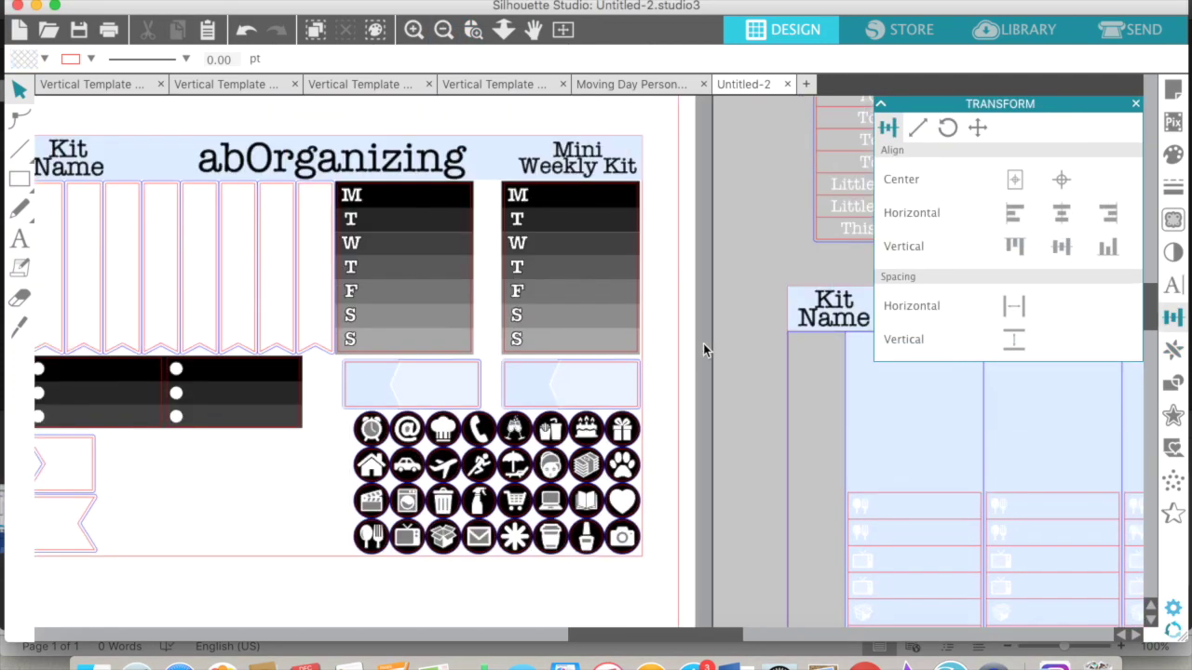
- Space the two weekday lists and the last tall flag evenly in the horizontal direction
{"action": "scroll", "coordinate": [703, 348], "scroll_direction": "left", "scroll_amount": 2}
{"action": "left_click", "coordinate": [633, 259]}
{"action": "left_click", "coordinate": [506, 259], "text": "shift"}
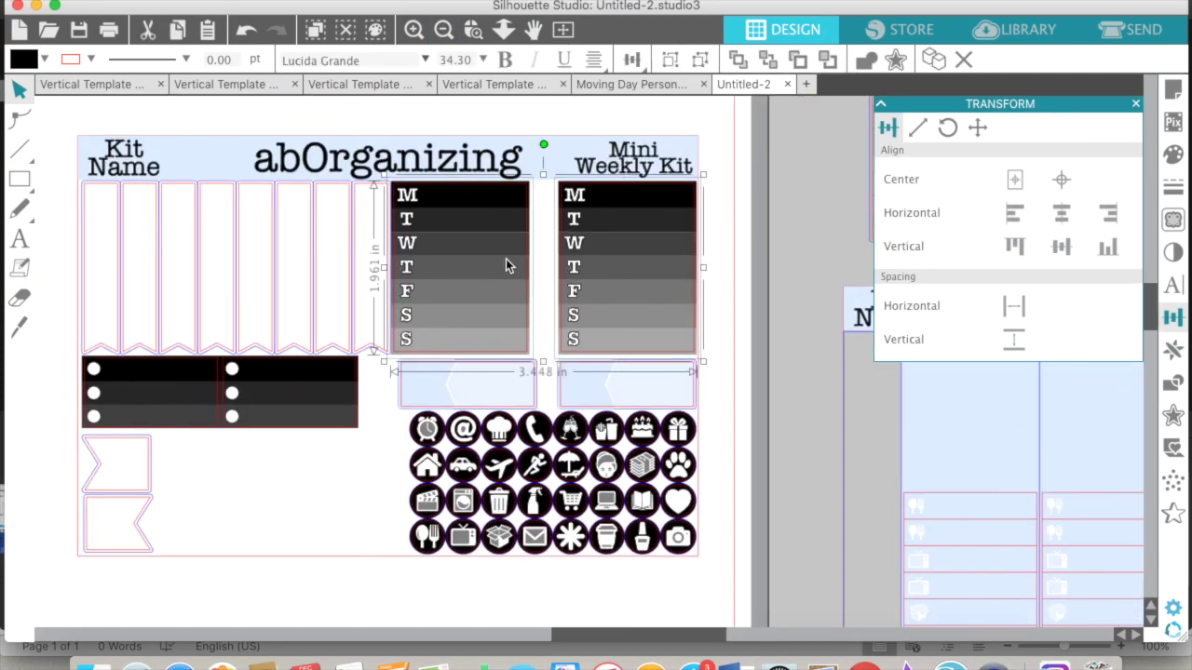
{"action": "scroll", "coordinate": [505, 259], "scroll_direction": "down", "scroll_amount": 4}
{"action": "left_click", "coordinate": [318, 223], "text": "shift"}
{"action": "left_click", "coordinate": [1014, 306]}
- Center the first blue arrow label horizontally under the first weekday list
{"action": "left_click", "coordinate": [428, 259]}
{"action": "left_click", "coordinate": [466, 216], "text": "shift"}
{"action": "left_click", "coordinate": [1061, 213]}
{"action": "left_click", "coordinate": [729, 325]}
- Align the right edge of the second dotted checklist with the last tall flag
{"action": "scroll", "coordinate": [729, 325], "scroll_direction": "left", "scroll_amount": 4}
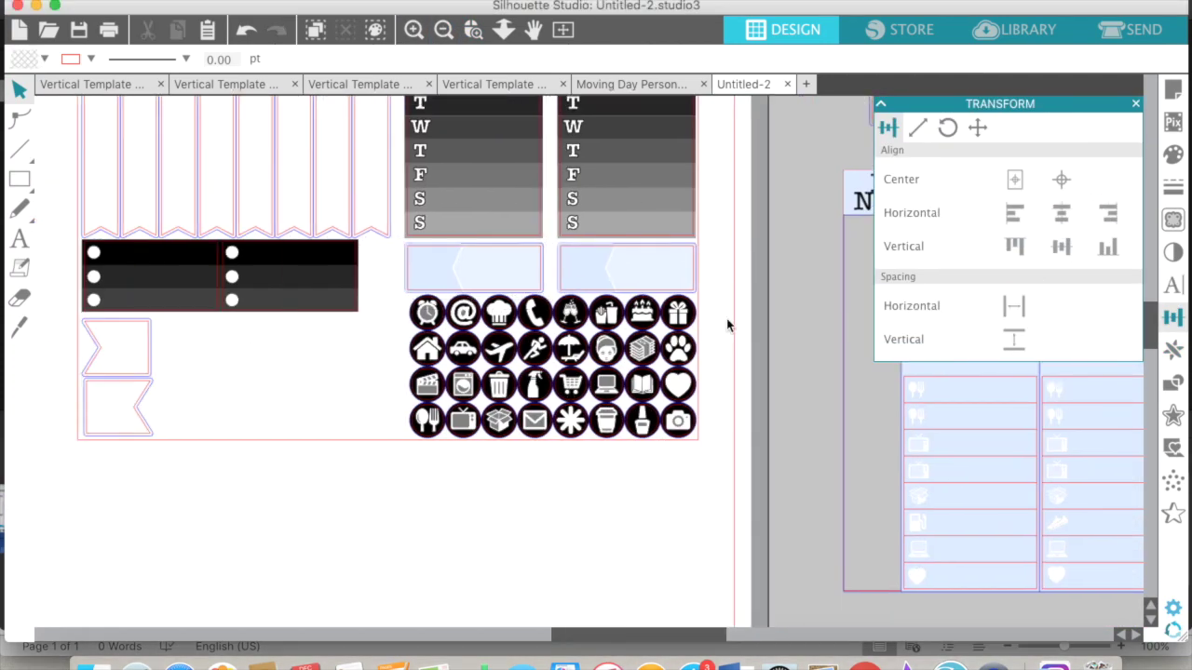
{"action": "scroll", "coordinate": [729, 324], "scroll_direction": "up", "scroll_amount": 3}
{"action": "left_click", "coordinate": [413, 391]}
{"action": "left_click", "coordinate": [473, 326], "text": "shift"}
{"action": "left_click", "coordinate": [1107, 213]}
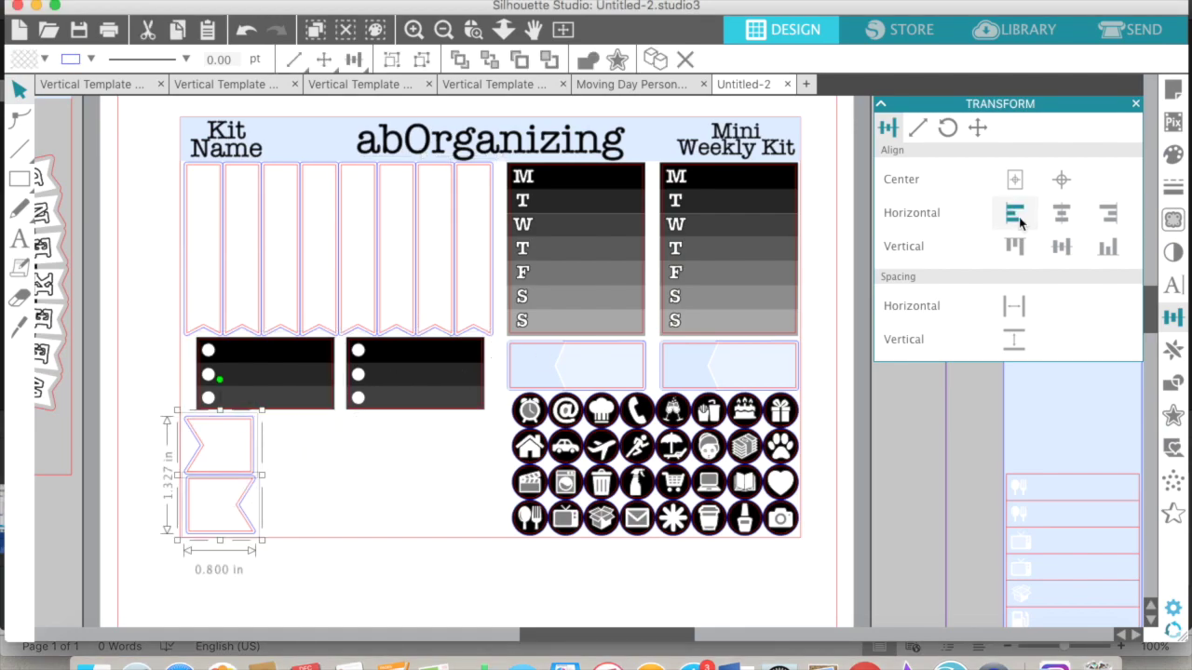
- Align the left edges of the two small banner flags under the dotted checklists
{"action": "left_click", "coordinate": [1019, 221]}
{"action": "right_click", "coordinate": [213, 452]}
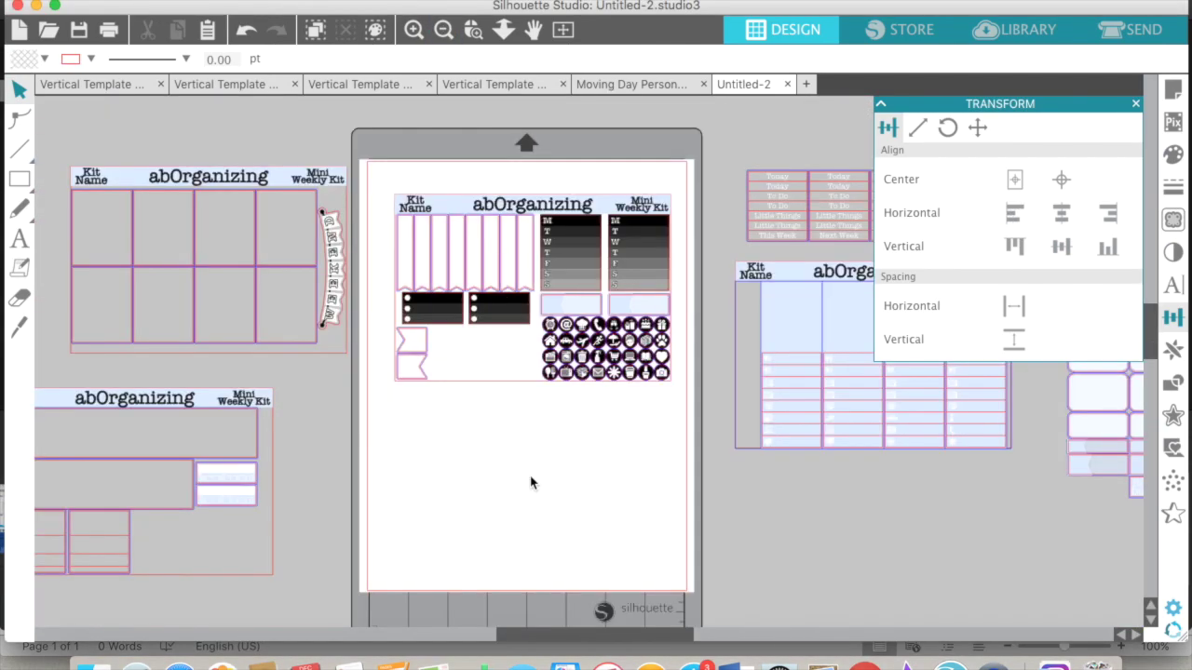
- Copy the third template's header and 7 by 4.775 in frame, and place the copy below it on the page
{"action": "scroll", "coordinate": [531, 482], "scroll_direction": "down", "scroll_amount": 3}
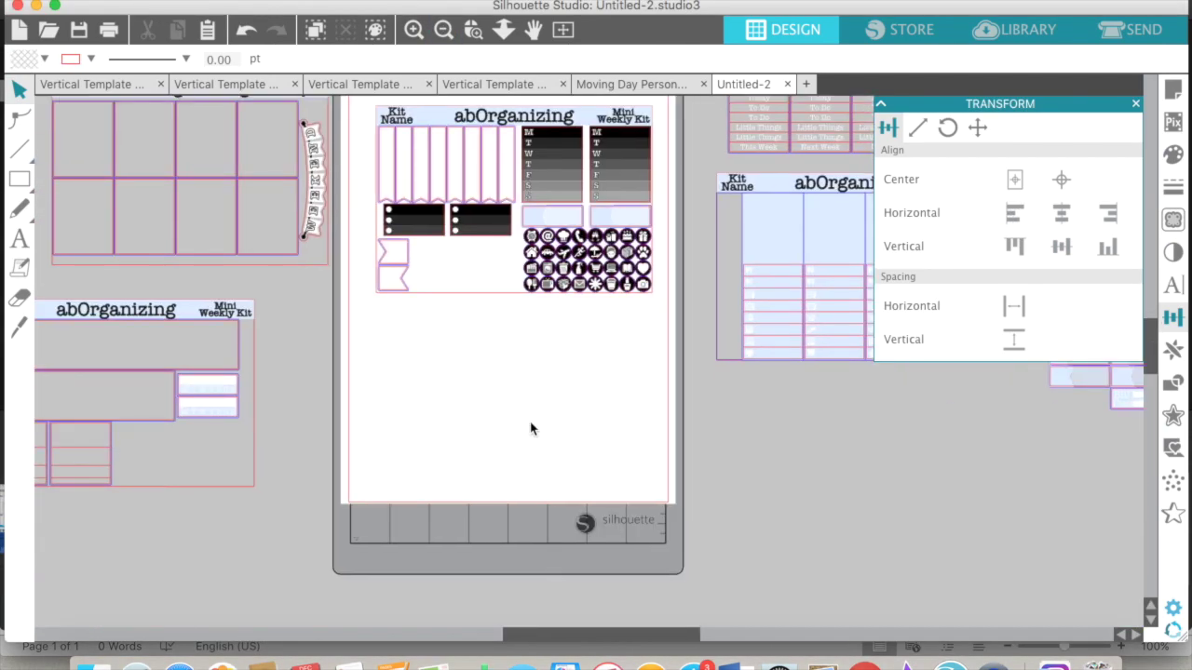
{"action": "scroll", "coordinate": [496, 267], "scroll_direction": "right", "scroll_amount": 3}
{"action": "left_click", "coordinate": [366, 116]}
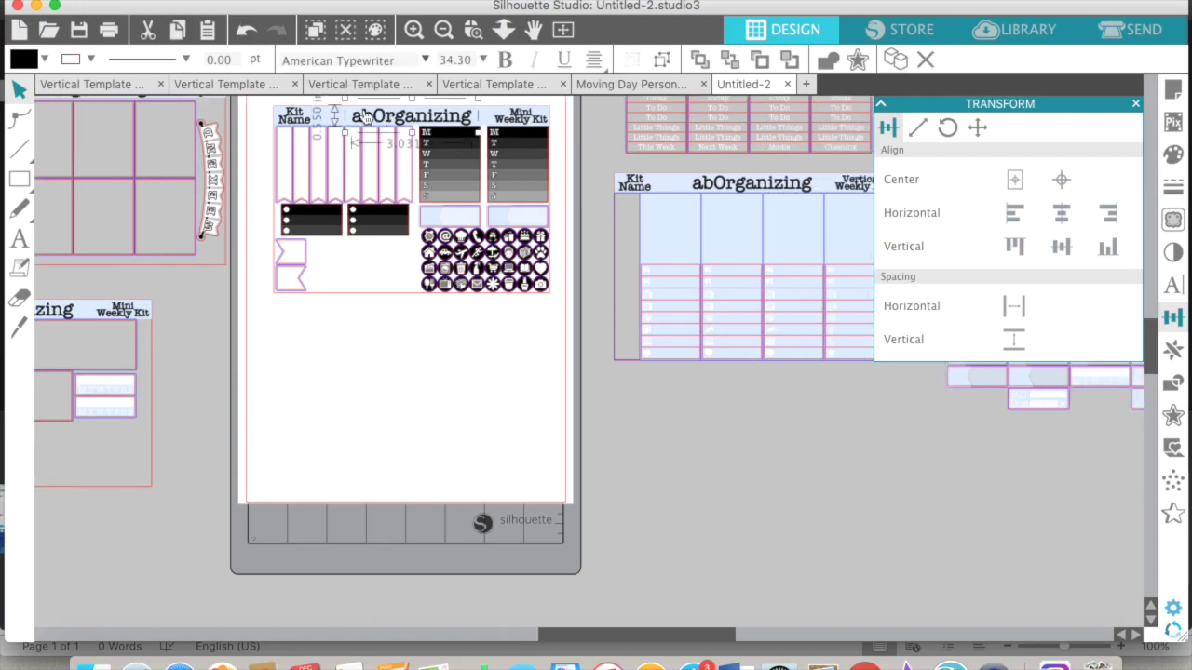
{"action": "left_click_drag", "start_coordinate": [263, 110], "coordinate": [556, 118]}
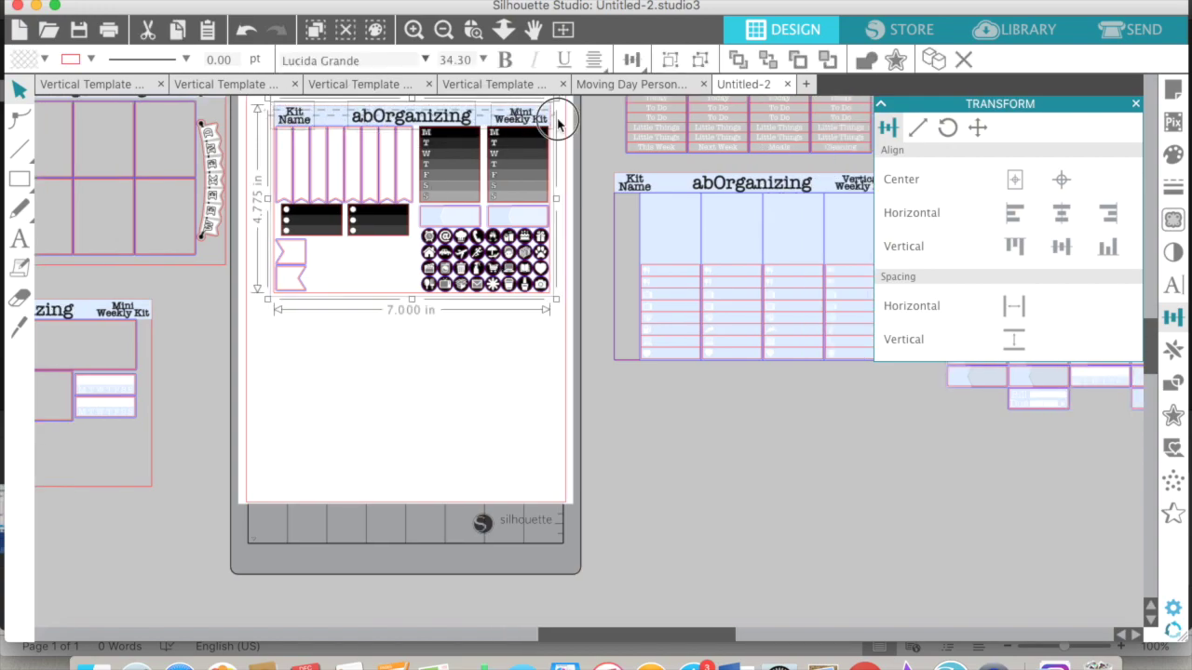
{"action": "right_click", "coordinate": [559, 117]}
{"action": "left_click", "coordinate": [624, 422]}
{"action": "left_click_drag", "start_coordinate": [465, 158], "coordinate": [420, 319]}
{"action": "left_click", "coordinate": [484, 426]}
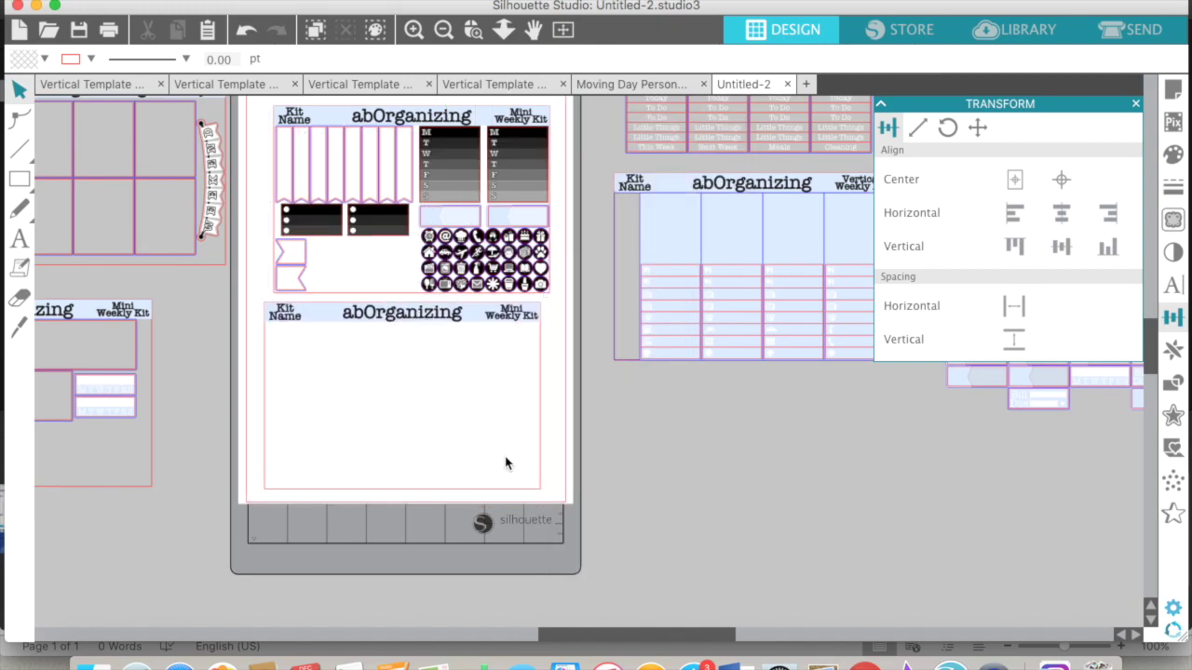
- Duplicate the red-lined list boxes in the second template so four of them fill its bottom row
{"action": "scroll", "coordinate": [435, 422], "scroll_direction": "right", "scroll_amount": 5}
{"action": "scroll", "coordinate": [436, 421], "scroll_direction": "left", "scroll_amount": 10}
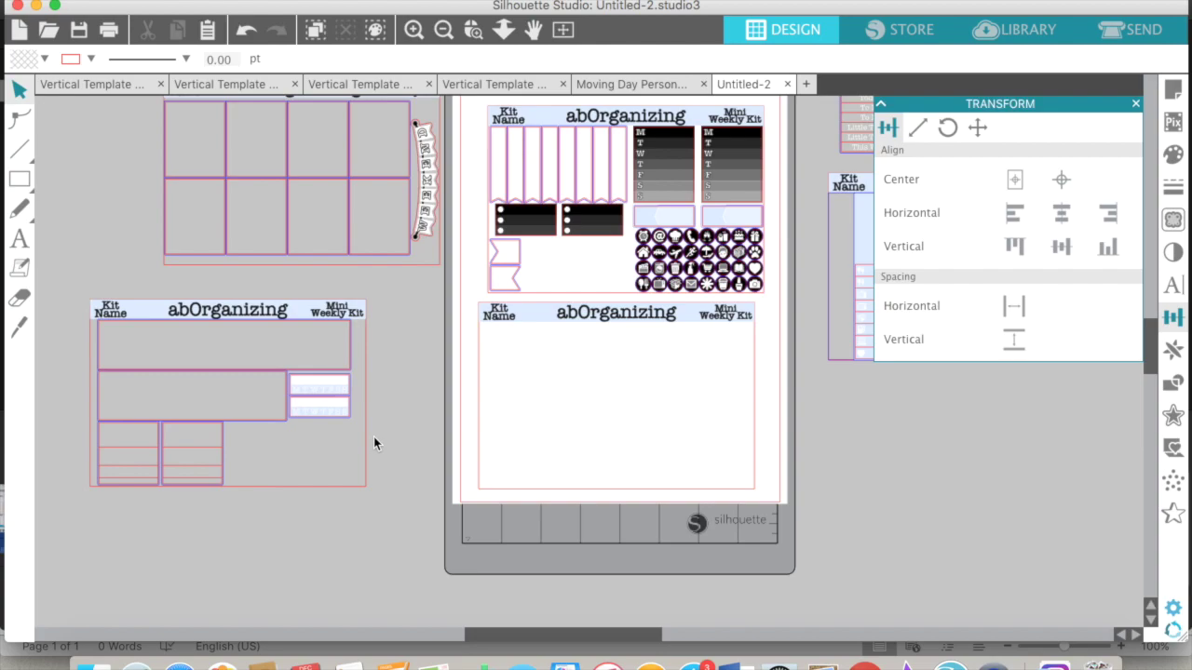
{"action": "scroll", "coordinate": [373, 442], "scroll_direction": "right", "scroll_amount": 5}
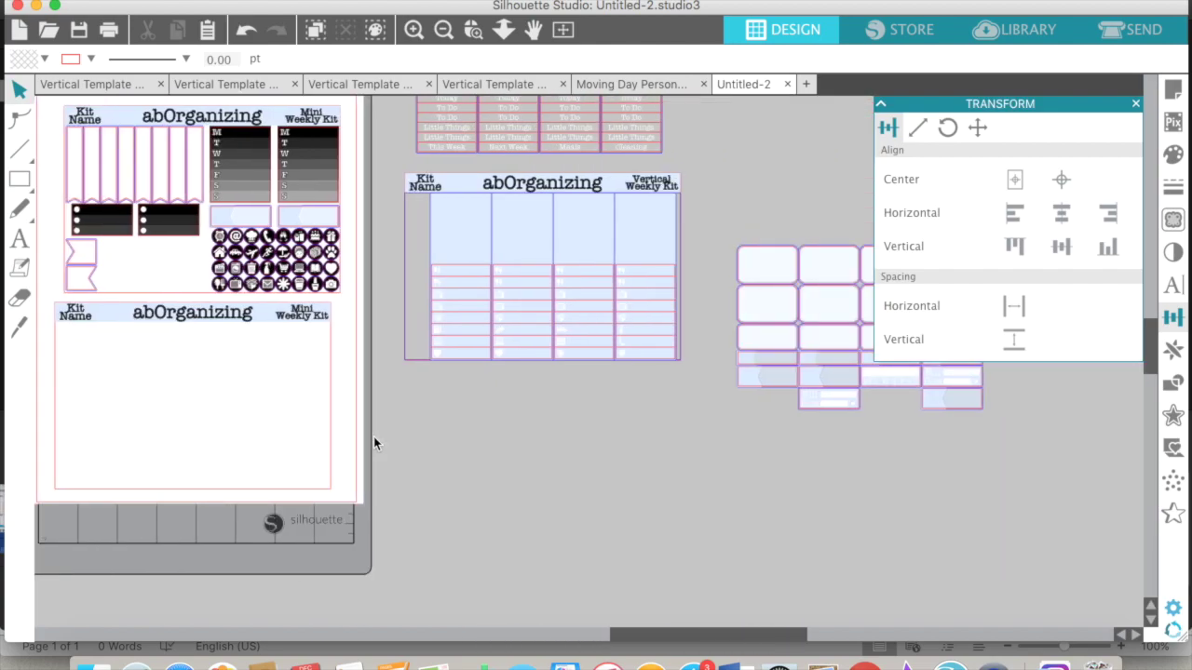
{"action": "scroll", "coordinate": [373, 442], "scroll_direction": "up", "scroll_amount": 1}
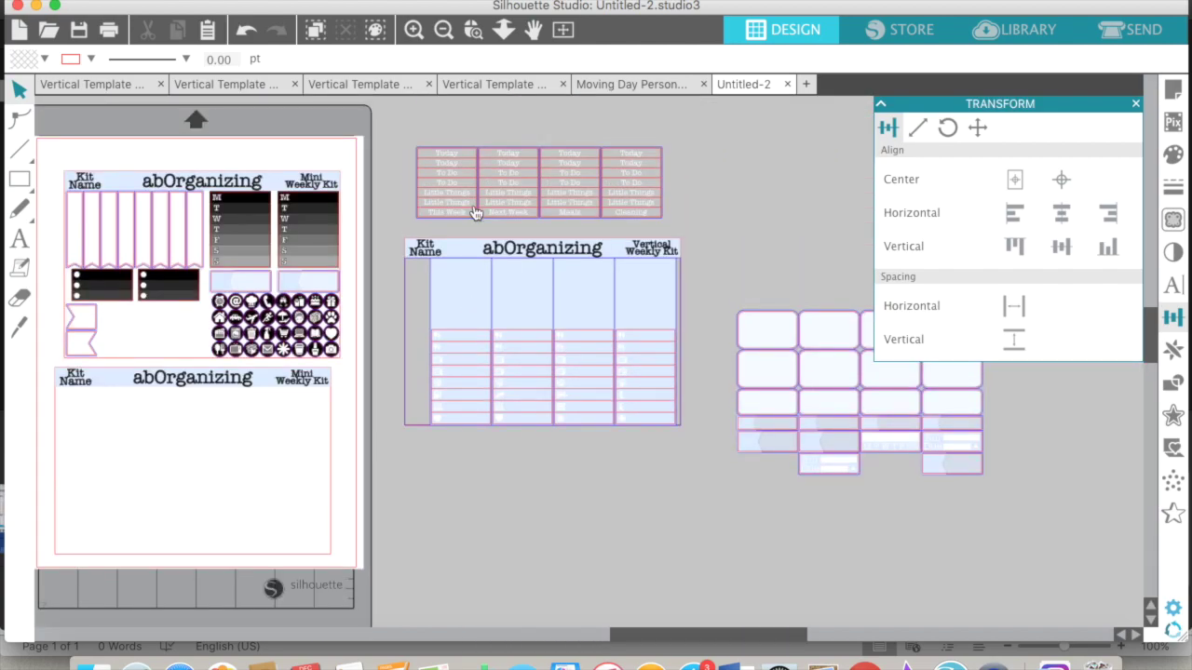
{"action": "scroll", "coordinate": [476, 207], "scroll_direction": "left", "scroll_amount": 3}
{"action": "scroll", "coordinate": [476, 206], "scroll_direction": "left", "scroll_amount": 2}
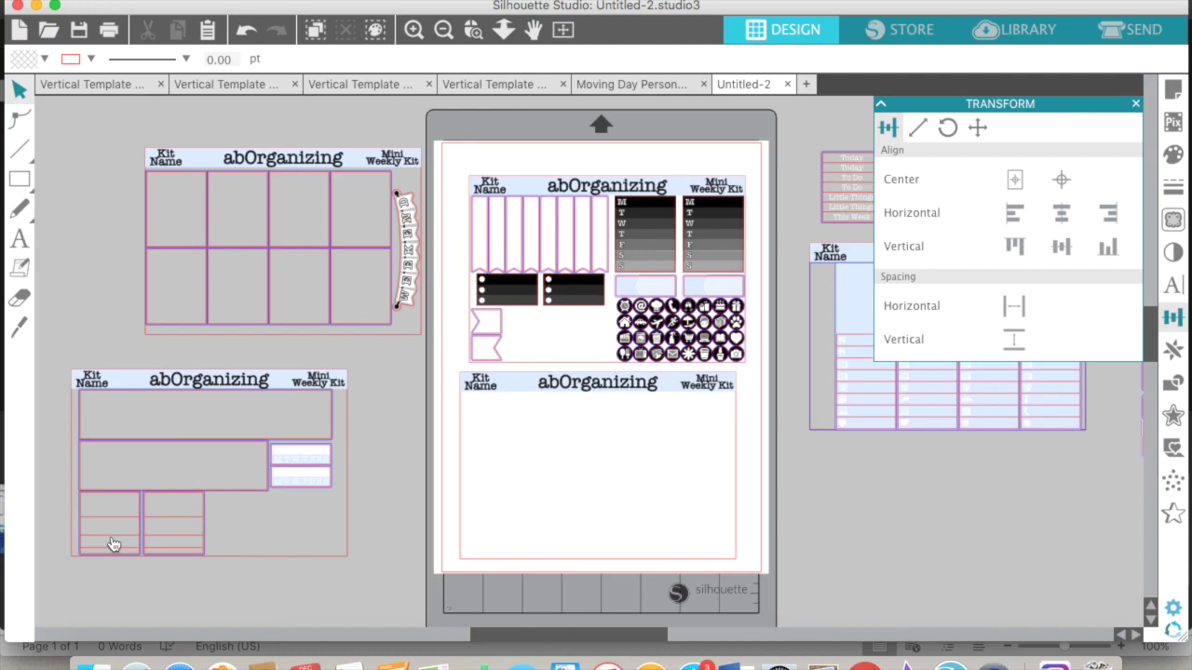
{"action": "left_click", "coordinate": [114, 544]}
{"action": "right_click", "coordinate": [219, 518]}
{"action": "left_click", "coordinate": [245, 533]}
{"action": "left_click", "coordinate": [177, 529]}
{"action": "left_click", "coordinate": [1173, 350]}
{"action": "left_click", "coordinate": [1048, 183]}
{"action": "left_click", "coordinate": [308, 505]}
- Space the four list boxes of the second template evenly in the horizontal direction
{"action": "left_click", "coordinate": [1173, 317]}
{"action": "left_click", "coordinate": [121, 523]}
{"action": "left_click", "coordinate": [348, 488], "text": "shift"}
{"action": "left_click", "coordinate": [1014, 306]}
- Group all the pieces of the second template together with its header and frame
{"action": "left_click_drag", "start_coordinate": [57, 354], "coordinate": [319, 564]}
{"action": "right_click", "coordinate": [328, 454]}
{"action": "right_click", "coordinate": [364, 465]}
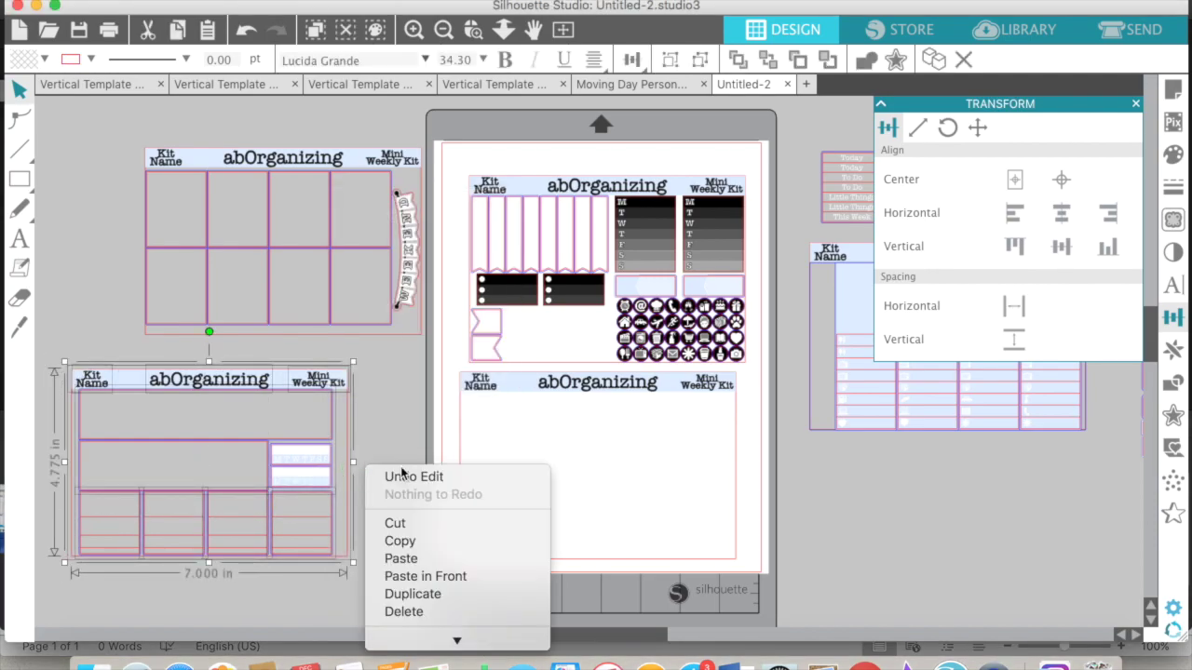
{"action": "right_click", "coordinate": [364, 118]}
{"action": "left_click", "coordinate": [404, 408]}
- Try placing the Today, To Do and Little Things label grid inside the empty fourth frame
{"action": "left_click", "coordinate": [692, 452]}
{"action": "scroll", "coordinate": [691, 452], "scroll_direction": "right", "scroll_amount": 2}
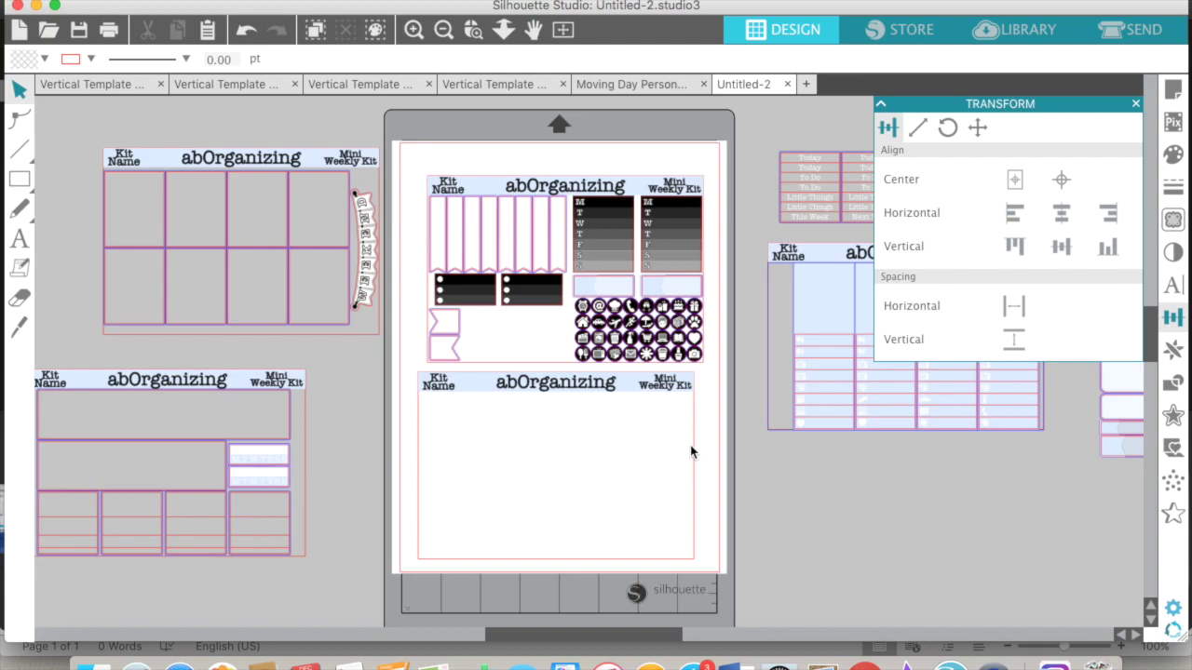
{"action": "scroll", "coordinate": [691, 453], "scroll_direction": "right", "scroll_amount": 3}
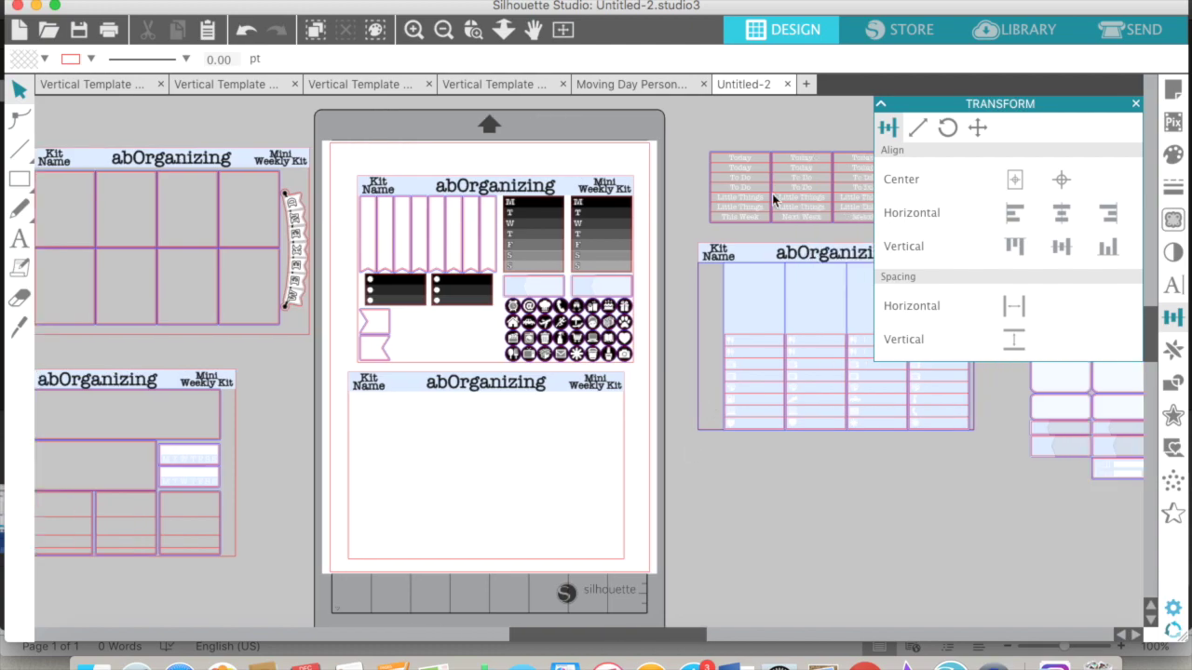
{"action": "left_click_drag", "start_coordinate": [733, 238], "coordinate": [442, 420]}
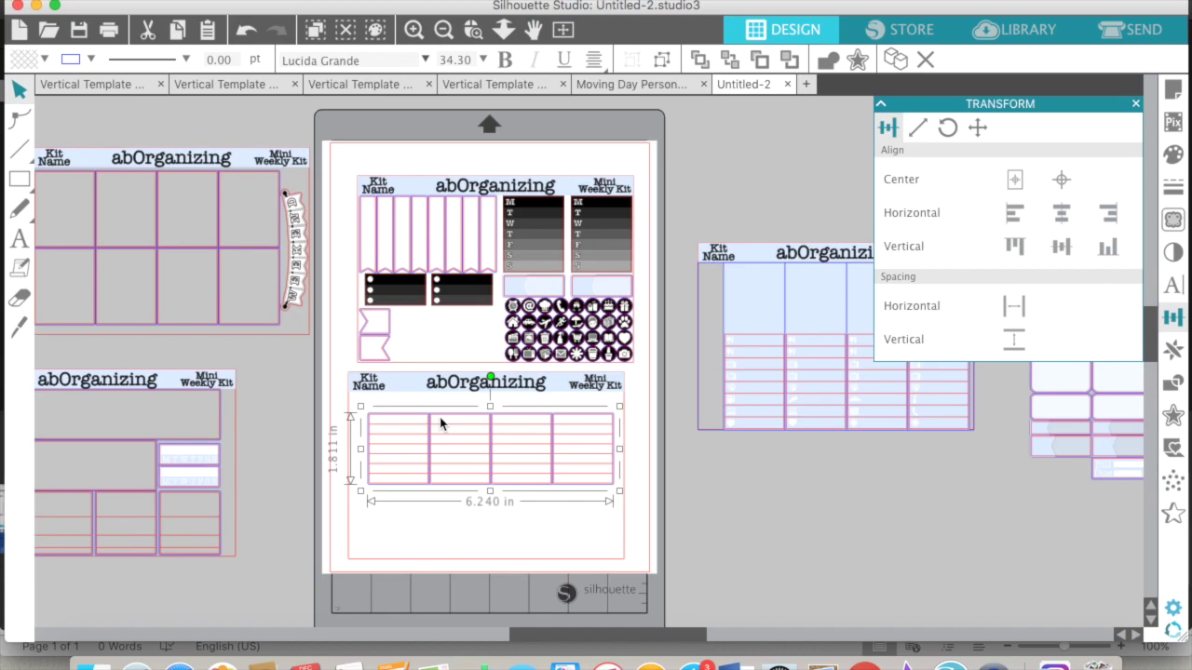
{"action": "right_click", "coordinate": [444, 417]}
{"action": "scroll", "coordinate": [486, 562], "scroll_direction": "down", "scroll_amount": 2}
{"action": "left_click", "coordinate": [392, 511]}
- Move the label grid off the page to the empty space below the Vertical Weekly Kit and ungroup it
{"action": "left_click_drag", "start_coordinate": [452, 407], "coordinate": [857, 545]}
{"action": "scroll", "coordinate": [857, 545], "scroll_direction": "right", "scroll_amount": 10}
{"action": "scroll", "coordinate": [858, 545], "scroll_direction": "down", "scroll_amount": 3}
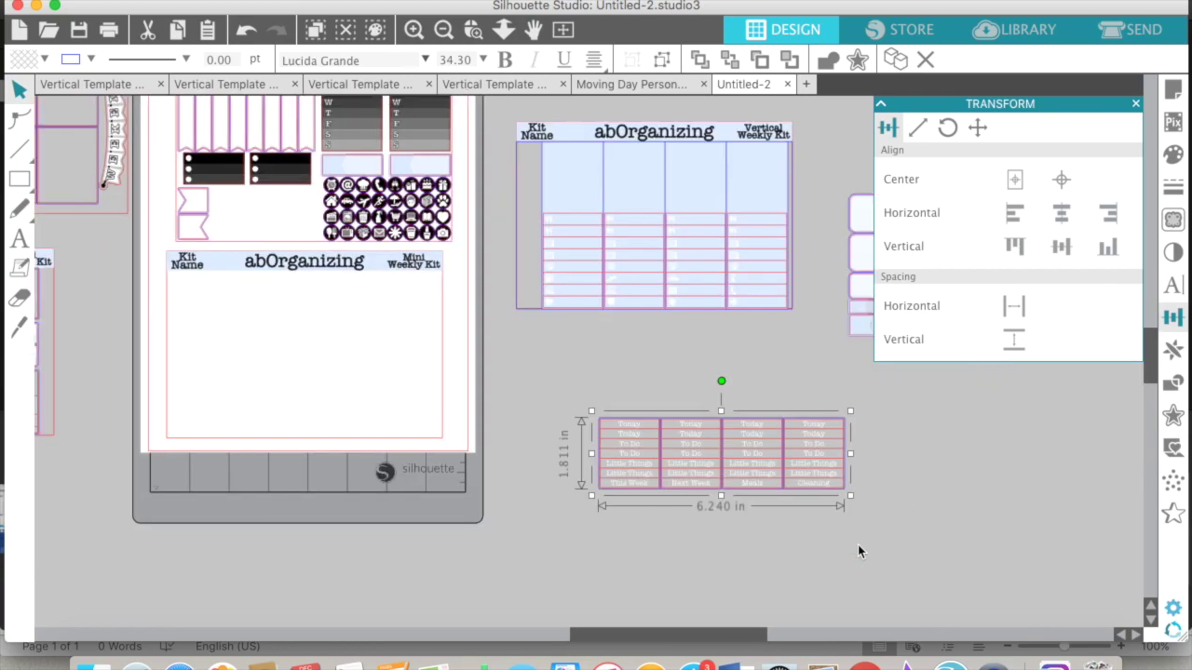
{"action": "scroll", "coordinate": [858, 545], "scroll_direction": "up", "scroll_amount": 3}
{"action": "left_click_drag", "start_coordinate": [611, 417], "coordinate": [566, 269]}
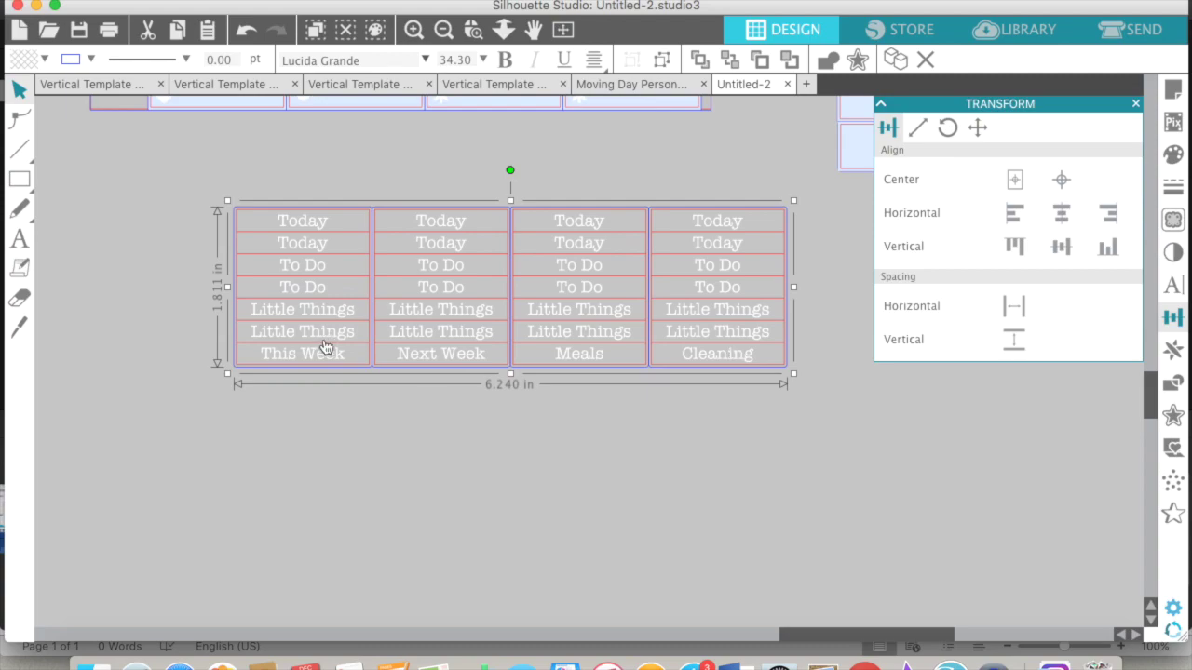
{"action": "right_click", "coordinate": [621, 360]}
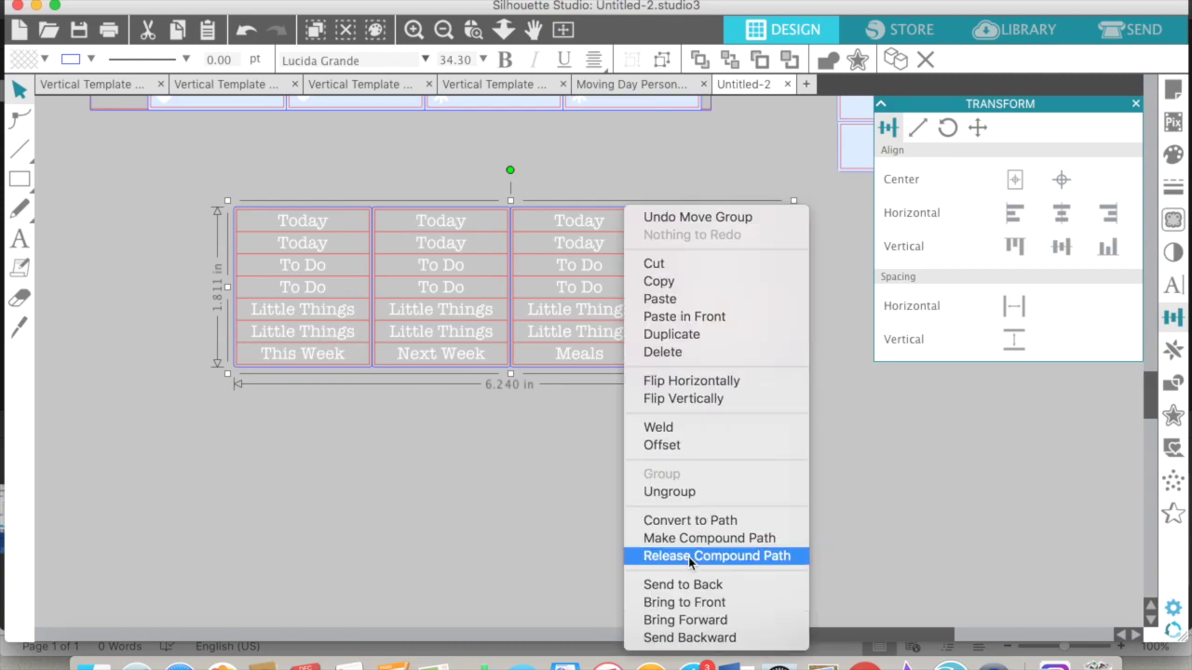
{"action": "left_click", "coordinate": [556, 540]}
- Draw a rectangle about 1.6 by 0.8 in below the label grid and resize it to 1.5 by 0.25 in
{"action": "left_click", "coordinate": [15, 181]}
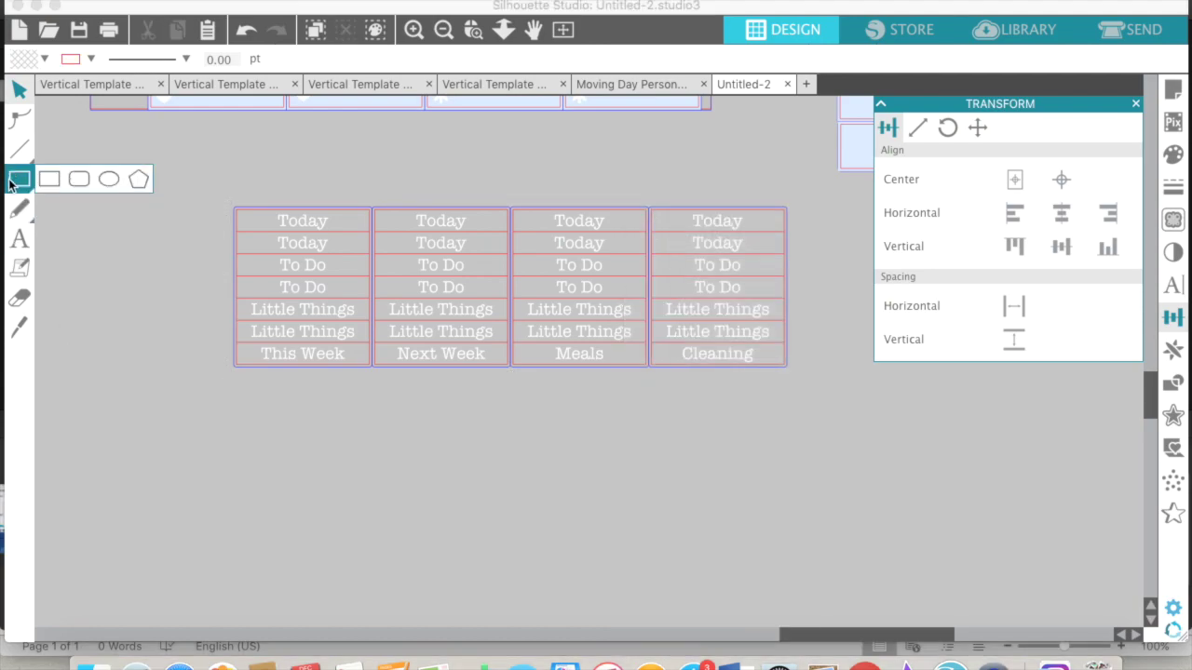
{"action": "left_click_drag", "start_coordinate": [288, 424], "coordinate": [431, 493]}
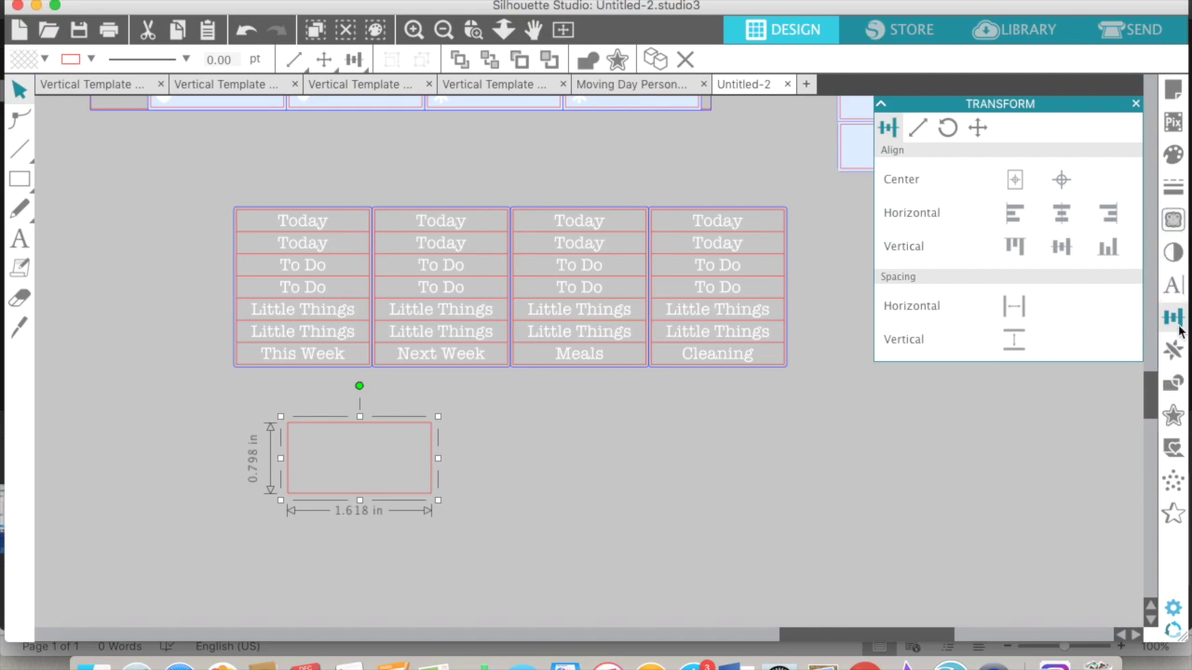
{"action": "left_click", "coordinate": [1179, 328]}
{"action": "left_click", "coordinate": [1173, 285]}
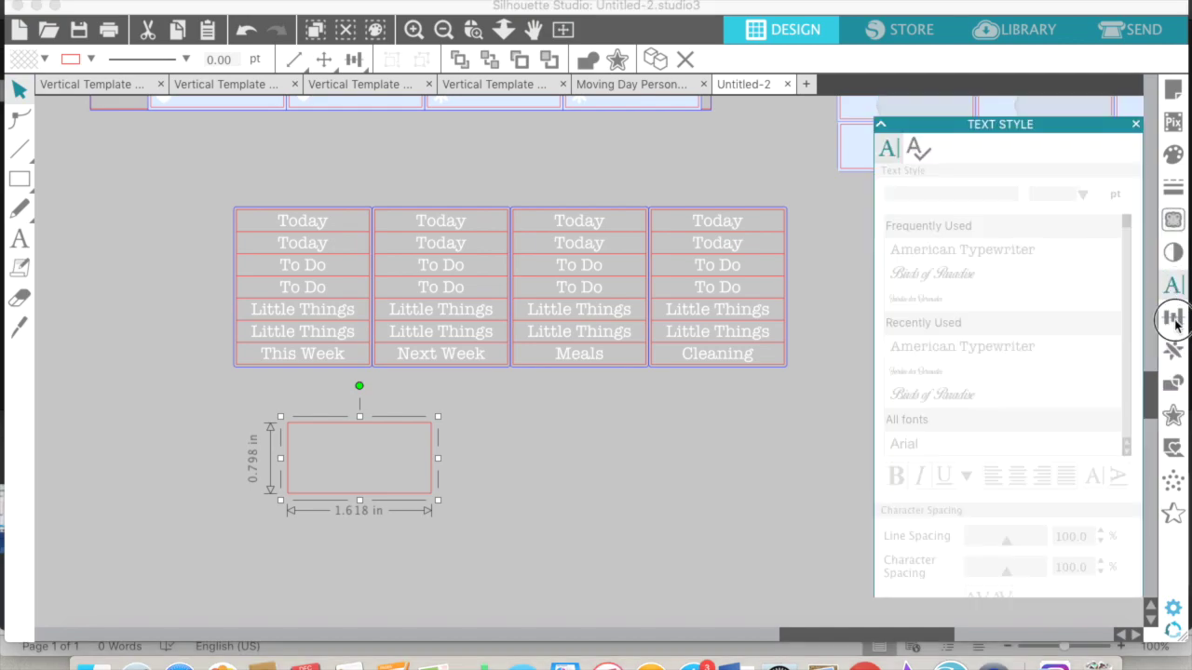
{"action": "left_click", "coordinate": [1175, 322]}
{"action": "left_click", "coordinate": [918, 128]}
{"action": "type", "text": ".25"}
{"action": "key", "text": "Return"}
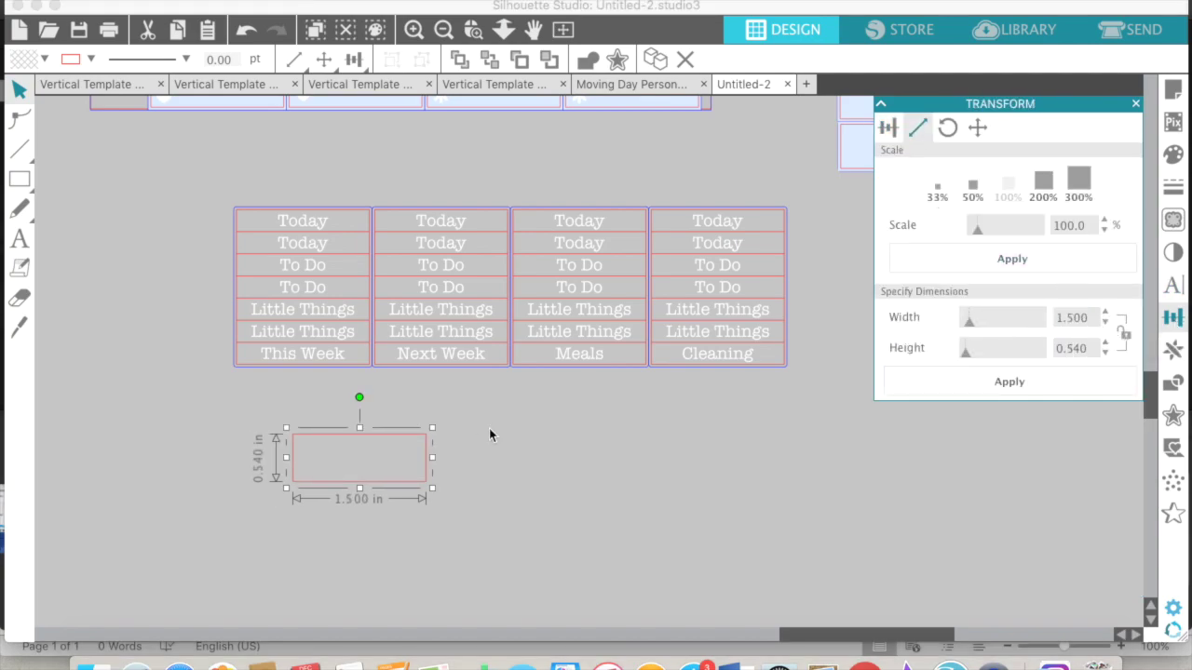
{"action": "left_click_drag", "start_coordinate": [414, 468], "coordinate": [295, 430]}
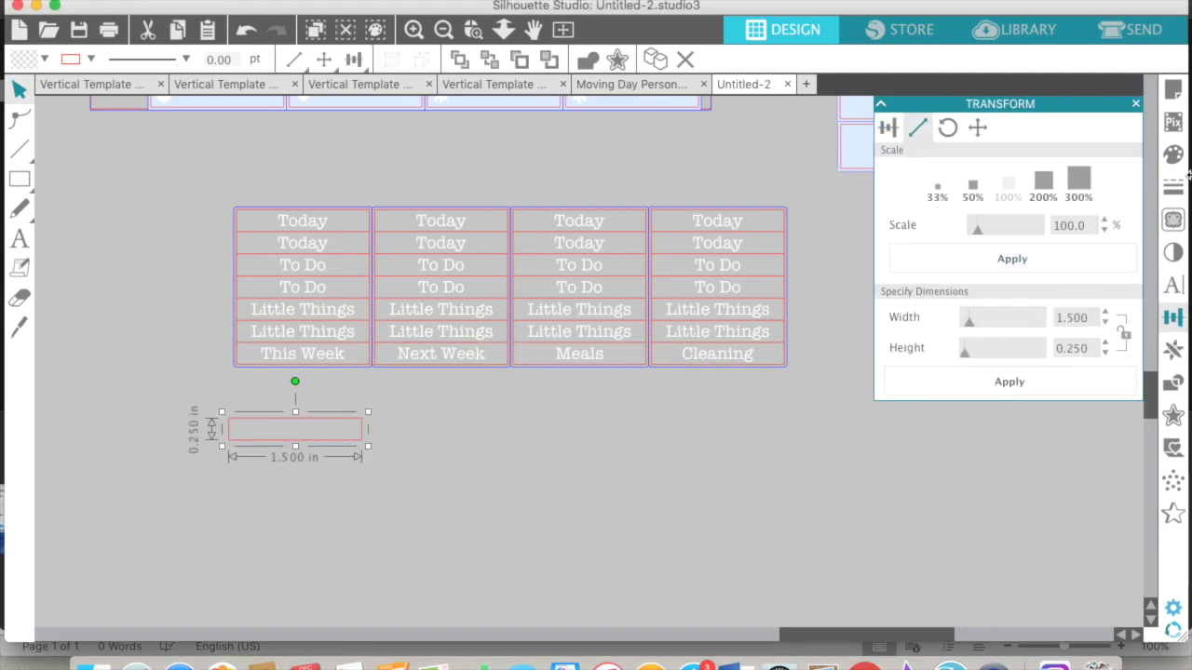
- Duplicate the 1.5 by 0.25 in rectangle directly below itself
{"action": "scroll", "coordinate": [591, 465], "scroll_direction": "left", "scroll_amount": 5}
{"action": "left_click", "coordinate": [414, 30]}
{"action": "scroll", "coordinate": [591, 542], "scroll_direction": "down", "scroll_amount": 1}
{"action": "left_click", "coordinate": [1173, 351]}
{"action": "left_click", "coordinate": [1078, 180]}
{"action": "right_click", "coordinate": [471, 454]}
{"action": "mouse_move", "coordinate": [632, 484]}
{"action": "left_mouse_down"}
{"action": "mouse_move", "coordinate": [333, 389]}
{"action": "mouse_move", "coordinate": [520, 363]}
{"action": "left_mouse_up"}
{"action": "left_click", "coordinate": [520, 461]}
{"action": "key", "text": "super+z"}
- Draw a horizontal line about 1.3 in long above the stacked rectangles and set its width to 1.5 in
{"action": "left_click", "coordinate": [20, 149]}
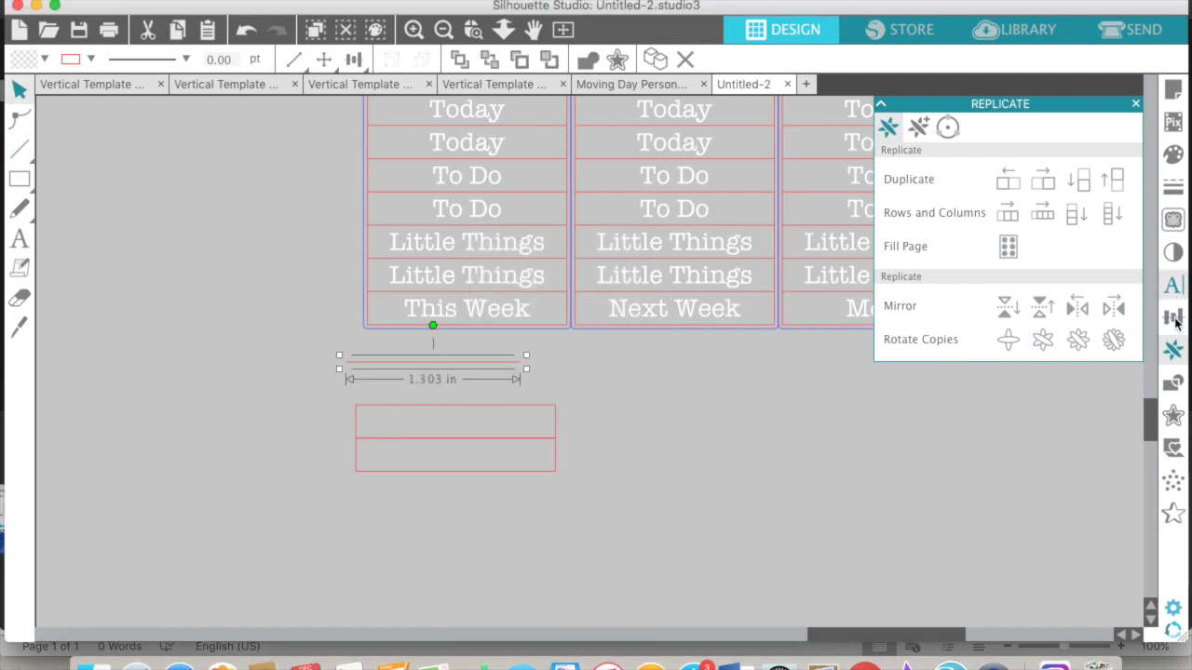
{"action": "left_click", "coordinate": [1173, 317]}
{"action": "left_click", "coordinate": [918, 127]}
{"action": "double_click", "coordinate": [1091, 325]}
{"action": "type", "text": "1.5"}
{"action": "key", "text": "Return"}
- Add a 1.5 by 0.5 in rectangle and align its left and top edges with the upper stacked rectangle
{"action": "left_click", "coordinate": [557, 426], "text": "shift"}
{"action": "left_click", "coordinate": [1173, 318]}
{"action": "left_click", "coordinate": [1173, 317]}
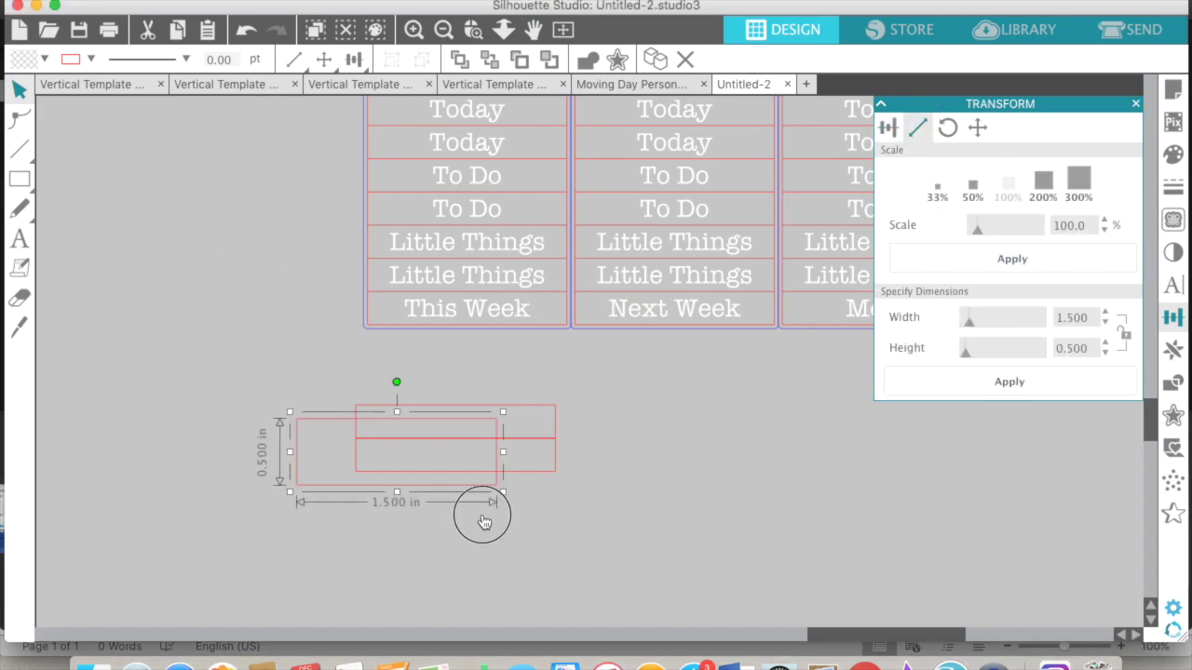
{"action": "left_click_drag", "start_coordinate": [482, 515], "coordinate": [601, 521]}
{"action": "left_click", "coordinate": [556, 423], "text": "shift"}
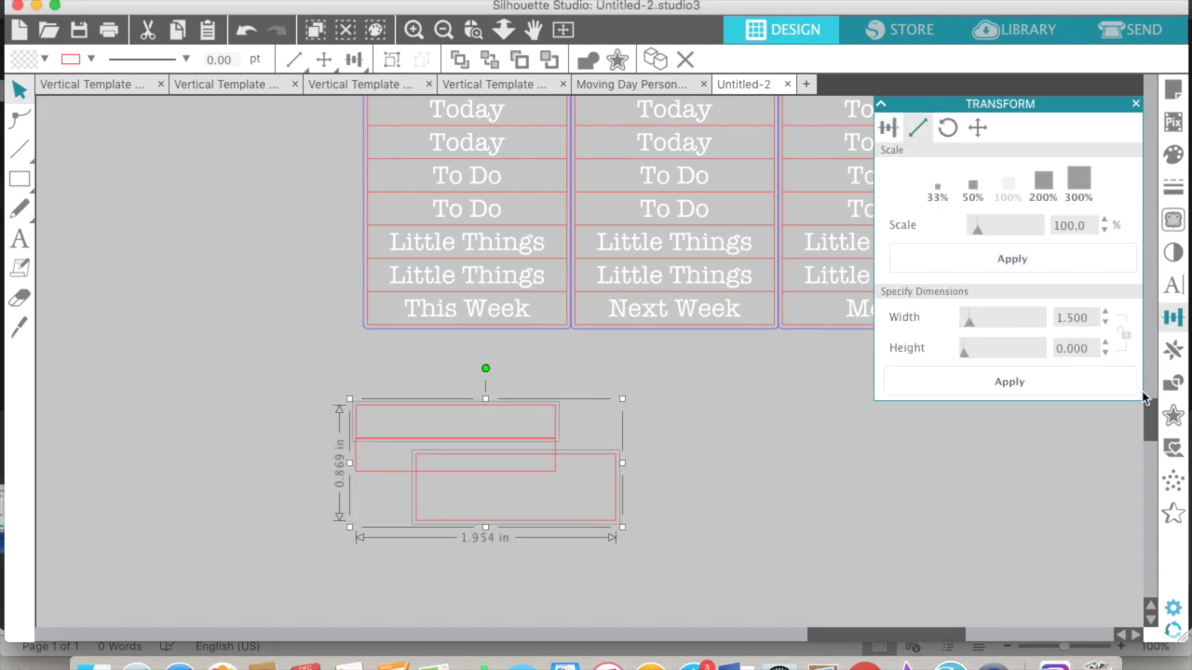
{"action": "left_click", "coordinate": [888, 127]}
{"action": "left_click", "coordinate": [1013, 214]}
{"action": "left_click", "coordinate": [1015, 247]}
- Try to select the overlapping rectangle pieces and move them aside
{"action": "left_click", "coordinate": [555, 423]}
{"action": "left_click", "coordinate": [566, 493]}
{"action": "left_click", "coordinate": [531, 472]}
{"action": "left_click", "coordinate": [557, 420]}
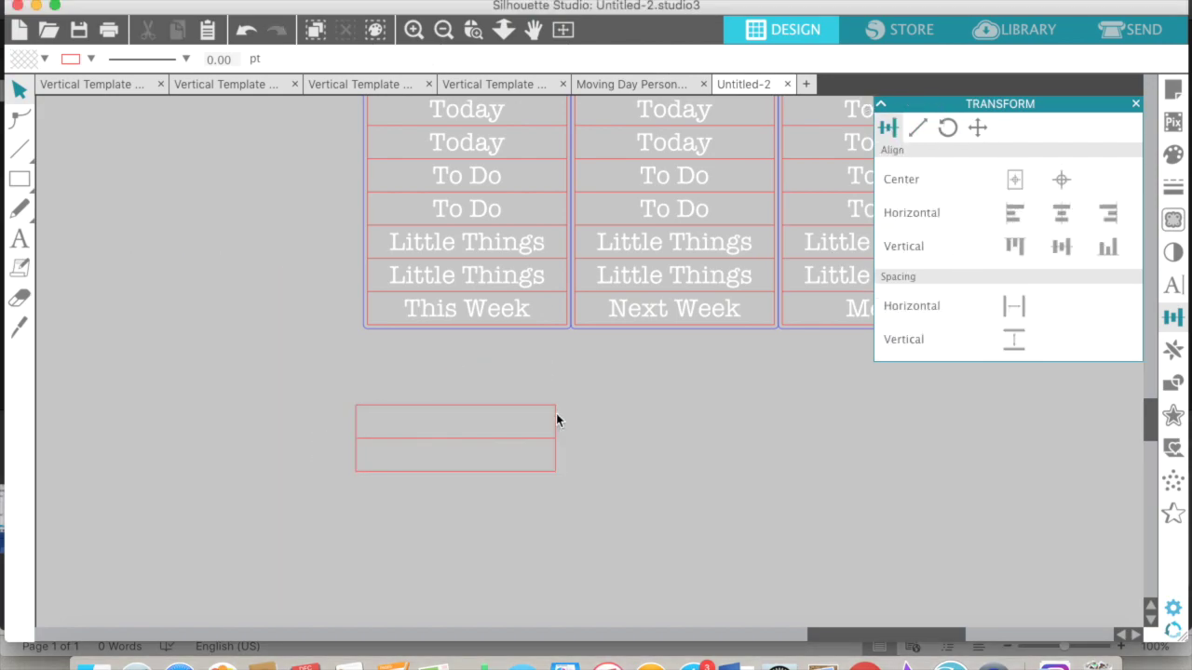
{"action": "left_click_drag", "start_coordinate": [497, 374], "coordinate": [498, 495]}
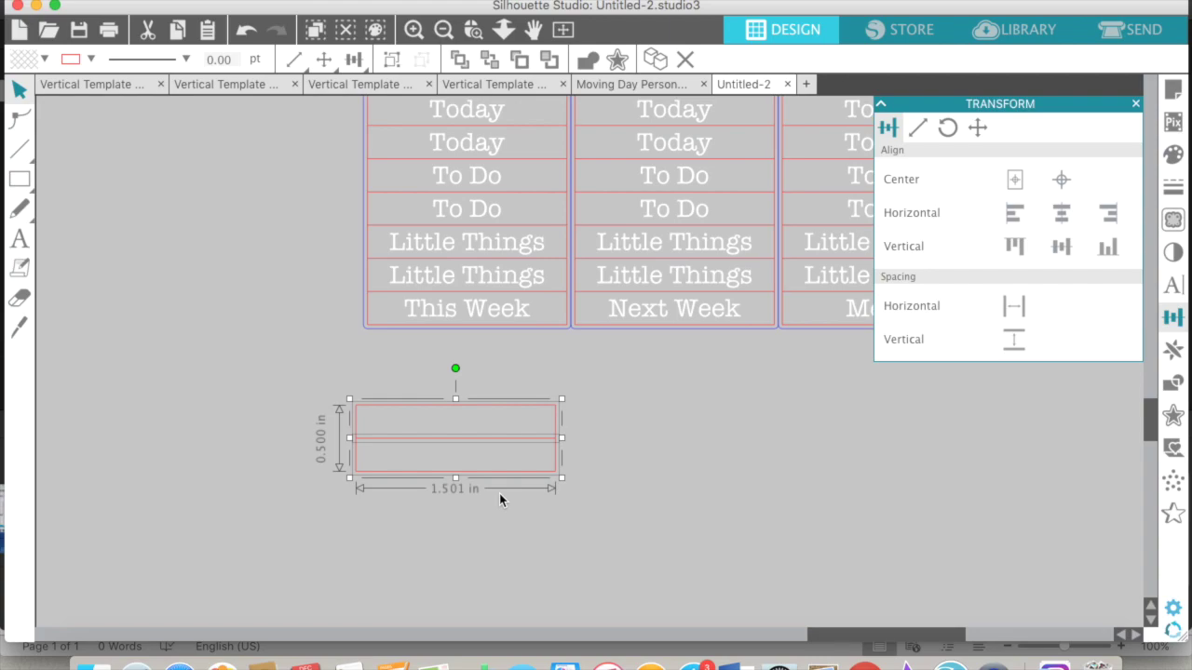
{"action": "right_click", "coordinate": [393, 433]}
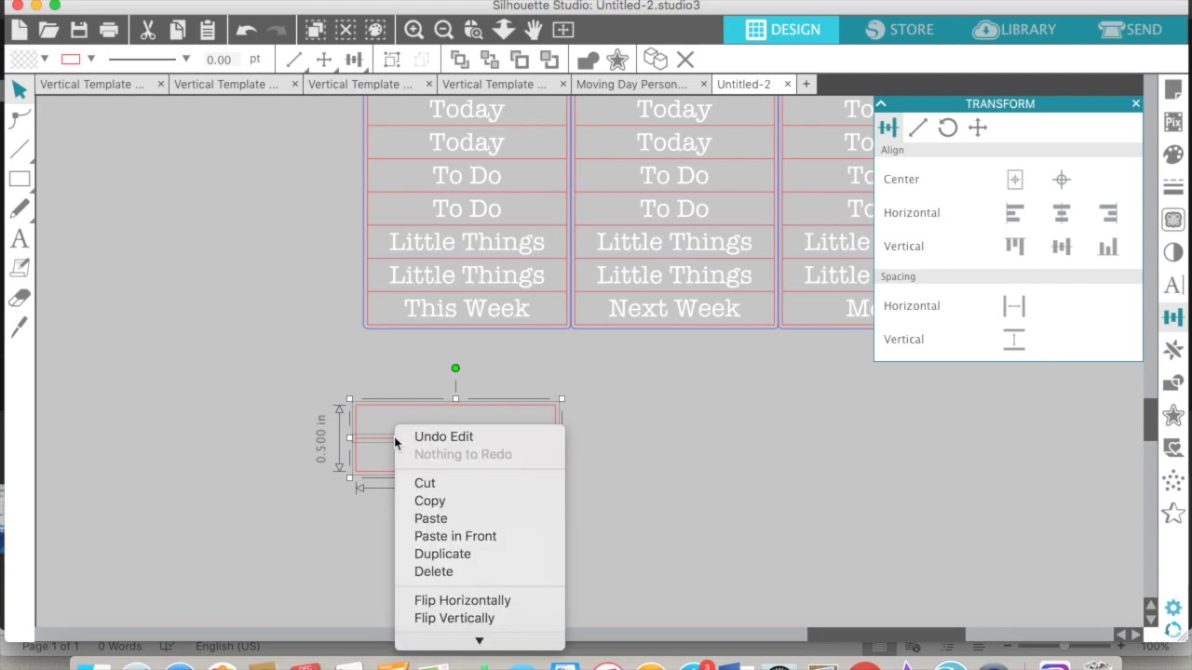
{"action": "left_click", "coordinate": [698, 379]}
{"action": "left_click", "coordinate": [606, 428]}
{"action": "left_click_drag", "start_coordinate": [553, 467], "coordinate": [680, 474]}
{"action": "key", "text": "super+shift+z"}
{"action": "key", "text": "super+shift+z"}
{"action": "key", "text": "super+shift+z"}
{"action": "left_click", "coordinate": [679, 466]}
{"action": "left_click_drag", "start_coordinate": [556, 454], "coordinate": [795, 448]}
{"action": "key", "text": "super+z"}
- Move the 1.5 by 0.5 in rectangle and its dividing line to the right of the loose rectangle and group them
{"action": "left_click_drag", "start_coordinate": [570, 389], "coordinate": [540, 458]}
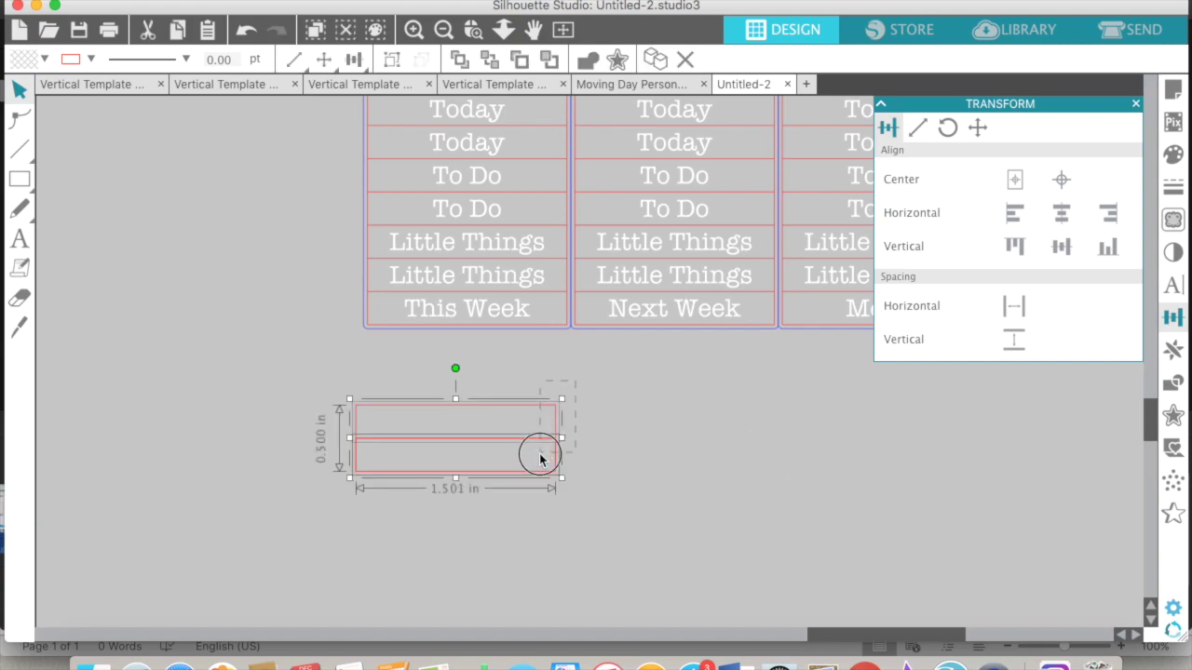
{"action": "left_click", "coordinate": [572, 420]}
{"action": "left_click", "coordinate": [551, 420]}
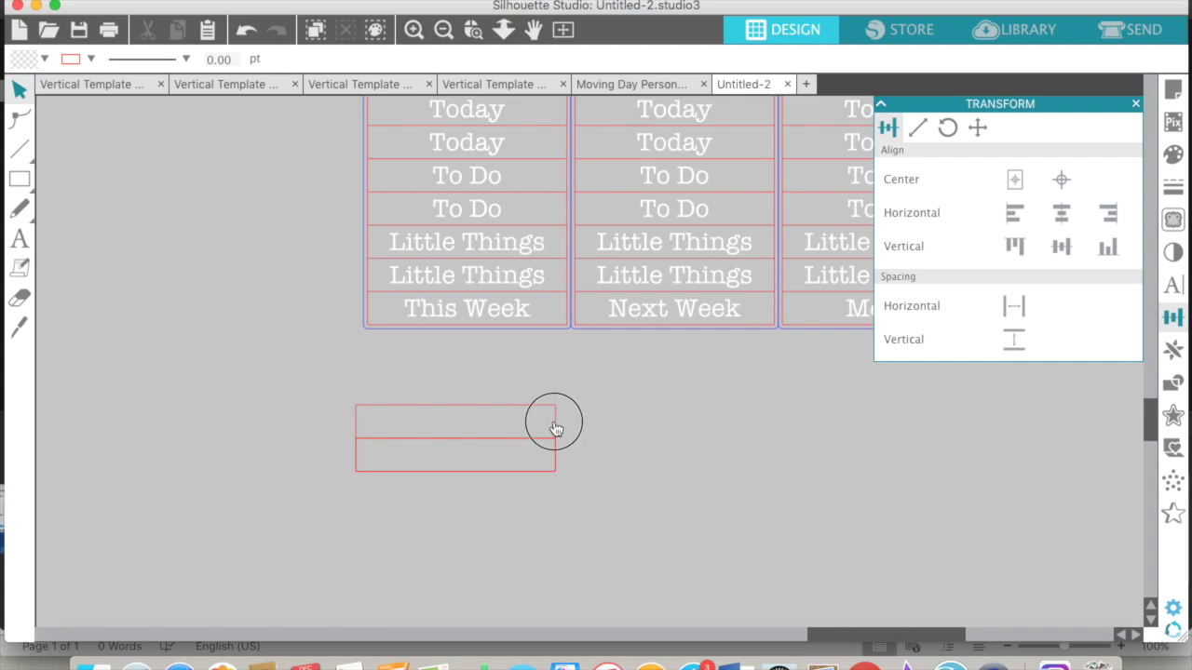
{"action": "left_click_drag", "start_coordinate": [542, 447], "coordinate": [780, 445]}
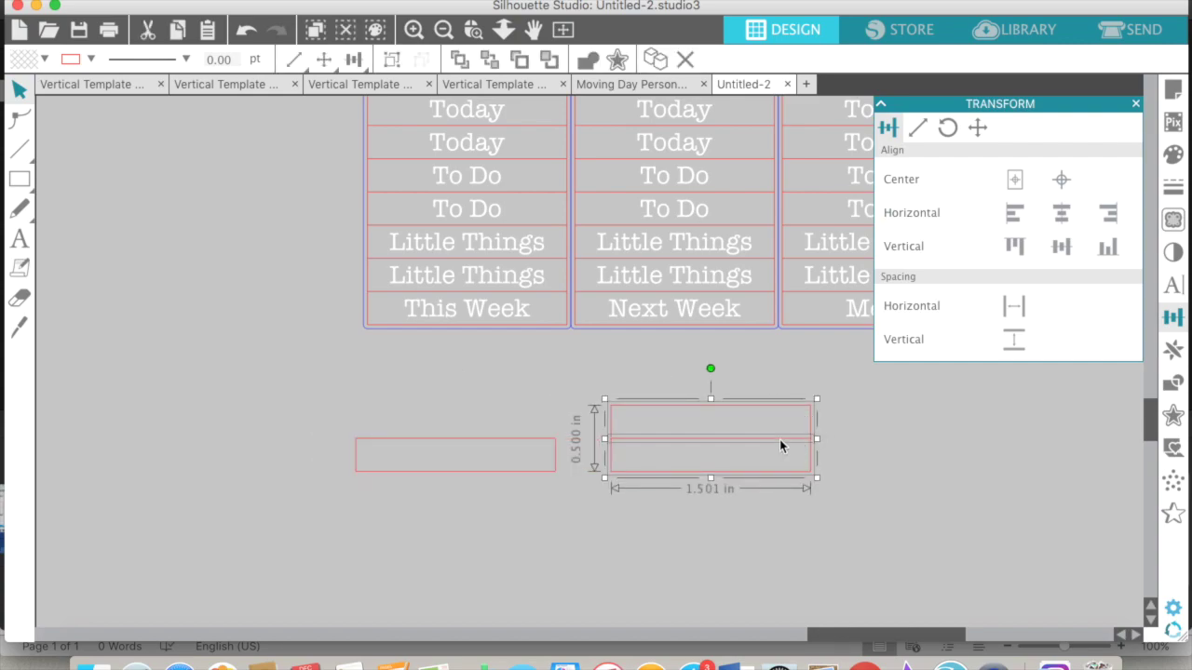
{"action": "right_click", "coordinate": [655, 424]}
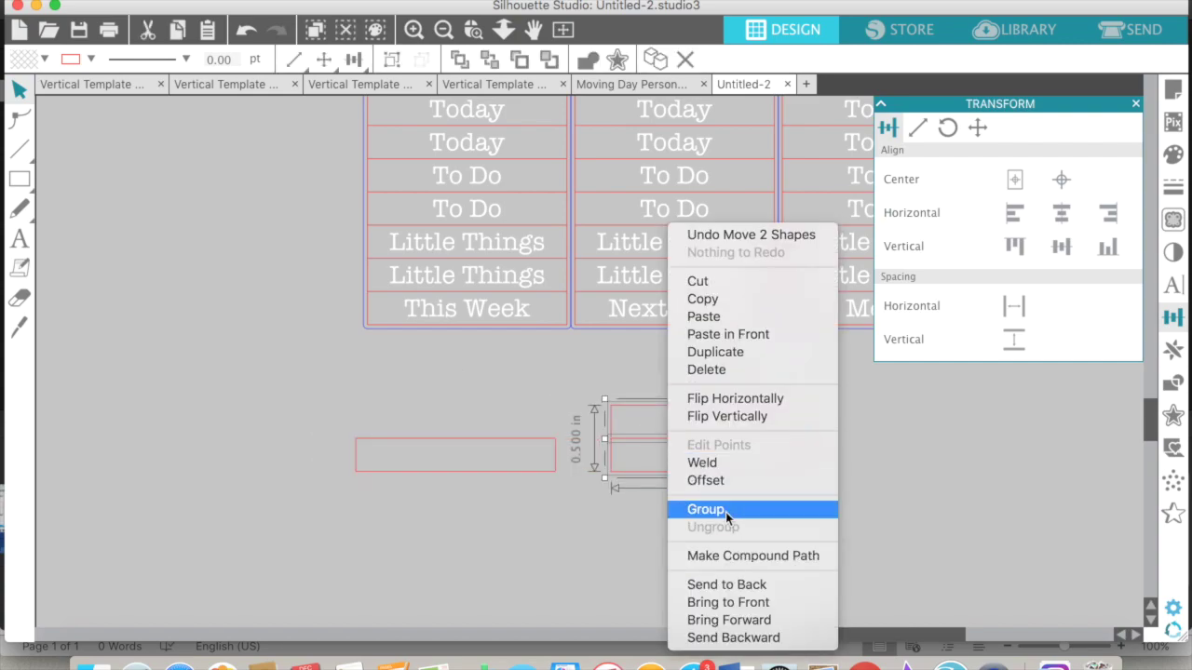
{"action": "left_click", "coordinate": [725, 510]}
{"action": "left_click", "coordinate": [919, 435]}
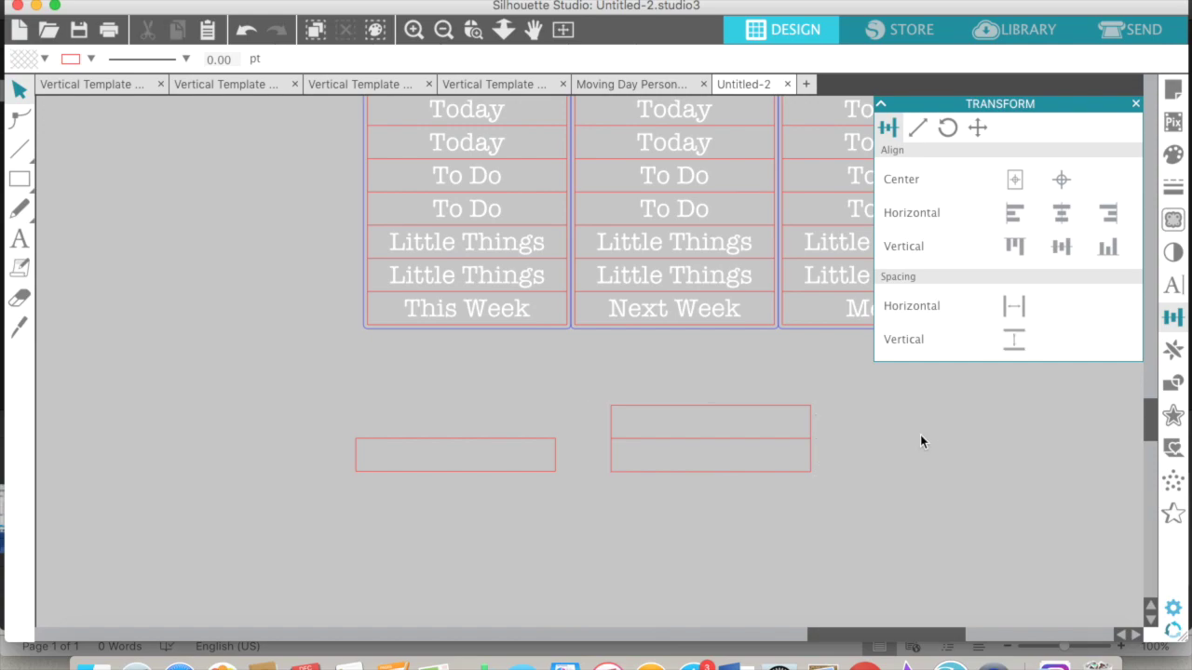
- Move the "This Week" text from the first label column into the lower half of the divided rectangle
{"action": "scroll", "coordinate": [919, 437], "scroll_direction": "right", "scroll_amount": 3}
{"action": "scroll", "coordinate": [920, 436], "scroll_direction": "right", "scroll_amount": 2}
{"action": "left_click_drag", "start_coordinate": [267, 320], "coordinate": [363, 365]}
{"action": "right_click", "coordinate": [362, 358]}
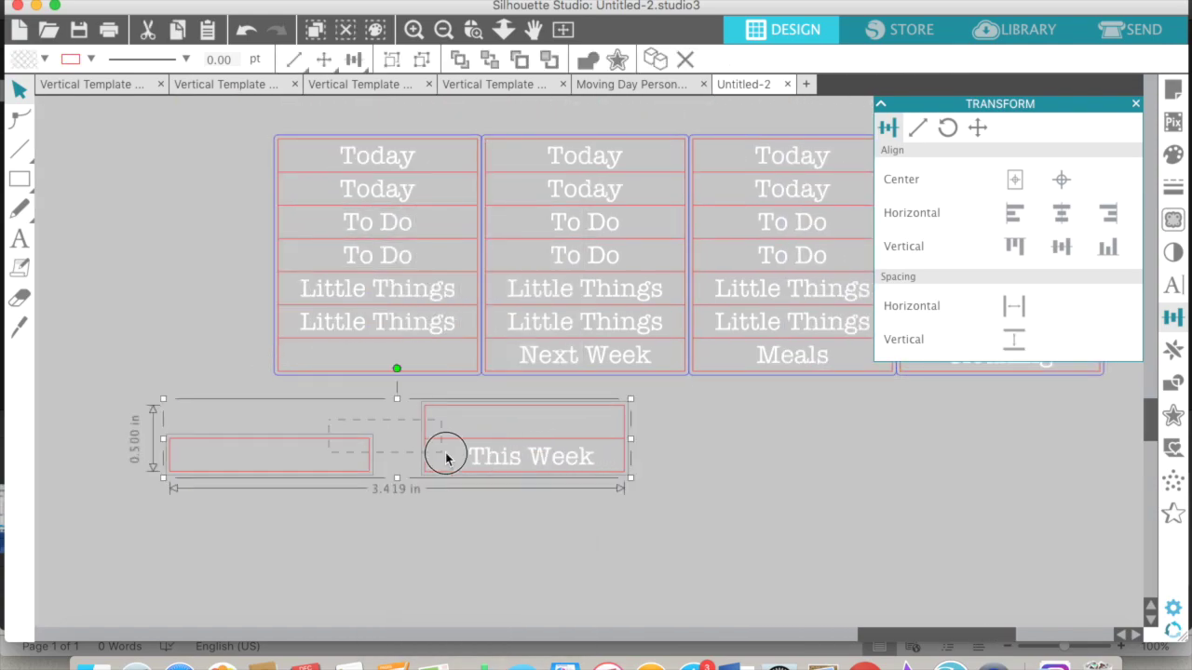
- Center "This Week" in the lower half of the divided rectangle and place a duplicate text in the upper half
{"action": "left_click_drag", "start_coordinate": [446, 455], "coordinate": [532, 452]}
{"action": "left_click", "coordinate": [621, 422]}
{"action": "left_click", "coordinate": [605, 472], "text": "shift"}
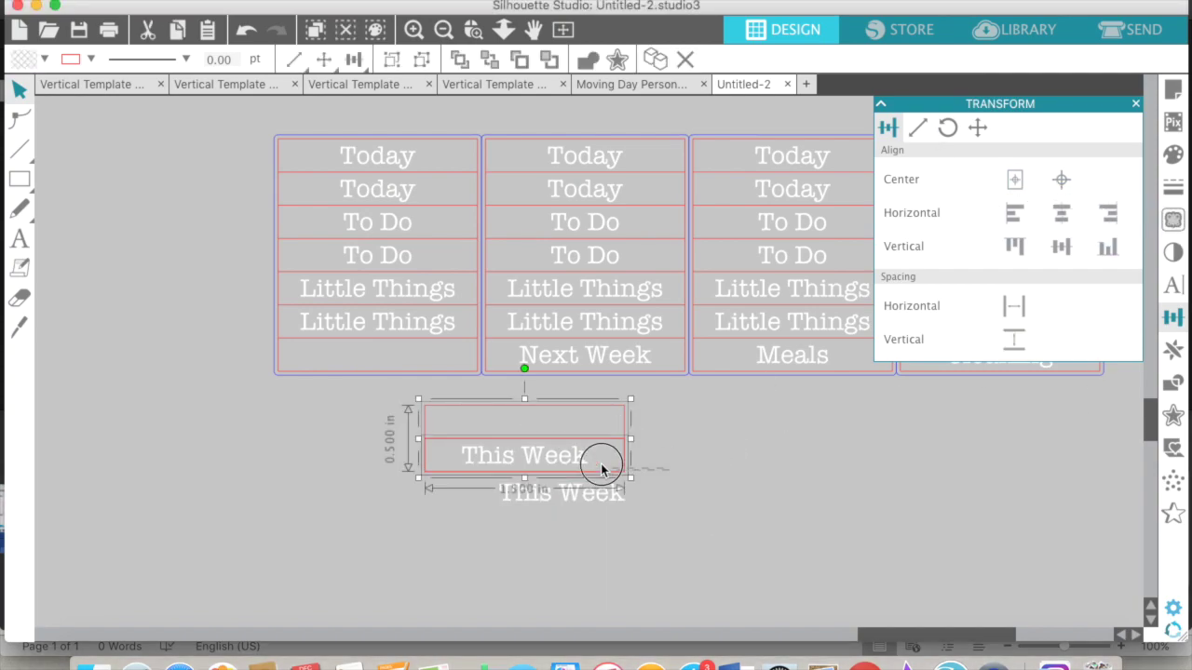
{"action": "left_click", "coordinate": [1172, 350]}
{"action": "left_click", "coordinate": [1083, 187]}
{"action": "left_click", "coordinate": [1173, 317]}
{"action": "left_click", "coordinate": [1061, 180]}
{"action": "key", "text": "Delete"}
- Change the upper text to "To Do" and group the divided rectangle with both texts
{"action": "double_click", "coordinate": [568, 422]}
{"action": "key", "text": "super+a"}
{"action": "type", "text": "To Do"}
{"action": "left_click_drag", "start_coordinate": [400, 508], "coordinate": [742, 380]}
{"action": "right_click", "coordinate": [642, 485]}
{"action": "left_click", "coordinate": [693, 558]}
- Add a blue offset outline around the To Do / This Week box and replicate the box into a row of four
{"action": "left_click_drag", "start_coordinate": [483, 436], "coordinate": [317, 474]}
{"action": "left_click", "coordinate": [1173, 416]}
{"action": "left_click", "coordinate": [901, 152]}
{"action": "left_click", "coordinate": [1068, 278]}
{"action": "left_click", "coordinate": [1173, 187]}
{"action": "left_click", "coordinate": [1061, 213]}
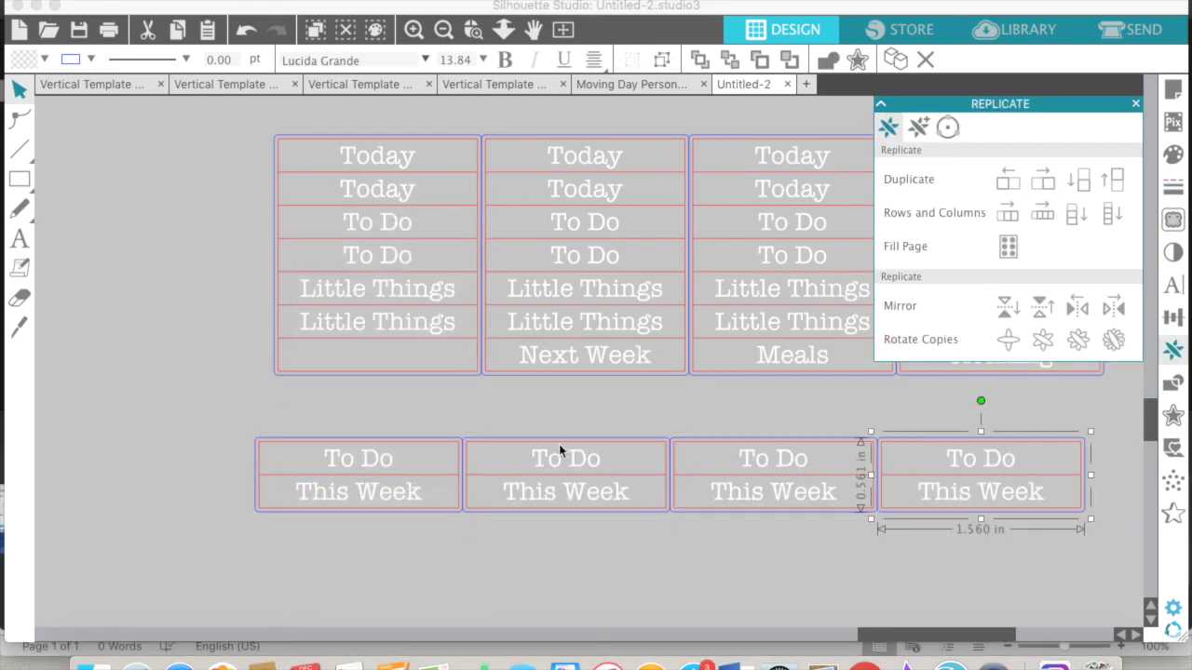
- Retext the second, third and fourth boxes as Today / Next Week, Little Things / Meals and Work / Cleaning
{"action": "left_click", "coordinate": [647, 539]}
{"action": "left_click_drag", "start_coordinate": [1095, 534], "coordinate": [450, 428]}
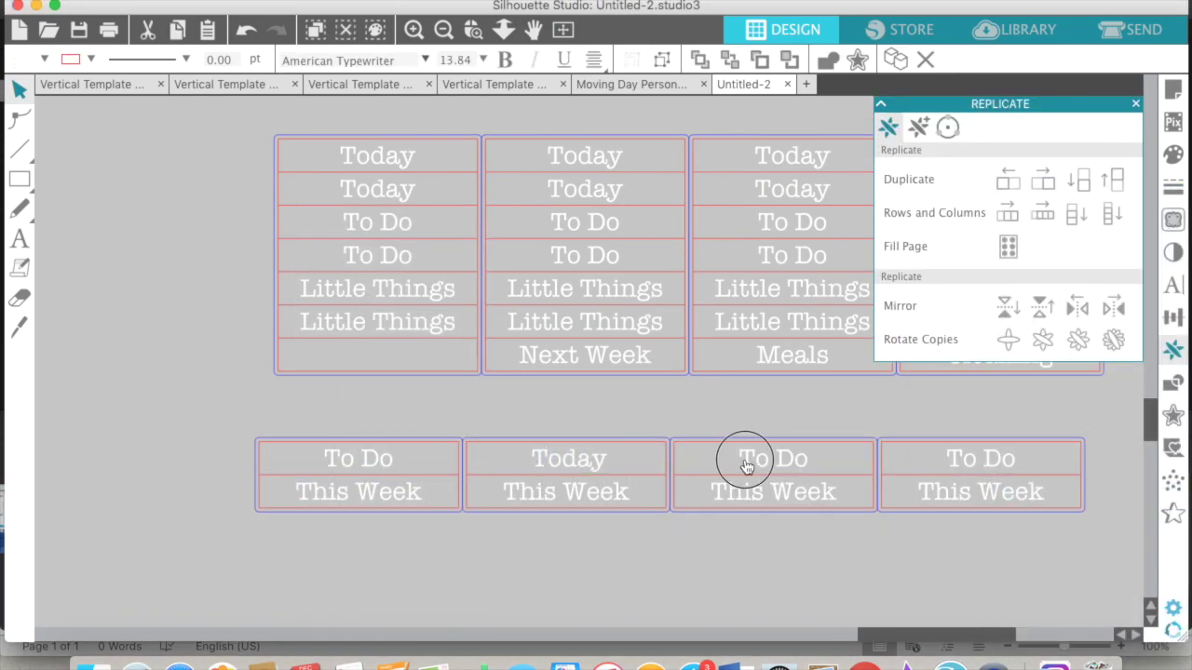
{"action": "double_click", "coordinate": [745, 467]}
{"action": "type", "text": "Little Things"}
{"action": "double_click", "coordinate": [566, 494]}
{"action": "type", "text": "Next Week"}
{"action": "double_click", "coordinate": [733, 497]}
{"action": "type", "text": "Meals"}
{"action": "double_click", "coordinate": [931, 495]}
{"action": "type", "text": "Cleaning"}
- Center the edited texts horizontally within the second, third and fourth label boxes
{"action": "left_click_drag", "start_coordinate": [565, 424], "coordinate": [596, 503]}
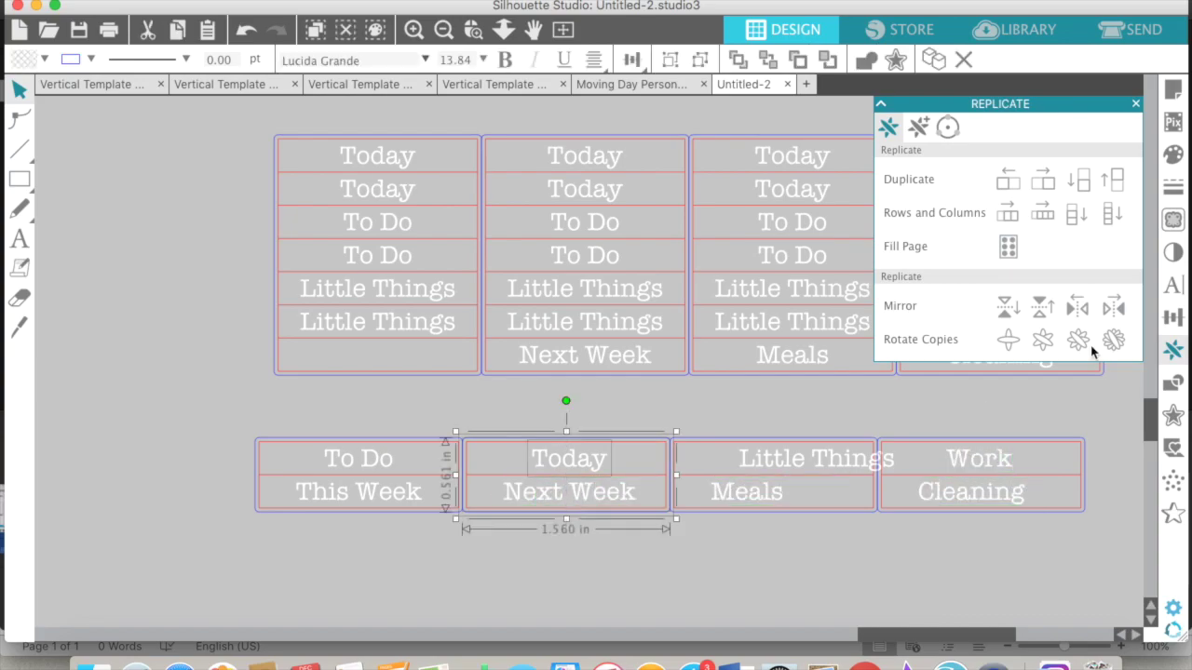
{"action": "left_click", "coordinate": [1173, 318]}
{"action": "left_click_drag", "start_coordinate": [758, 423], "coordinate": [800, 507]}
{"action": "left_click", "coordinate": [1062, 213]}
{"action": "left_click_drag", "start_coordinate": [969, 423], "coordinate": [1001, 508]}
{"action": "left_click", "coordinate": [1061, 213]}
- Group the contents of the second, third and fourth label boxes so each box is its own group
{"action": "left_click_drag", "start_coordinate": [565, 423], "coordinate": [596, 503]}
{"action": "right_click", "coordinate": [561, 489]}
{"action": "left_click", "coordinate": [601, 474]}
{"action": "left_click_drag", "start_coordinate": [677, 418], "coordinate": [803, 540]}
{"action": "right_click", "coordinate": [798, 536]}
{"action": "left_click", "coordinate": [835, 474]}
{"action": "left_click_drag", "start_coordinate": [884, 418], "coordinate": [1001, 559]}
{"action": "right_click", "coordinate": [1001, 561]}
{"action": "left_click", "coordinate": [1086, 572]}
{"action": "left_click", "coordinate": [346, 471]}
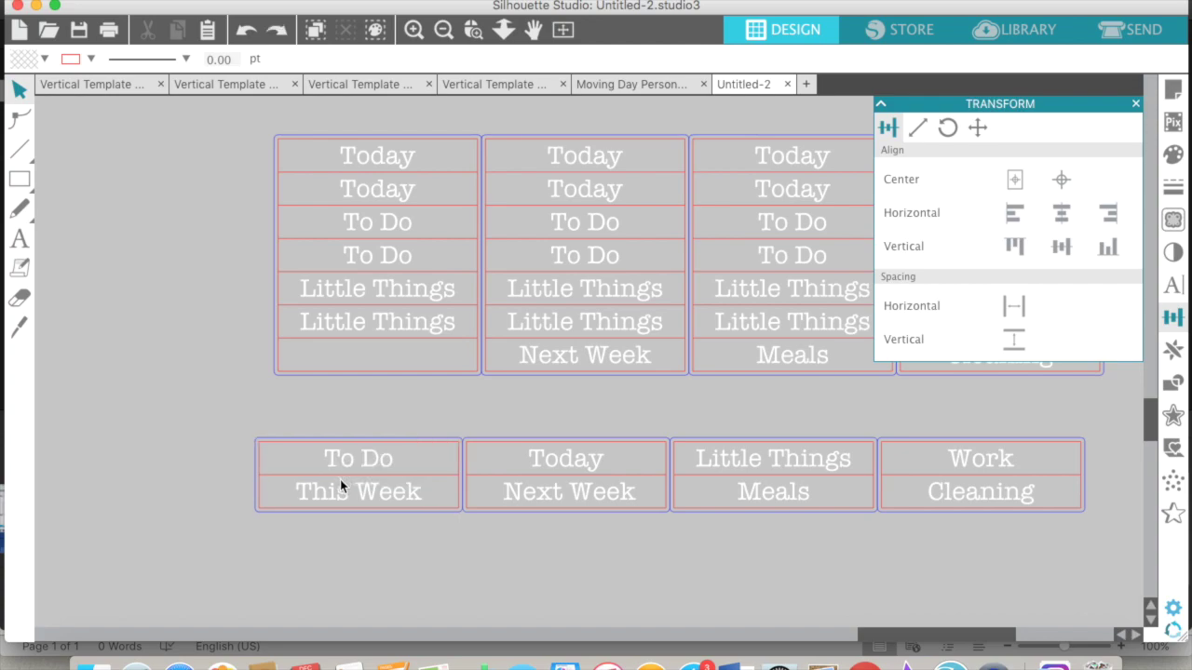
- Group the four divided label boxes into a single row
{"action": "left_click_drag", "start_coordinate": [346, 414], "coordinate": [966, 566]}
{"action": "right_click", "coordinate": [981, 545]}
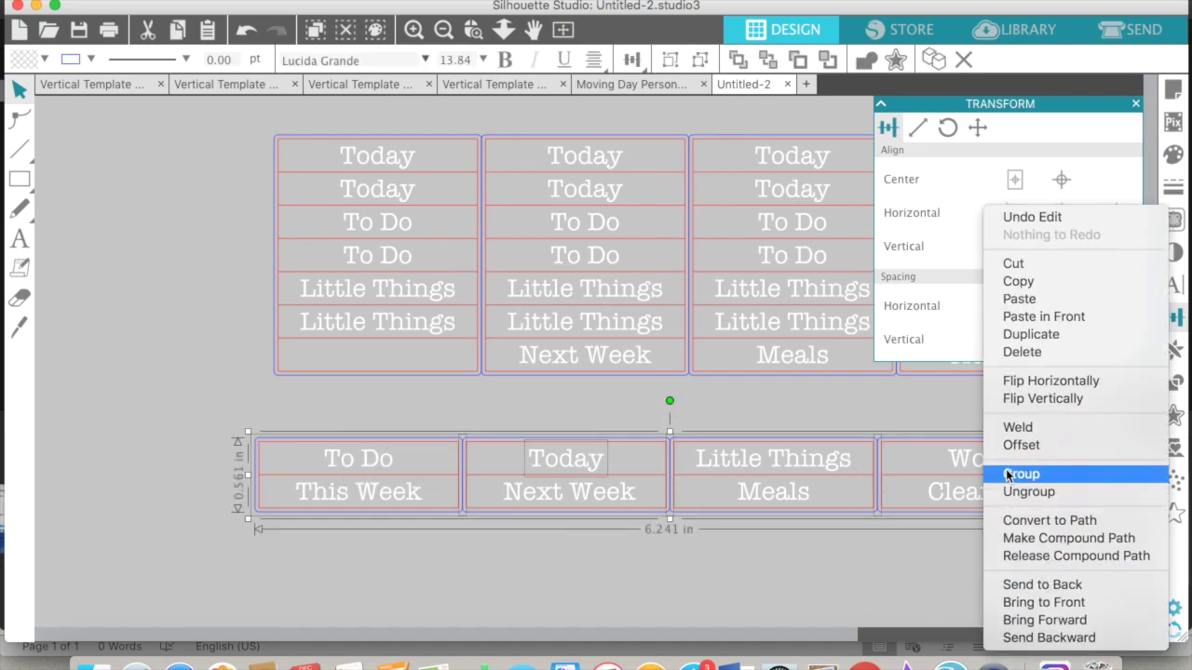
{"action": "left_click", "coordinate": [1007, 474]}
{"action": "left_click", "coordinate": [1135, 104]}
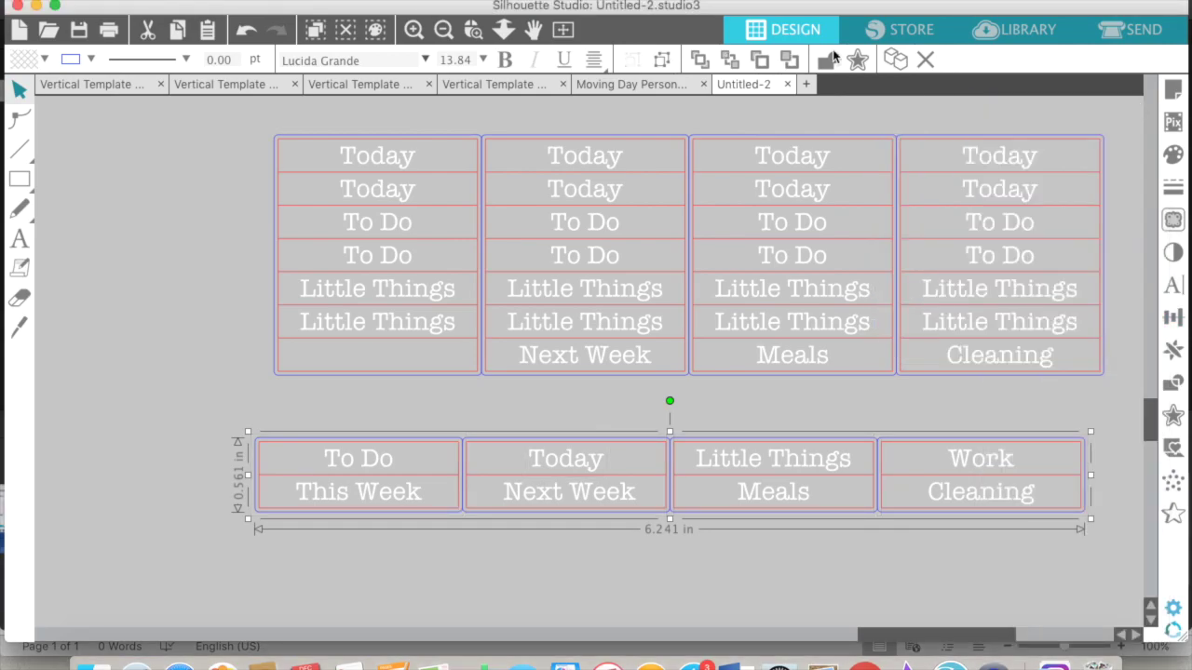
- Move the grouped label row onto the sheet, just below the empty Mini Weekly Kit header
{"action": "left_click", "coordinate": [443, 29]}
{"action": "left_click", "coordinate": [443, 29]}
{"action": "scroll", "coordinate": [606, 494], "scroll_direction": "down", "scroll_amount": 1}
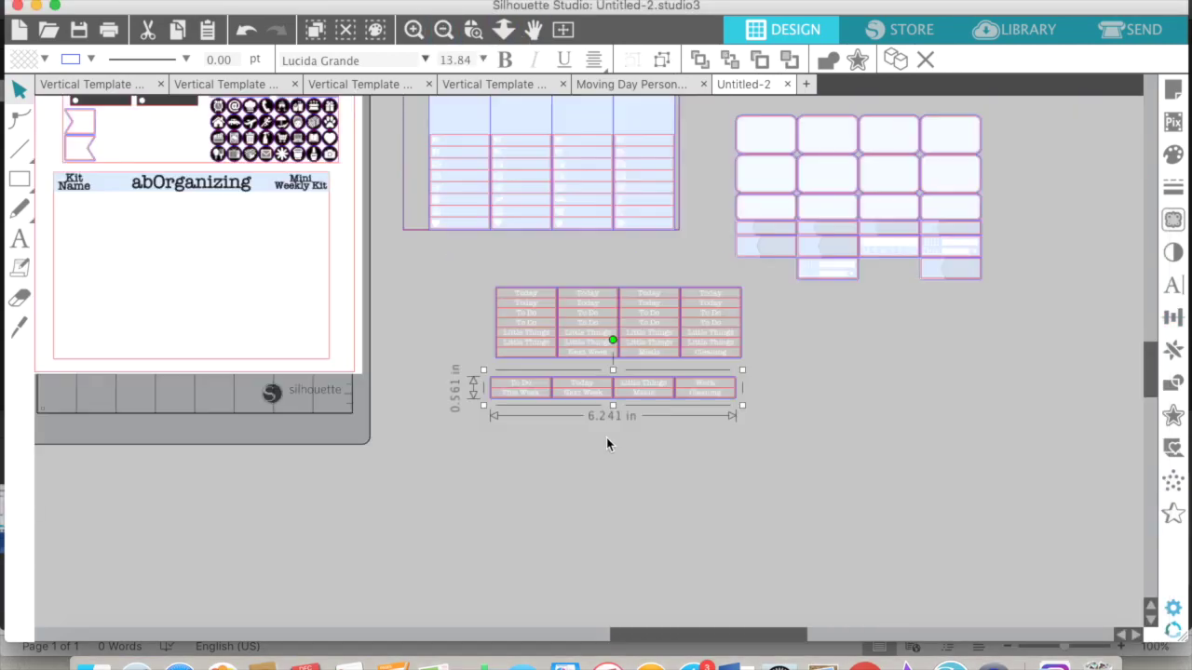
{"action": "left_click_drag", "start_coordinate": [630, 395], "coordinate": [204, 221]}
{"action": "left_click", "coordinate": [380, 319]}
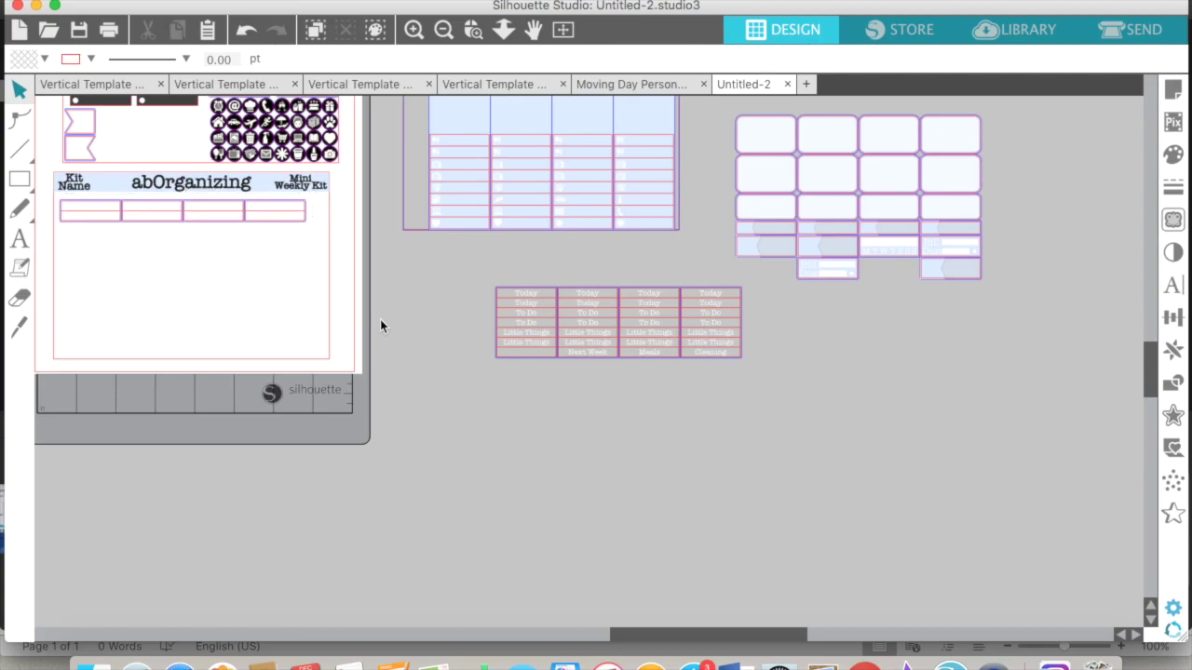
- Create a stack of four equal rectangles, 1.5 in wide and 1.2 in tall overall, below the vertical kit's icon strips
{"action": "scroll", "coordinate": [380, 320], "scroll_direction": "up", "scroll_amount": 3}
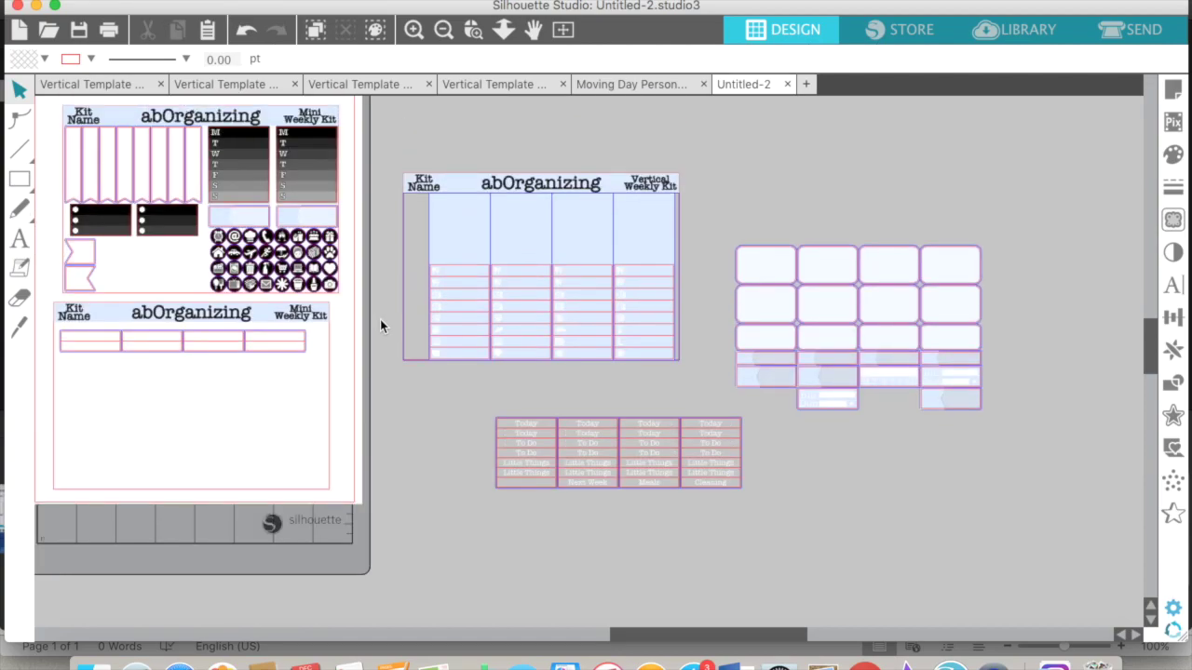
{"action": "scroll", "coordinate": [588, 409], "scroll_direction": "up", "scroll_amount": 3}
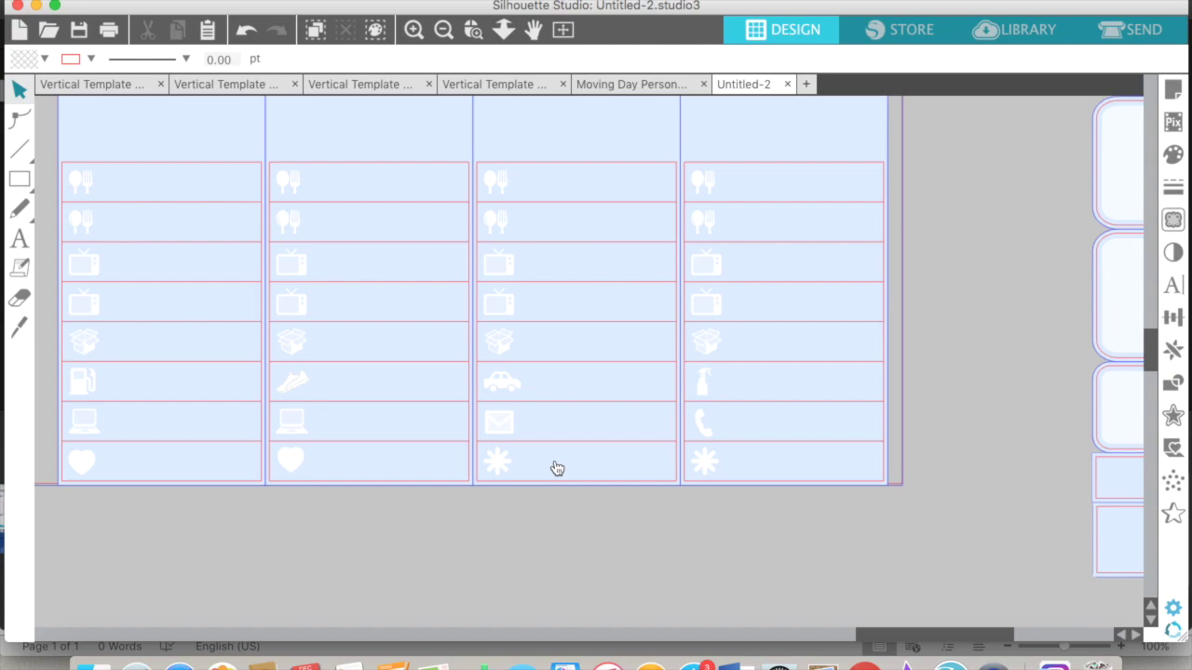
{"action": "scroll", "coordinate": [557, 468], "scroll_direction": "left", "scroll_amount": 2}
{"action": "scroll", "coordinate": [556, 468], "scroll_direction": "down", "scroll_amount": 3}
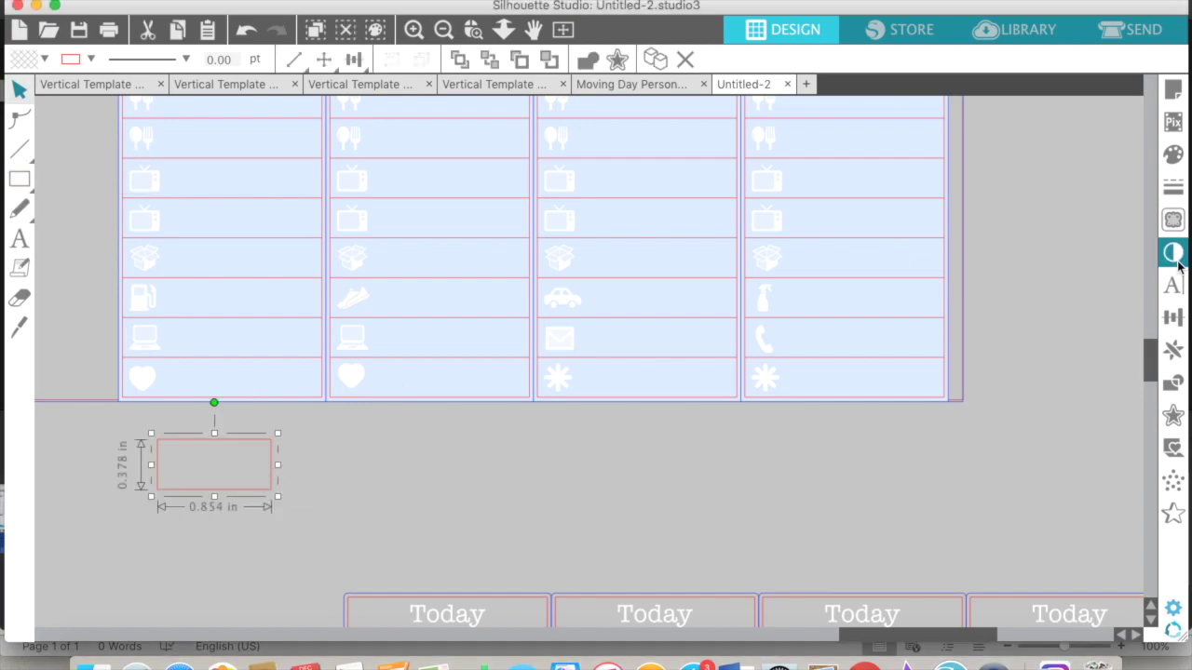
{"action": "left_click", "coordinate": [1173, 316]}
{"action": "left_click", "coordinate": [1051, 319]}
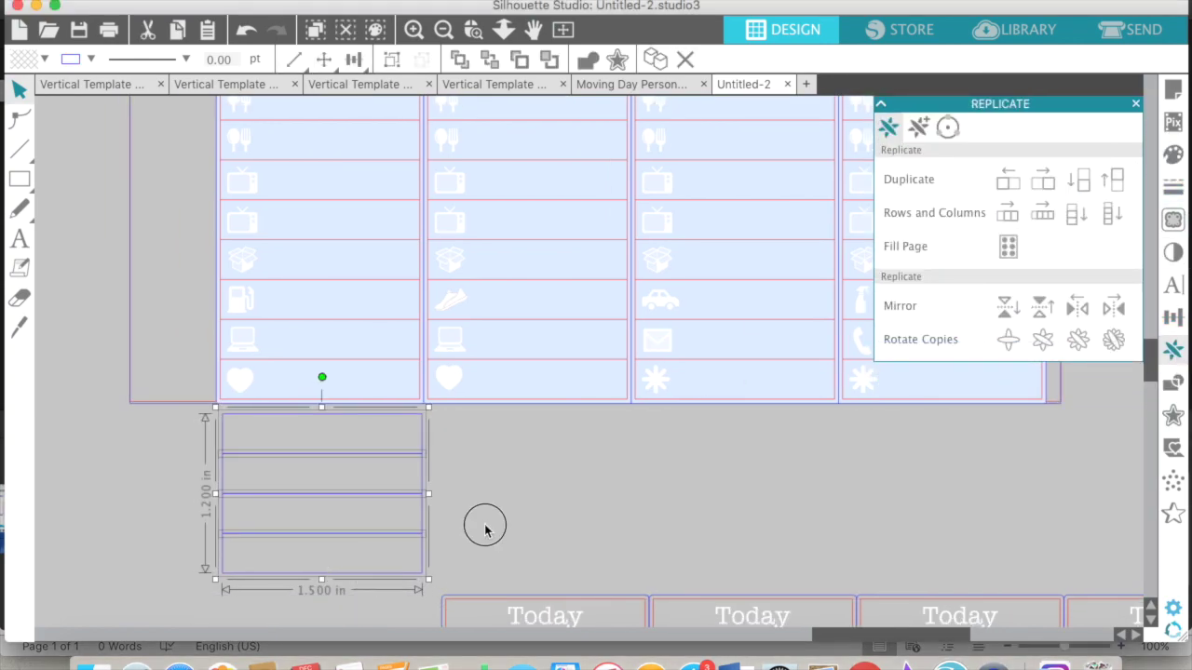
- Draw three horizontal divider lines 1.5 in long and align them with the borders between the stacked rectangles
{"action": "key", "text": "backslash"}
{"action": "left_click_drag", "start_coordinate": [465, 442], "coordinate": [625, 441]}
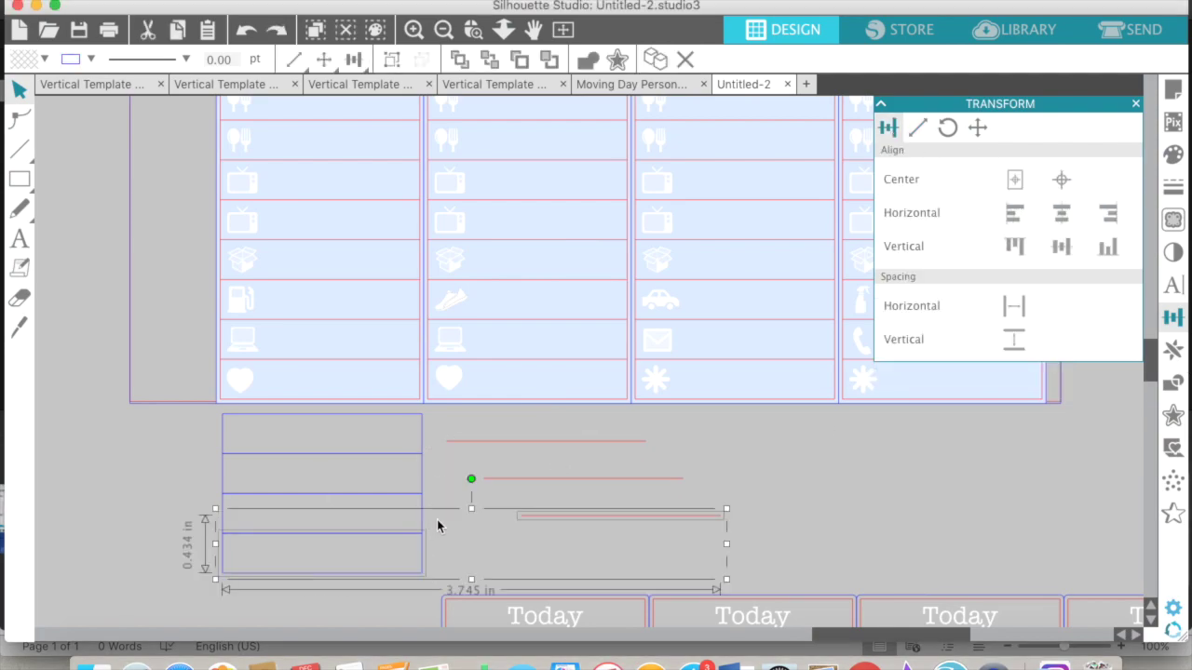
{"action": "left_click", "coordinate": [1101, 237]}
- Draw an outer rectangle and fit it around the four-row stack at 1.5 by 1.2 in
{"action": "left_click", "coordinate": [19, 179]}
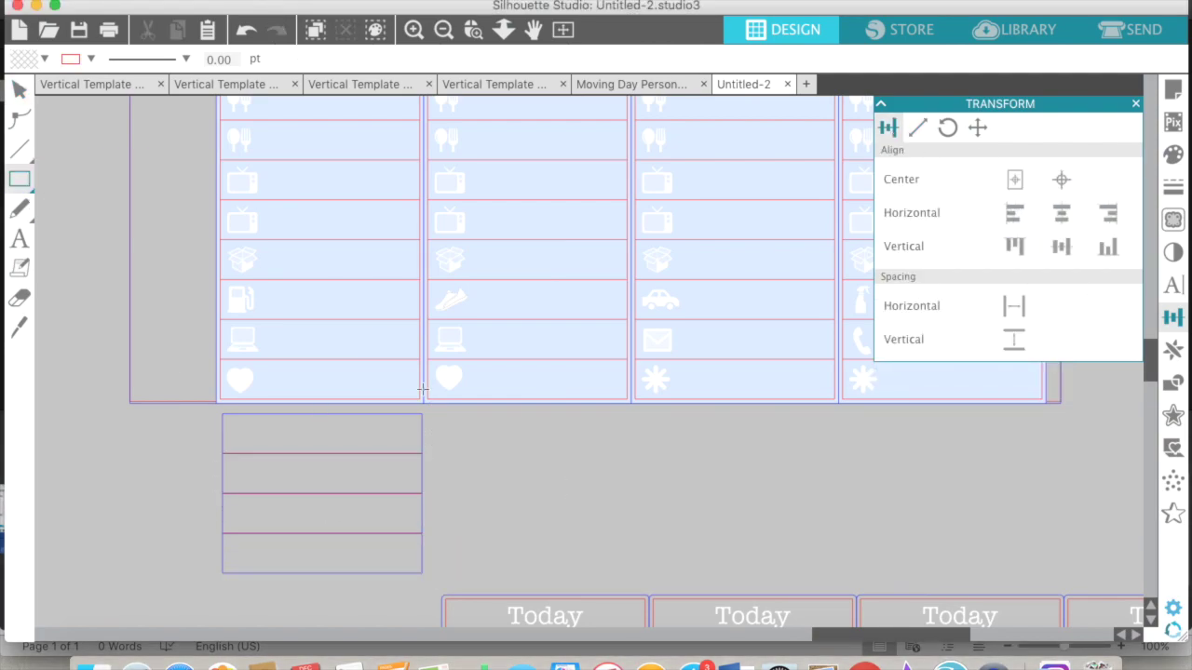
{"action": "left_click_drag", "start_coordinate": [457, 439], "coordinate": [633, 505]}
{"action": "left_click", "coordinate": [917, 127]}
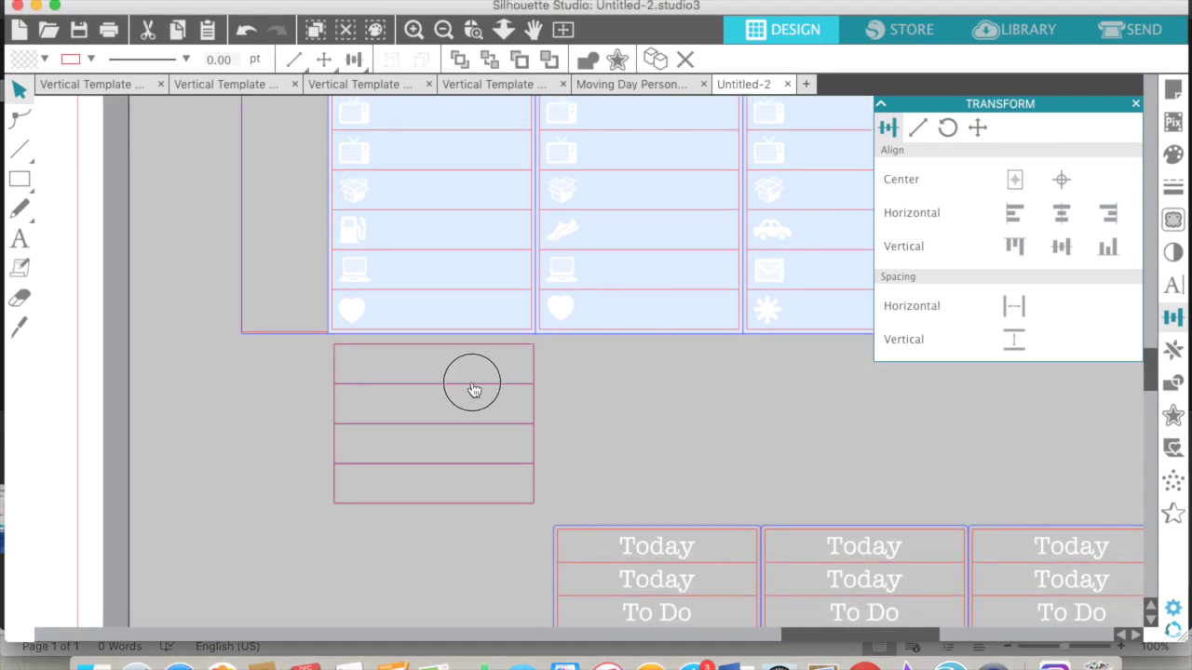
{"action": "left_click", "coordinate": [473, 431]}
{"action": "left_click", "coordinate": [431, 445]}
- Group the red outer rectangle with the divider lines of the four-row stack
{"action": "left_click_drag", "start_coordinate": [307, 339], "coordinate": [551, 518]}
{"action": "right_click", "coordinate": [480, 484]}
{"action": "left_click", "coordinate": [532, 509]}
{"action": "left_click_drag", "start_coordinate": [497, 484], "coordinate": [731, 470]}
{"action": "left_click_drag", "start_coordinate": [307, 339], "coordinate": [551, 518]}
{"action": "right_click", "coordinate": [509, 484]}
{"action": "left_click", "coordinate": [547, 509]}
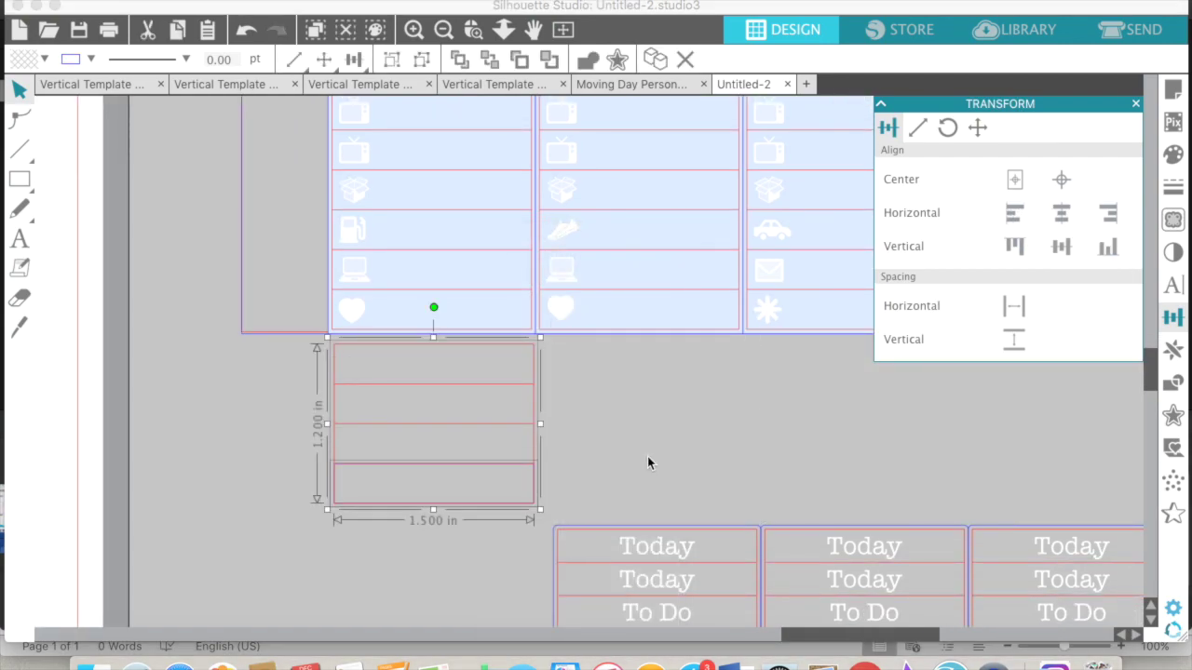
{"action": "left_click", "coordinate": [1172, 349]}
{"action": "left_click", "coordinate": [1111, 180]}
- Ungroup the vertical kit and pull out its fork-and-spoon, TV, box and heart icons, using a copy of the box
{"action": "right_click", "coordinate": [383, 221]}
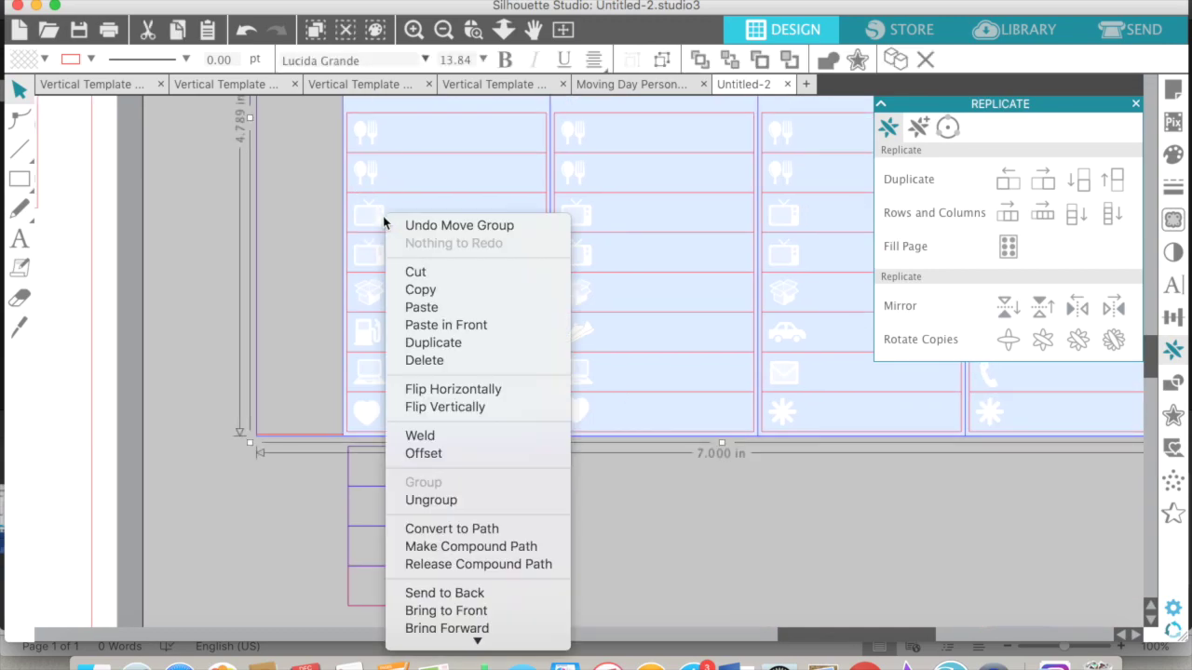
{"action": "left_click", "coordinate": [431, 500]}
{"action": "left_click_drag", "start_coordinate": [445, 419], "coordinate": [434, 411]}
{"action": "left_click", "coordinate": [609, 487]}
{"action": "left_click_drag", "start_coordinate": [357, 165], "coordinate": [282, 478]}
{"action": "left_click", "coordinate": [369, 220]}
{"action": "left_click_drag", "start_coordinate": [368, 220], "coordinate": [285, 537]}
{"action": "left_click", "coordinate": [383, 295]}
{"action": "key", "text": "super+c"}
{"action": "key", "text": "super+v"}
{"action": "left_click_drag", "start_coordinate": [396, 321], "coordinate": [277, 590]}
{"action": "left_click_drag", "start_coordinate": [355, 403], "coordinate": [222, 547]}
- Place the fork-and-spoon, TV, box and heart icons at the left end of the stack's four rows, in that order
{"action": "scroll", "coordinate": [280, 465], "scroll_direction": "down", "scroll_amount": 3}
{"action": "left_click_drag", "start_coordinate": [245, 326], "coordinate": [292, 484]}
{"action": "right_click", "coordinate": [271, 355]}
{"action": "left_click", "coordinate": [346, 508]}
{"action": "right_click", "coordinate": [267, 400]}
{"action": "left_click", "coordinate": [344, 508]}
{"action": "right_click", "coordinate": [288, 474]}
{"action": "left_click", "coordinate": [344, 605]}
{"action": "left_click_drag", "start_coordinate": [275, 352], "coordinate": [365, 347]}
{"action": "left_click_drag", "start_coordinate": [267, 398], "coordinate": [368, 381]}
{"action": "left_click_drag", "start_coordinate": [213, 420], "coordinate": [373, 456]}
{"action": "left_click_drag", "start_coordinate": [267, 464], "coordinate": [365, 421]}
{"action": "left_click", "coordinate": [404, 399]}
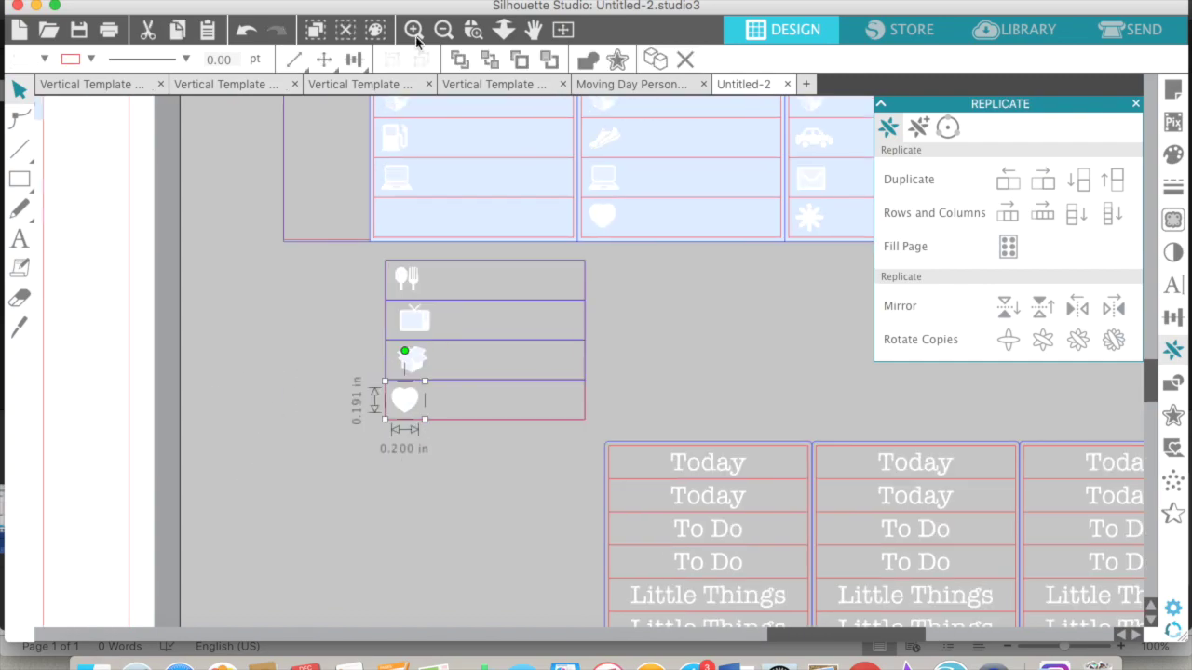
- Align the four icons in a column by their horizontal centers
{"action": "double_click", "coordinate": [413, 30]}
{"action": "left_click", "coordinate": [192, 362], "text": "shift"}
{"action": "left_click", "coordinate": [193, 286], "text": "shift"}
{"action": "left_click", "coordinate": [175, 191], "text": "shift"}
{"action": "left_click", "coordinate": [1173, 317]}
{"action": "left_click", "coordinate": [1015, 213]}
{"action": "left_click", "coordinate": [1061, 213]}
{"action": "left_click", "coordinate": [652, 391]}
- Center each icon vertically within its own row rectangle, from the heart up to the fork and spoon
{"action": "left_click", "coordinate": [236, 505]}
{"action": "left_click", "coordinate": [189, 473], "text": "shift"}
{"action": "left_click", "coordinate": [1061, 246]}
{"action": "left_click", "coordinate": [670, 344]}
{"action": "left_click", "coordinate": [204, 394]}
{"action": "left_click", "coordinate": [239, 416], "text": "shift"}
{"action": "left_click", "coordinate": [1061, 246]}
{"action": "left_click", "coordinate": [187, 284]}
{"action": "left_click", "coordinate": [238, 326], "text": "shift"}
{"action": "left_click", "coordinate": [1061, 247]}
{"action": "left_click", "coordinate": [198, 195]}
{"action": "left_click", "coordinate": [239, 236], "text": "shift"}
- Delete the leftover blue row rectangles, keeping the red outline, divider lines and icons
{"action": "key", "text": "Delete"}
{"action": "left_click", "coordinate": [356, 282]}
{"action": "key", "text": "Delete"}
{"action": "left_click", "coordinate": [346, 396]}
{"action": "key", "text": "Delete"}
{"action": "key", "text": "Delete"}
- Add a rounded 0.03 in offset around the four-row icon box
{"action": "left_click_drag", "start_coordinate": [110, 132], "coordinate": [421, 500]}
{"action": "left_click", "coordinate": [1173, 415]}
{"action": "left_click", "coordinate": [931, 151]}
{"action": "type", "text": "0.03"}
{"action": "left_click", "coordinate": [1070, 278]}
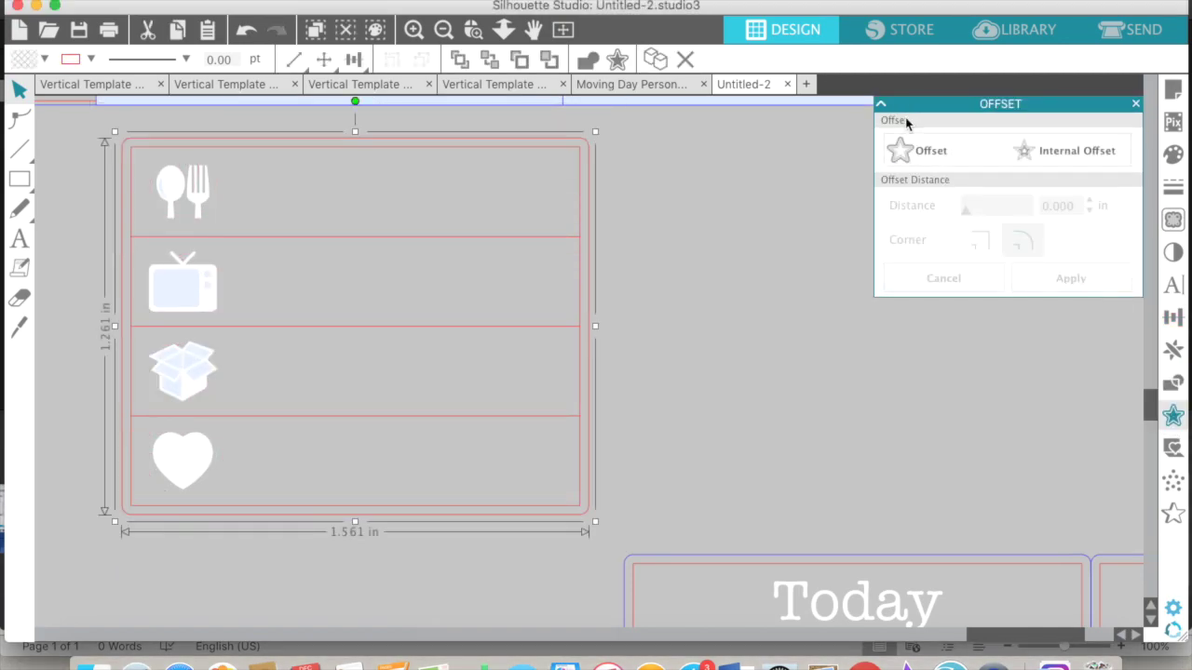
- Color the offset outline blue and group it with the divided box and its icons
{"action": "left_click", "coordinate": [1173, 187]}
{"action": "left_click", "coordinate": [1061, 213]}
{"action": "left_click_drag", "start_coordinate": [87, 144], "coordinate": [633, 540]}
{"action": "right_click", "coordinate": [338, 373]}
{"action": "left_click", "coordinate": [377, 473]}
- Replicate the four-row icon box into a horizontal row of four
{"action": "left_click", "coordinate": [444, 30]}
{"action": "left_click", "coordinate": [444, 30]}
{"action": "left_click", "coordinate": [1173, 349]}
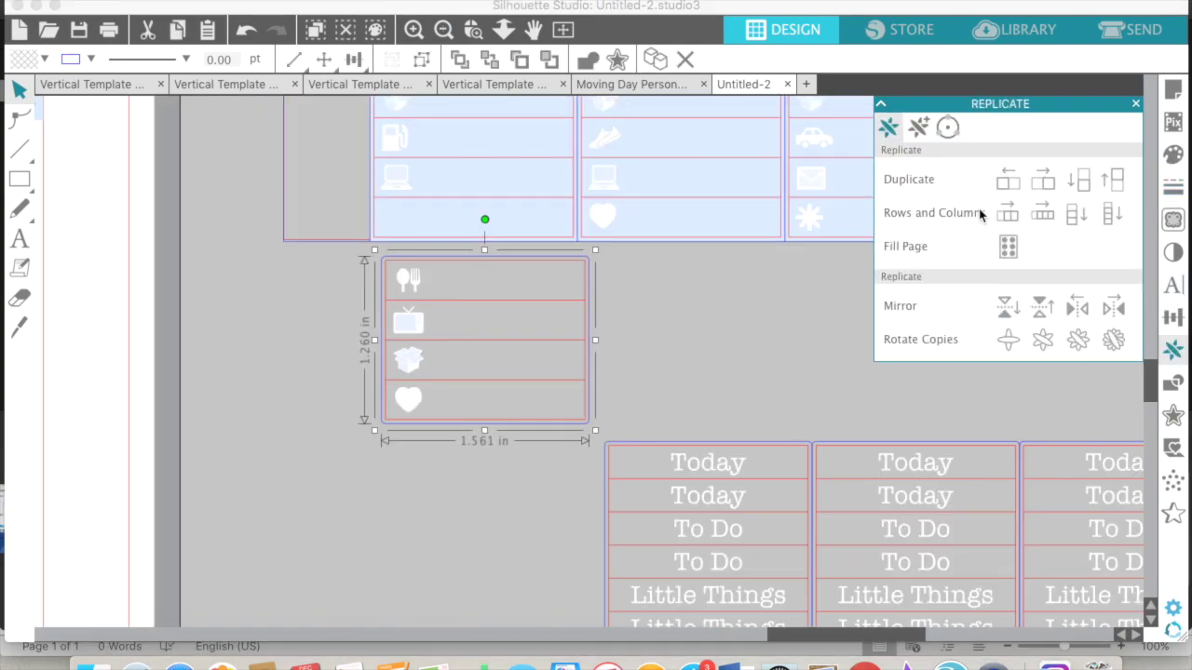
{"action": "left_click", "coordinate": [1042, 178]}
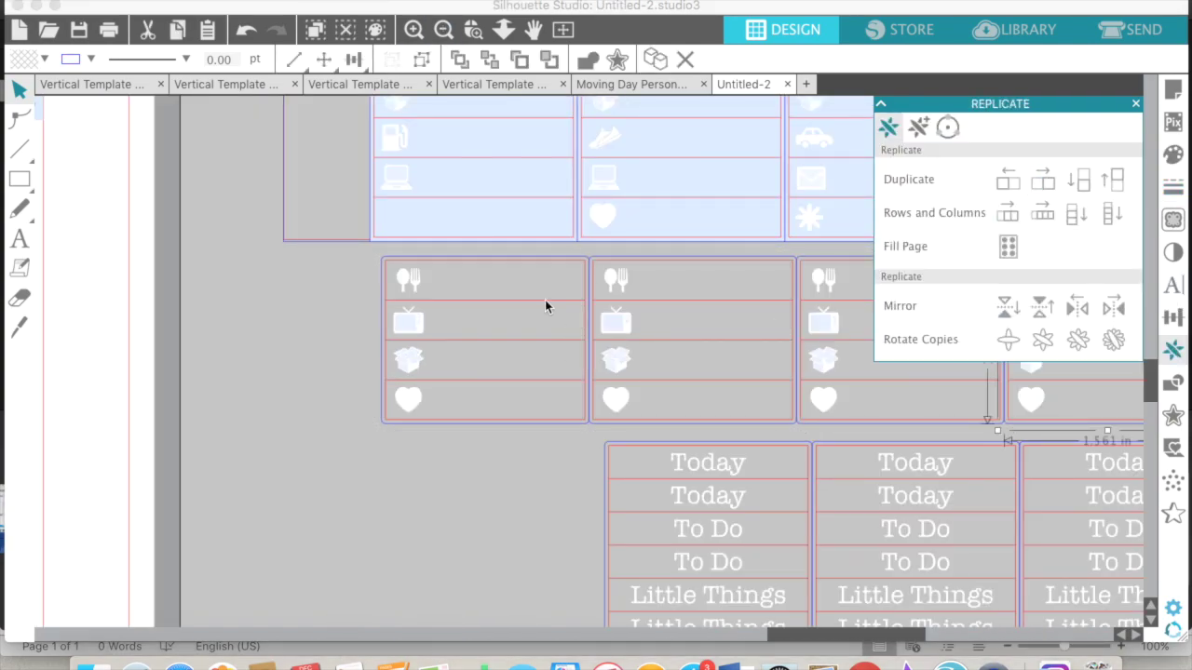
- Group the four icon boxes into a single row
{"action": "scroll", "coordinate": [544, 306], "scroll_direction": "right", "scroll_amount": 3}
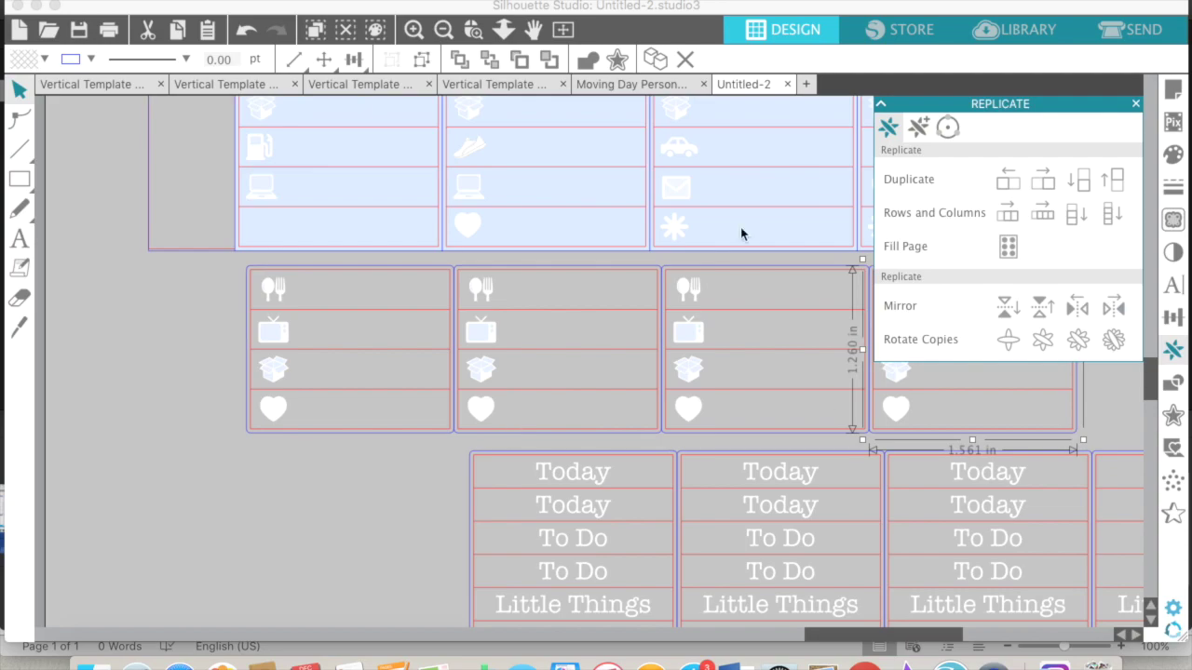
{"action": "left_click", "coordinate": [443, 29]}
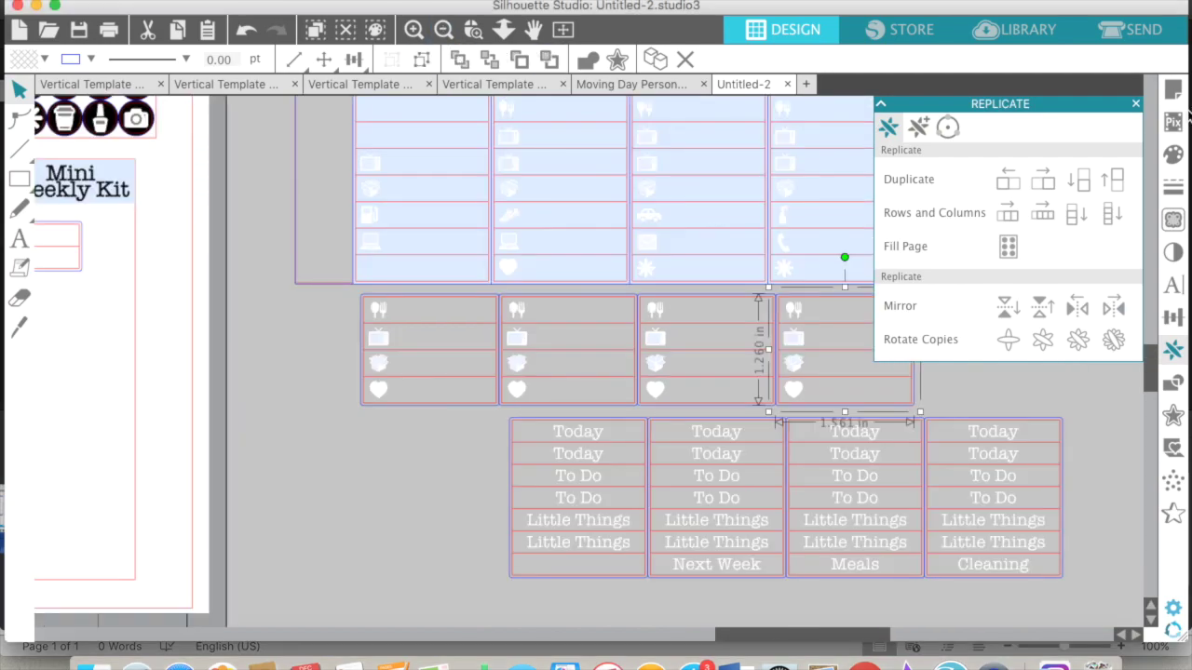
{"action": "left_click", "coordinate": [1135, 104]}
{"action": "left_click_drag", "start_coordinate": [335, 313], "coordinate": [880, 394]}
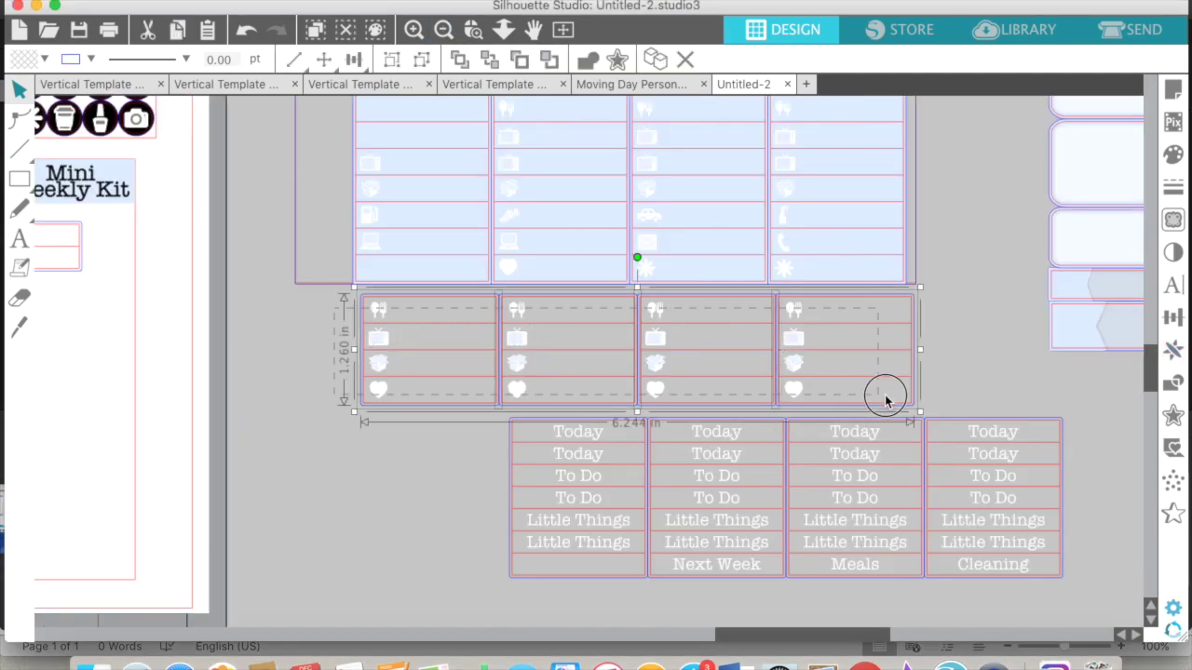
{"action": "right_click", "coordinate": [884, 395]}
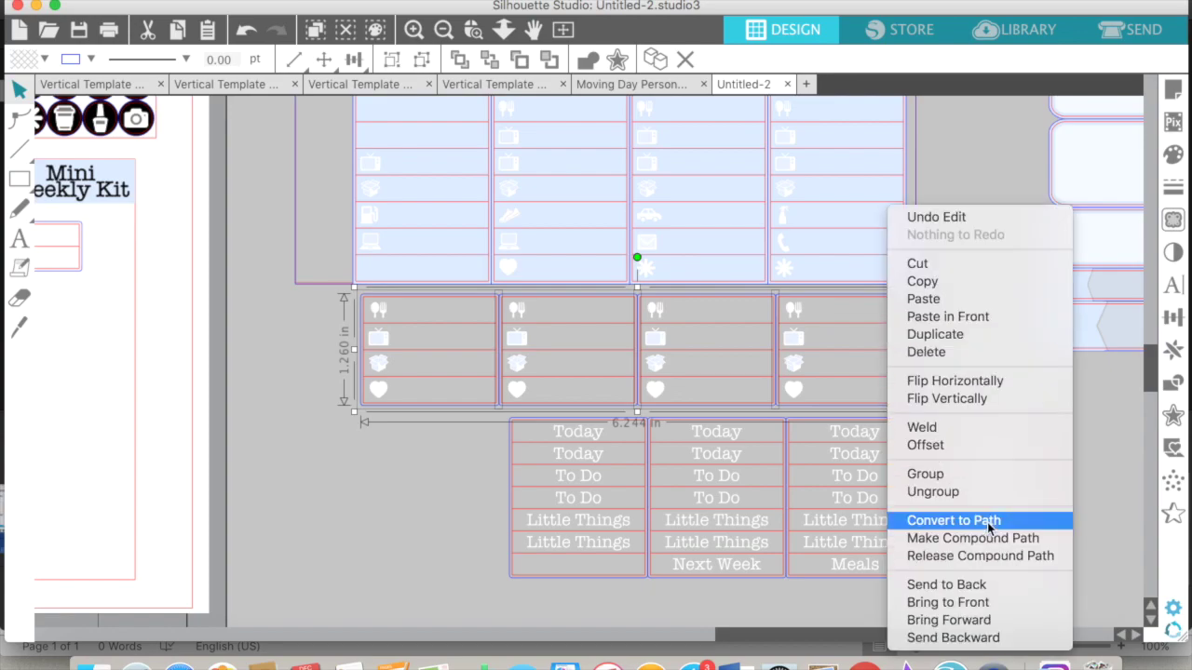
{"action": "left_click", "coordinate": [954, 480]}
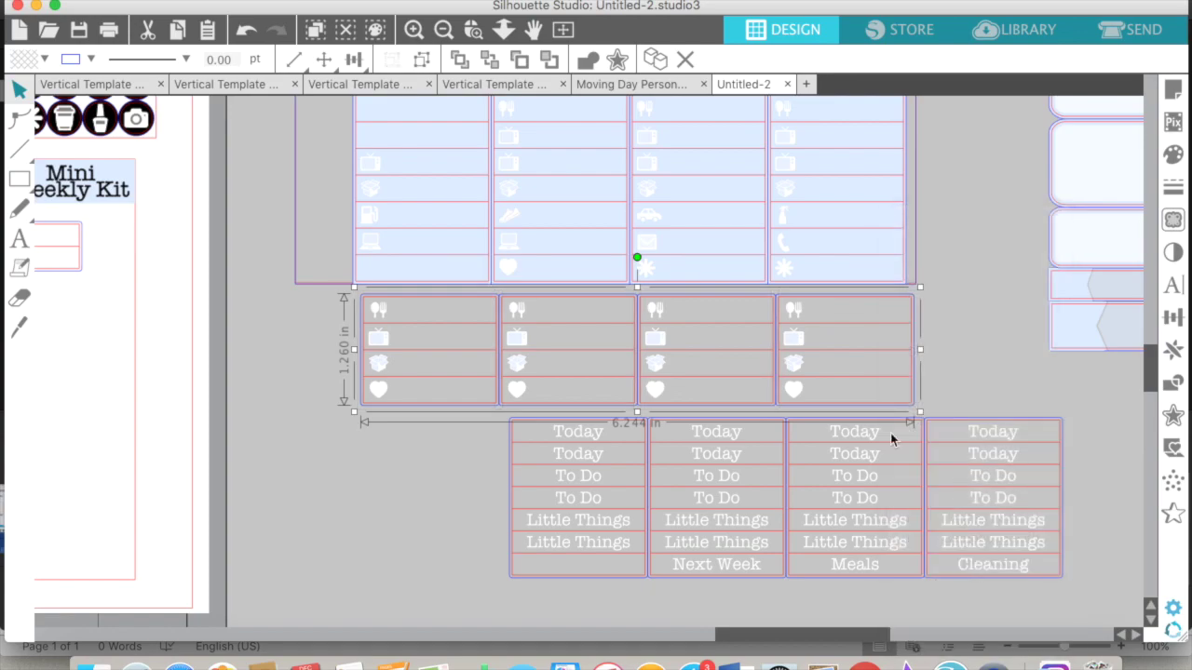
- Move the grouped icon box row onto the sheet, directly below the two-line label row
{"action": "left_click_drag", "start_coordinate": [810, 368], "coordinate": [409, 442]}
{"action": "left_click", "coordinate": [257, 465]}
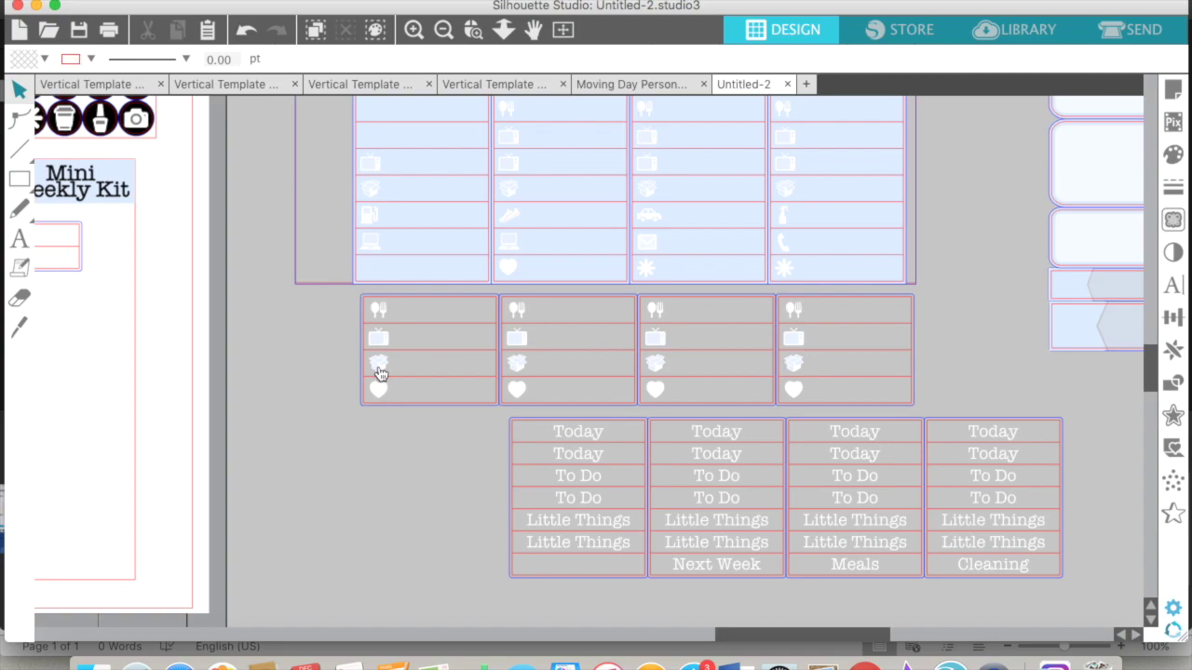
{"action": "left_click_drag", "start_coordinate": [379, 323], "coordinate": [51, 408]}
{"action": "left_click", "coordinate": [51, 409]}
{"action": "scroll", "coordinate": [50, 409], "scroll_direction": "left", "scroll_amount": 8}
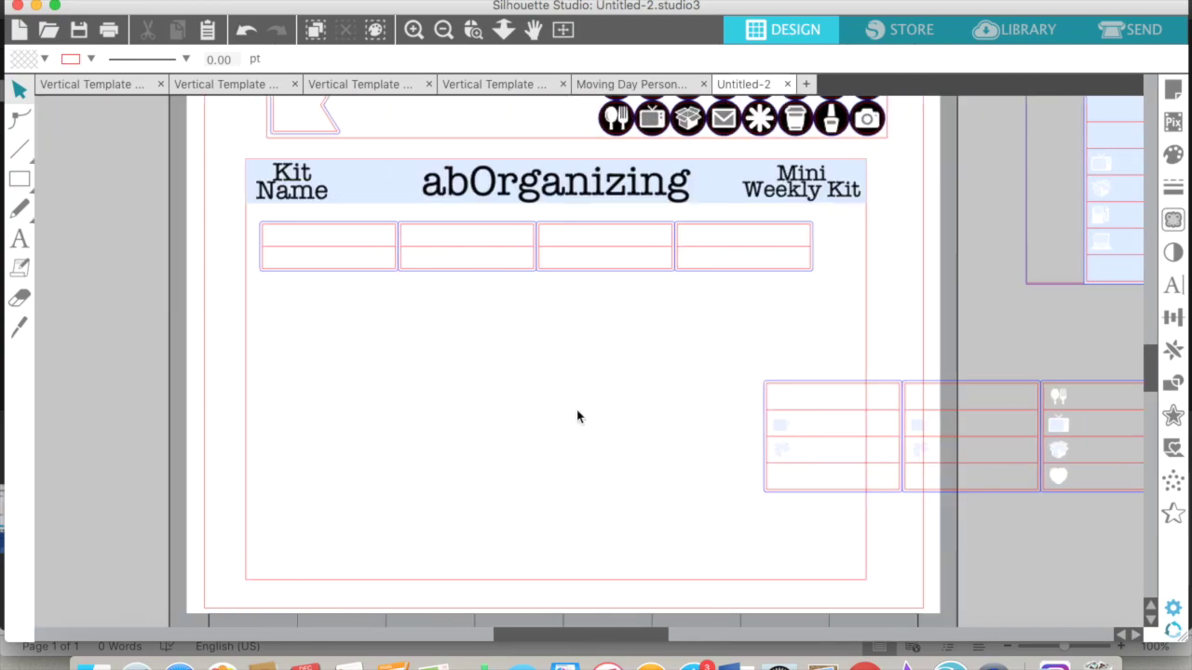
{"action": "left_click_drag", "start_coordinate": [778, 407], "coordinate": [273, 301]}
- Move two rows of rounded boxes, one tall and one short, onto the sheet directly below the four-row icon boxes
{"action": "scroll", "coordinate": [273, 301], "scroll_direction": "right", "scroll_amount": 10}
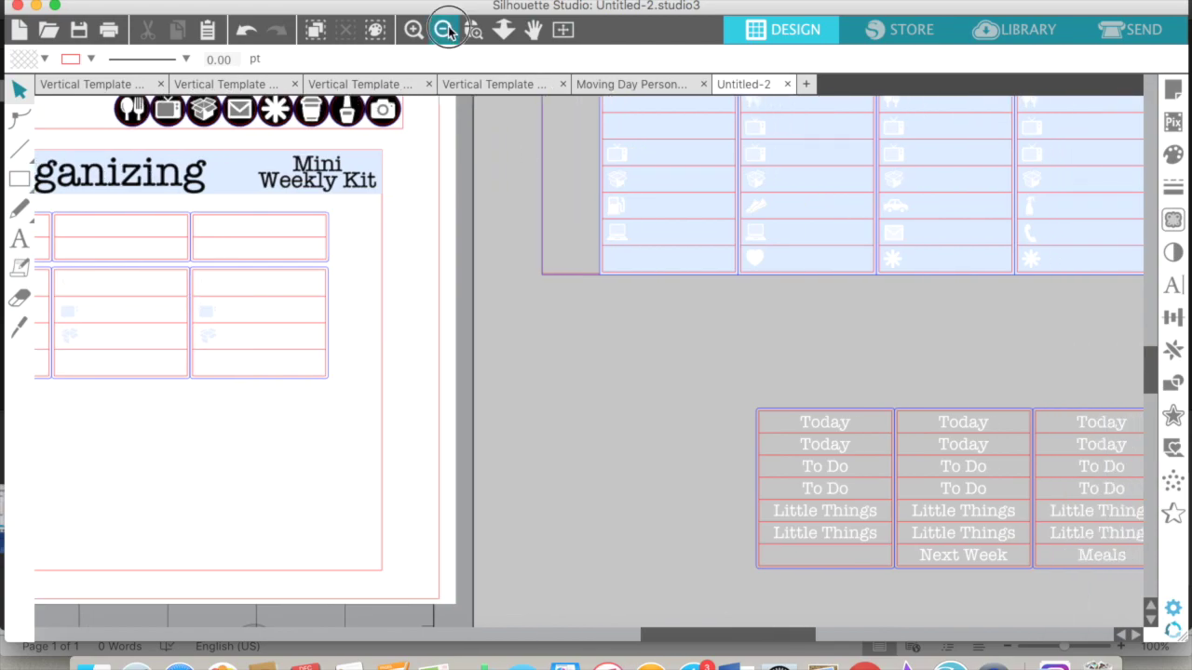
{"action": "left_click", "coordinate": [444, 29]}
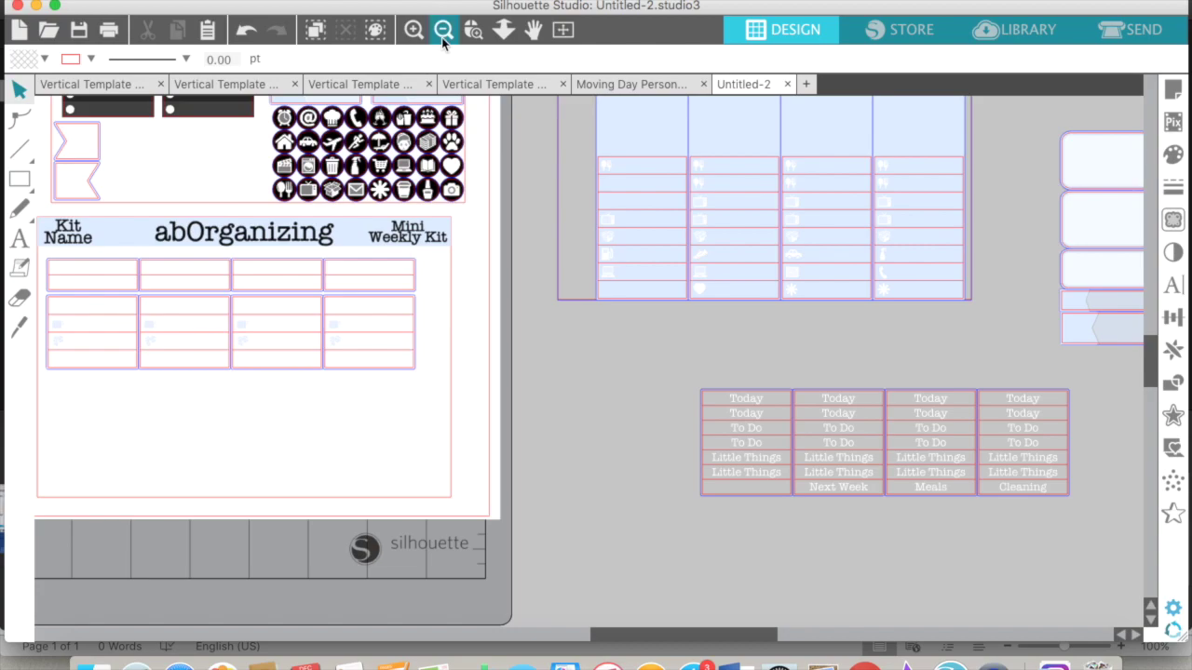
{"action": "left_click", "coordinate": [442, 38]}
{"action": "scroll", "coordinate": [769, 368], "scroll_direction": "right", "scroll_amount": 5}
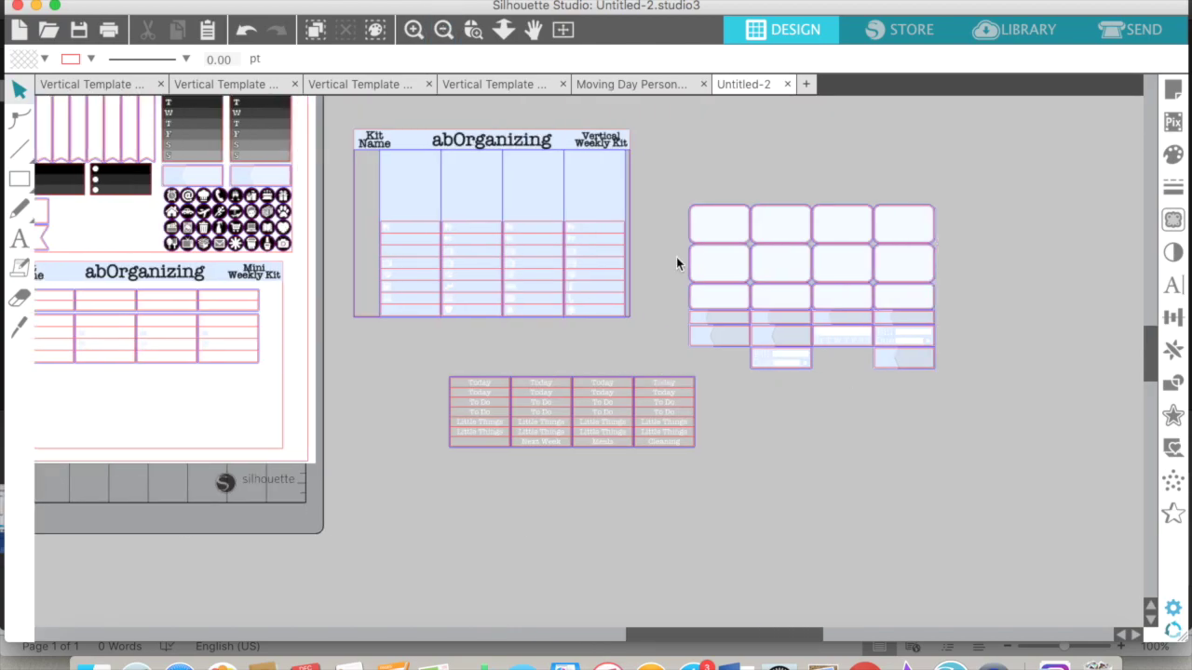
{"action": "left_click_drag", "start_coordinate": [677, 260], "coordinate": [248, 410]}
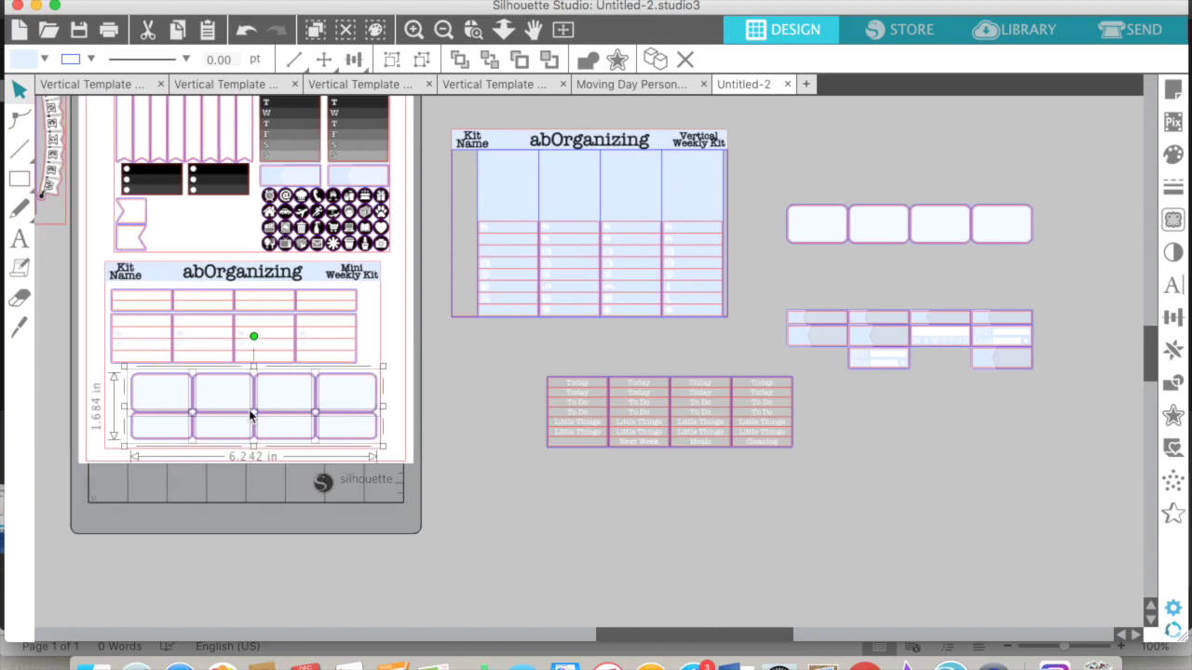
{"action": "scroll", "coordinate": [250, 414], "scroll_direction": "left", "scroll_amount": 2}
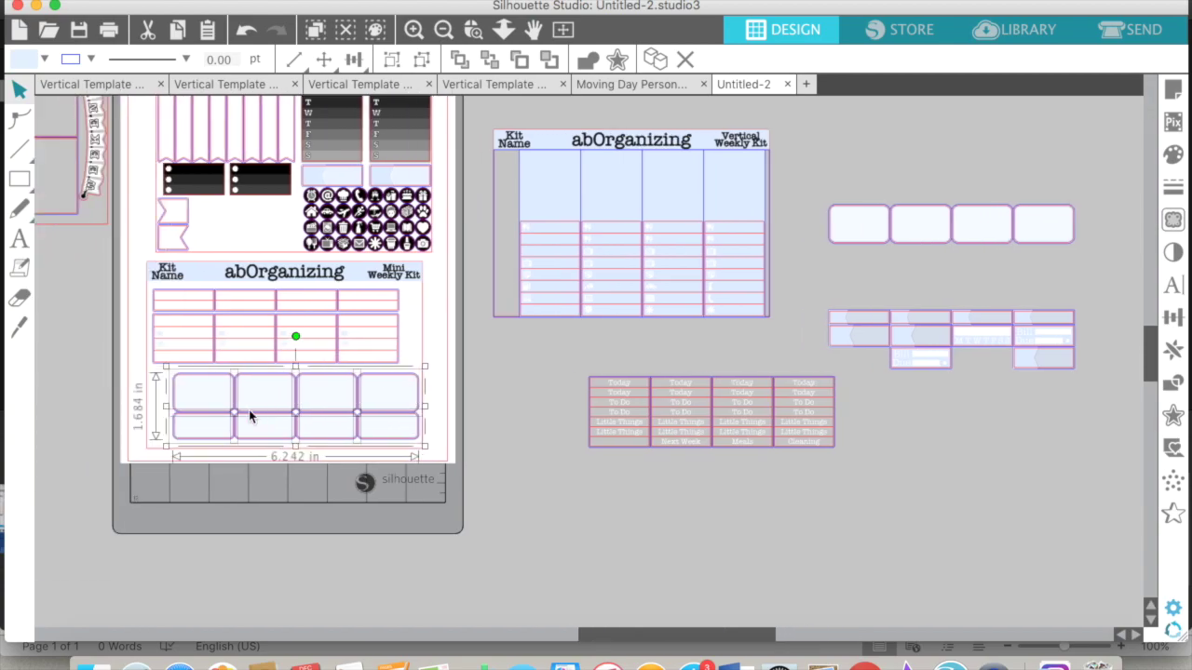
{"action": "left_click_drag", "start_coordinate": [242, 409], "coordinate": [239, 399]}
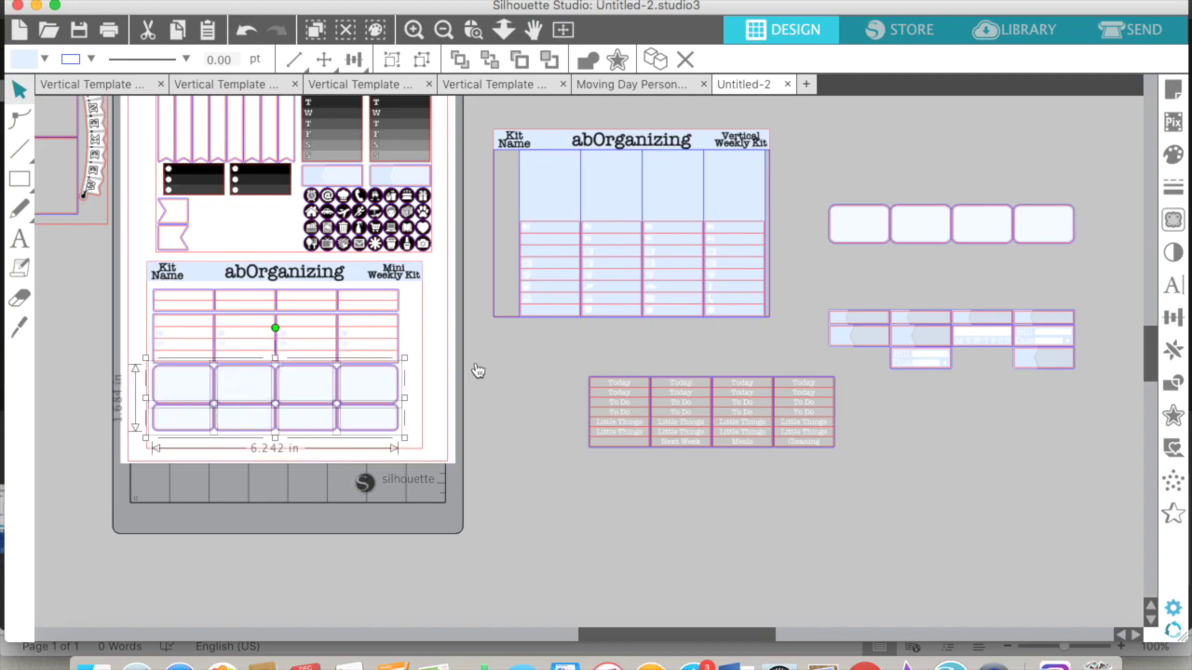
{"action": "scroll", "coordinate": [931, 341], "scroll_direction": "left", "scroll_amount": 10}
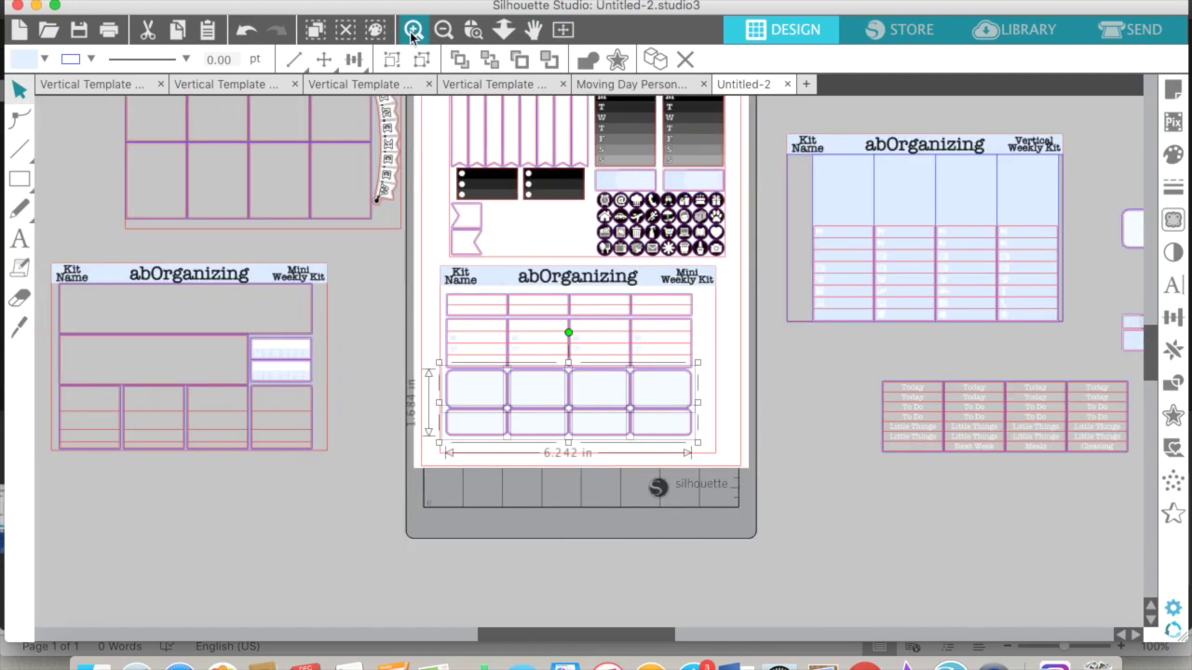
- Move the two-line label row up and left so it sits directly beneath the sheet's header banner
{"action": "left_click", "coordinate": [412, 29]}
{"action": "left_click", "coordinate": [413, 31]}
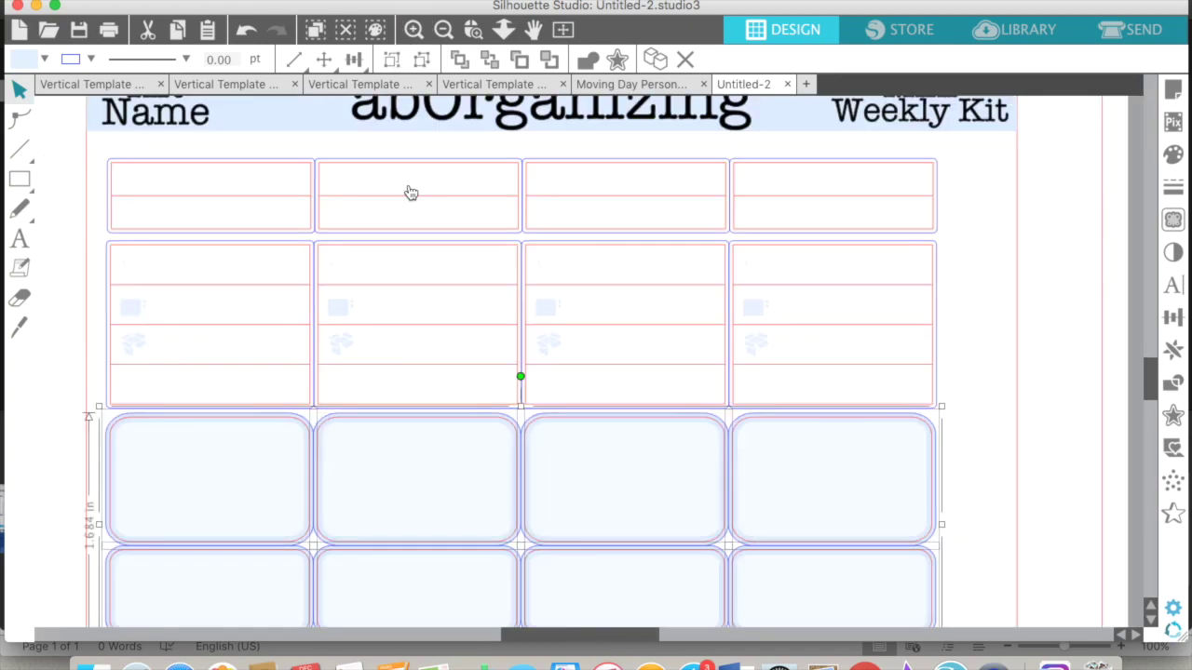
{"action": "scroll", "coordinate": [284, 192], "scroll_direction": "left", "scroll_amount": 2}
{"action": "scroll", "coordinate": [284, 192], "scroll_direction": "up", "scroll_amount": 1}
{"action": "left_click", "coordinate": [281, 192]}
{"action": "left_click_drag", "start_coordinate": [228, 190], "coordinate": [212, 164]}
{"action": "key", "text": "Up"}
{"action": "key", "text": "Left"}
{"action": "key", "text": "Left"}
{"action": "key", "text": "Right"}
{"action": "key", "text": "Right"}
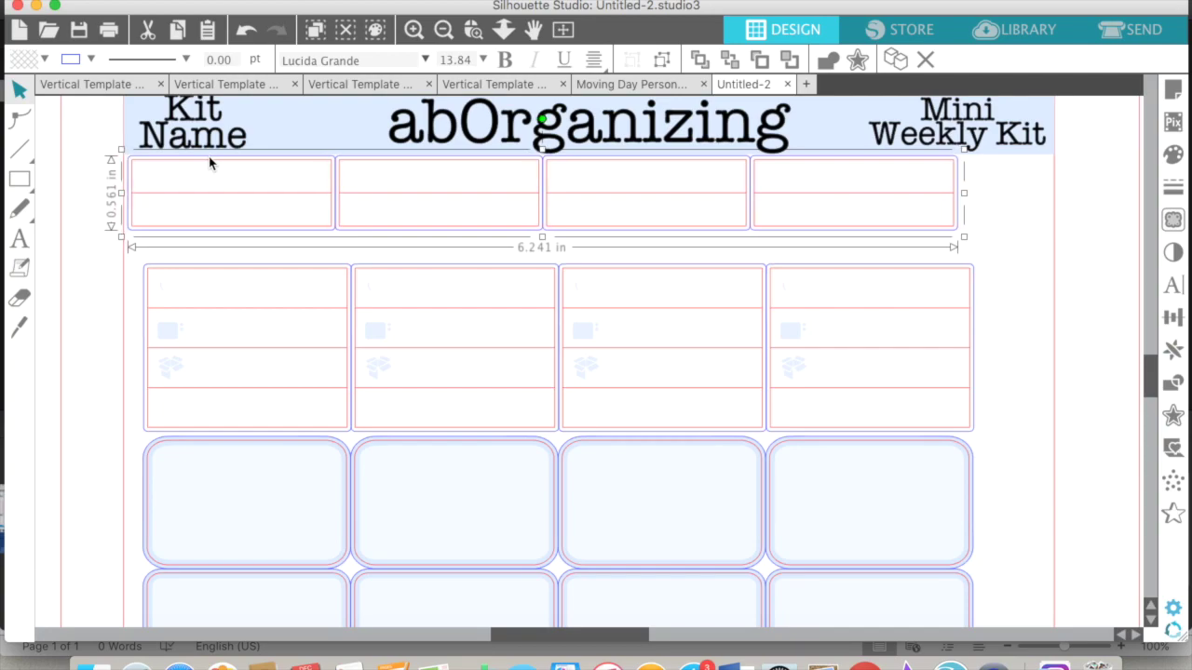
{"action": "key", "text": "Down"}
{"action": "key", "text": "Down"}
{"action": "key", "text": "Down"}
{"action": "key", "text": "Up"}
{"action": "key", "text": "Up"}
- Left-align the four-row icon box row with the two-line label row
{"action": "left_click", "coordinate": [249, 267]}
{"action": "left_click", "coordinate": [261, 226], "text": "shift"}
{"action": "left_click", "coordinate": [1173, 316]}
{"action": "left_click", "coordinate": [1014, 213]}
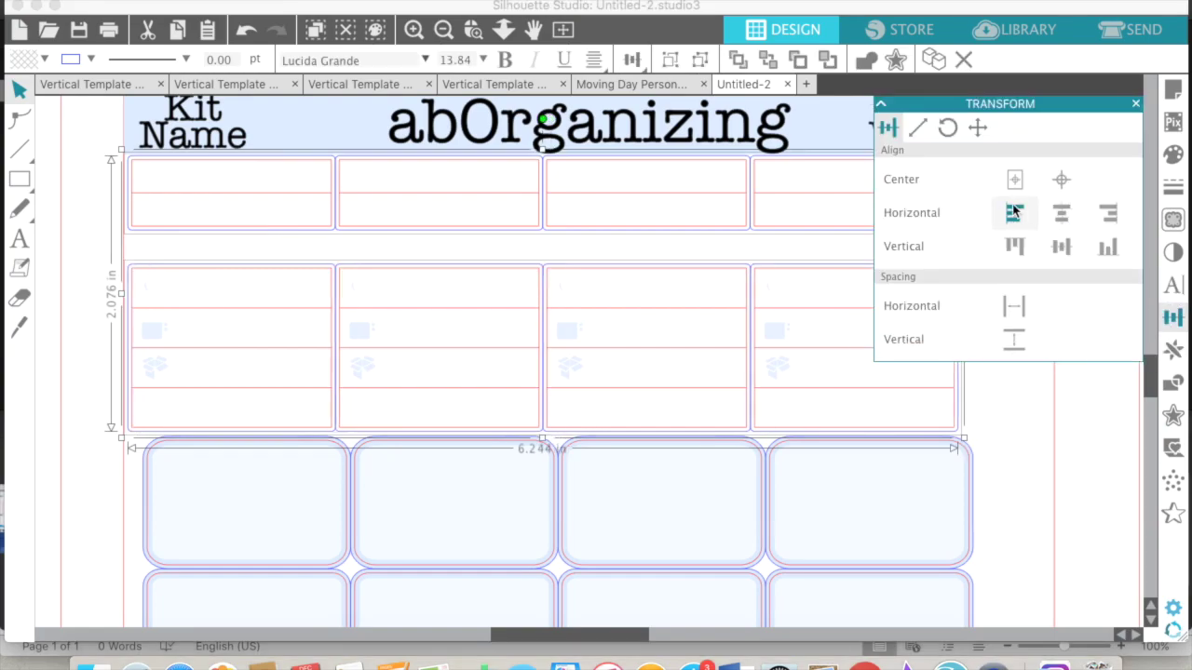
- Nudge the icon box row up until it sits against the two-line label row
{"action": "left_click", "coordinate": [676, 269]}
{"action": "key", "text": "Up"}
{"action": "key", "text": "Up"}
{"action": "key", "text": "Up"}
{"action": "key", "text": "Up"}
{"action": "key", "text": "Up"}
{"action": "key", "text": "Up"}
{"action": "key", "text": "Up"}
{"action": "key", "text": "Up"}
{"action": "key", "text": "Up"}
{"action": "key", "text": "Up"}
{"action": "key", "text": "Up"}
{"action": "key", "text": "Up"}
{"action": "key", "text": "Up"}
{"action": "key", "text": "Up"}
{"action": "key", "text": "Up"}
{"action": "key", "text": "Up"}
{"action": "key", "text": "Up"}
{"action": "key", "text": "Up"}
{"action": "key", "text": "Up"}
{"action": "key", "text": "Up"}
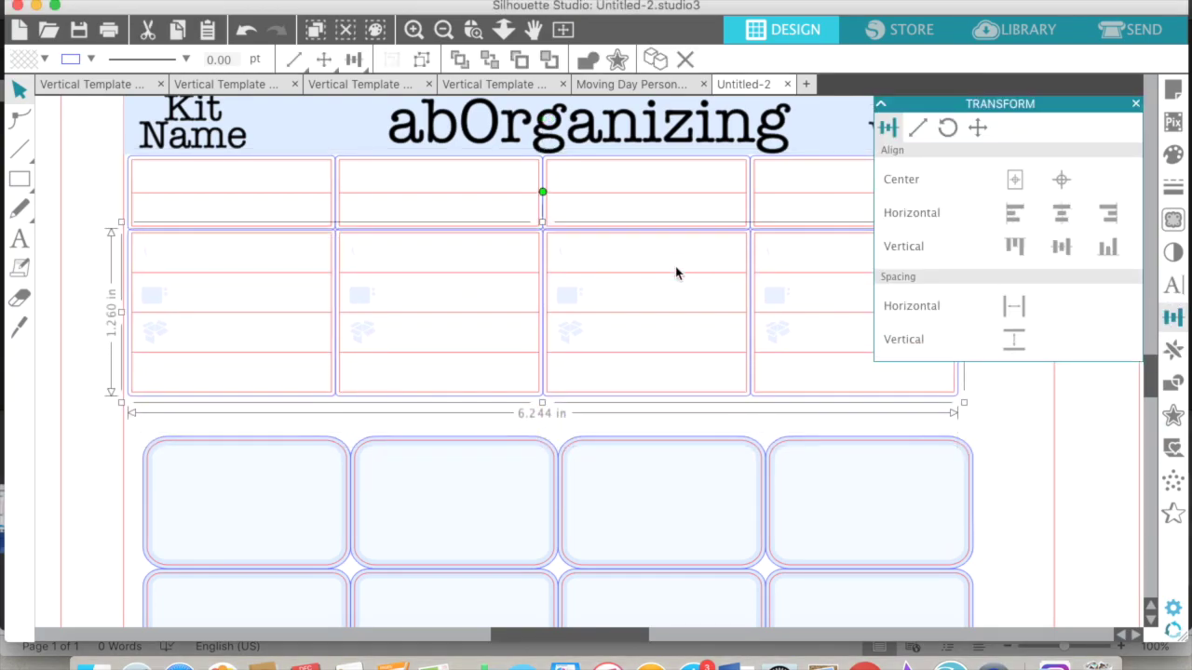
- Group the four taller rounded boxes and nudge the row up and left against the icon box row
{"action": "scroll", "coordinate": [676, 273], "scroll_direction": "down", "scroll_amount": 5}
{"action": "left_click", "coordinate": [466, 372]}
{"action": "left_click_drag", "start_coordinate": [139, 314], "coordinate": [833, 410]}
{"action": "right_click", "coordinate": [836, 409]}
{"action": "left_click", "coordinate": [884, 477]}
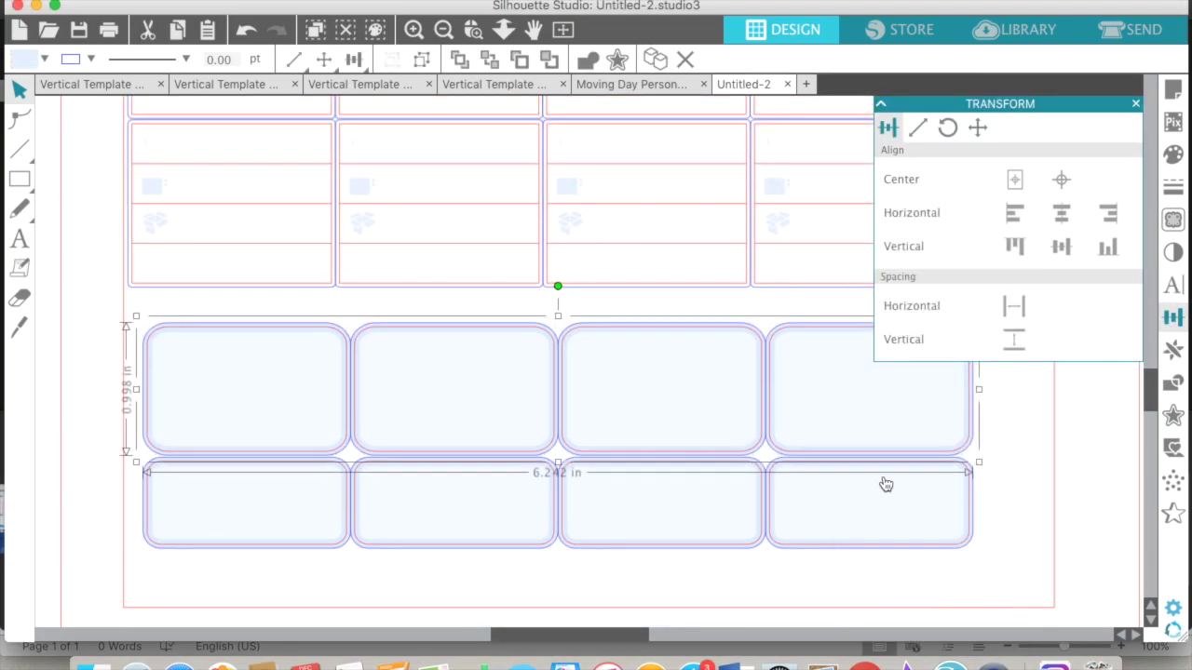
{"action": "key", "text": "Up"}
{"action": "key", "text": "Up"}
{"action": "key", "text": "Up"}
{"action": "key", "text": "Up"}
{"action": "key", "text": "Up"}
{"action": "key", "text": "Up"}
{"action": "key", "text": "Up"}
{"action": "key", "text": "Up"}
{"action": "key", "text": "Up"}
{"action": "key", "text": "Up"}
{"action": "key", "text": "Up"}
{"action": "key", "text": "Up"}
{"action": "key", "text": "Up"}
{"action": "key", "text": "Up"}
{"action": "key", "text": "Up"}
{"action": "key", "text": "Up"}
{"action": "key", "text": "Up"}
{"action": "key", "text": "Up"}
{"action": "key", "text": "Up"}
{"action": "key", "text": "Up"}
{"action": "key", "text": "Left"}
{"action": "key", "text": "Left"}
{"action": "key", "text": "Left"}
{"action": "key", "text": "Left"}
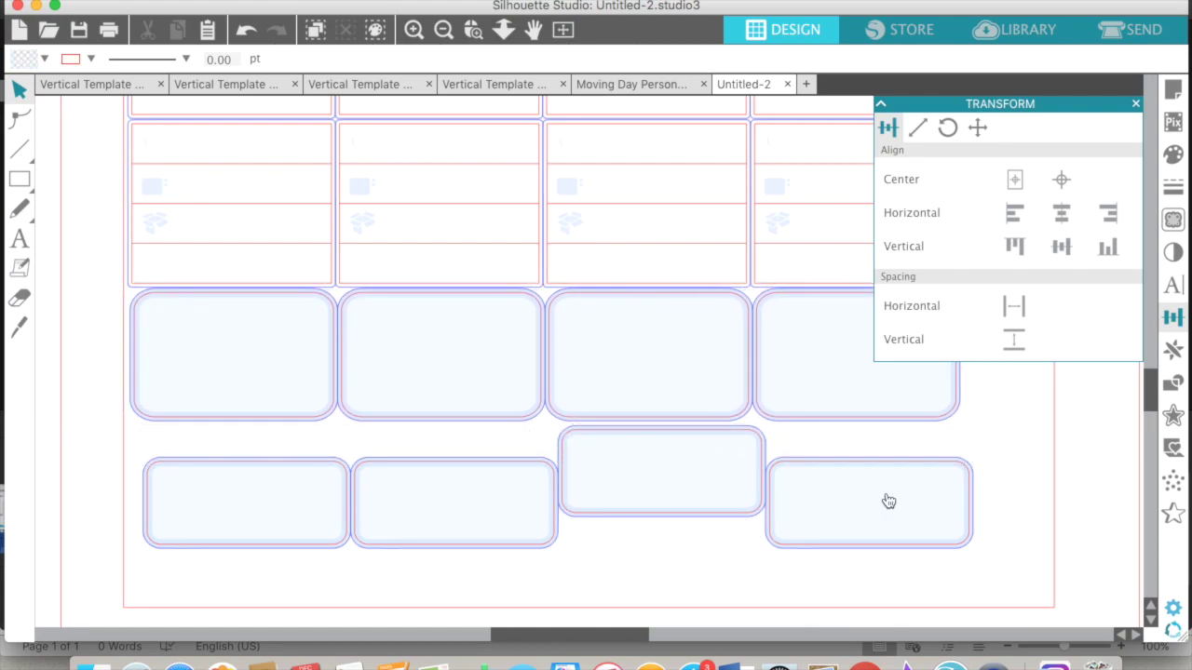
- Group the four shorter rounded boxes and nudge the row up and left beneath the taller rounded boxes
{"action": "right_click", "coordinate": [319, 503]}
{"action": "left_click", "coordinate": [373, 490]}
{"action": "key", "text": "Up"}
{"action": "key", "text": "Up"}
{"action": "key", "text": "Up"}
{"action": "key", "text": "Up"}
{"action": "key", "text": "Up"}
{"action": "key", "text": "Up"}
{"action": "key", "text": "Up"}
{"action": "key", "text": "Up"}
{"action": "key", "text": "Up"}
{"action": "key", "text": "Up"}
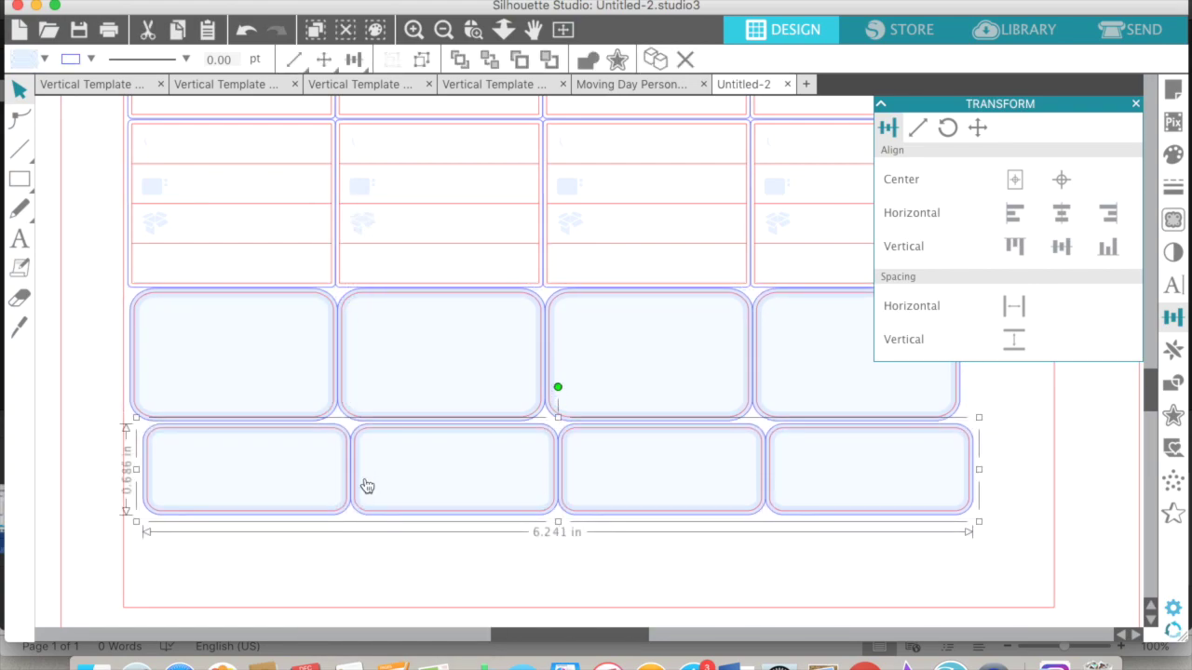
{"action": "key", "text": "Left"}
{"action": "key", "text": "Left"}
{"action": "key", "text": "Left"}
- Move the first small and large arrow labels out of the spare label block to the empty area beside the sheet
{"action": "left_click", "coordinate": [443, 29]}
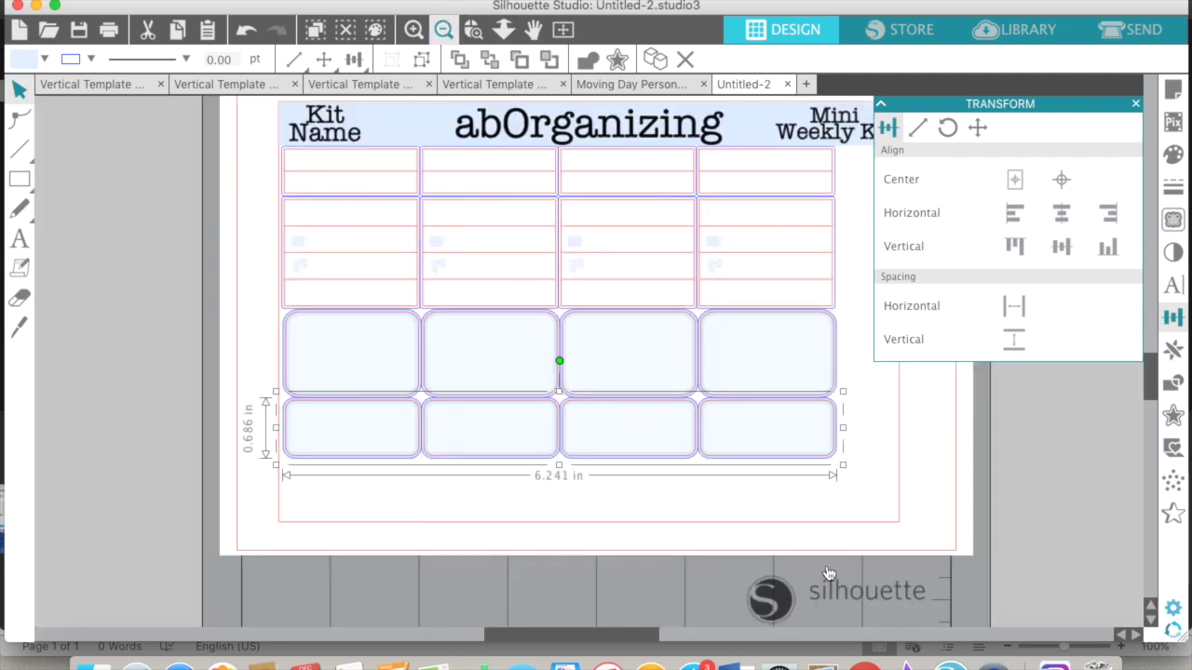
{"action": "left_click", "coordinate": [444, 29]}
{"action": "left_click", "coordinate": [965, 525]}
{"action": "scroll", "coordinate": [963, 527], "scroll_direction": "right", "scroll_amount": 10}
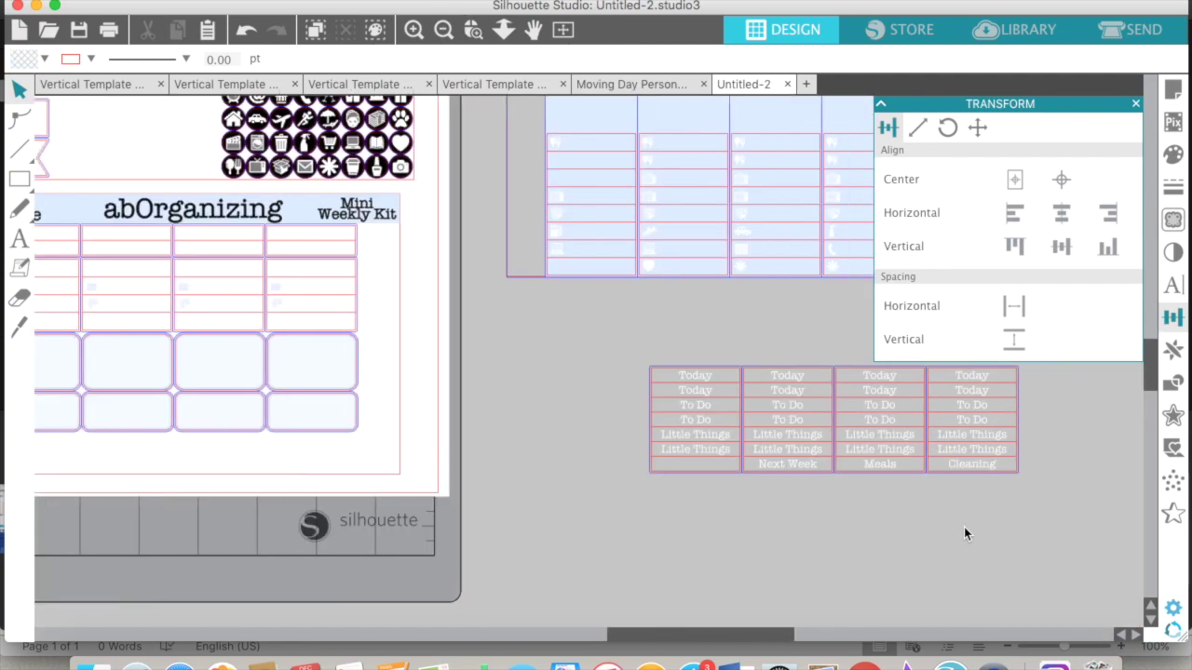
{"action": "scroll", "coordinate": [964, 533], "scroll_direction": "right", "scroll_amount": 8}
{"action": "left_click", "coordinate": [646, 326]}
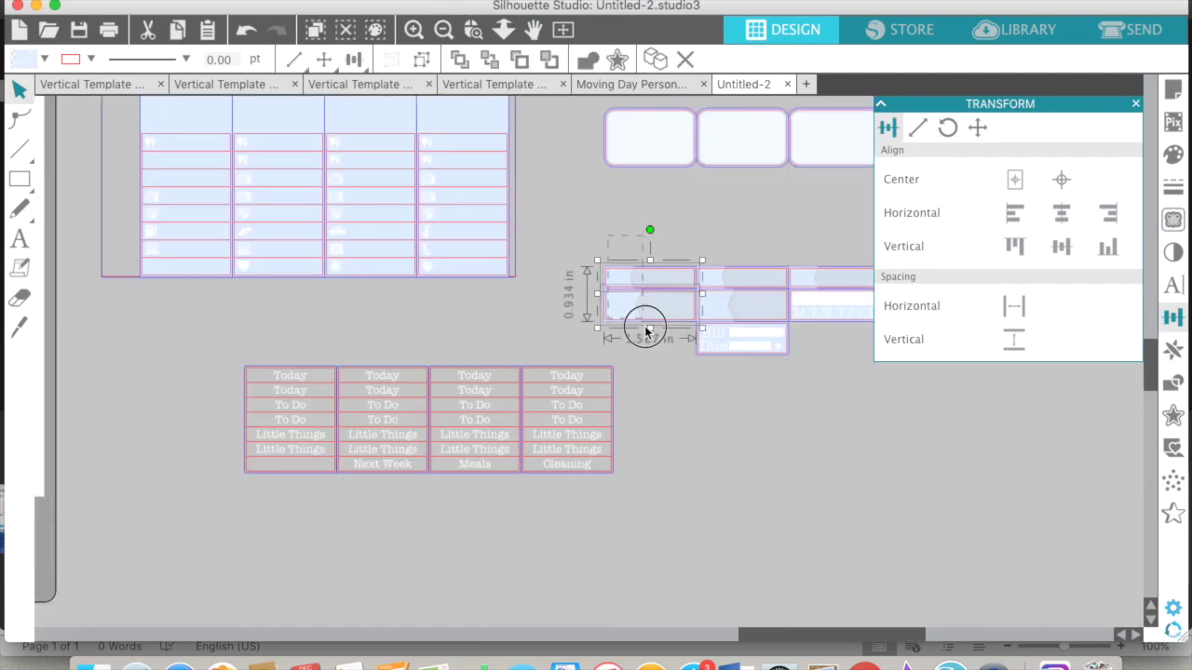
{"action": "left_click_drag", "start_coordinate": [646, 326], "coordinate": [224, 439]}
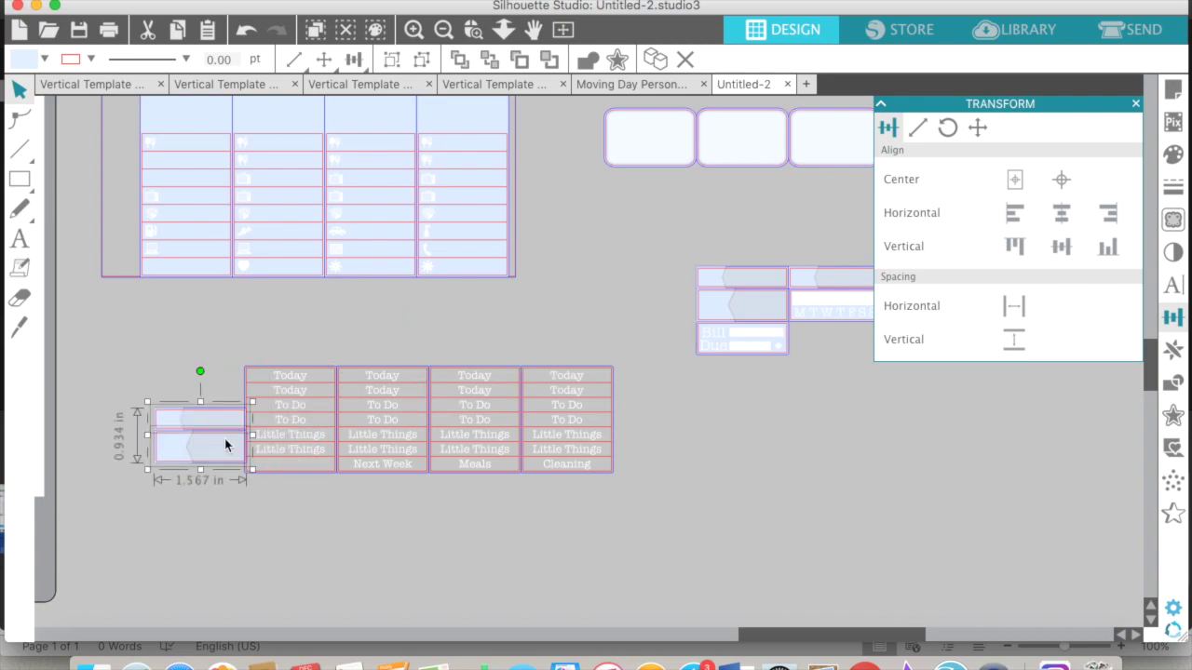
{"action": "scroll", "coordinate": [446, 441], "scroll_direction": "left", "scroll_amount": 8}
{"action": "left_click_drag", "start_coordinate": [501, 443], "coordinate": [495, 416]}
{"action": "left_click", "coordinate": [493, 489]}
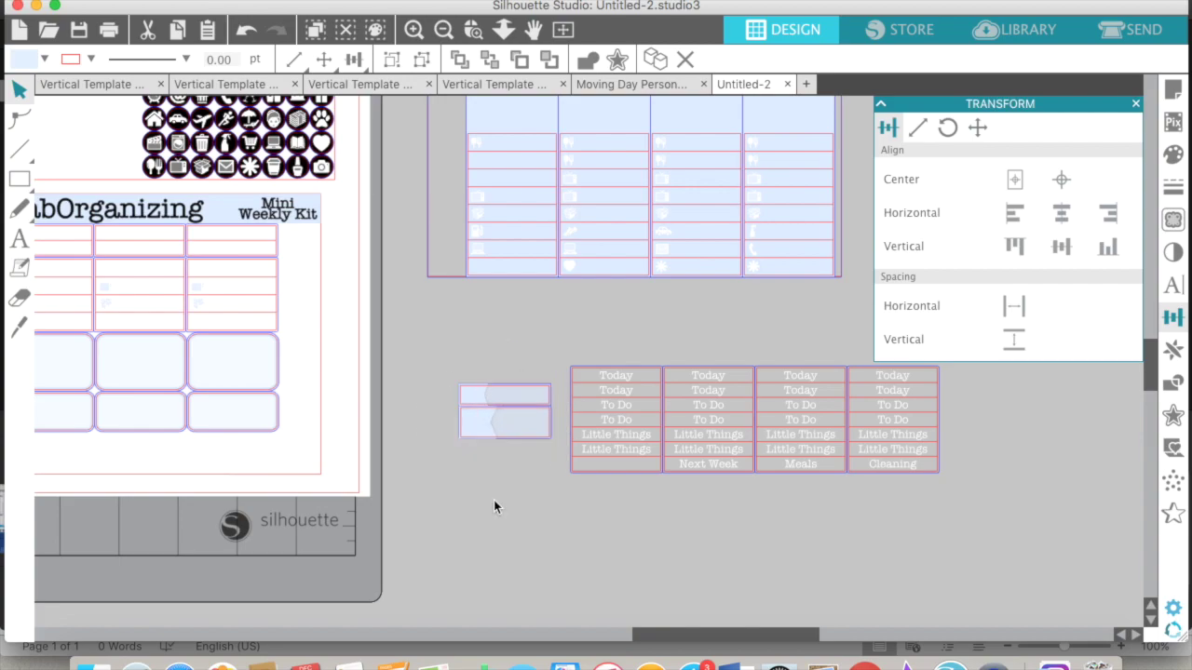
{"action": "left_click", "coordinate": [534, 441]}
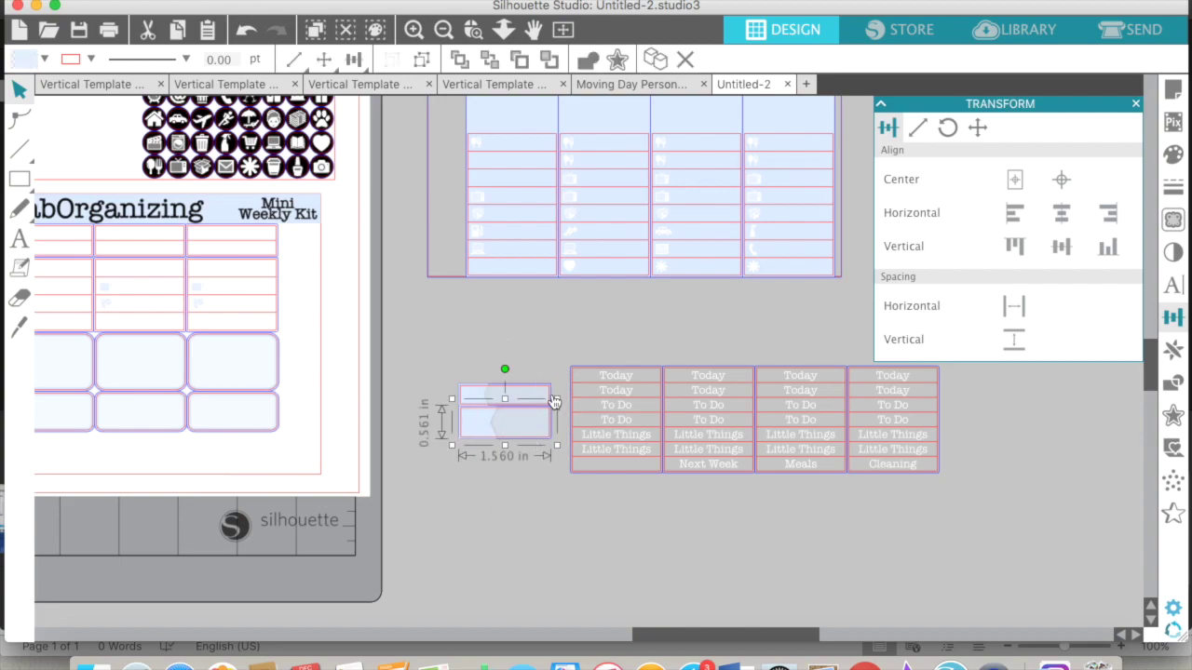
{"action": "left_click", "coordinate": [564, 359]}
{"action": "scroll", "coordinate": [564, 363], "scroll_direction": "right", "scroll_amount": 10}
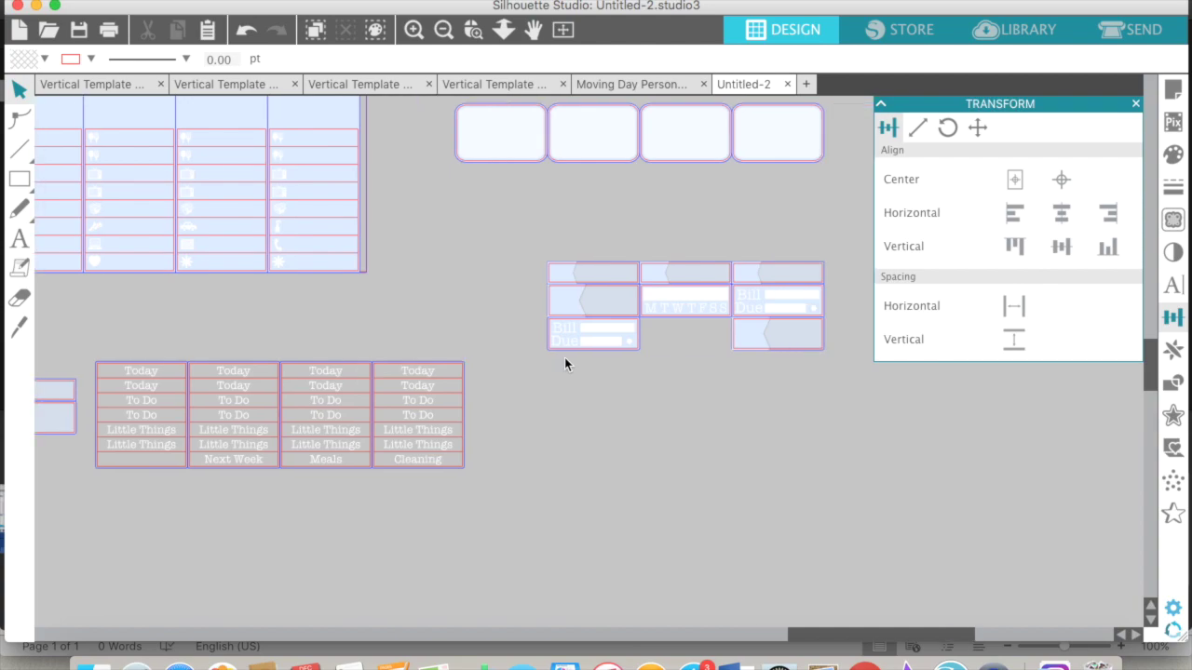
{"action": "scroll", "coordinate": [564, 363], "scroll_direction": "left", "scroll_amount": 14}
{"action": "scroll", "coordinate": [513, 454], "scroll_direction": "down", "scroll_amount": 2}
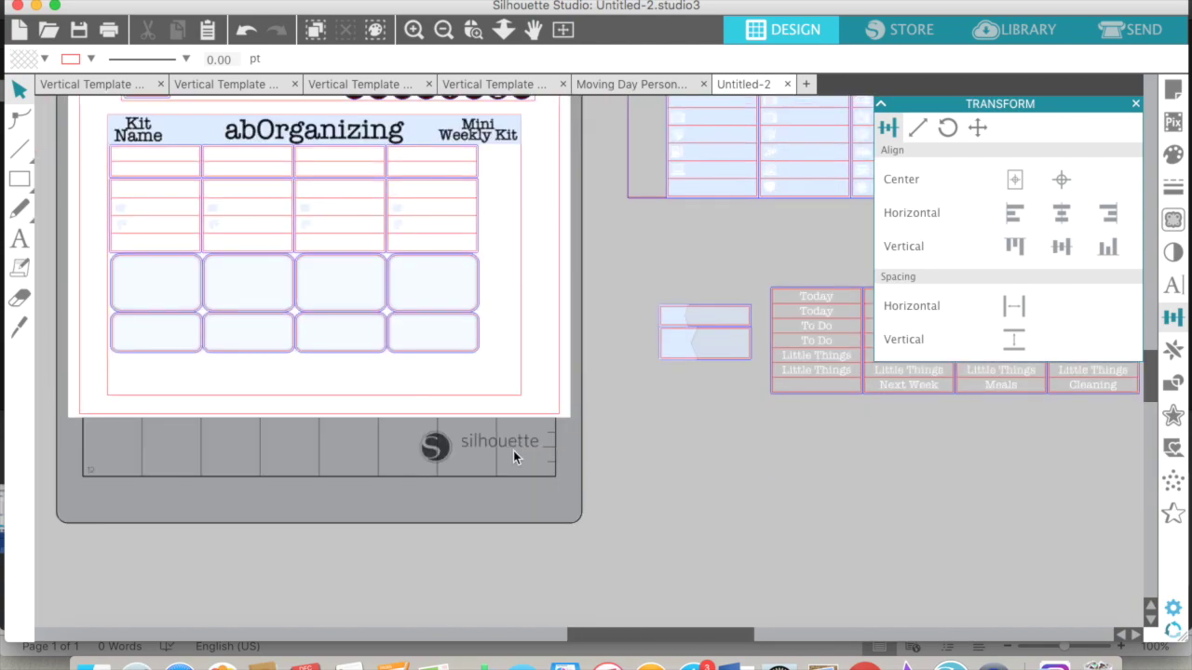
{"action": "scroll", "coordinate": [512, 456], "scroll_direction": "down", "scroll_amount": 1}
{"action": "left_click", "coordinate": [716, 335]}
{"action": "right_click", "coordinate": [721, 332]}
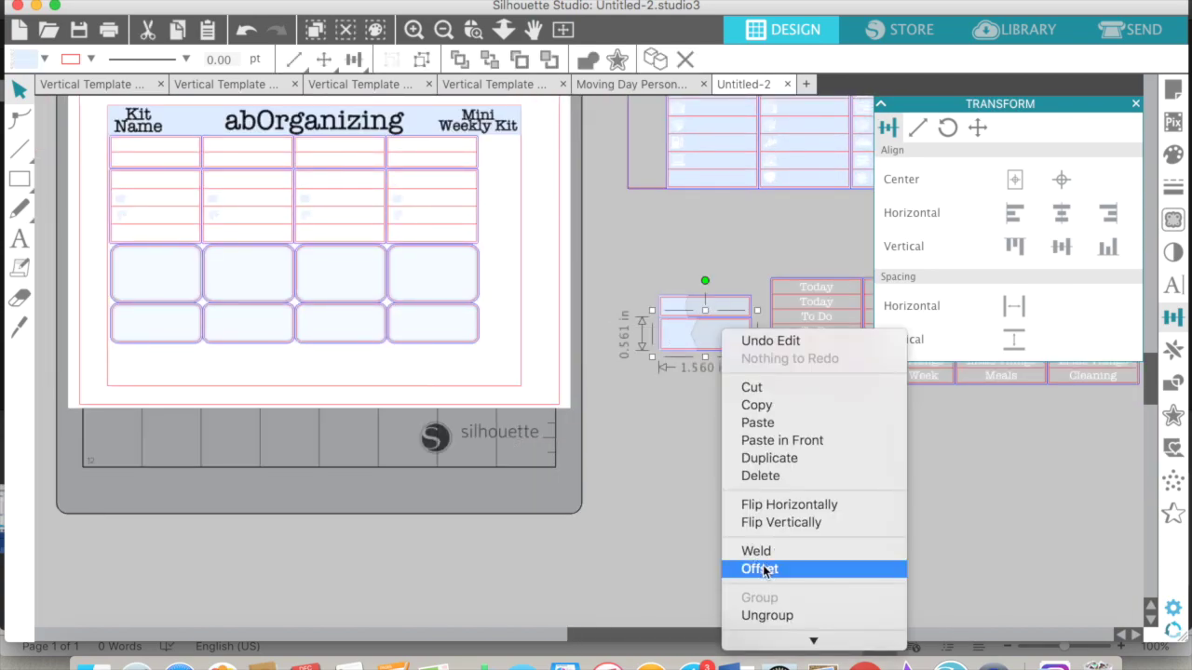
{"action": "left_click", "coordinate": [663, 499]}
{"action": "scroll", "coordinate": [639, 475], "scroll_direction": "down", "scroll_amount": 5}
{"action": "scroll", "coordinate": [639, 474], "scroll_direction": "left", "scroll_amount": 4}
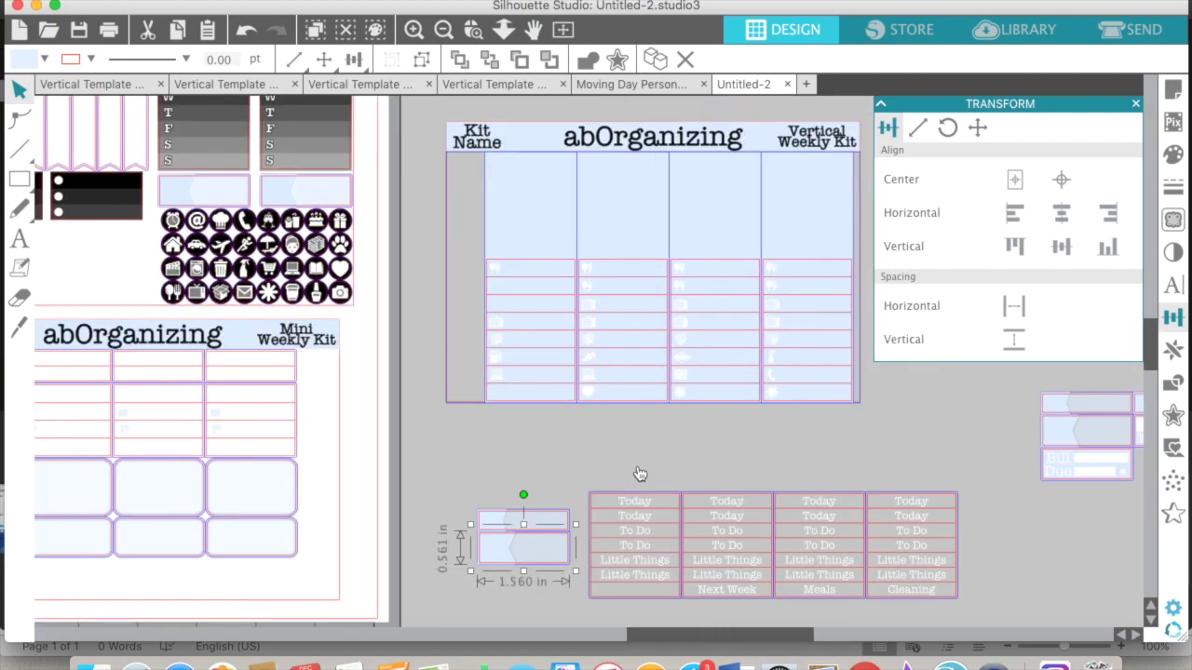
- Place the arrow labels below the rounded boxes on the sheet and duplicate them to have two large and two small ones
{"action": "left_click", "coordinate": [726, 442]}
{"action": "left_click_drag", "start_coordinate": [803, 425], "coordinate": [364, 457]}
{"action": "left_click_drag", "start_coordinate": [820, 401], "coordinate": [565, 456]}
{"action": "key", "text": "super+c"}
{"action": "key", "text": "super+v"}
{"action": "left_click", "coordinate": [740, 463]}
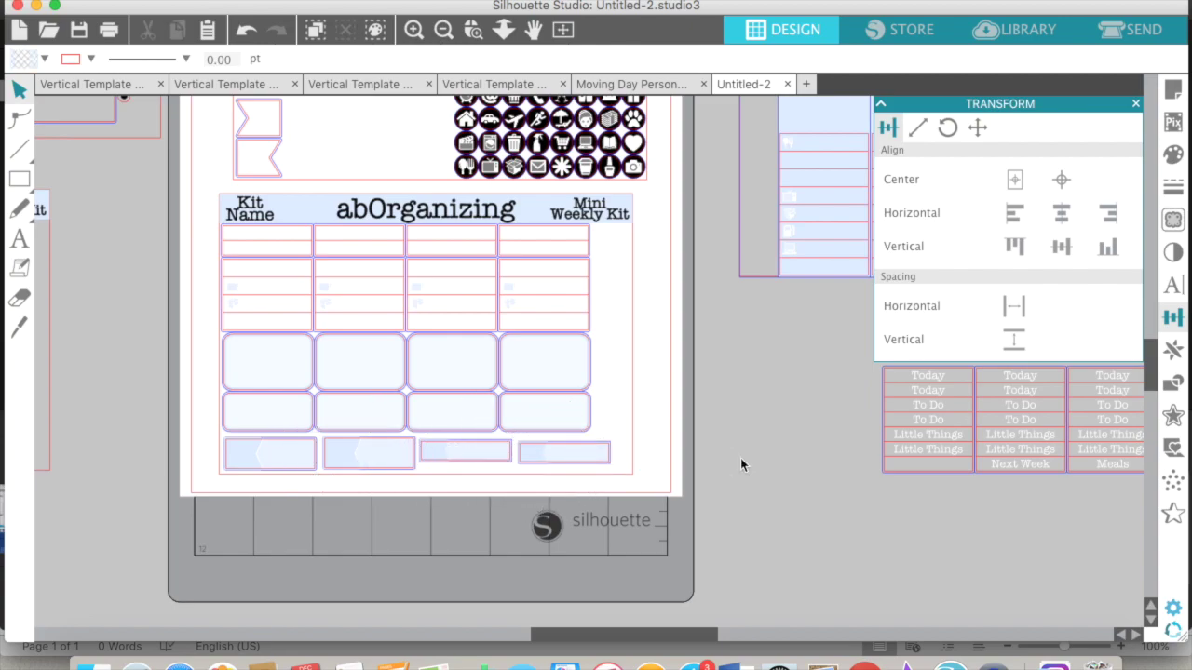
- Left-align the first large arrow label with the sticker rows above it
{"action": "scroll", "coordinate": [740, 458], "scroll_direction": "right", "scroll_amount": 5}
{"action": "left_click", "coordinate": [444, 30]}
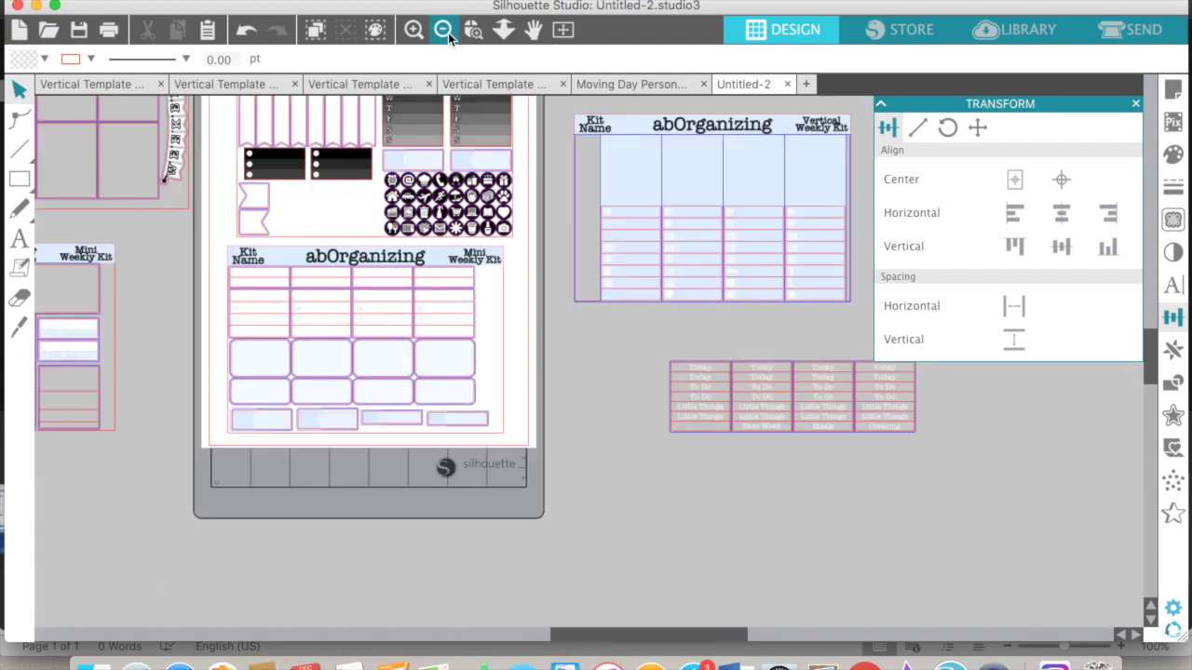
{"action": "scroll", "coordinate": [443, 298], "scroll_direction": "left", "scroll_amount": 5}
{"action": "scroll", "coordinate": [443, 298], "scroll_direction": "down", "scroll_amount": 2}
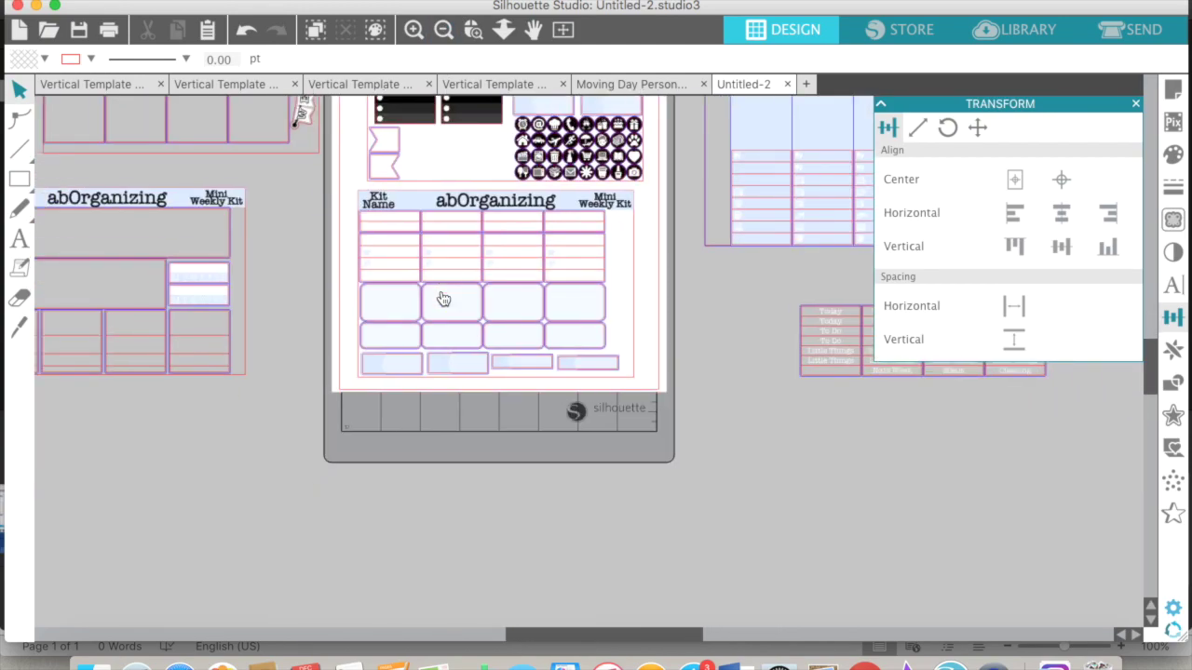
{"action": "left_click", "coordinate": [413, 30]}
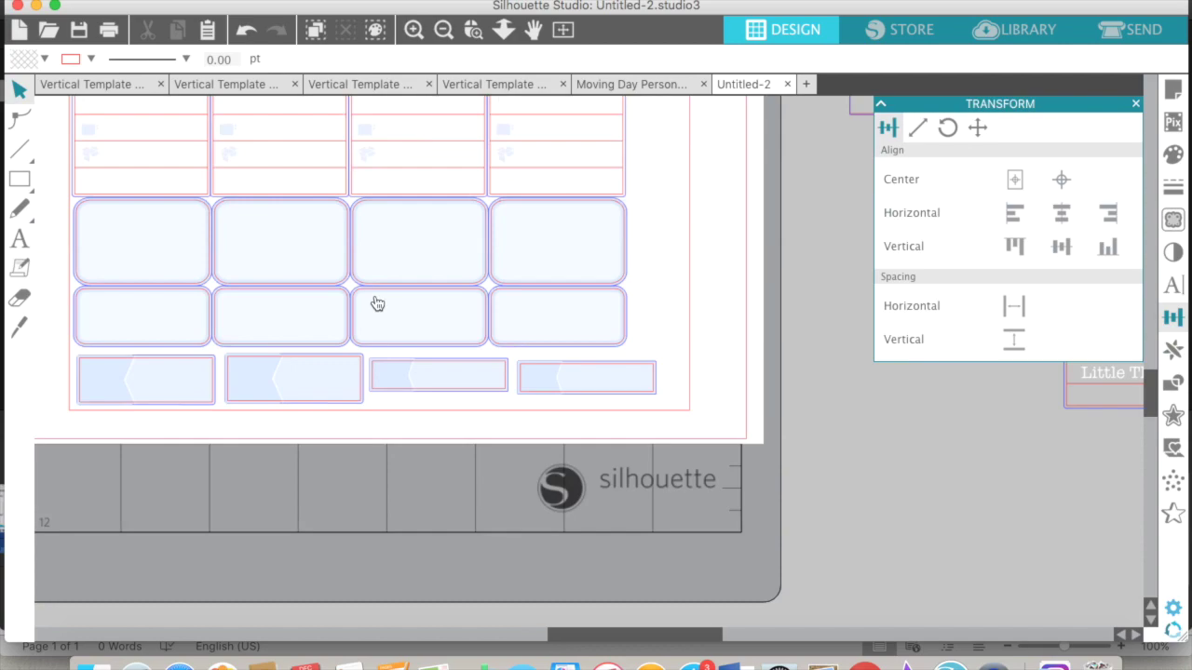
{"action": "left_click", "coordinate": [138, 270]}
{"action": "scroll", "coordinate": [830, 224], "scroll_direction": "up", "scroll_amount": 4}
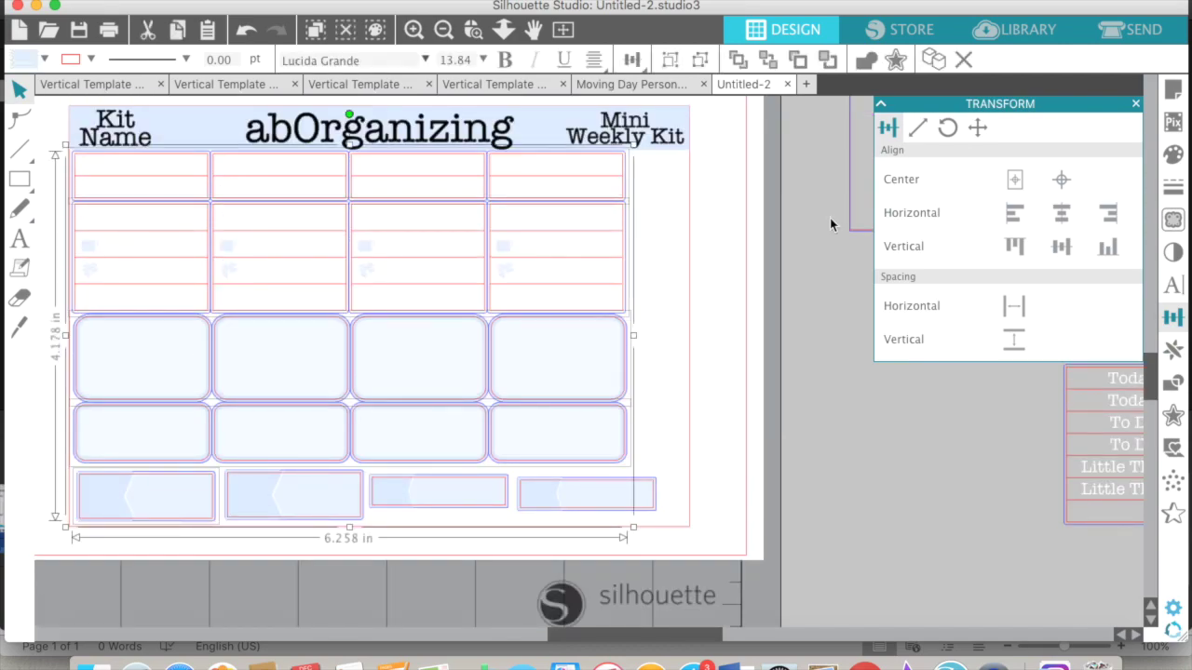
{"action": "left_click", "coordinate": [1015, 213]}
- Line up the four arrow labels in one row, right-align the last with the rows above, and space them evenly horizontally
{"action": "left_click_drag", "start_coordinate": [672, 486], "coordinate": [121, 503]}
{"action": "left_click", "coordinate": [1015, 246]}
{"action": "left_click_drag", "start_coordinate": [692, 460], "coordinate": [197, 500]}
{"action": "left_click", "coordinate": [1107, 213]}
{"action": "right_click", "coordinate": [333, 493]}
{"action": "left_click", "coordinate": [486, 582]}
{"action": "left_click", "coordinate": [1014, 306]}
- Group the arrow labels into a row and group that row with all the sticker rows above it
{"action": "right_click", "coordinate": [401, 492]}
{"action": "left_click", "coordinate": [458, 583]}
{"action": "left_click", "coordinate": [115, 501]}
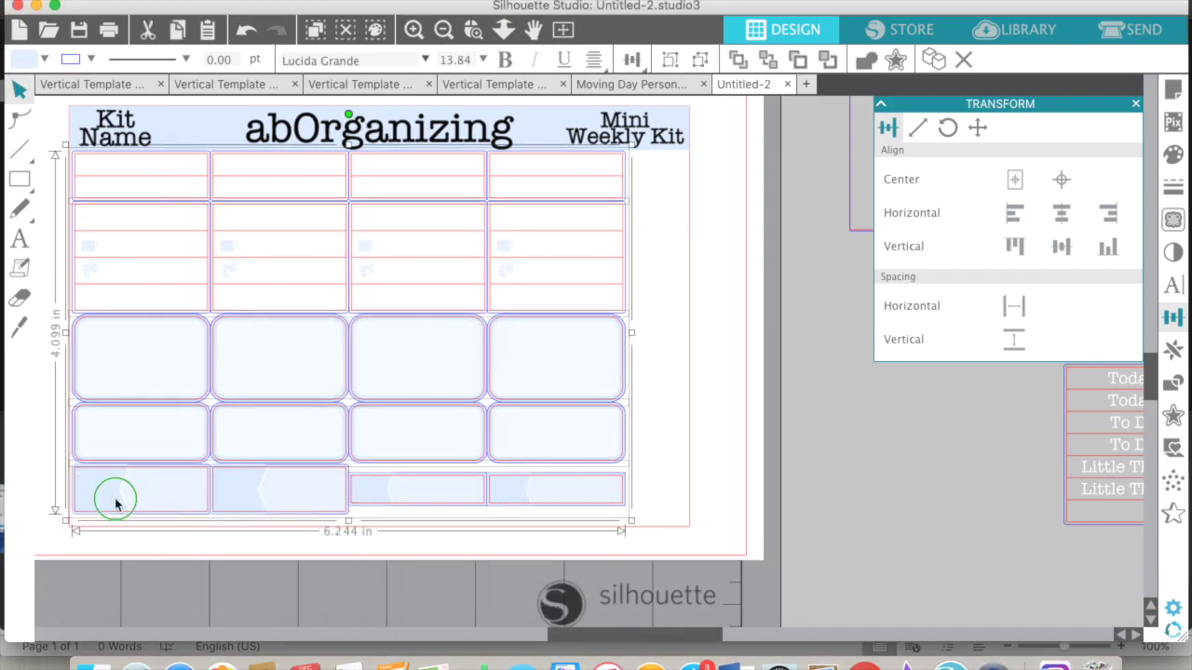
{"action": "left_click", "coordinate": [443, 30]}
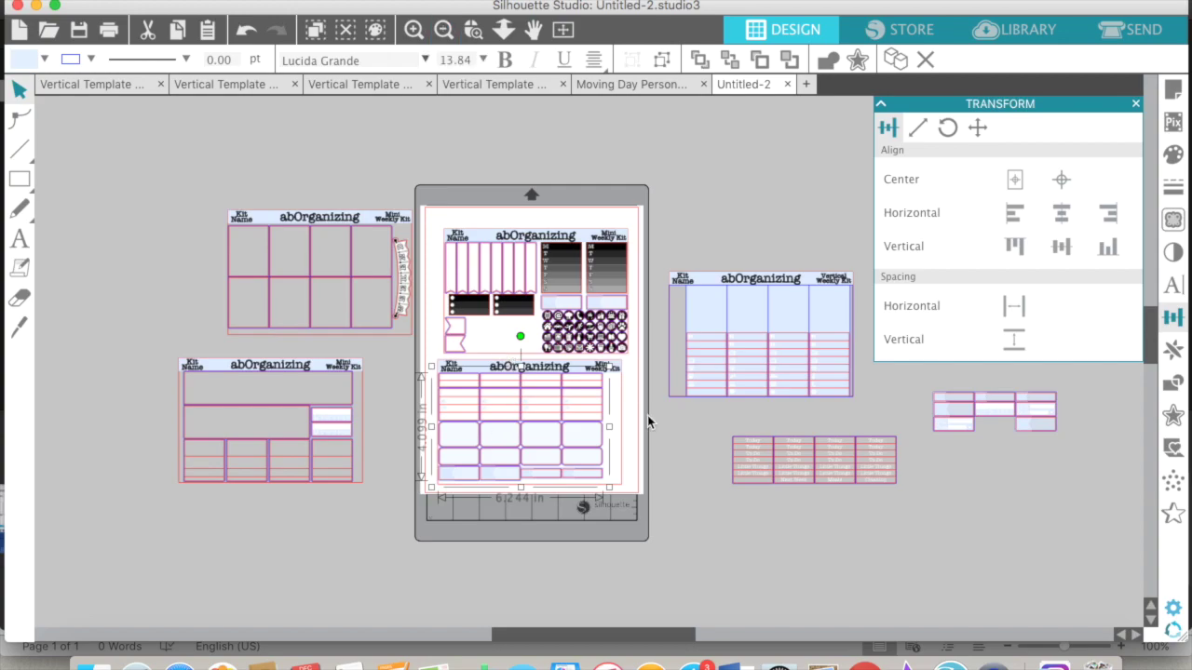
{"action": "left_click", "coordinate": [616, 397]}
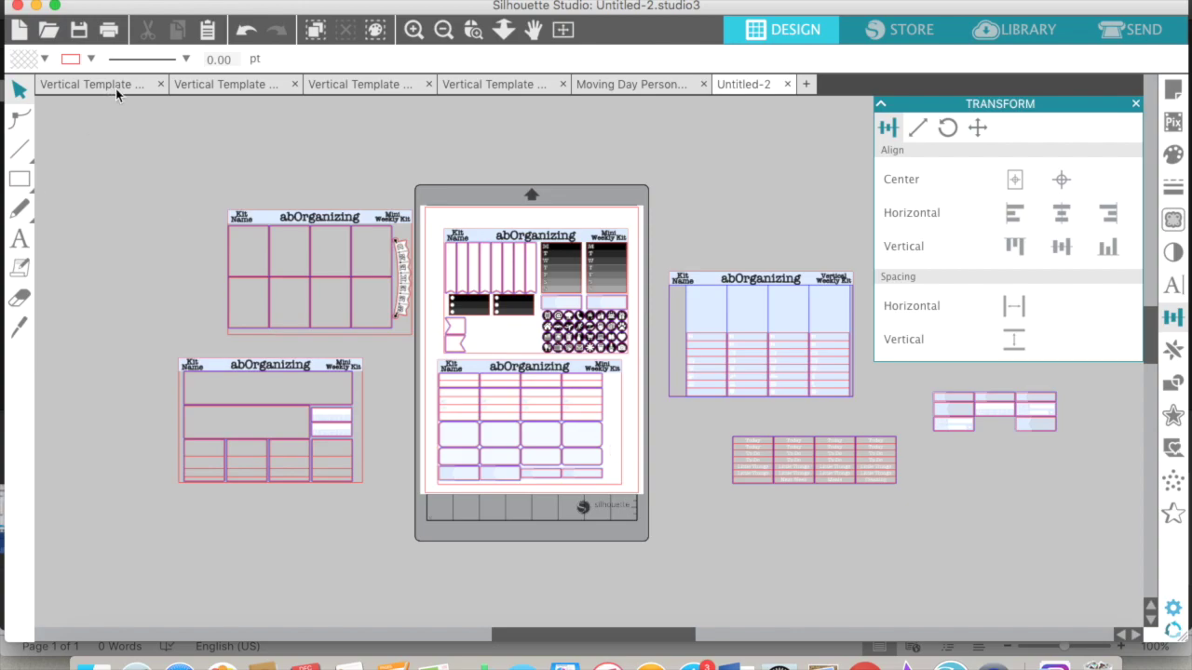
- Copy the eight character stickers from Vertical Template 3 into Untitled-2 and place them beside the mat
{"action": "left_click", "coordinate": [658, 86]}
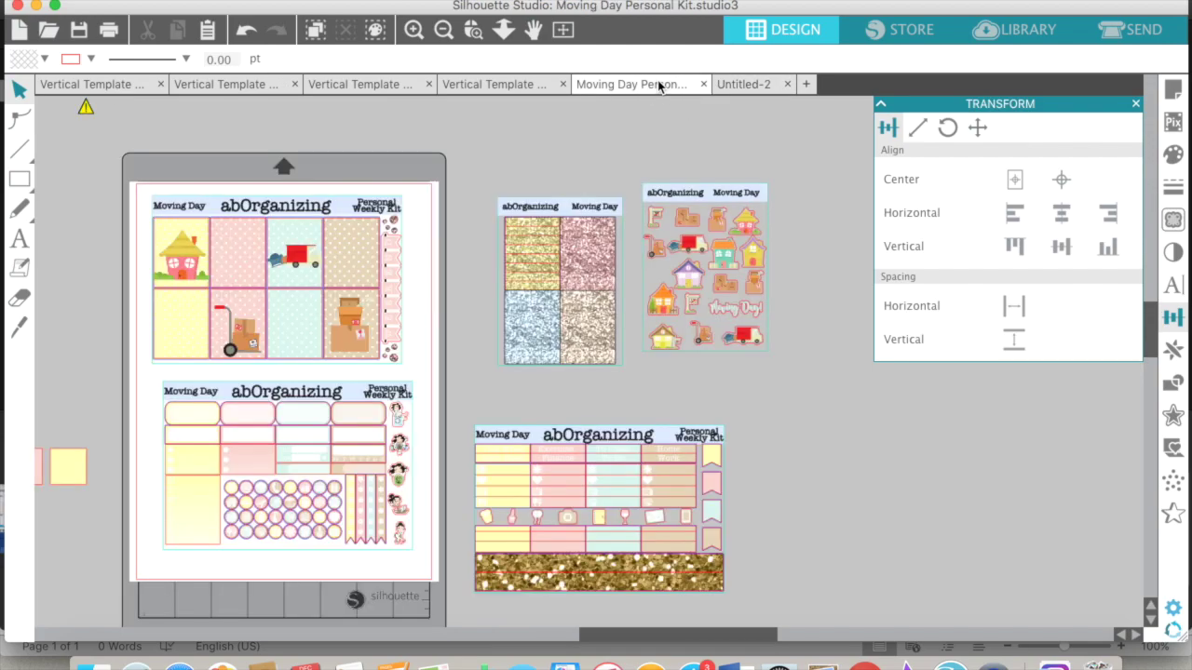
{"action": "left_click", "coordinate": [465, 89]}
{"action": "left_click", "coordinate": [353, 91]}
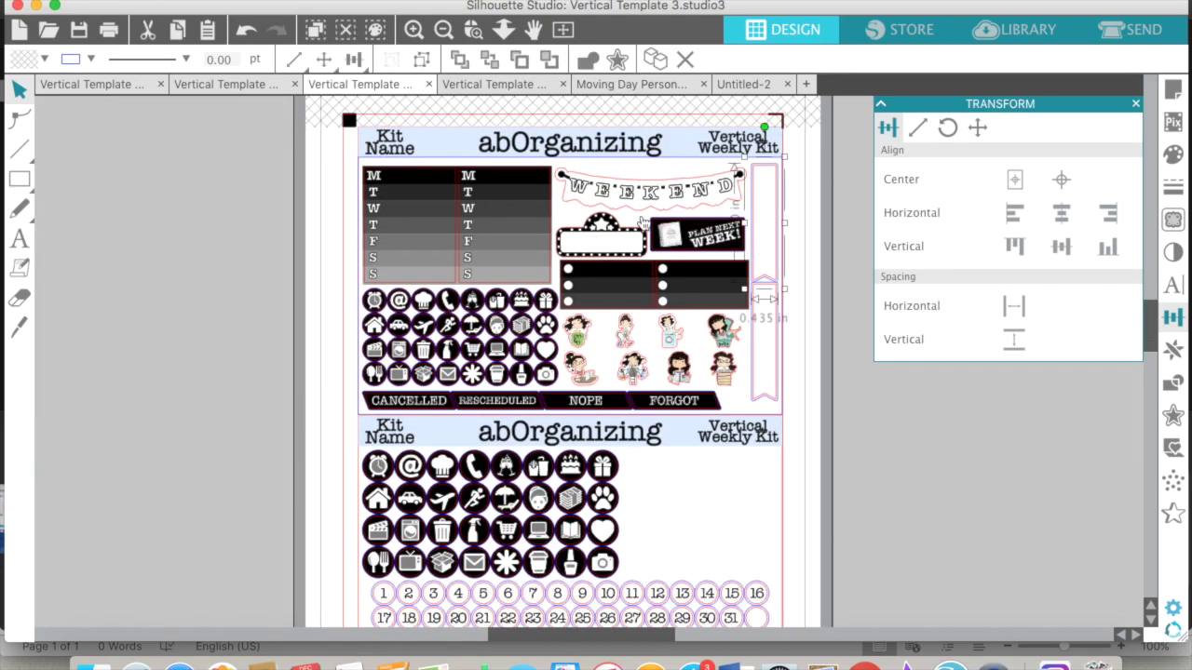
{"action": "left_click", "coordinate": [226, 84]}
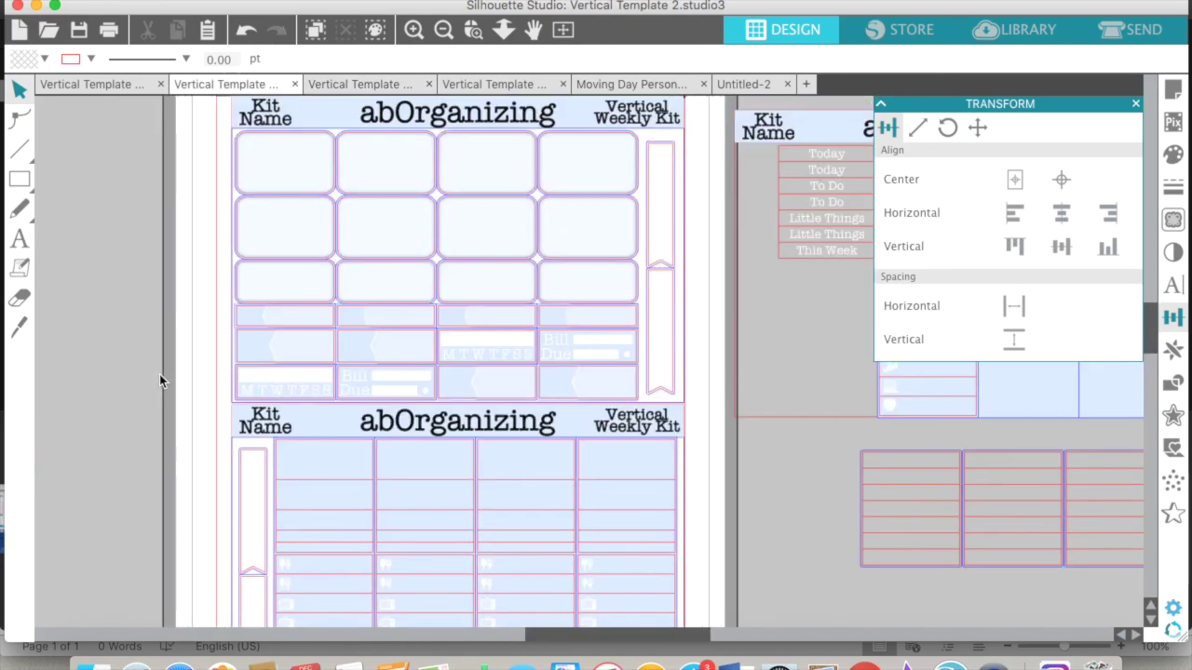
{"action": "left_click", "coordinate": [88, 83]}
{"action": "left_click", "coordinate": [360, 84]}
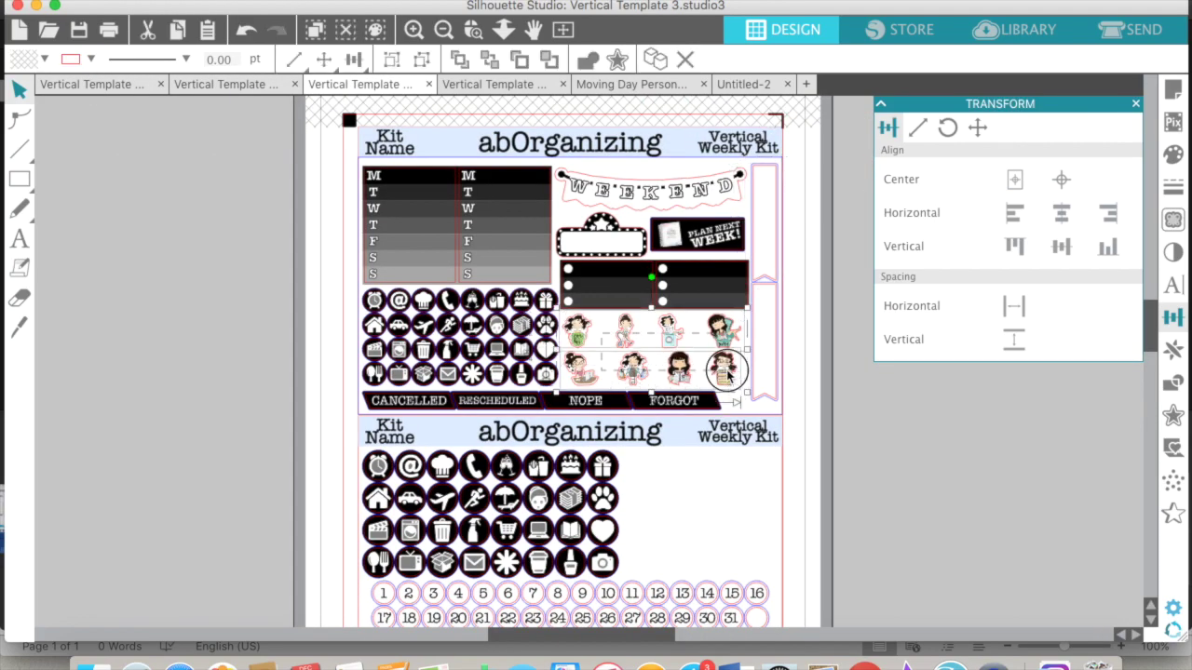
{"action": "left_click", "coordinate": [712, 85]}
{"action": "key", "text": "super+v"}
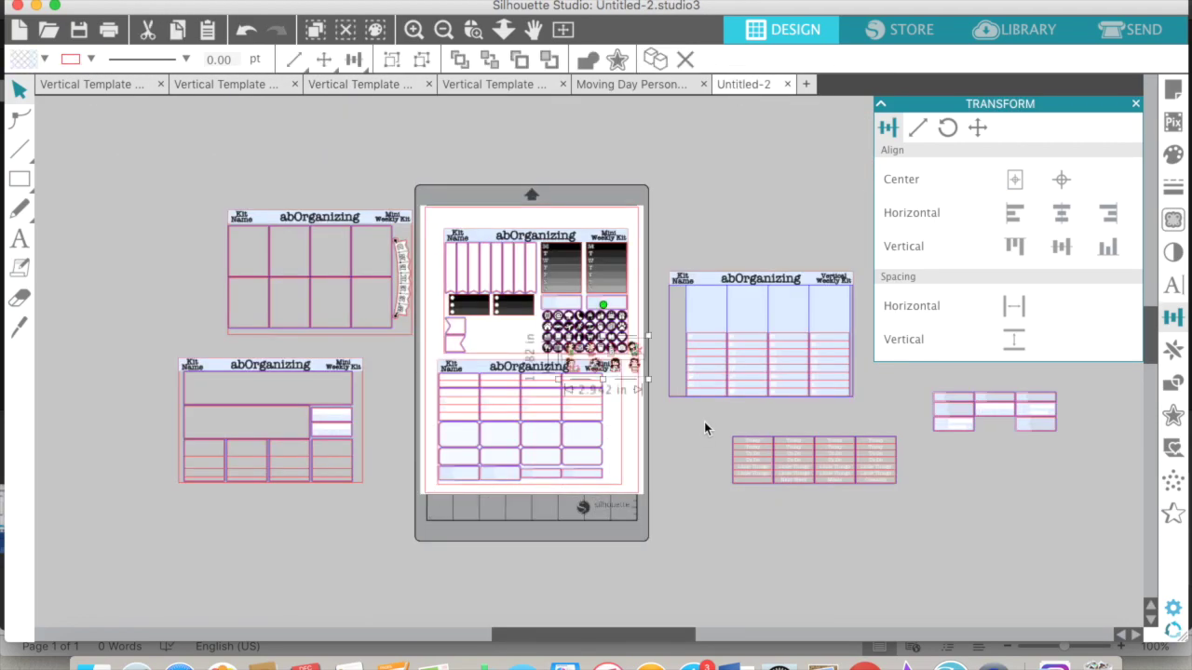
{"action": "left_click_drag", "start_coordinate": [642, 375], "coordinate": [711, 480]}
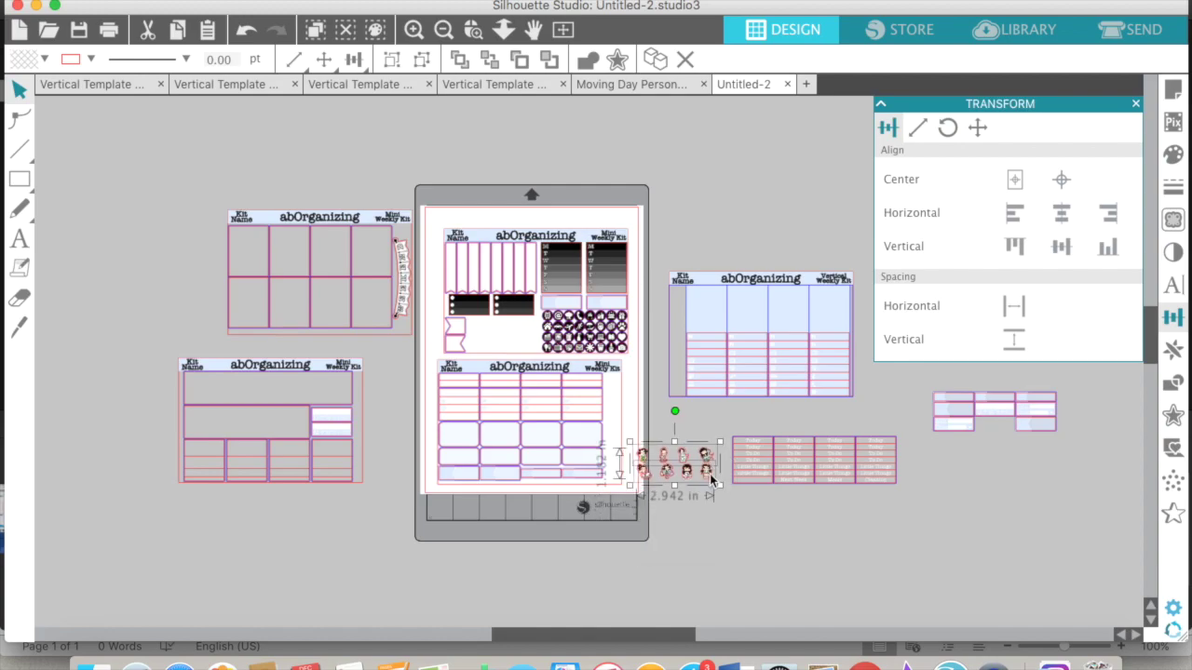
- Ungroup the pasted character stickers so that each one can be moved separately
{"action": "scroll", "coordinate": [712, 481], "scroll_direction": "down", "scroll_amount": 3}
{"action": "scroll", "coordinate": [711, 480], "scroll_direction": "right", "scroll_amount": 2}
{"action": "scroll", "coordinate": [709, 474], "scroll_direction": "right", "scroll_amount": 2}
{"action": "left_click", "coordinate": [415, 31]}
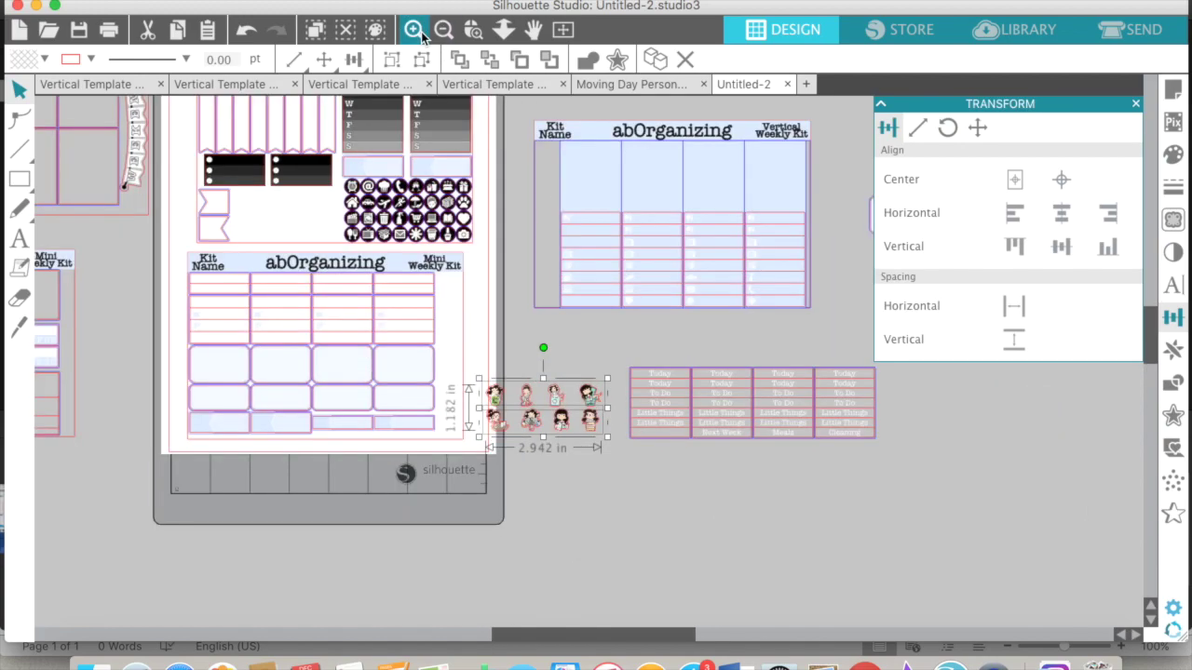
{"action": "left_click", "coordinate": [422, 37]}
{"action": "left_click", "coordinate": [421, 37]}
{"action": "scroll", "coordinate": [497, 330], "scroll_direction": "down", "scroll_amount": 2}
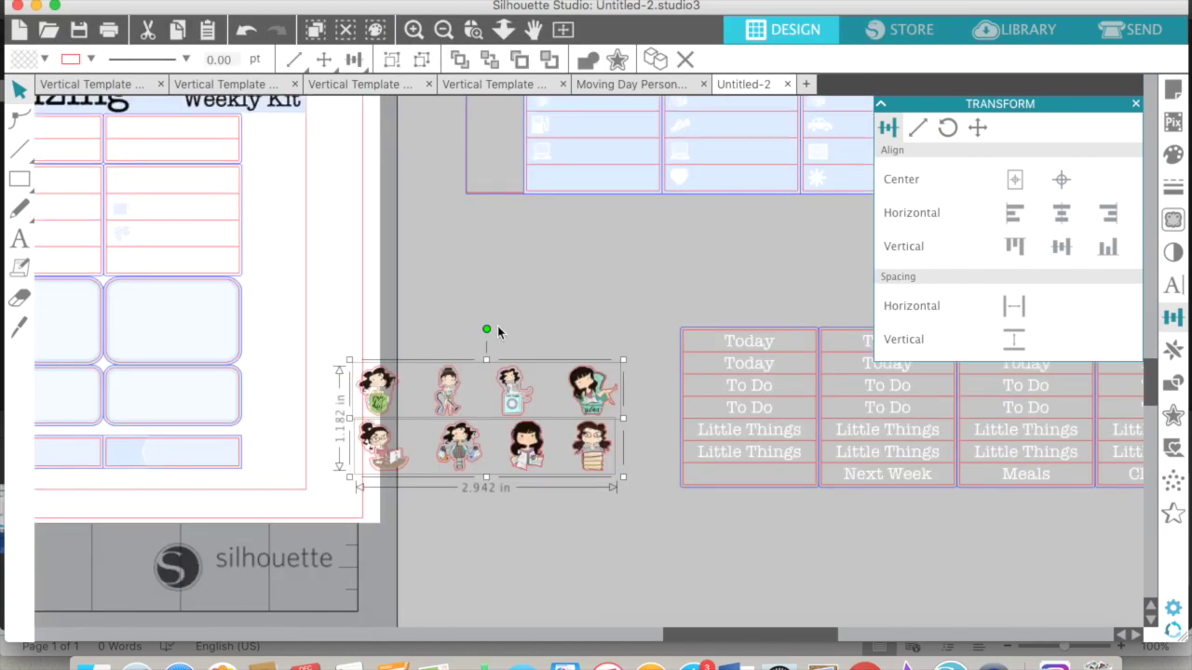
{"action": "left_click", "coordinate": [434, 293]}
{"action": "left_click", "coordinate": [458, 426]}
{"action": "right_click", "coordinate": [457, 466]}
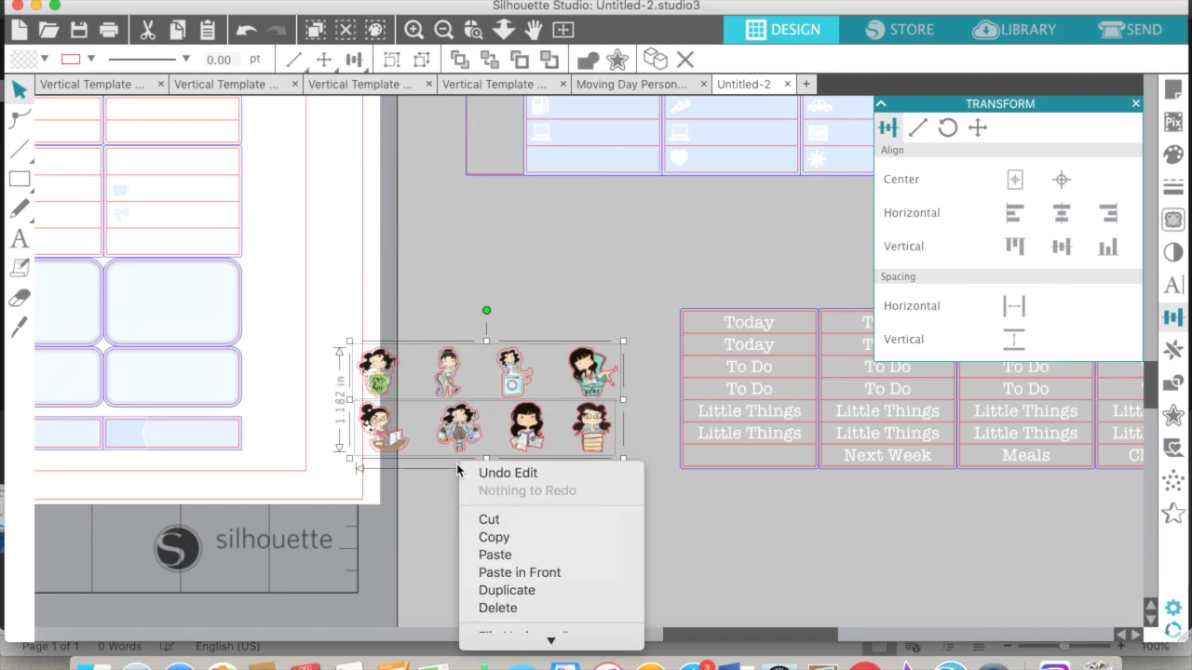
{"action": "left_click", "coordinate": [538, 495]}
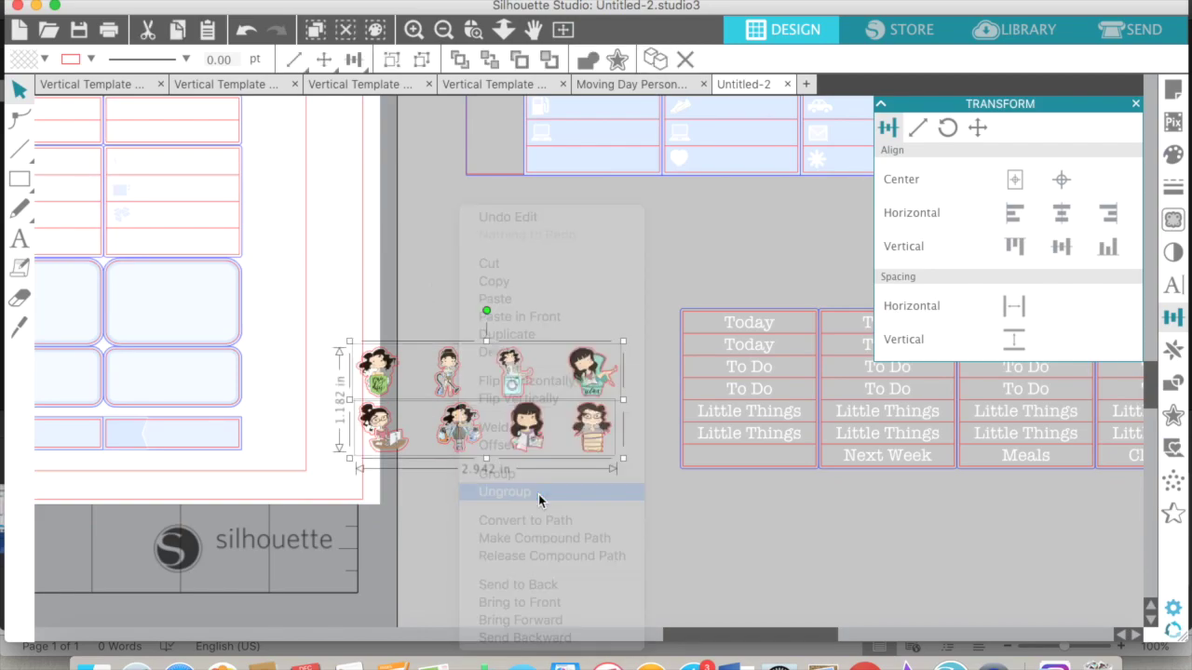
{"action": "left_click", "coordinate": [538, 494]}
- Stack six of the character stickers in a column in the empty strip beside the fourth sheet's sticker rows
{"action": "left_click_drag", "start_coordinate": [531, 451], "coordinate": [277, 145]}
{"action": "scroll", "coordinate": [277, 145], "scroll_direction": "up", "scroll_amount": 3}
{"action": "left_click_drag", "start_coordinate": [277, 192], "coordinate": [284, 200]}
{"action": "left_click_drag", "start_coordinate": [382, 477], "coordinate": [265, 247]}
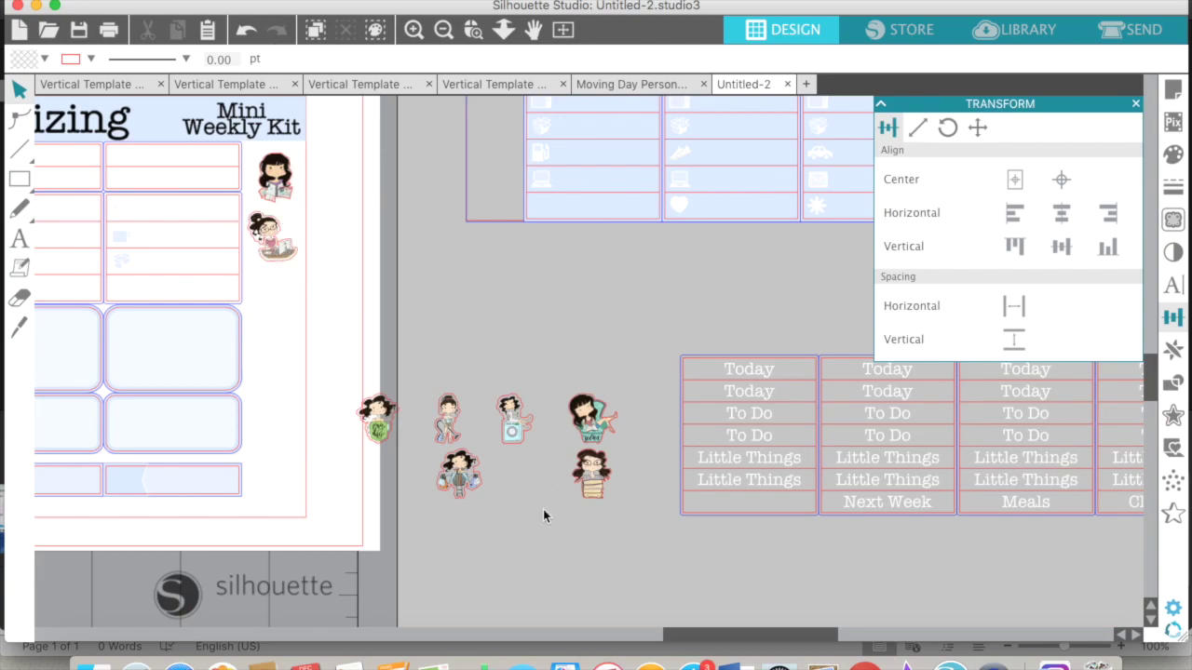
{"action": "left_click_drag", "start_coordinate": [380, 421], "coordinate": [275, 299]}
{"action": "left_click_drag", "start_coordinate": [592, 424], "coordinate": [269, 359]}
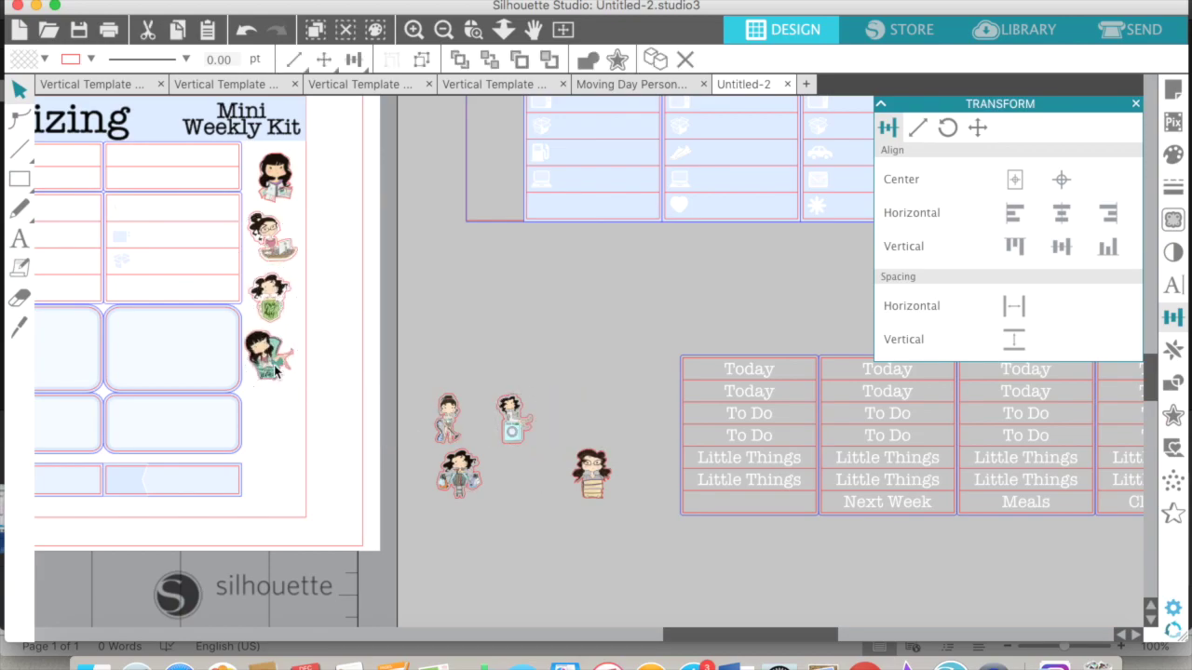
{"action": "left_click_drag", "start_coordinate": [461, 480], "coordinate": [275, 421]}
{"action": "left_click", "coordinate": [564, 497]}
{"action": "left_click_drag", "start_coordinate": [446, 424], "coordinate": [252, 149]}
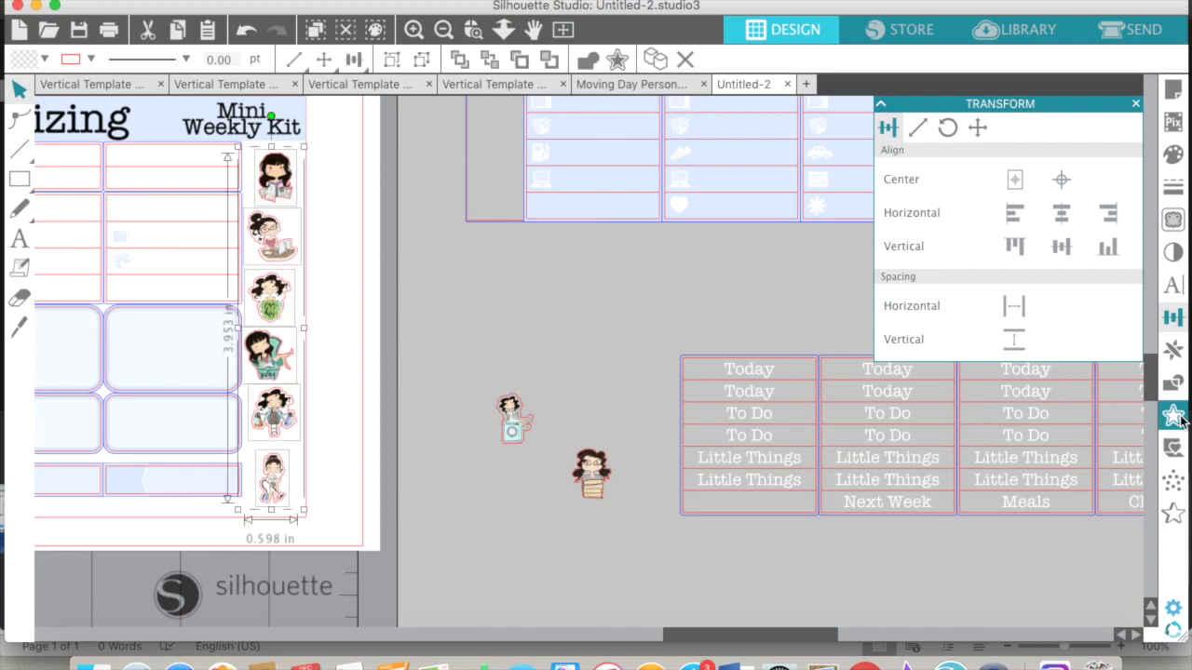
- Centre the six characters horizontally, space them evenly vertically, and delete the two leftover characters
{"action": "left_click", "coordinate": [1060, 214]}
{"action": "left_click", "coordinate": [1008, 340]}
{"action": "left_click_drag", "start_coordinate": [466, 351], "coordinate": [596, 532]}
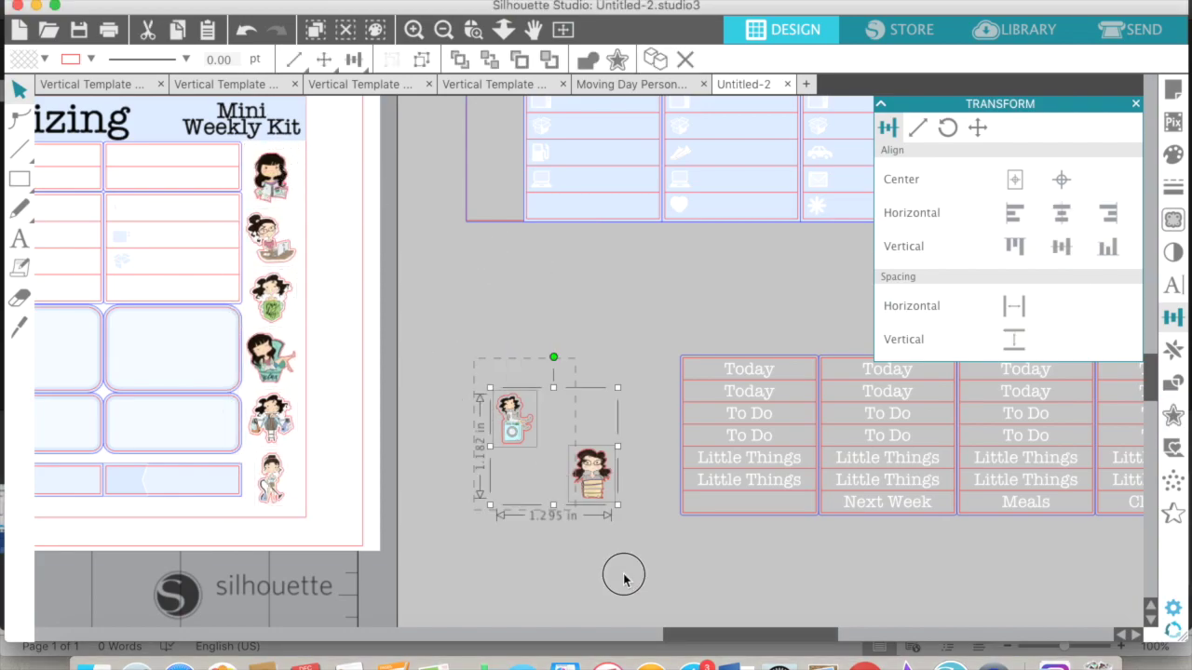
{"action": "key", "text": "Delete"}
- Delete the leftover vertical kit sheet and loose label pieces lying outside the mat
{"action": "scroll", "coordinate": [623, 571], "scroll_direction": "left", "scroll_amount": 8}
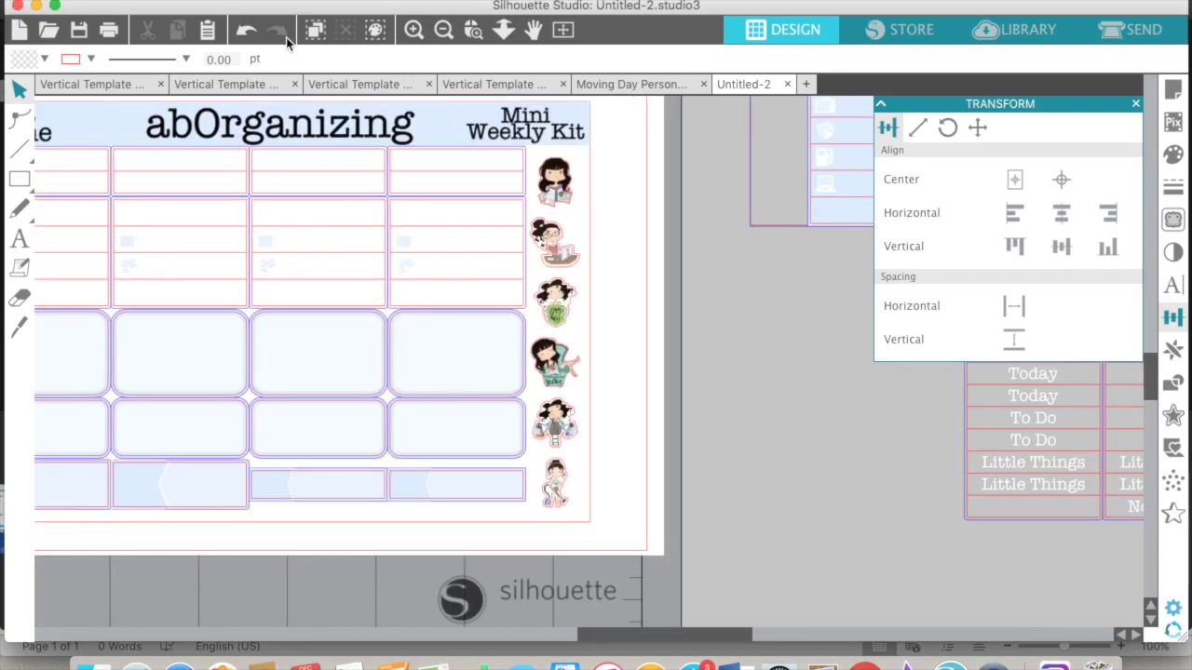
{"action": "left_click", "coordinate": [444, 30]}
{"action": "left_click", "coordinate": [444, 30]}
{"action": "left_click", "coordinate": [444, 30]}
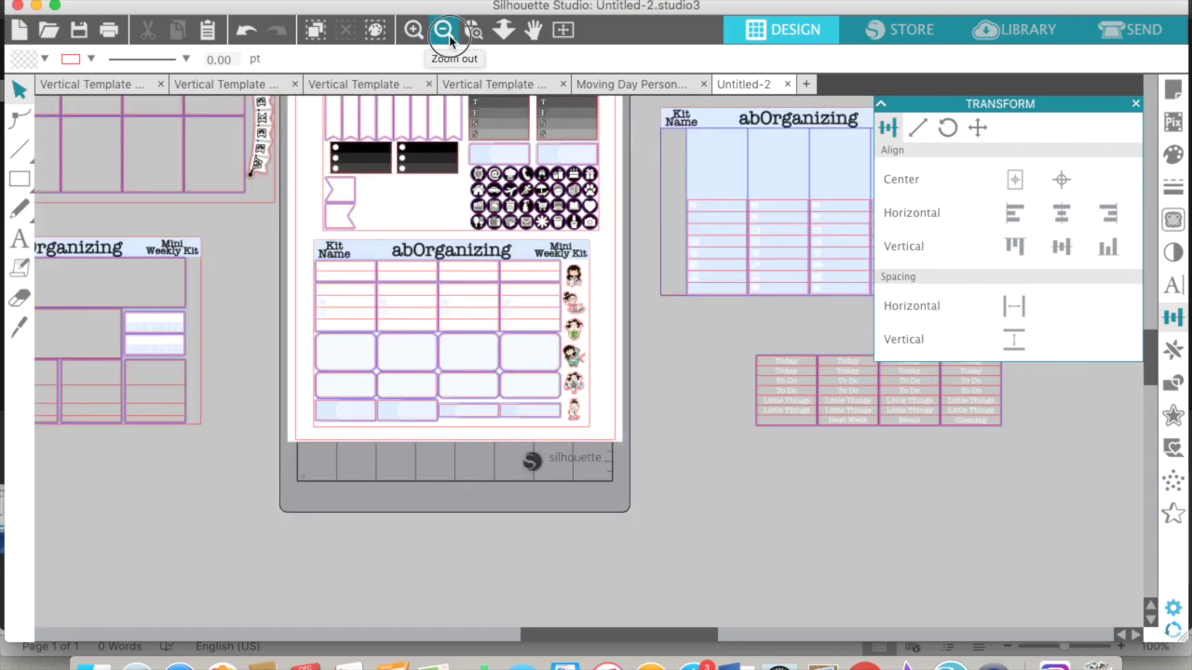
{"action": "left_click", "coordinate": [444, 29]}
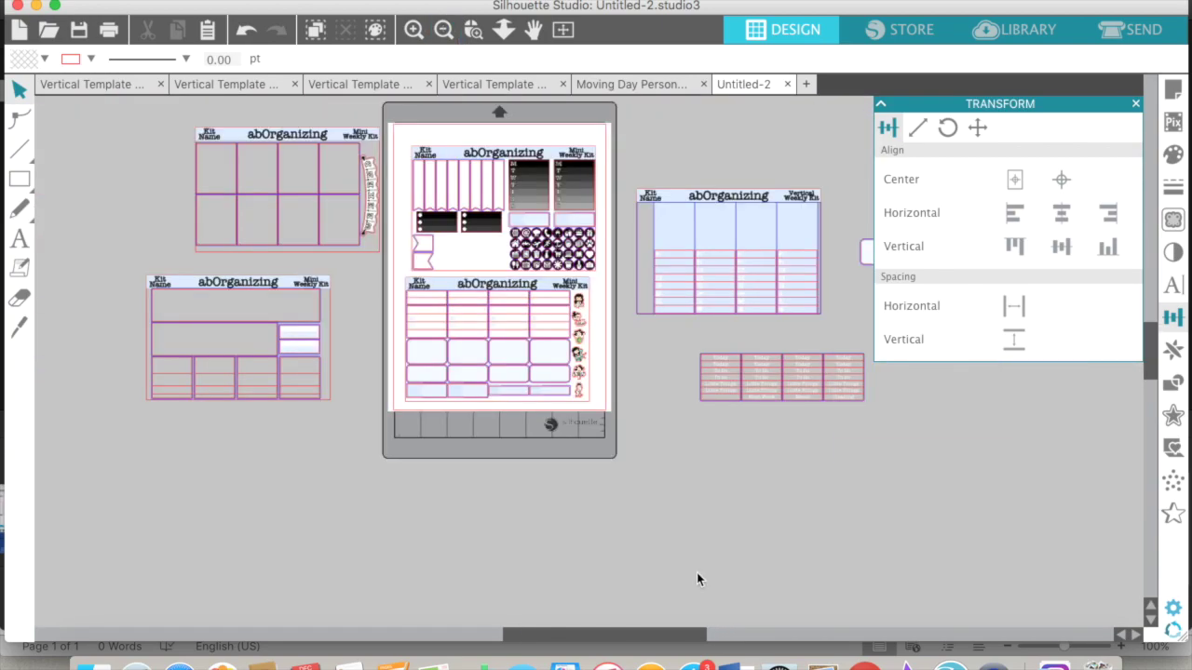
{"action": "scroll", "coordinate": [697, 574], "scroll_direction": "right", "scroll_amount": 8}
{"action": "left_click_drag", "start_coordinate": [416, 168], "coordinate": [779, 487]}
{"action": "key", "text": "Delete"}
{"action": "scroll", "coordinate": [779, 487], "scroll_direction": "left", "scroll_amount": 7}
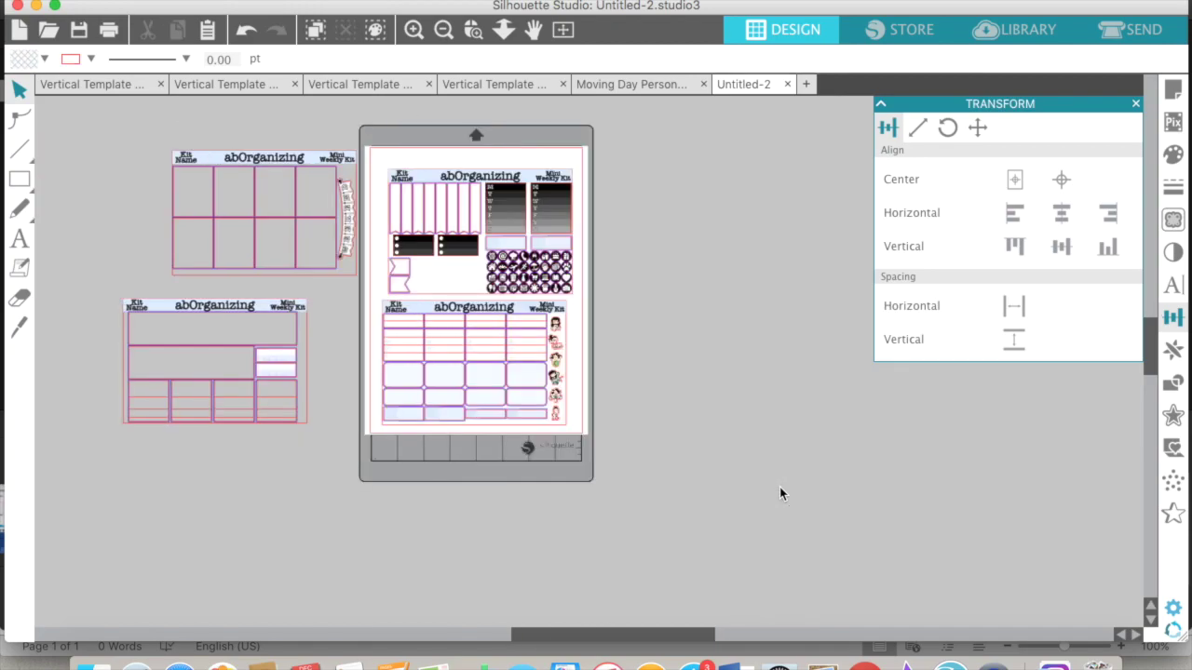
{"action": "scroll", "coordinate": [779, 493], "scroll_direction": "left", "scroll_amount": 2}
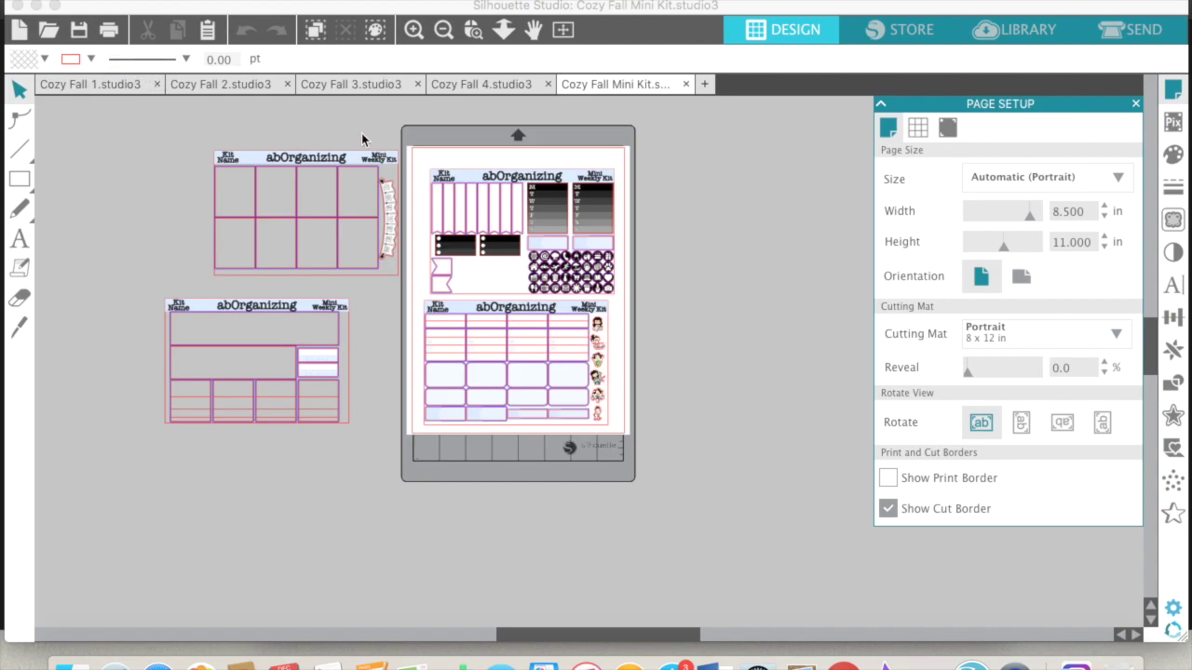
- Look through the sheets of Cozy Fall 1 to 4 and return to the Cozy Fall Mini Kit file
{"action": "left_click", "coordinate": [95, 87]}
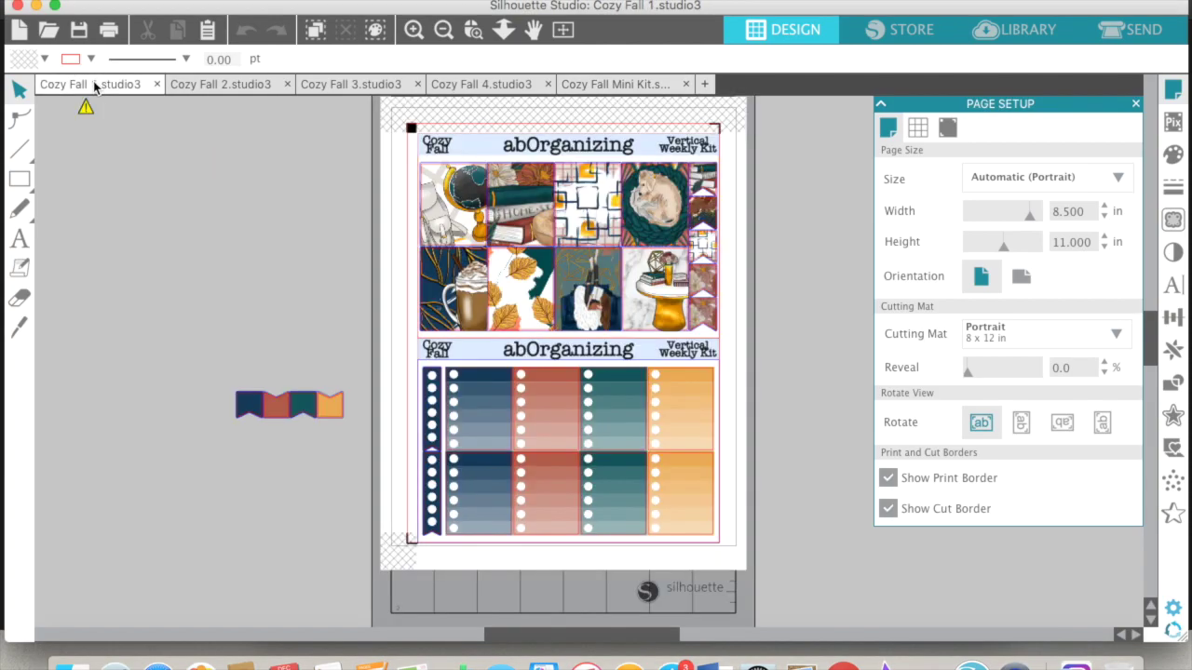
{"action": "left_click", "coordinate": [221, 84]}
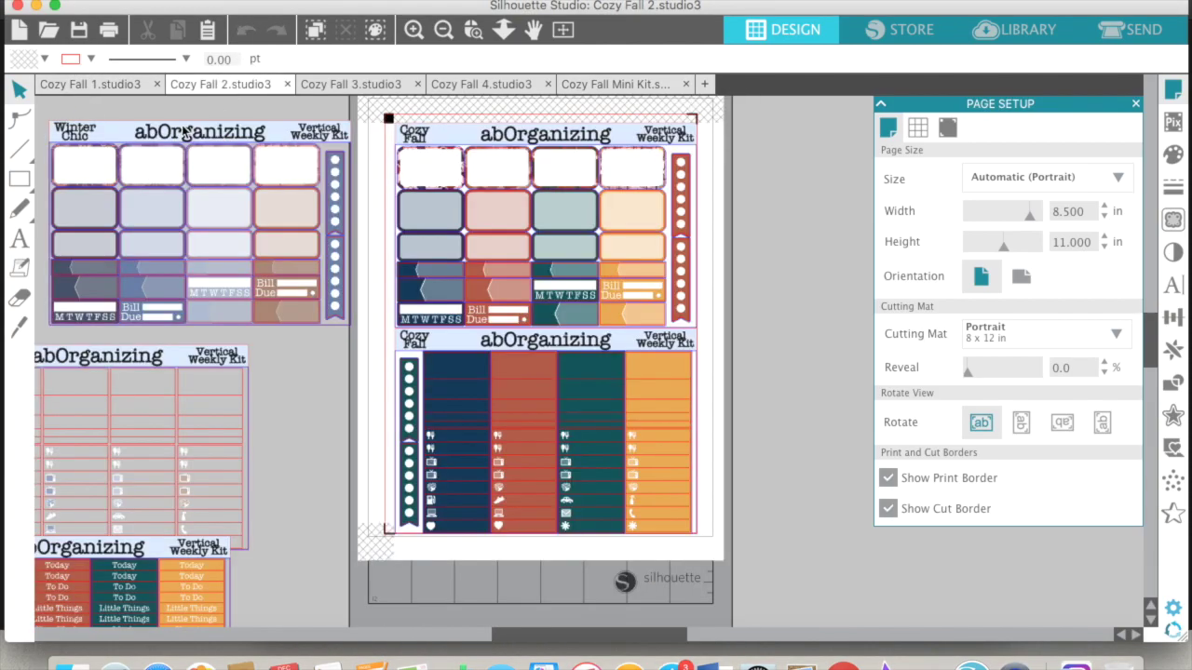
{"action": "left_click", "coordinate": [335, 86]}
{"action": "scroll", "coordinate": [383, 162], "scroll_direction": "right", "scroll_amount": 3}
{"action": "left_click", "coordinate": [444, 30]}
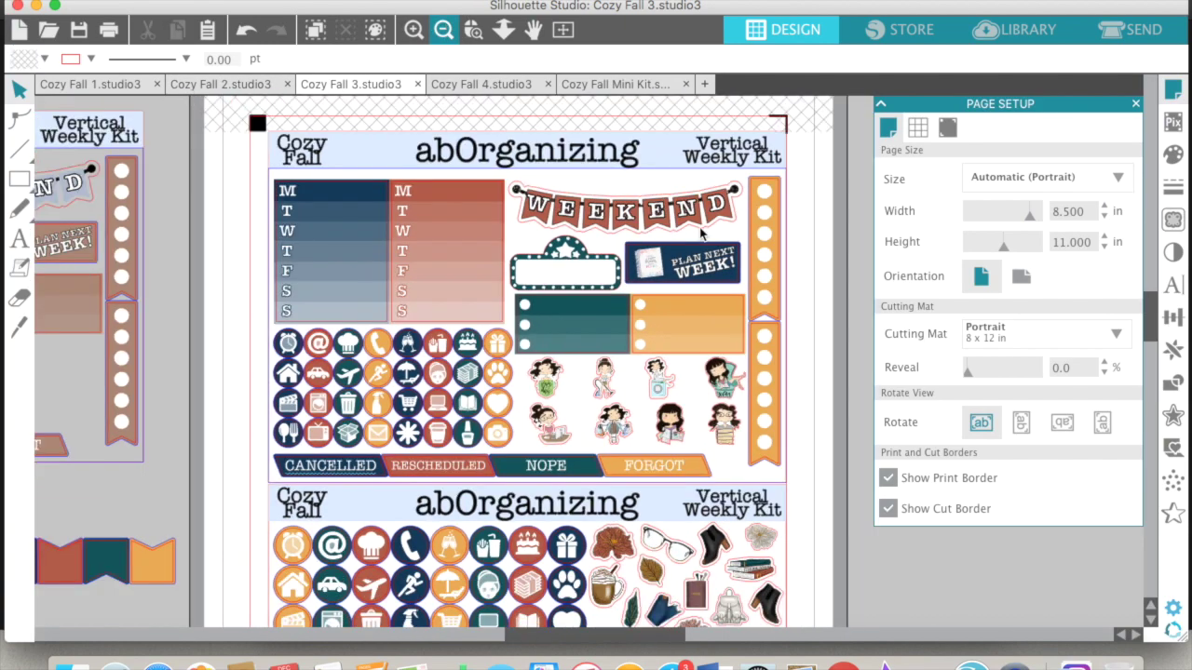
{"action": "left_click", "coordinate": [444, 30]}
{"action": "scroll", "coordinate": [775, 287], "scroll_direction": "right", "scroll_amount": 2}
{"action": "scroll", "coordinate": [776, 288], "scroll_direction": "down", "scroll_amount": 1}
{"action": "scroll", "coordinate": [717, 268], "scroll_direction": "down", "scroll_amount": 4}
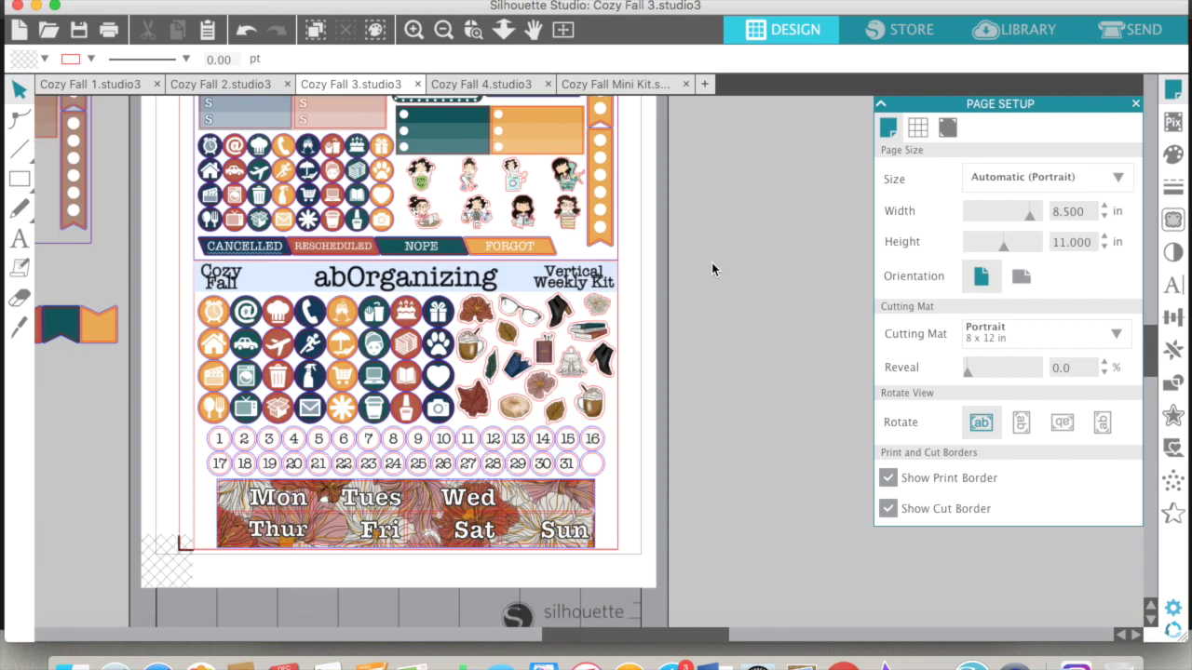
{"action": "left_click", "coordinate": [477, 84]}
{"action": "scroll", "coordinate": [700, 264], "scroll_direction": "right", "scroll_amount": 2}
{"action": "scroll", "coordinate": [700, 264], "scroll_direction": "down", "scroll_amount": 5}
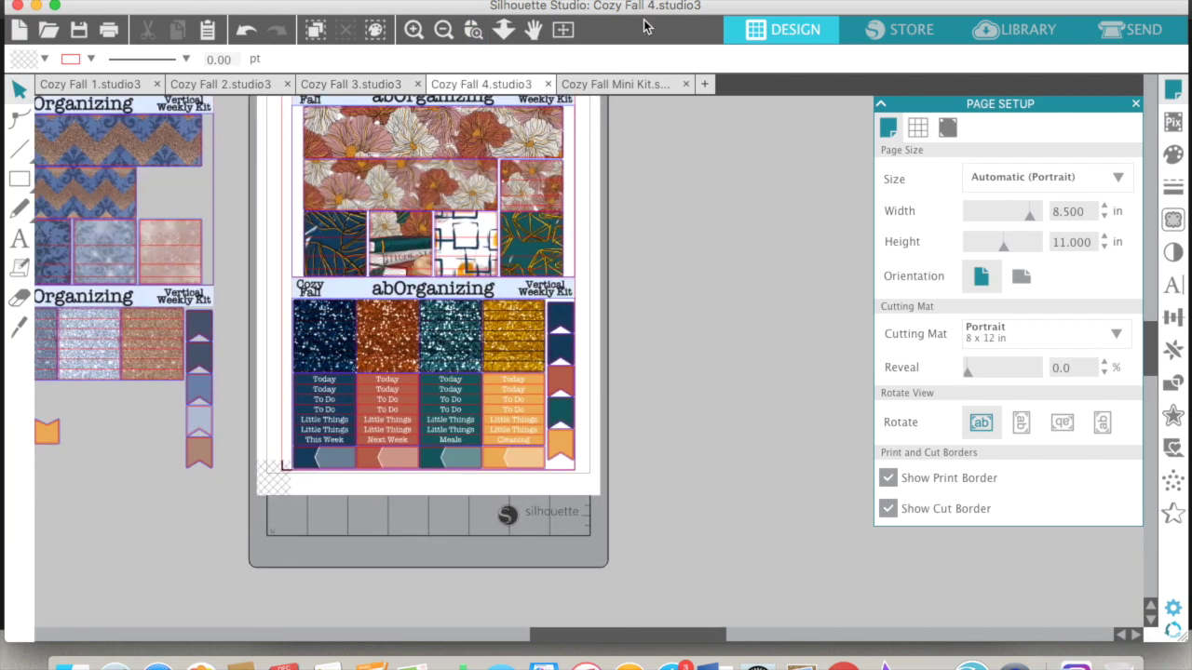
{"action": "left_click", "coordinate": [602, 85]}
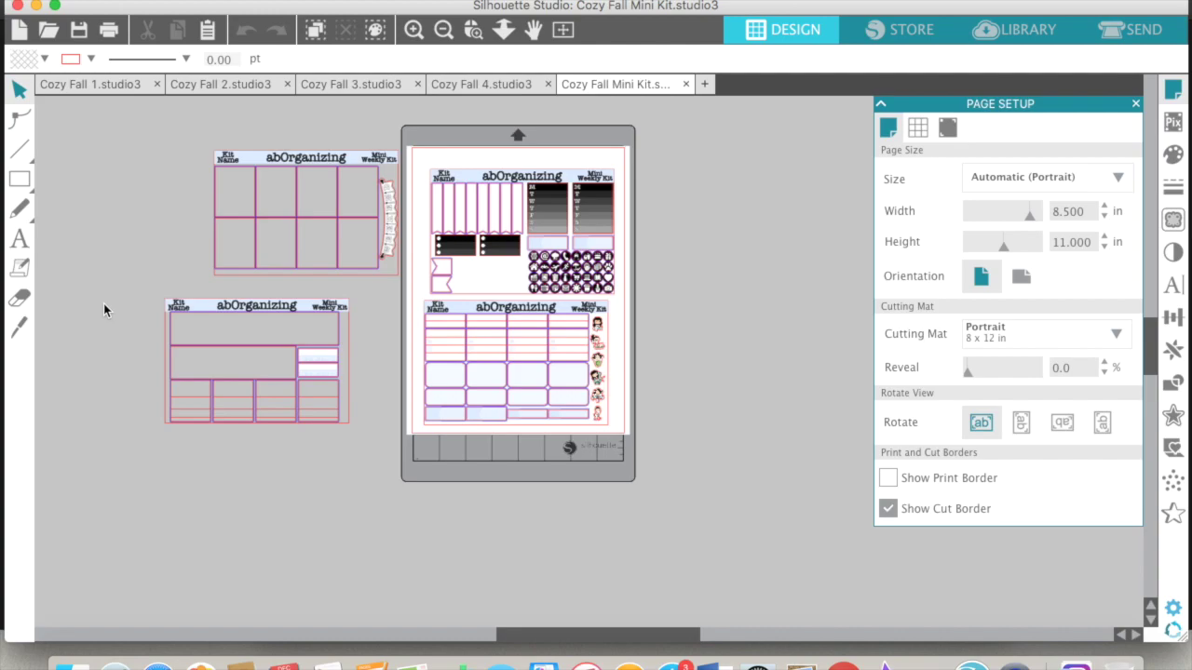
- Release the compound path of the blank flag pair and place the coloured icon circles over the black ones
{"action": "right_click", "coordinate": [396, 243]}
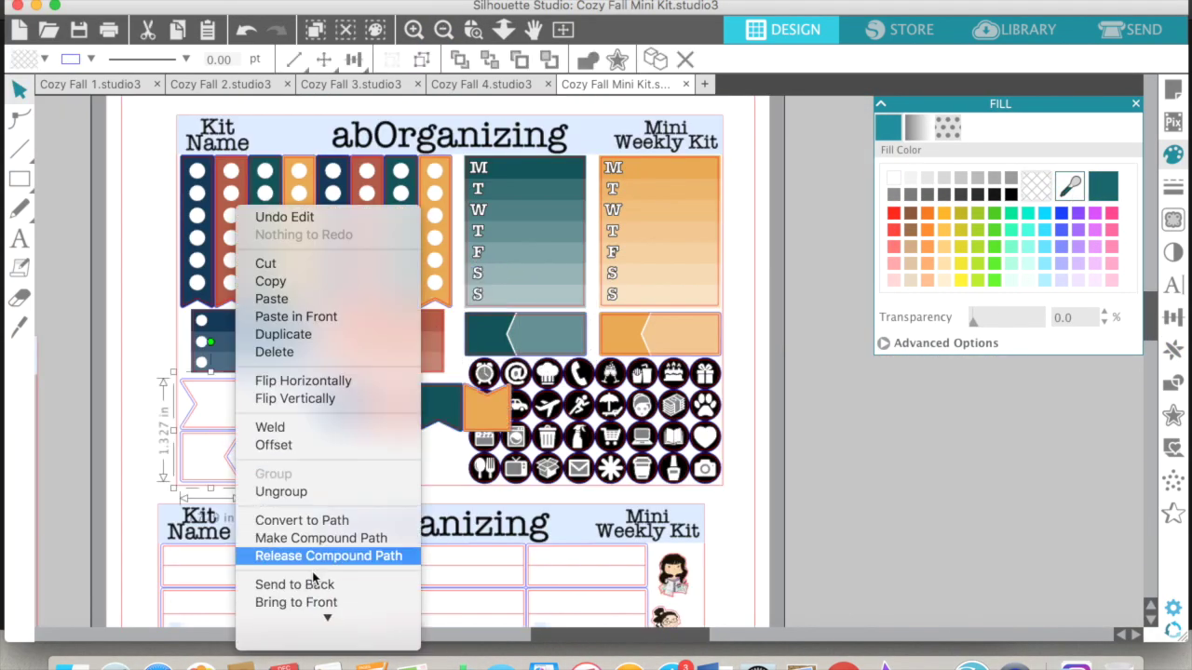
{"action": "left_click", "coordinate": [314, 556]}
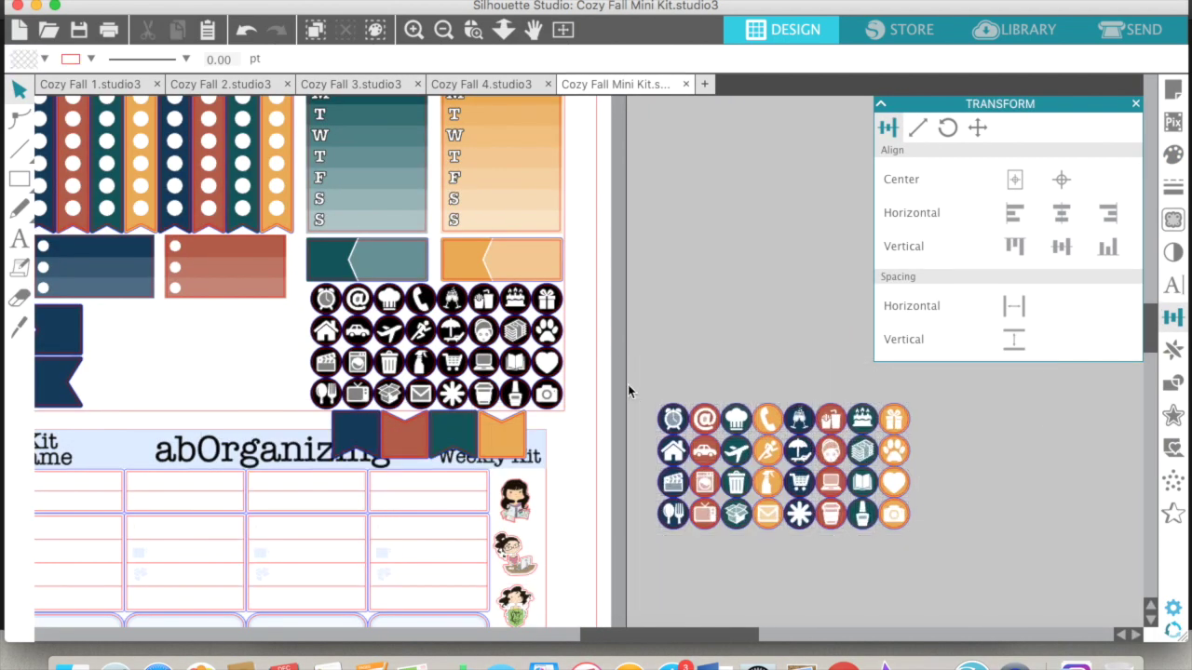
{"action": "left_click_drag", "start_coordinate": [784, 466], "coordinate": [433, 347]}
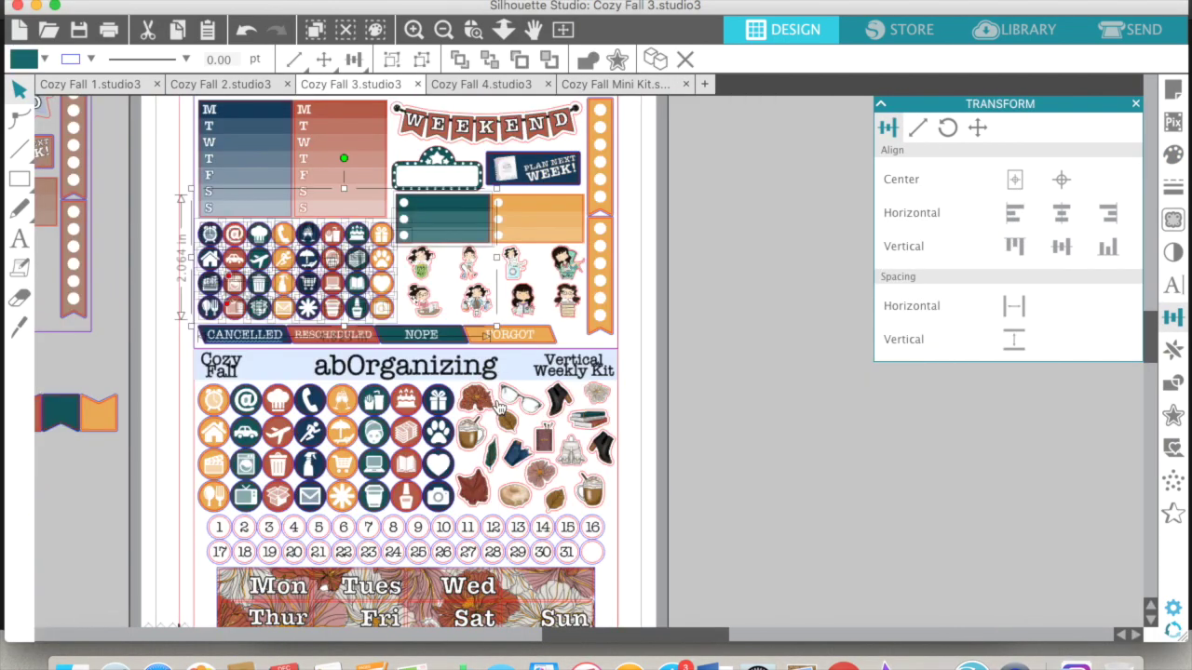
- Bring the autumn decorative stickers from Cozy Fall 3 into the mini kit and ungroup them
{"action": "right_click", "coordinate": [569, 234]}
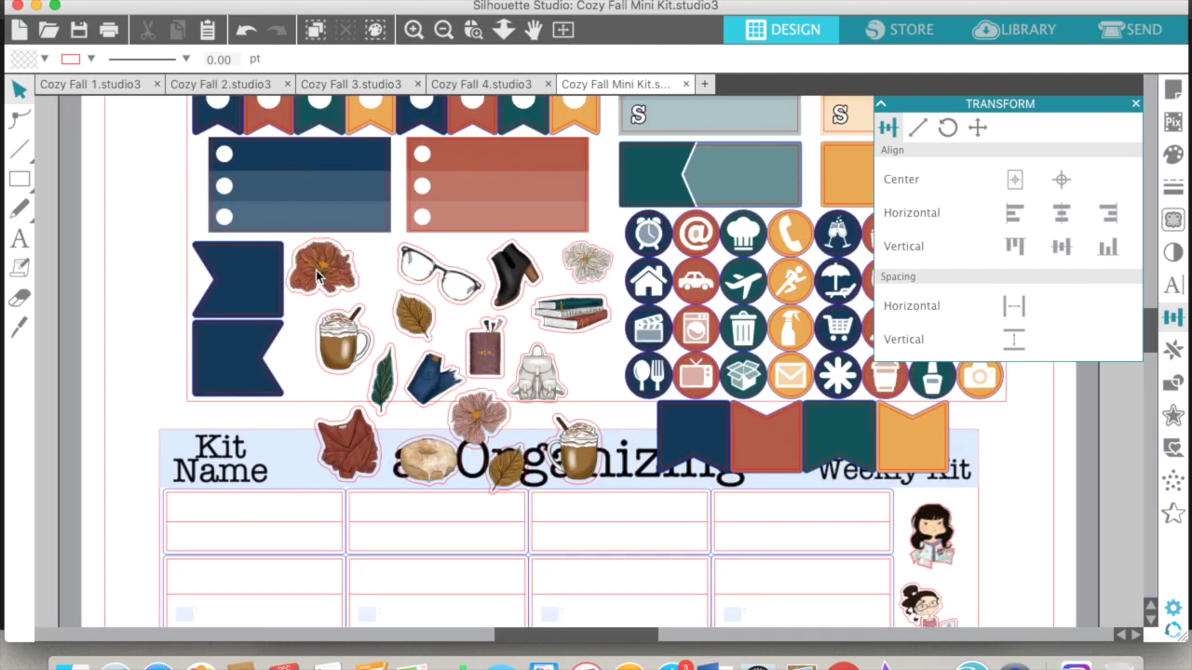
{"action": "right_click", "coordinate": [399, 229]}
{"action": "left_click", "coordinate": [445, 511]}
- Arrange the coffee cup, leaves, jeans, glasses, small flower and backpack in the gap between the navy flags and icon circles
{"action": "left_click_drag", "start_coordinate": [306, 372], "coordinate": [319, 338]}
{"action": "left_click_drag", "start_coordinate": [445, 317], "coordinate": [383, 346]}
{"action": "left_click_drag", "start_coordinate": [431, 379], "coordinate": [423, 313]}
{"action": "left_click_drag", "start_coordinate": [439, 271], "coordinate": [522, 274]}
{"action": "left_click_drag", "start_coordinate": [587, 263], "coordinate": [583, 262]}
{"action": "left_click_drag", "start_coordinate": [539, 380], "coordinate": [542, 372]}
{"action": "right_click", "coordinate": [486, 358]}
- Delete the duplicate coffee cup and brown leaf, and fit the donut beside the backpack
{"action": "left_click", "coordinate": [582, 445]}
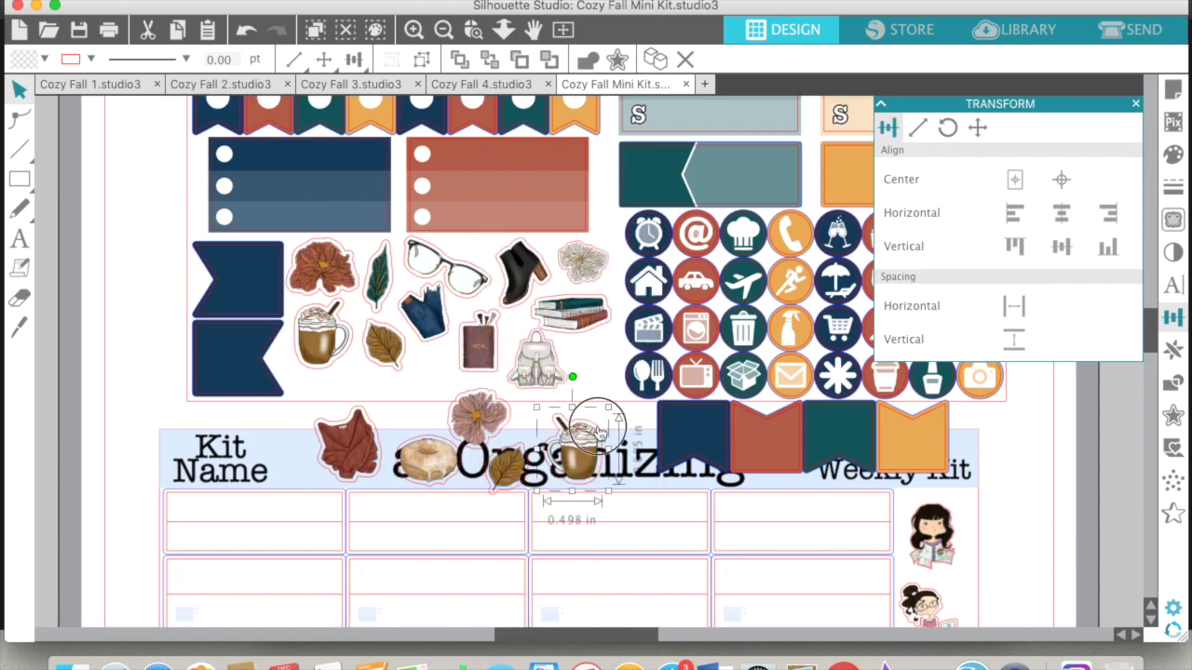
{"action": "key", "text": "Delete"}
{"action": "double_click", "coordinate": [479, 421]}
{"action": "left_click_drag", "start_coordinate": [445, 468], "coordinate": [605, 372]}
{"action": "right_click", "coordinate": [607, 372]}
{"action": "left_click", "coordinate": [664, 511]}
{"action": "left_click", "coordinate": [371, 464]}
{"action": "key", "text": "Delete"}
- Fit the maple leaf and the remaining small flower into the gaps below the coffee cup and jeans
{"action": "left_click_drag", "start_coordinate": [354, 447], "coordinate": [432, 375]}
{"action": "right_click", "coordinate": [396, 420]}
{"action": "left_click", "coordinate": [447, 511]}
{"action": "left_click_drag", "start_coordinate": [481, 419], "coordinate": [345, 386]}
{"action": "left_click_drag", "start_coordinate": [383, 351], "coordinate": [360, 374]}
- Replace the Kit Name text in the header of the flag and icon sheet with Cozy Fall
{"action": "scroll", "coordinate": [383, 351], "scroll_direction": "down", "scroll_amount": 5}
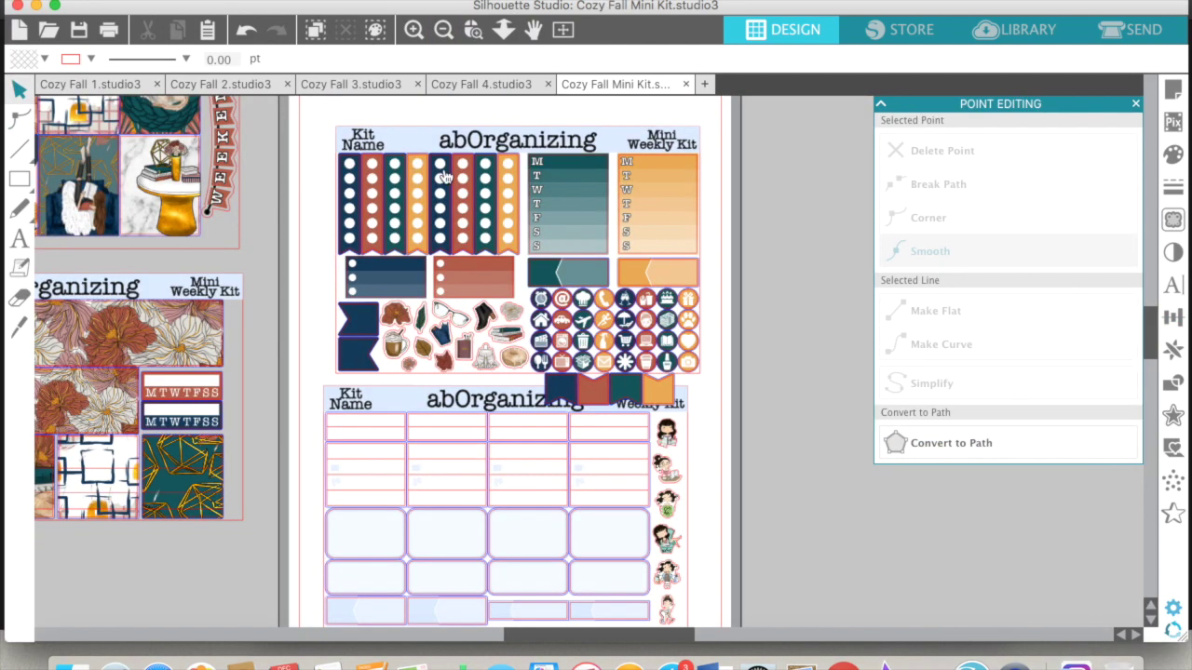
{"action": "double_click", "coordinate": [359, 140]}
{"action": "type", "text": "Cozy"}
- Move the four palette flags onto the lower sheet, then ungroup the first icon box and fill it navy
{"action": "left_click_drag", "start_coordinate": [607, 392], "coordinate": [439, 533]}
{"action": "scroll", "coordinate": [492, 420], "scroll_direction": "up", "scroll_amount": 5}
{"action": "scroll", "coordinate": [492, 420], "scroll_direction": "down", "scroll_amount": 4}
{"action": "left_click", "coordinate": [246, 328]}
{"action": "right_click", "coordinate": [172, 316]}
{"action": "left_click", "coordinate": [224, 493]}
{"action": "left_click", "coordinate": [251, 253]}
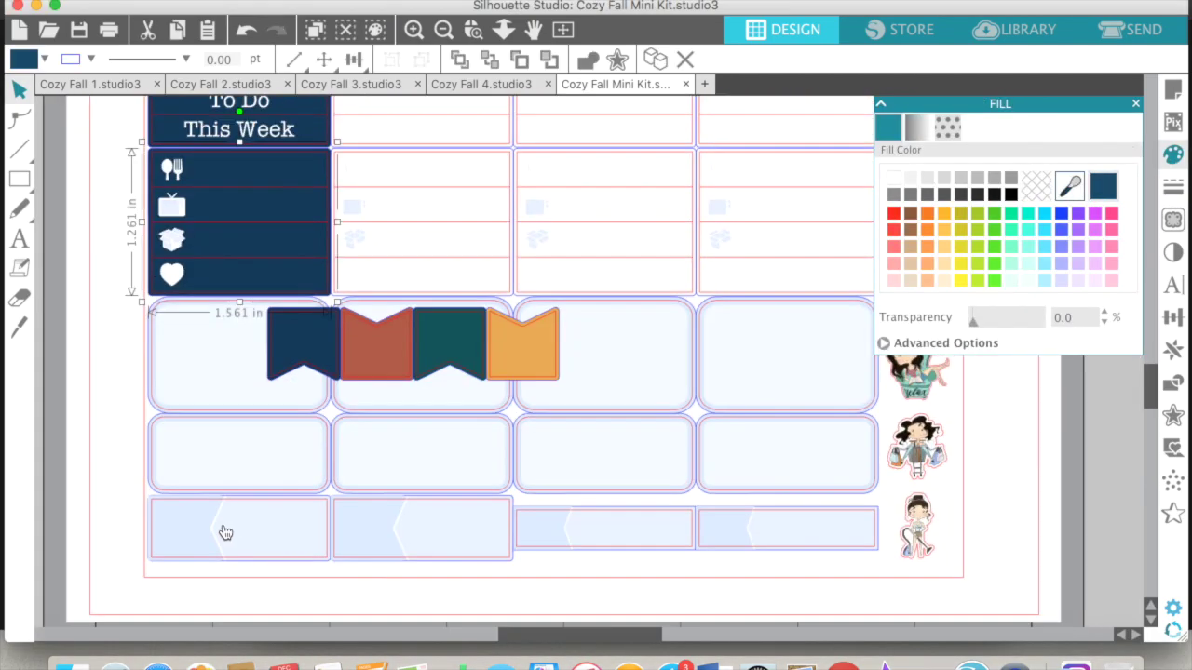
- Recolour the first arrow label with the navy palette colour and make the icons in the navy icon box white
{"action": "left_click", "coordinate": [225, 532]}
{"action": "scroll", "coordinate": [271, 561], "scroll_direction": "down", "scroll_amount": 1}
{"action": "left_click", "coordinate": [1070, 186]}
{"action": "left_click", "coordinate": [316, 532]}
{"action": "scroll", "coordinate": [317, 531], "scroll_direction": "down", "scroll_amount": 5}
{"action": "left_click", "coordinate": [414, 30]}
{"action": "left_click", "coordinate": [372, 363]}
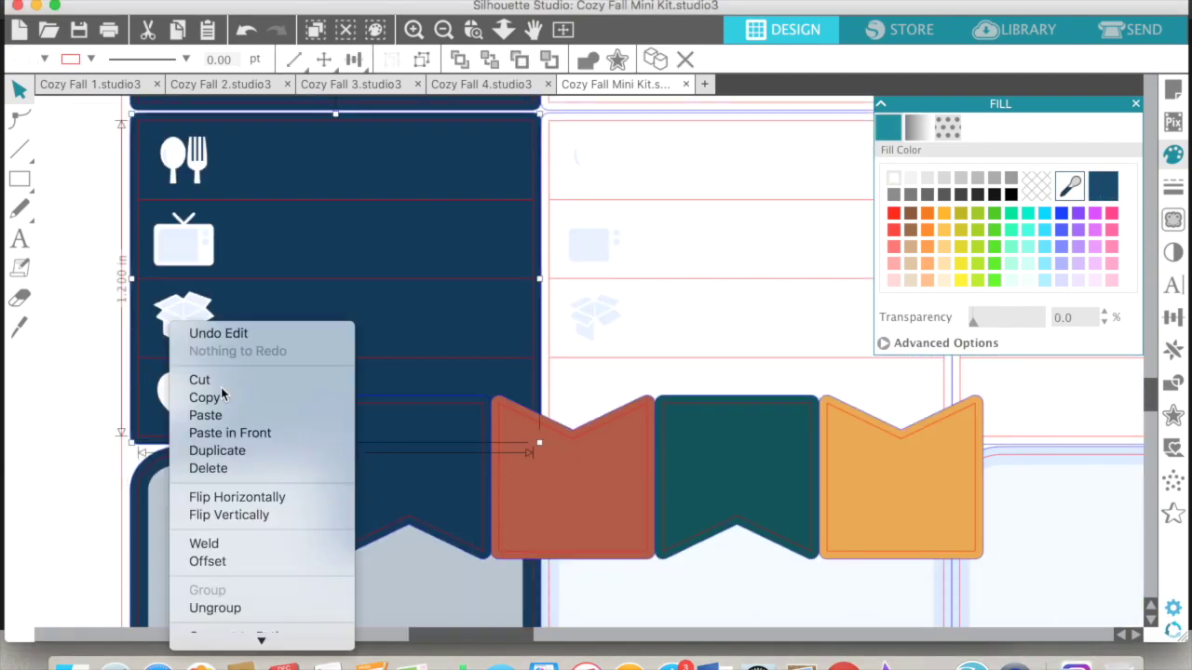
{"action": "left_click", "coordinate": [168, 163]}
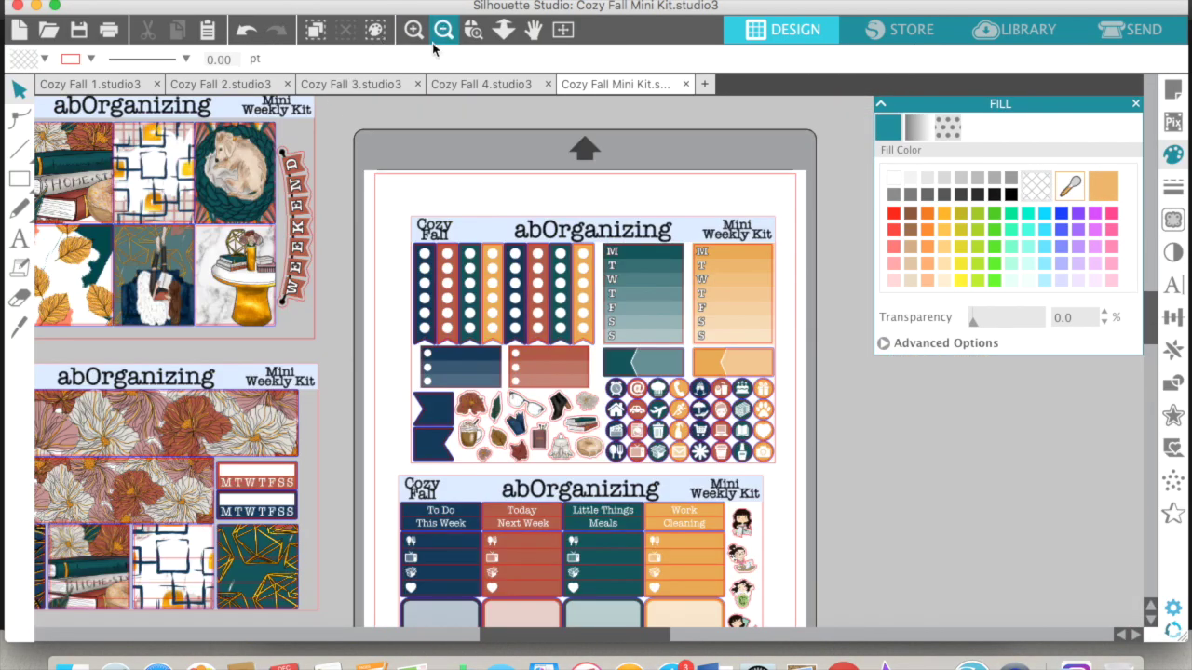
{"action": "left_click", "coordinate": [443, 29]}
{"action": "scroll", "coordinate": [841, 429], "scroll_direction": "left", "scroll_amount": 1}
{"action": "scroll", "coordinate": [843, 432], "scroll_direction": "down", "scroll_amount": 2}
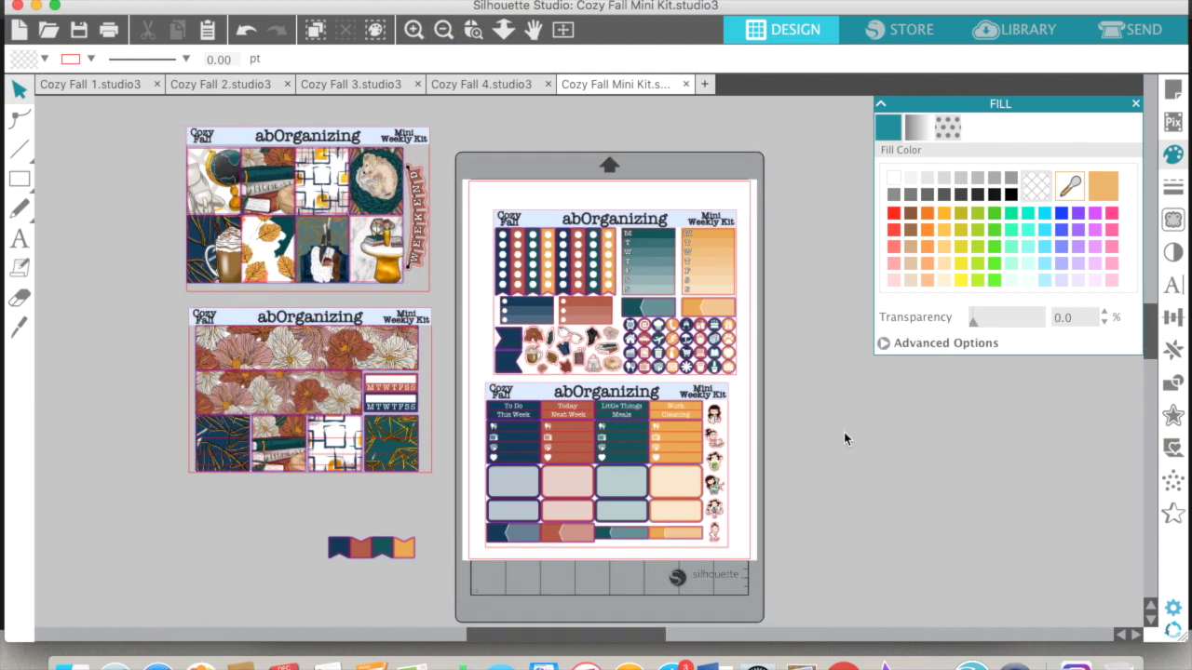